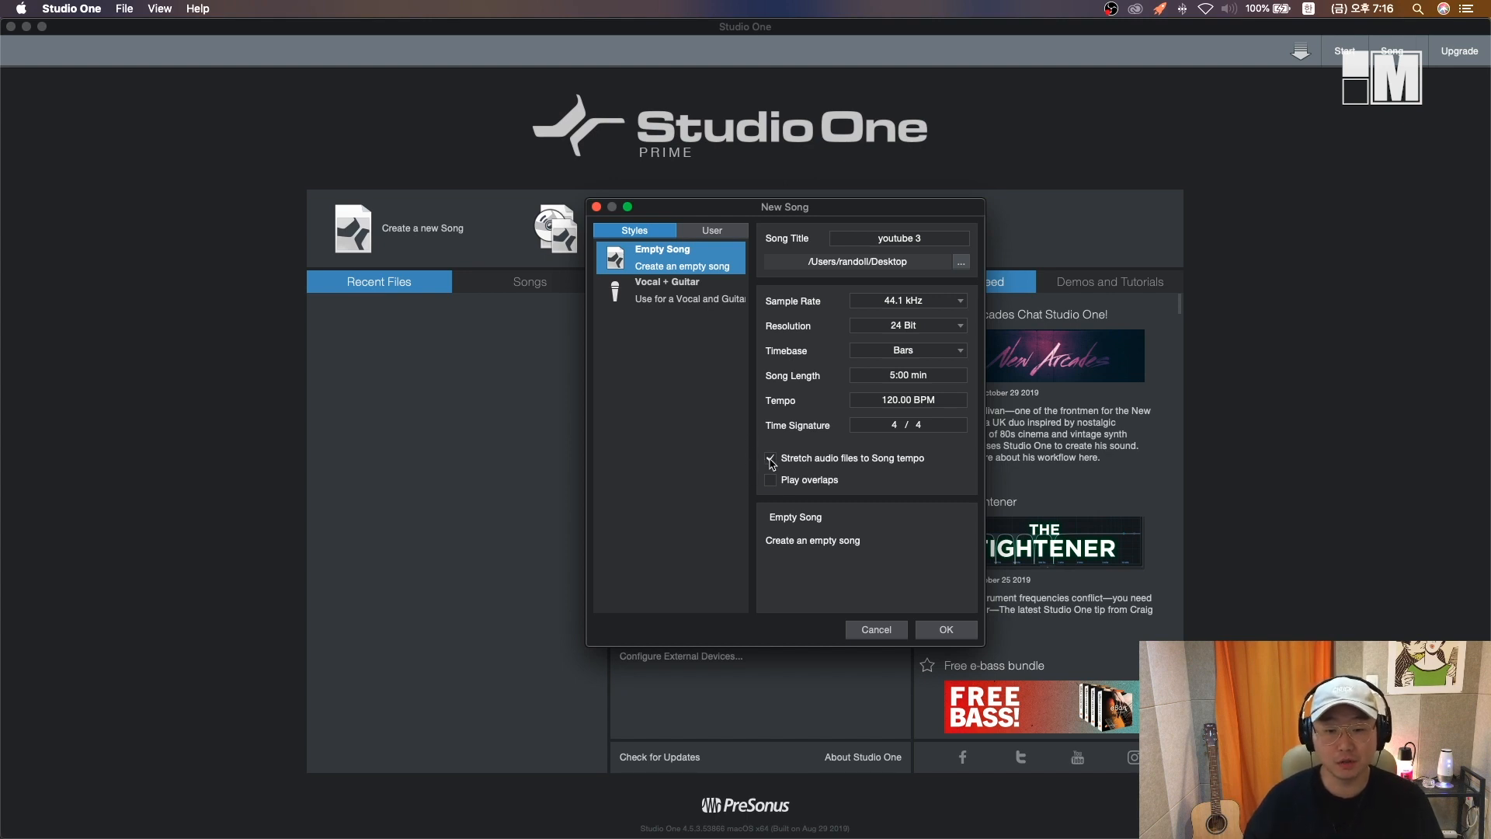
- Create the song with audio files stretched to song tempo, and open the Loops browser
{"action": "left_click", "coordinate": [771, 459]}
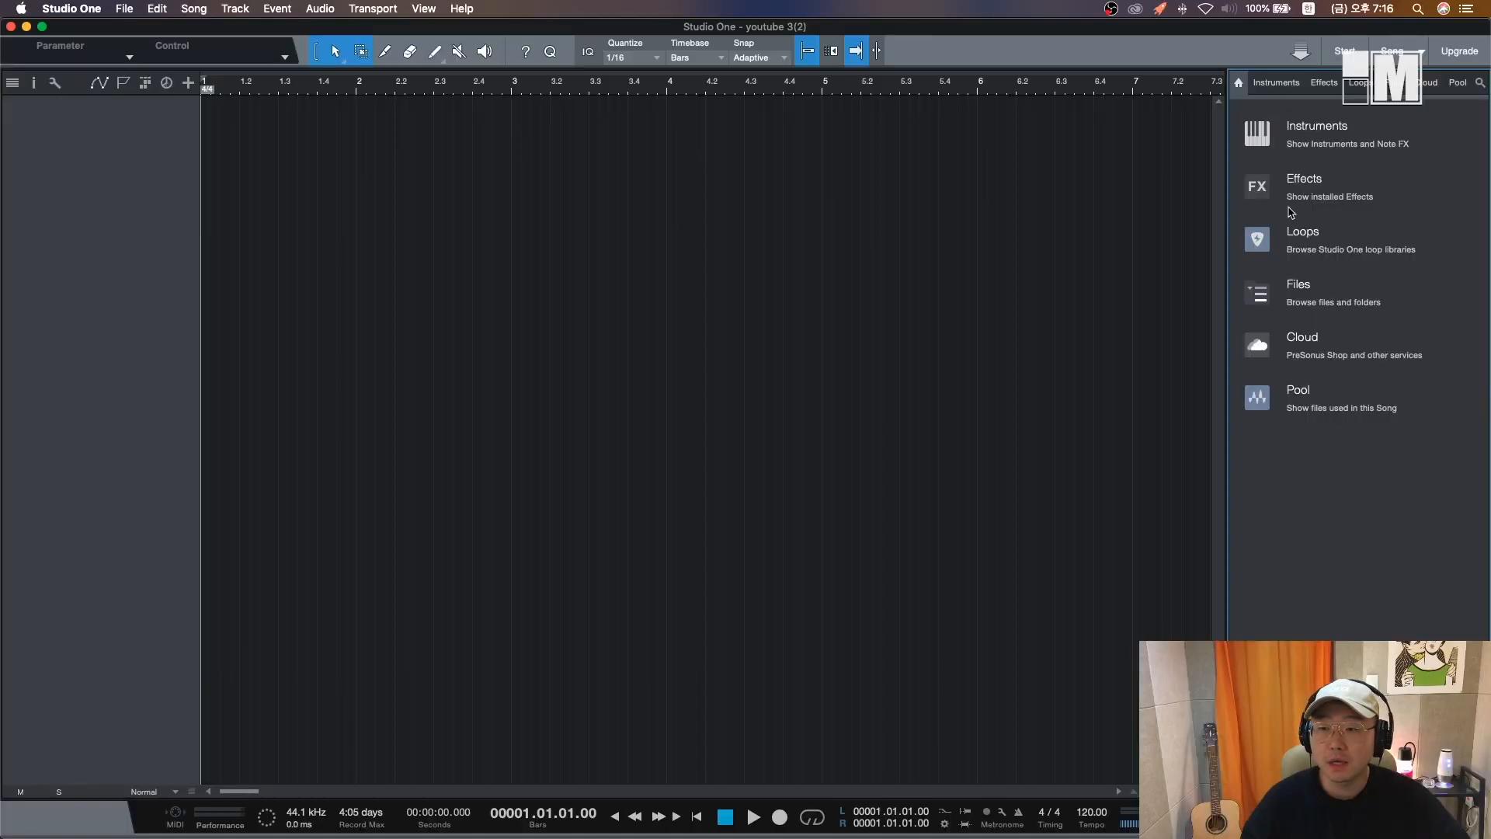
{"action": "left_click", "coordinate": [1360, 84]}
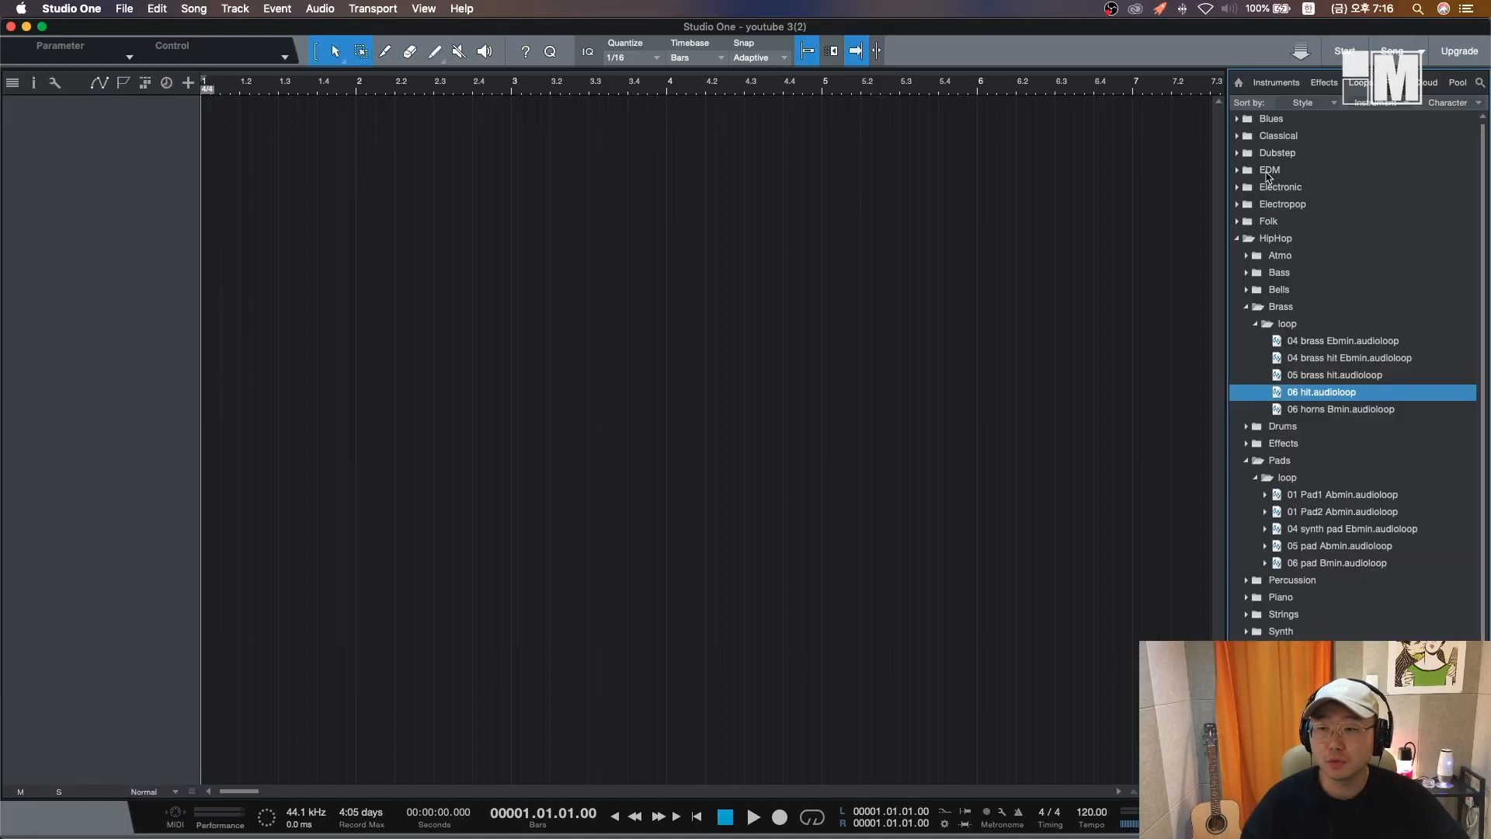
{"action": "left_click", "coordinate": [1239, 83]}
{"action": "left_click", "coordinate": [1303, 234]}
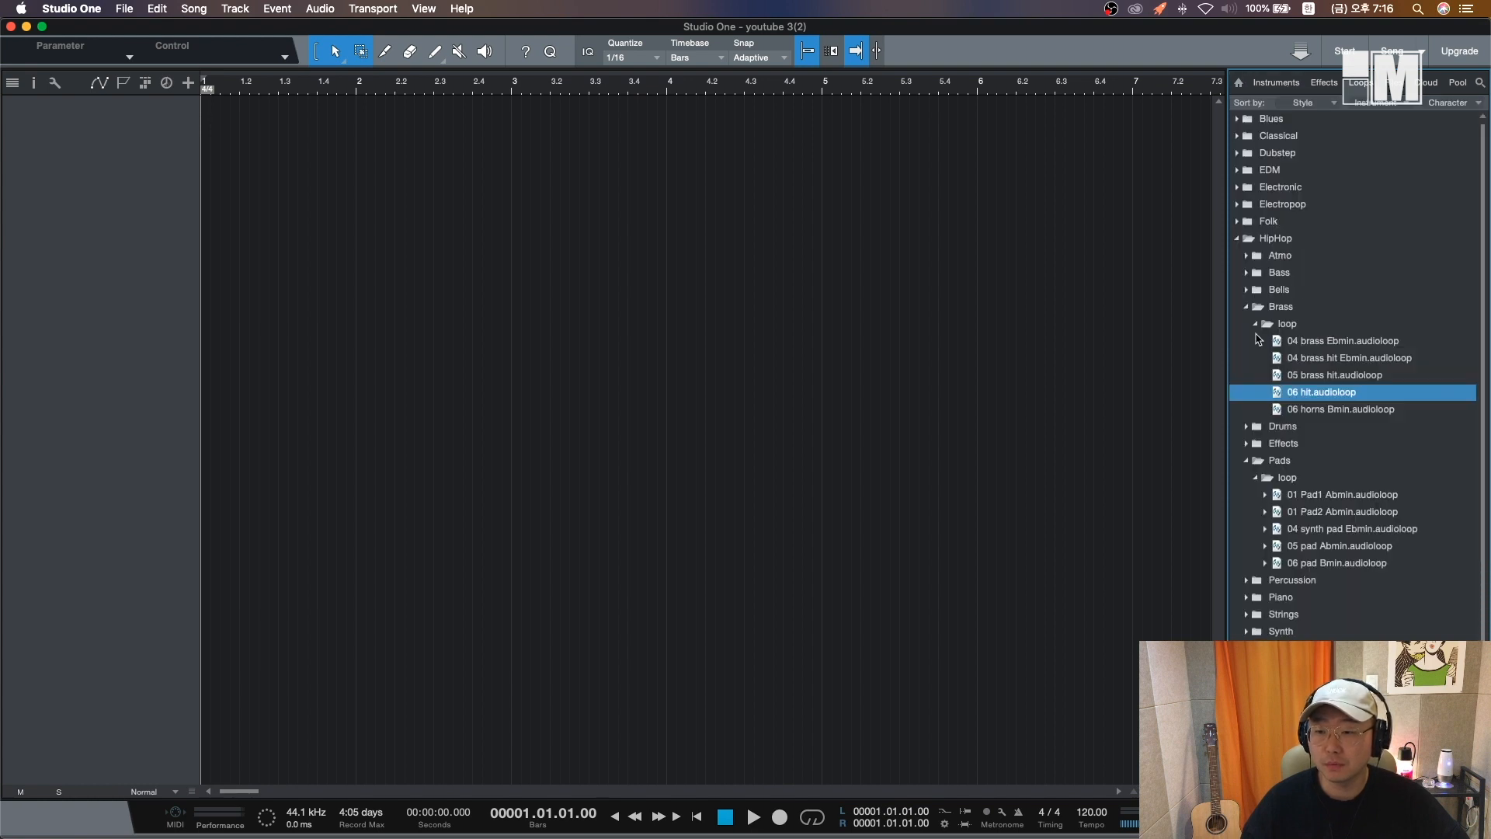
- Collapse the expanded Brass, Pads and HipHop folders in the loop browser
{"action": "left_click", "coordinate": [1256, 324]}
{"action": "left_click", "coordinate": [1247, 307]}
{"action": "left_click", "coordinate": [1256, 375]}
{"action": "left_click", "coordinate": [1247, 357]}
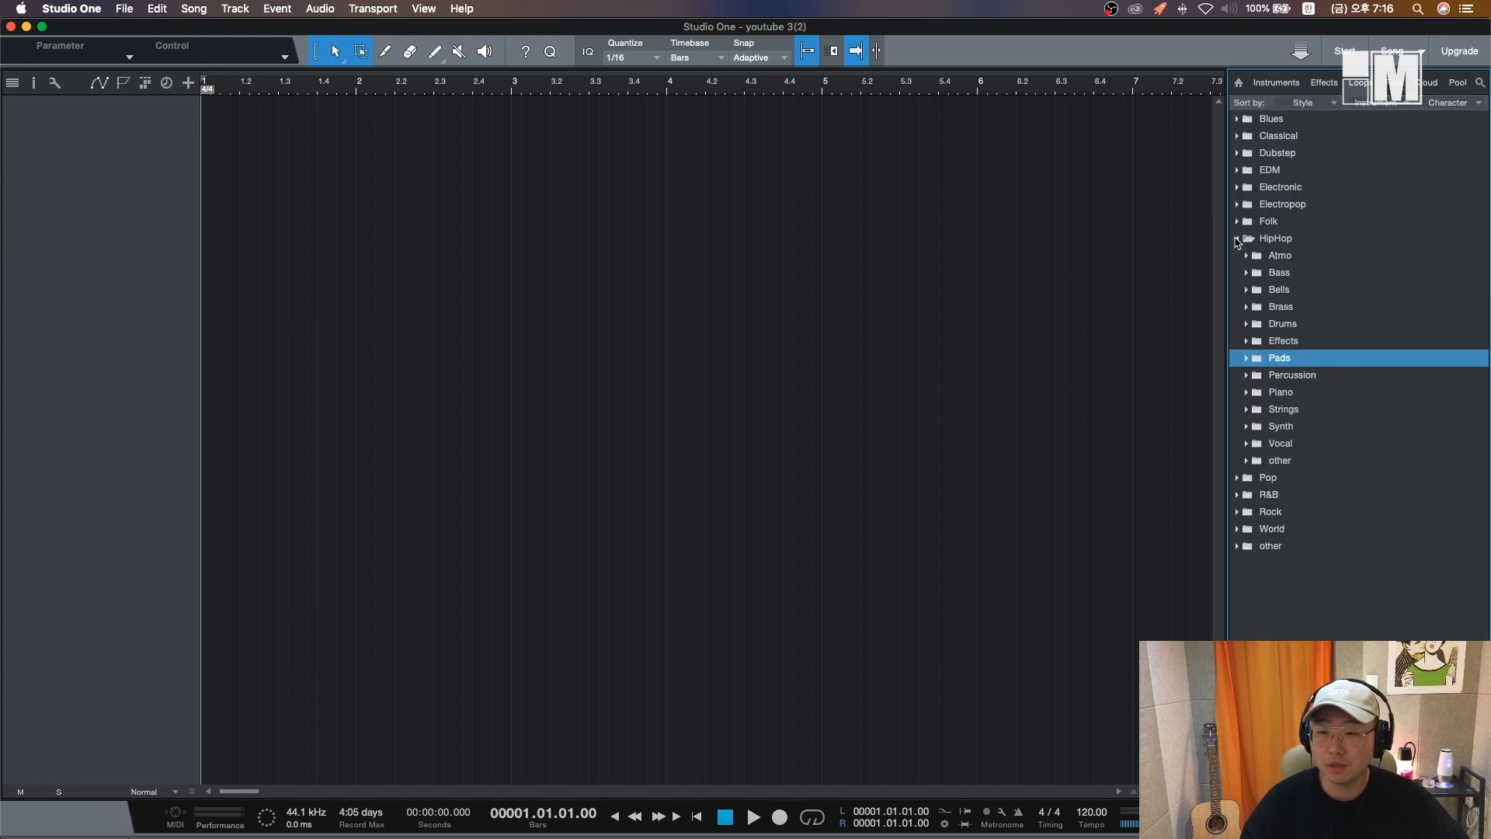
{"action": "left_click", "coordinate": [1238, 239]}
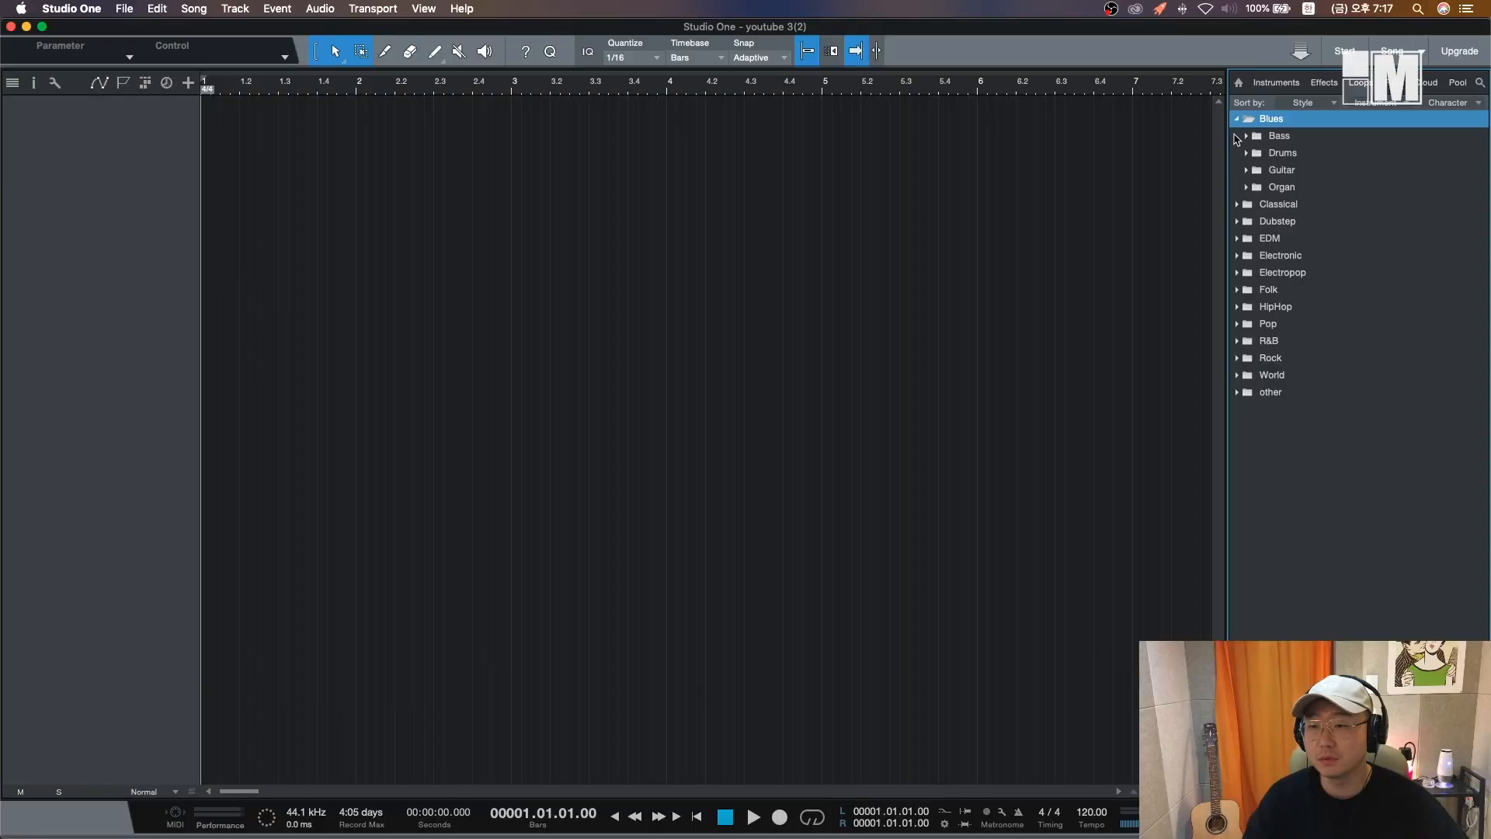
- Sort the loops by instrument and open the Drums Blues loop folder
{"action": "left_click", "coordinate": [1246, 155]}
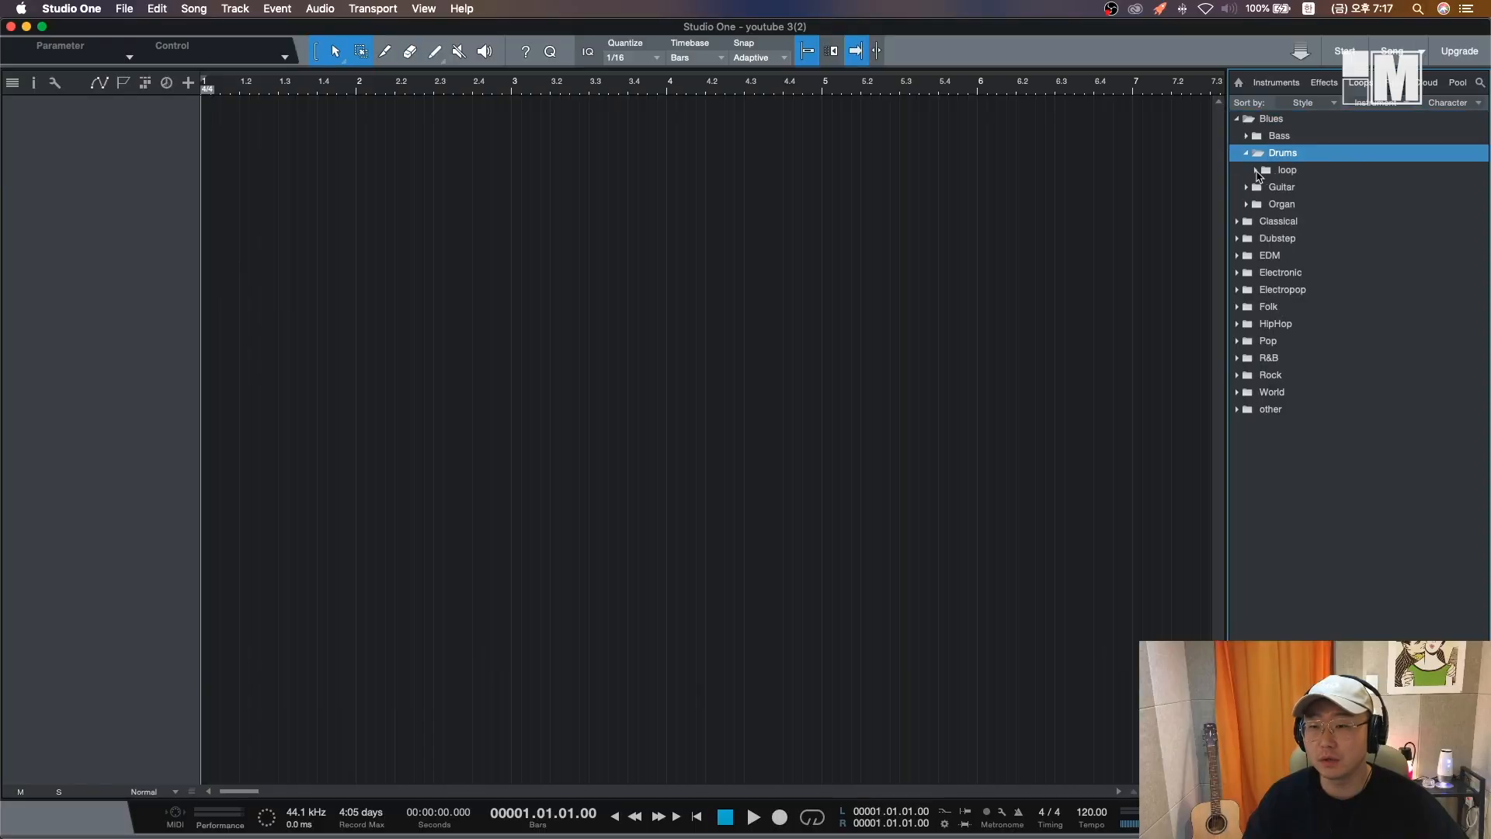
{"action": "left_click", "coordinate": [1256, 170]}
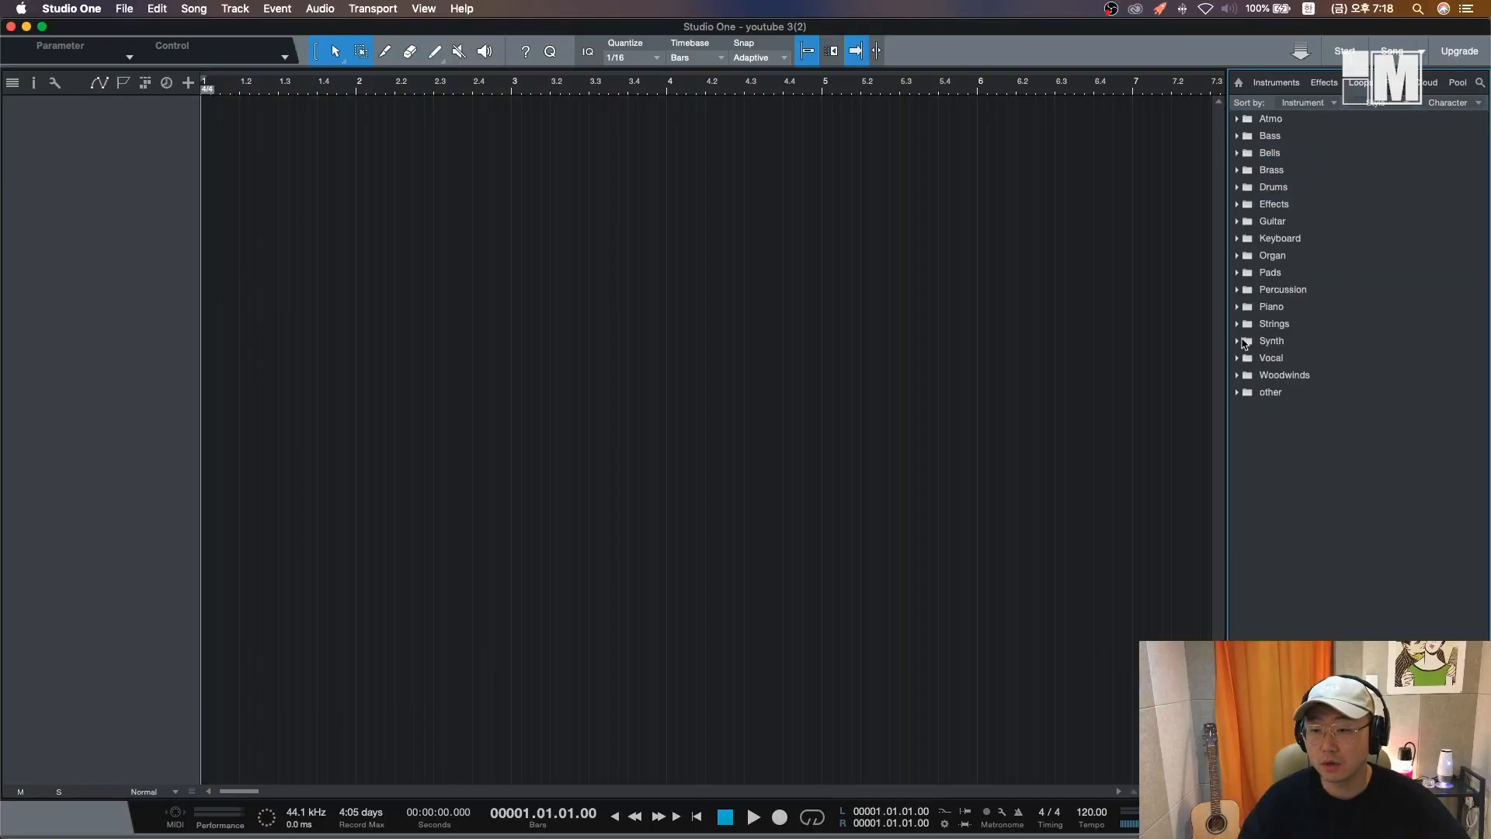
{"action": "left_click", "coordinate": [1238, 188]}
{"action": "left_click", "coordinate": [1248, 204]}
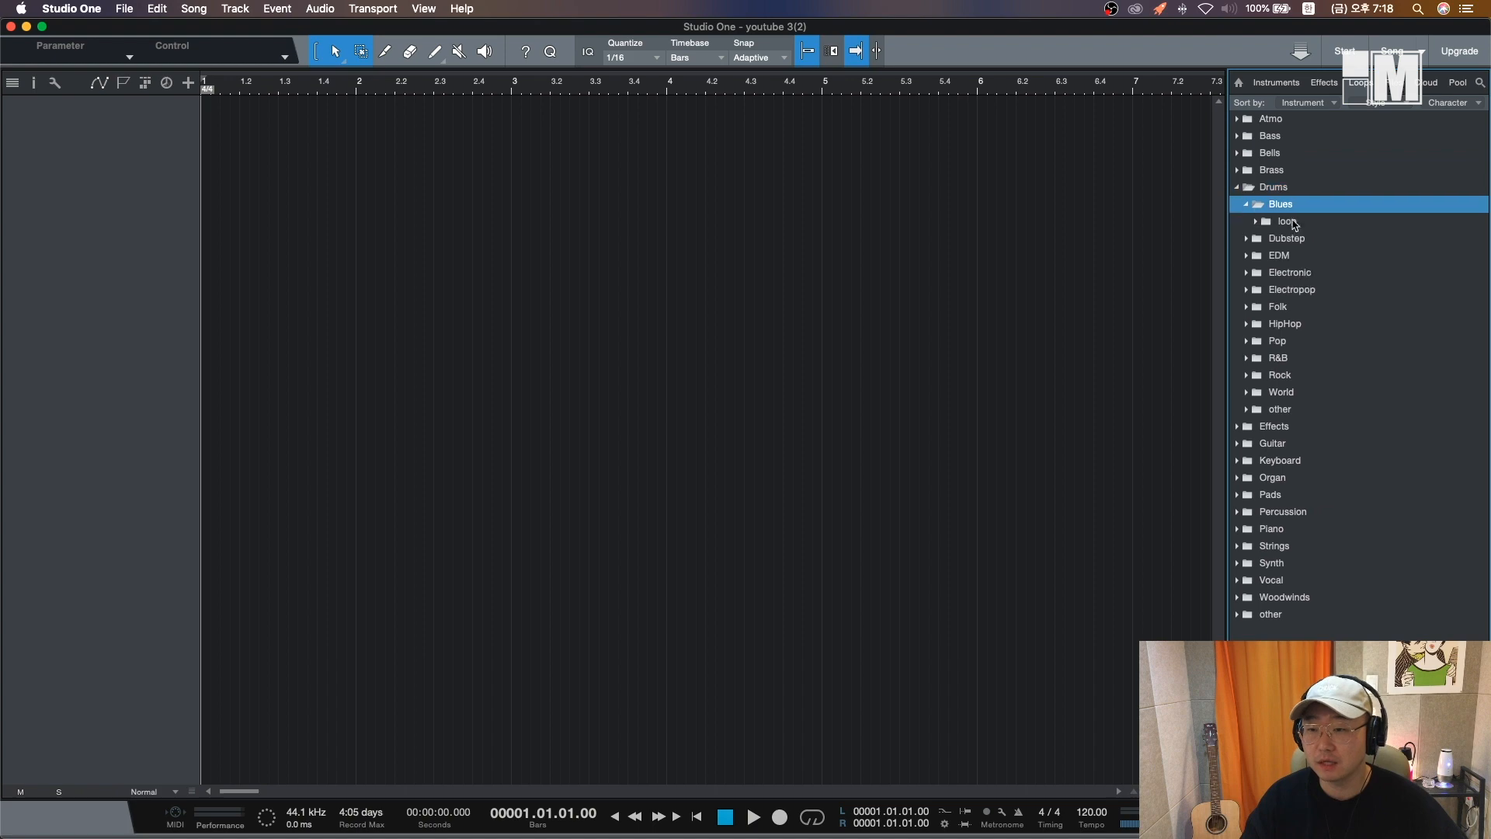
{"action": "left_click", "coordinate": [1256, 222]}
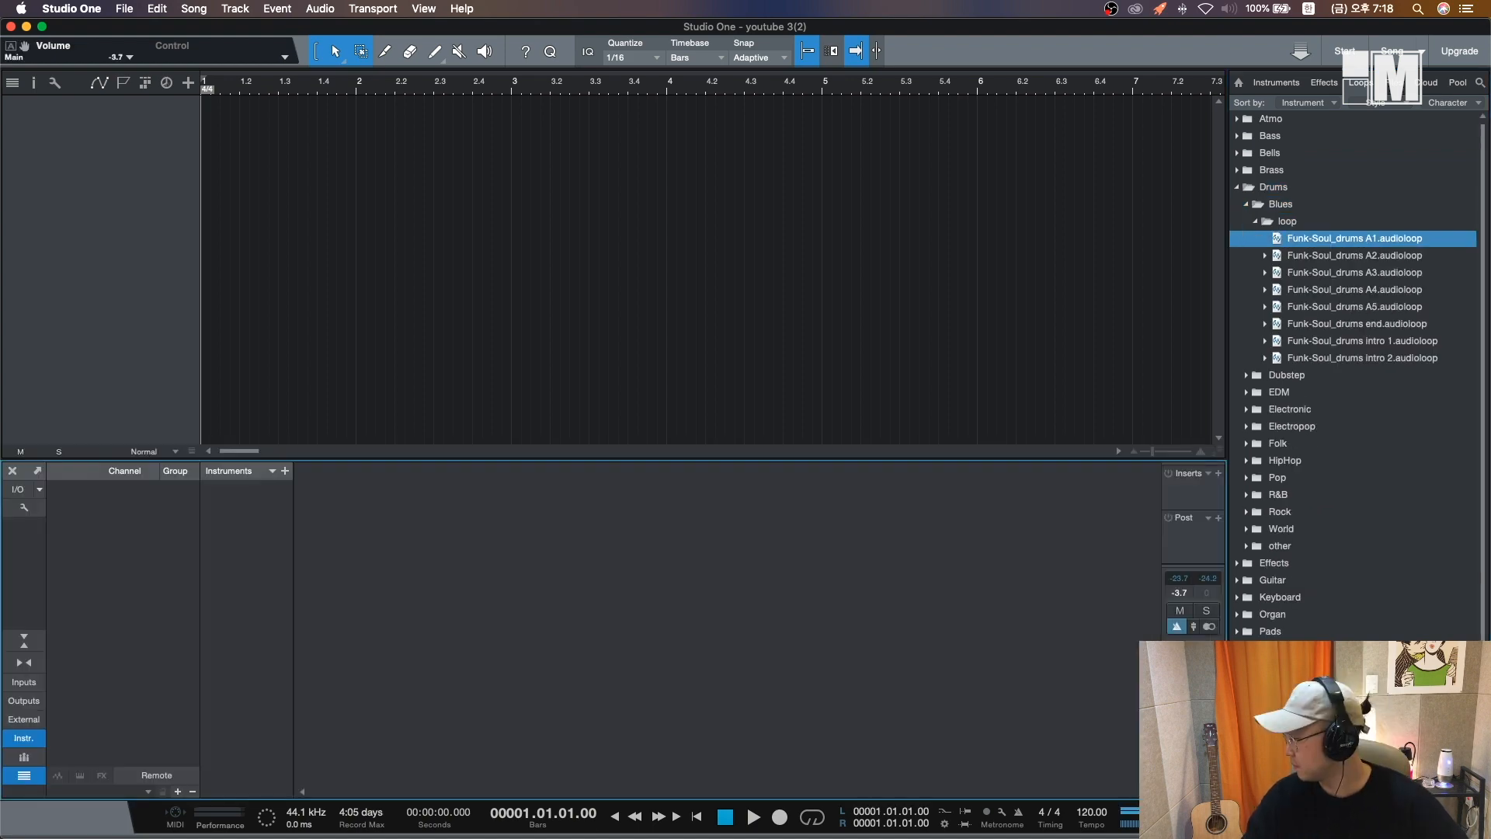
- Audition the Funk-Soul drum loops one after another
{"action": "key", "text": "Down"}
{"action": "key", "text": "Down"}
{"action": "key", "text": "Down"}
{"action": "key", "text": "Down"}
{"action": "key", "text": "Down"}
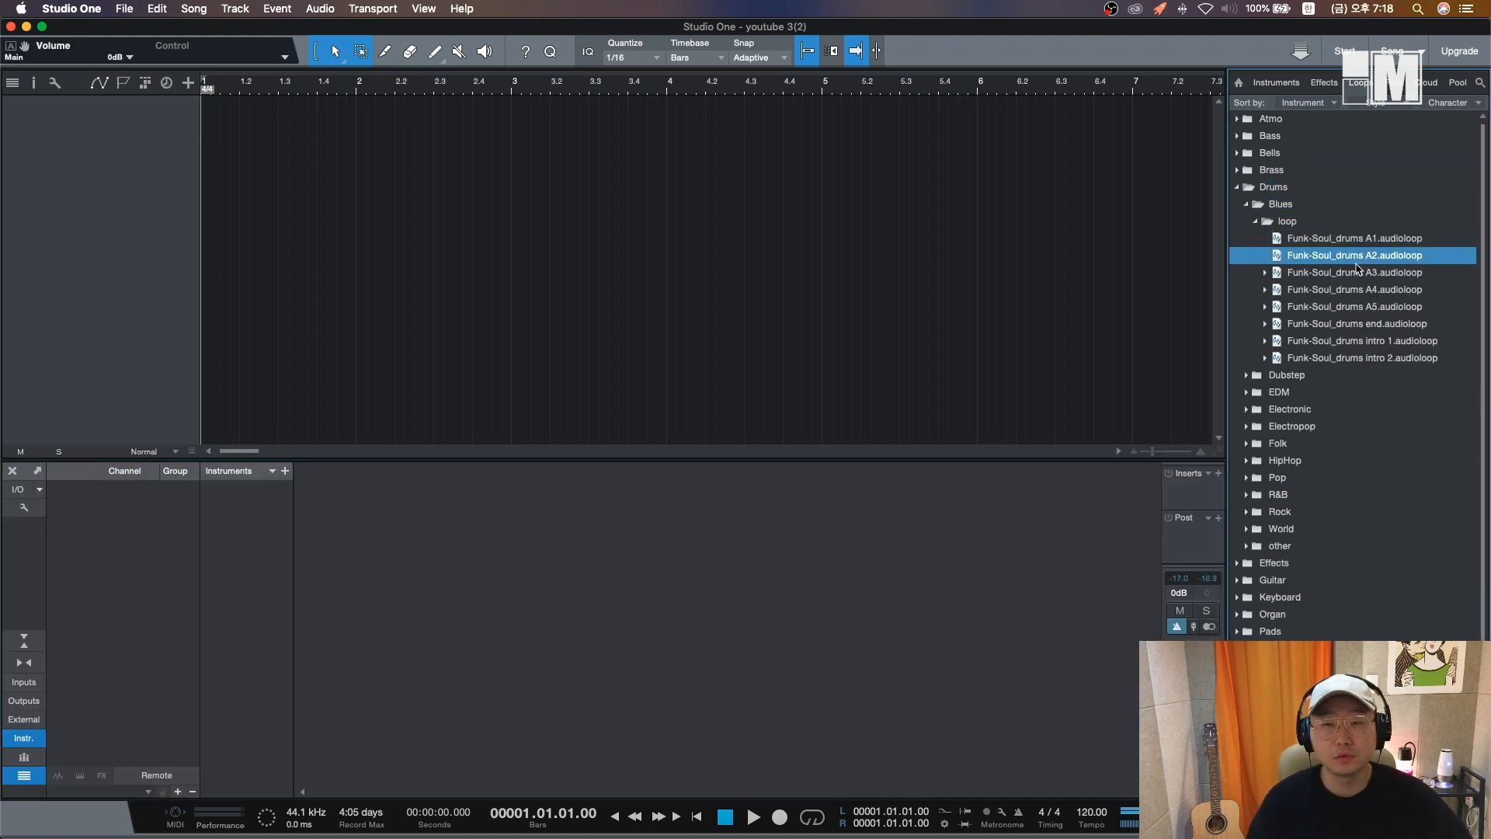
{"action": "key", "text": "Down"}
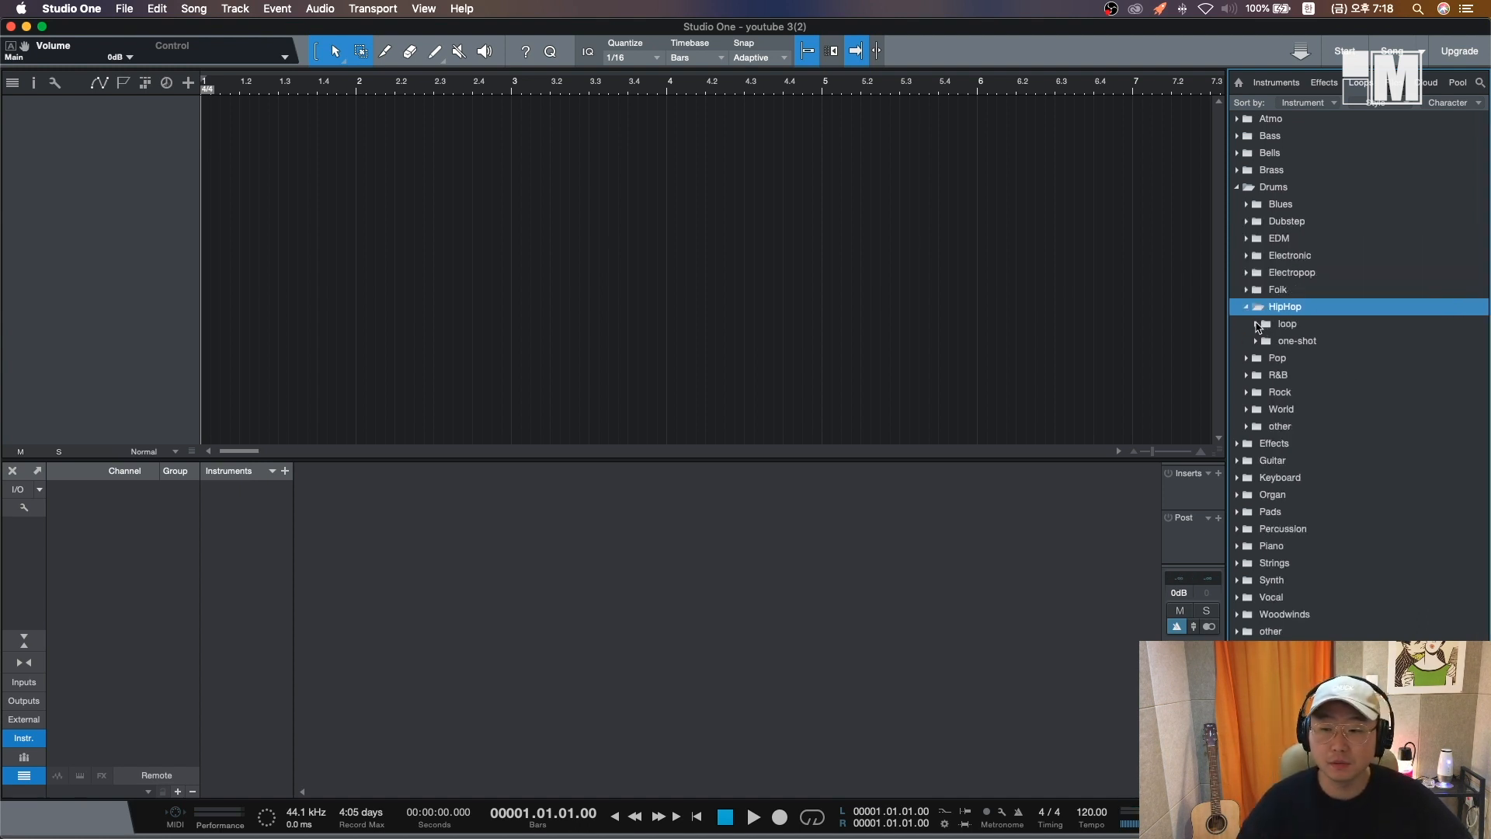
- Open the HipHop drums one-shot folder and audition the rolling crash
{"action": "left_click", "coordinate": [1256, 324]}
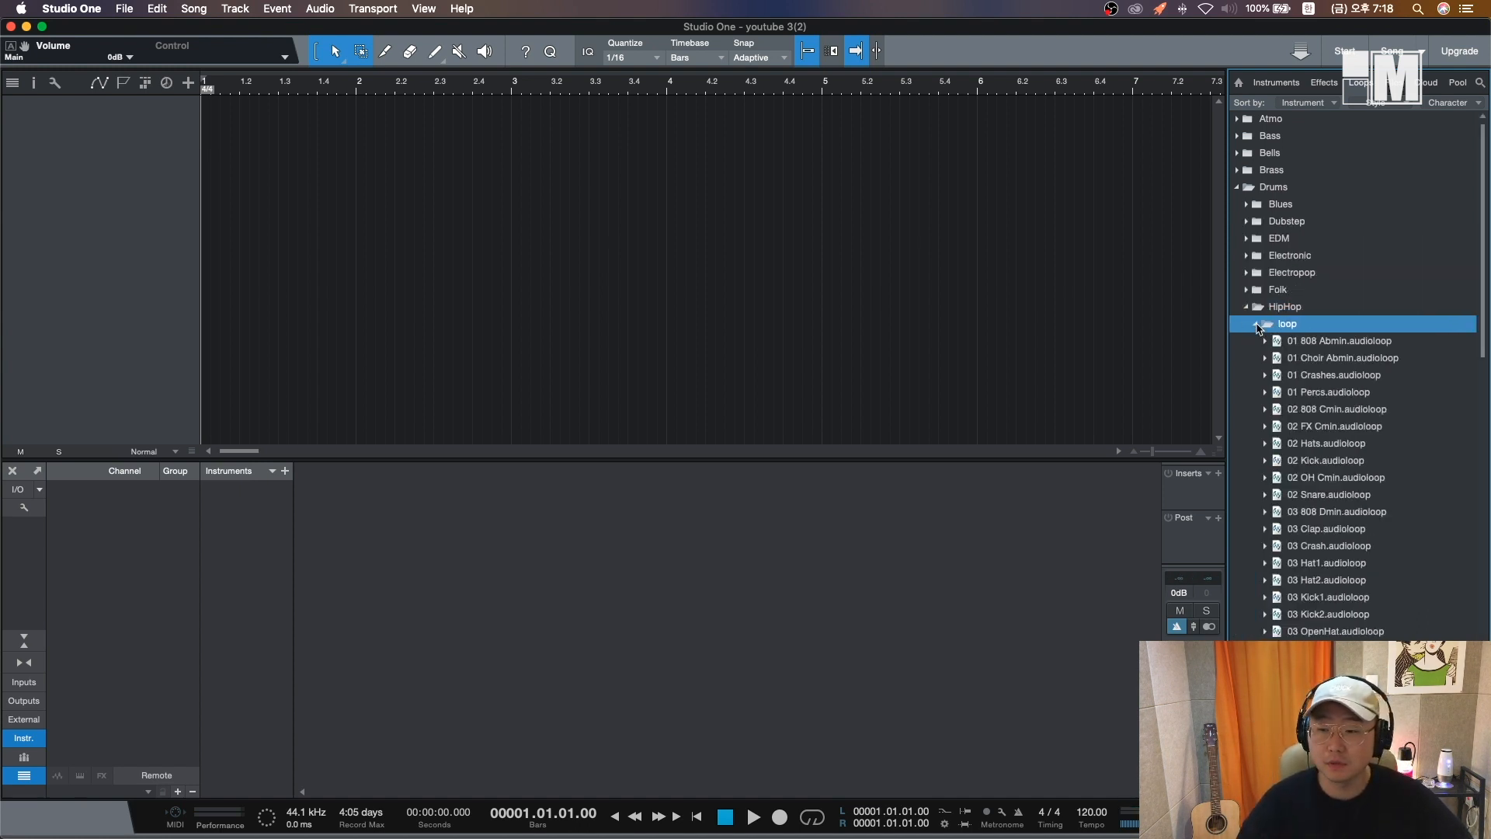
{"action": "left_click", "coordinate": [1256, 325]}
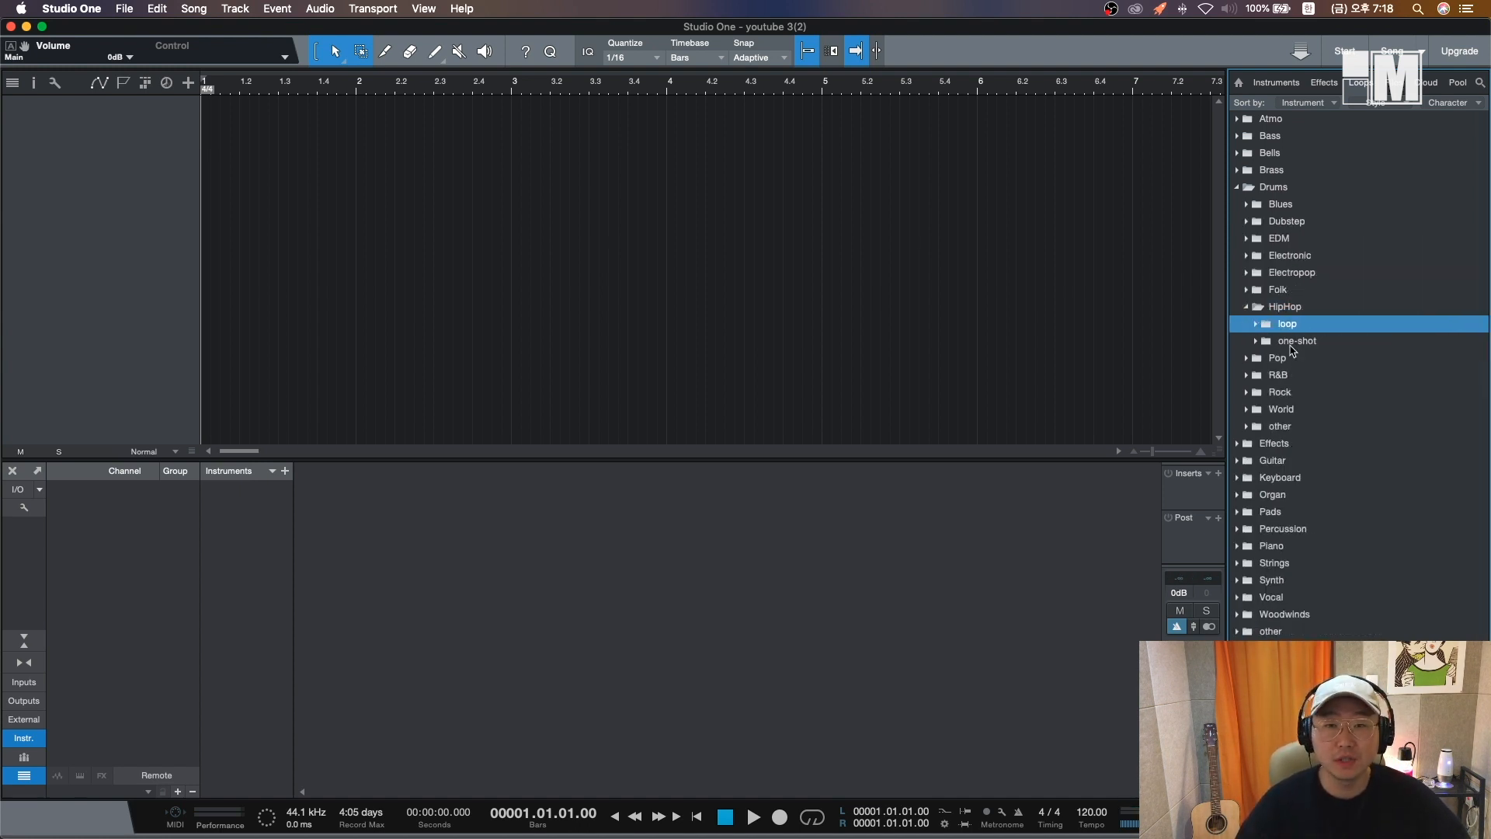
{"action": "left_click", "coordinate": [1256, 342]}
{"action": "left_click", "coordinate": [1310, 360]}
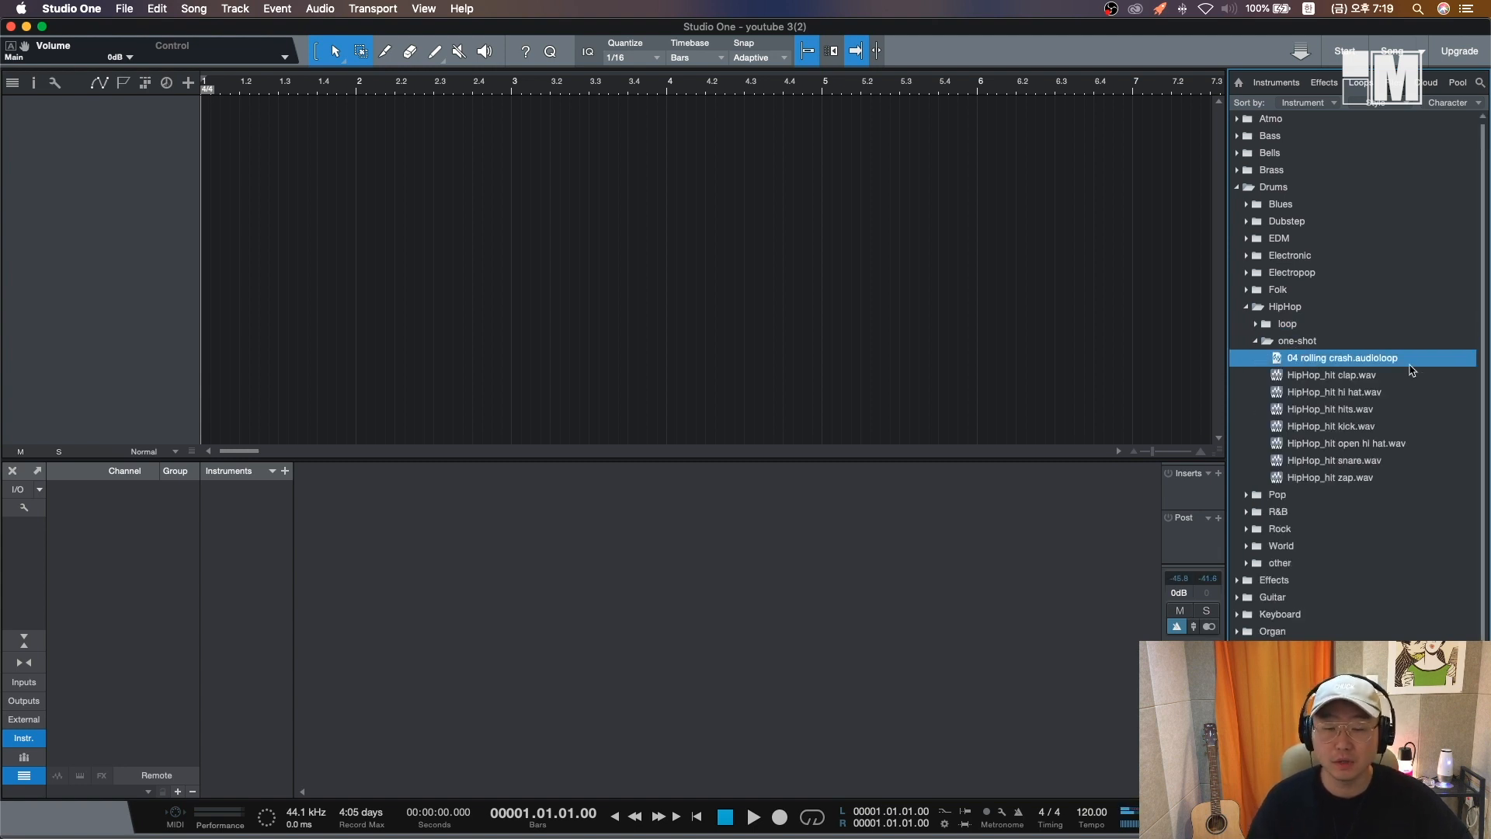
- Audition the HipHop drum loops, including HipHop_drums 1, HipHop_drums 2 and the hi hats loop
{"action": "key", "text": "Down"}
{"action": "key", "text": "Down"}
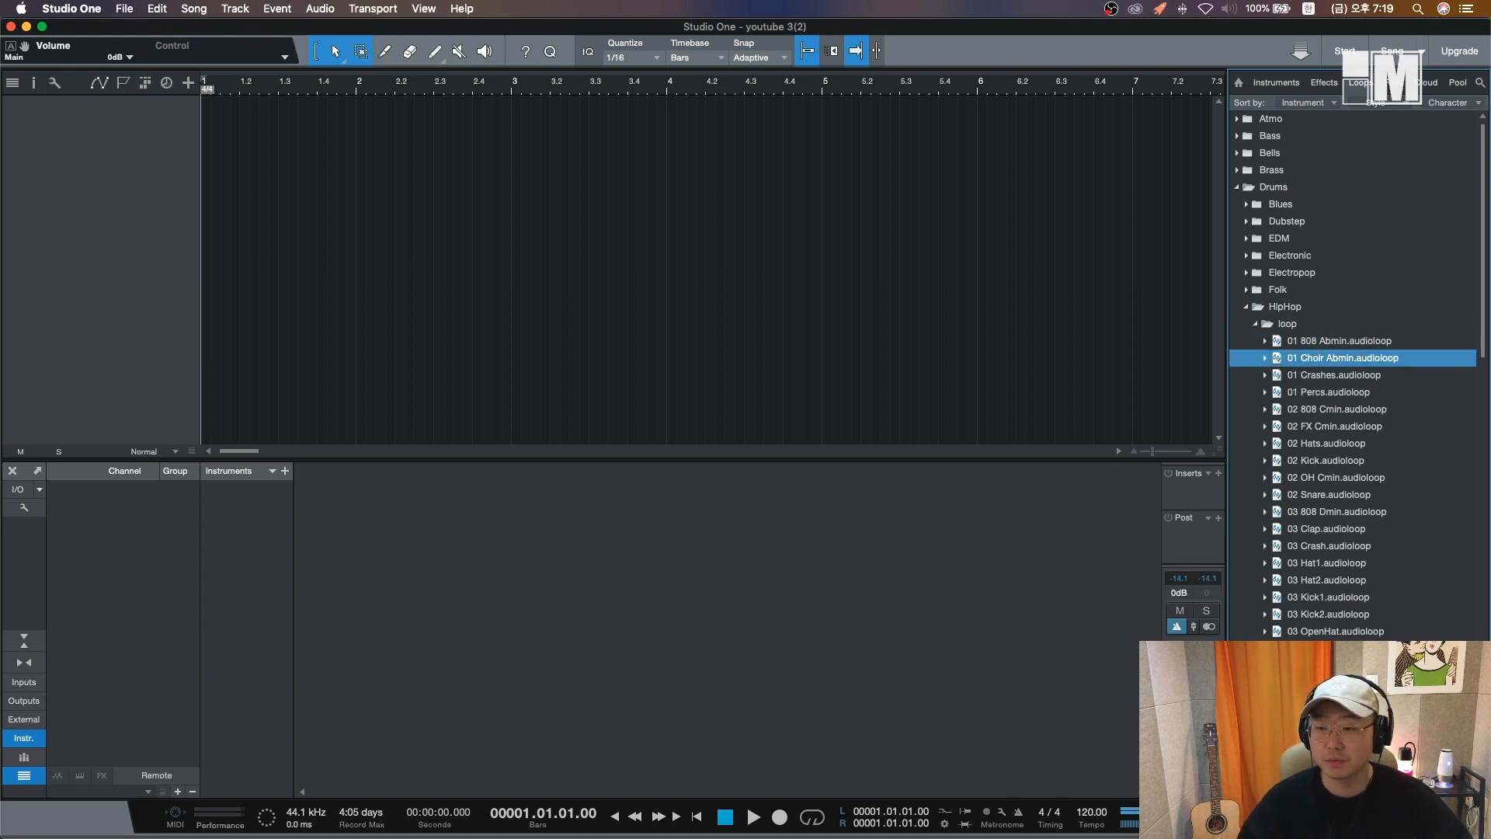
{"action": "scroll", "coordinate": [1336, 519], "scroll_direction": "down", "scroll_amount": 5}
{"action": "scroll", "coordinate": [1336, 519], "scroll_direction": "down", "scroll_amount": 5}
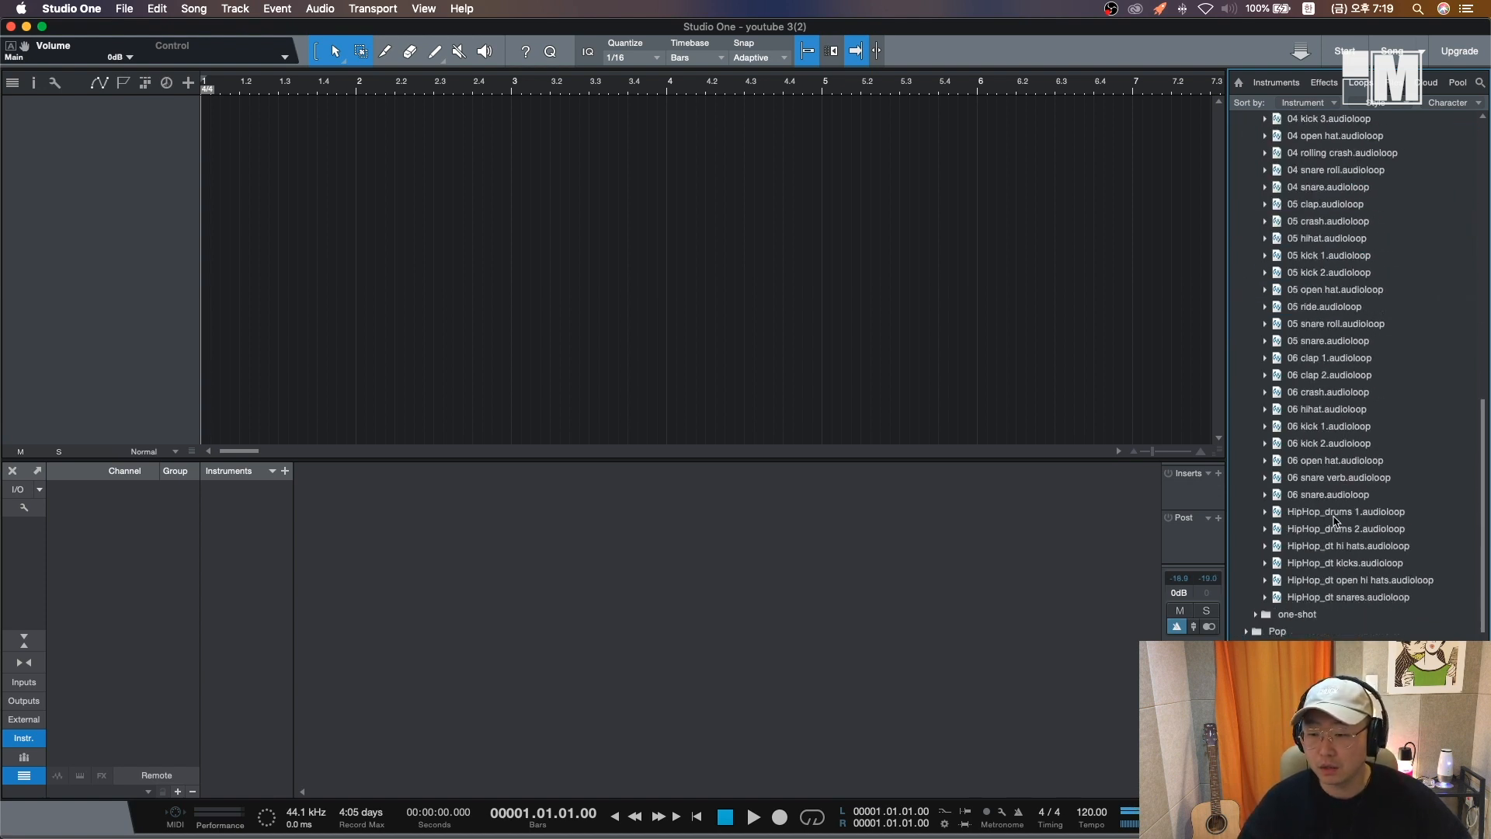
{"action": "left_click", "coordinate": [1454, 448]}
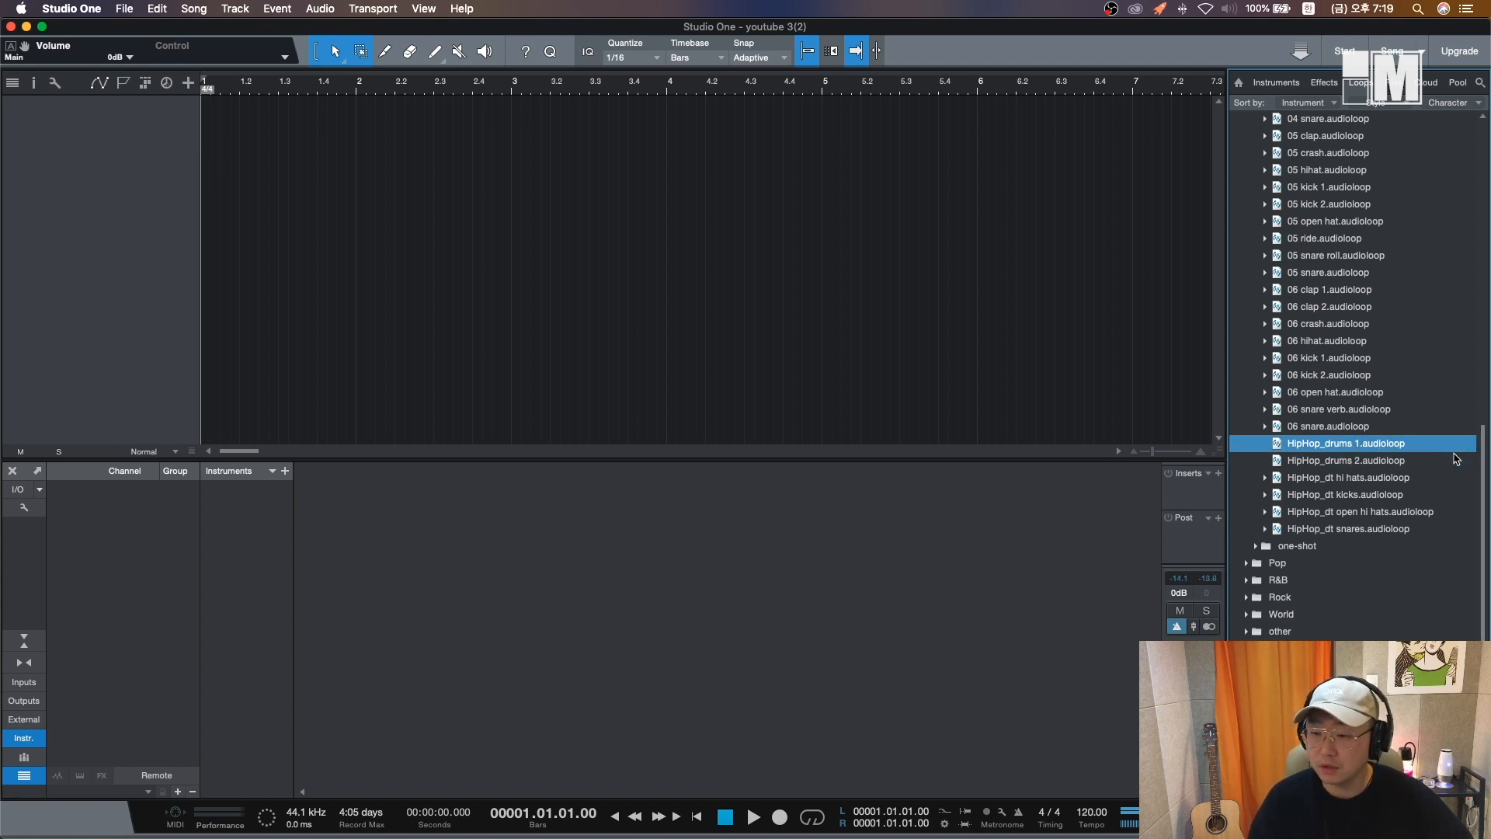
{"action": "left_click", "coordinate": [1456, 460]}
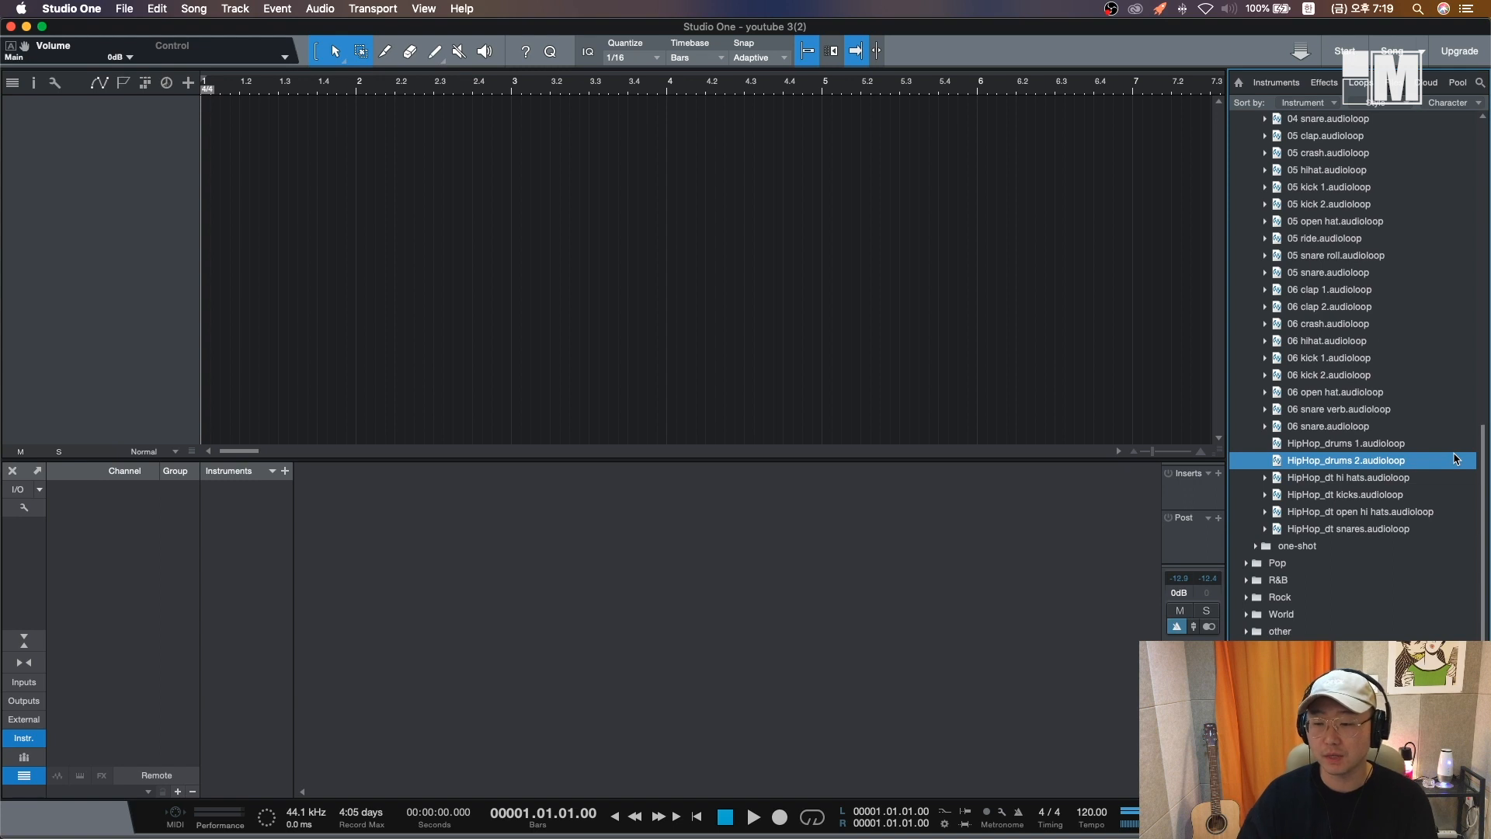
{"action": "left_click", "coordinate": [1456, 477]}
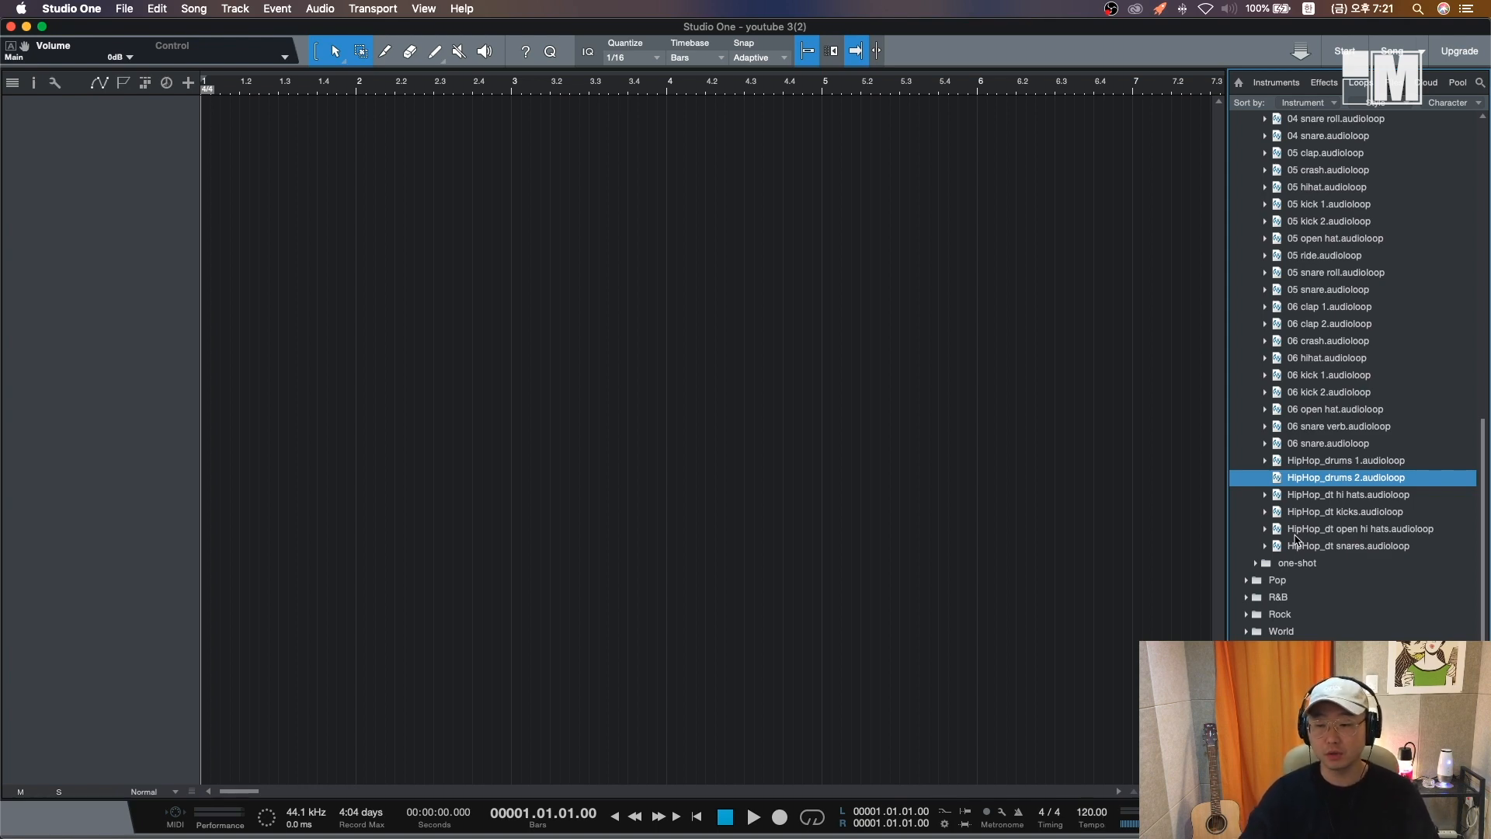
- Add the HipHop_drums 2 loop as a new track at bar 1 and play it back
{"action": "left_click_drag", "start_coordinate": [1367, 486], "coordinate": [230, 299]}
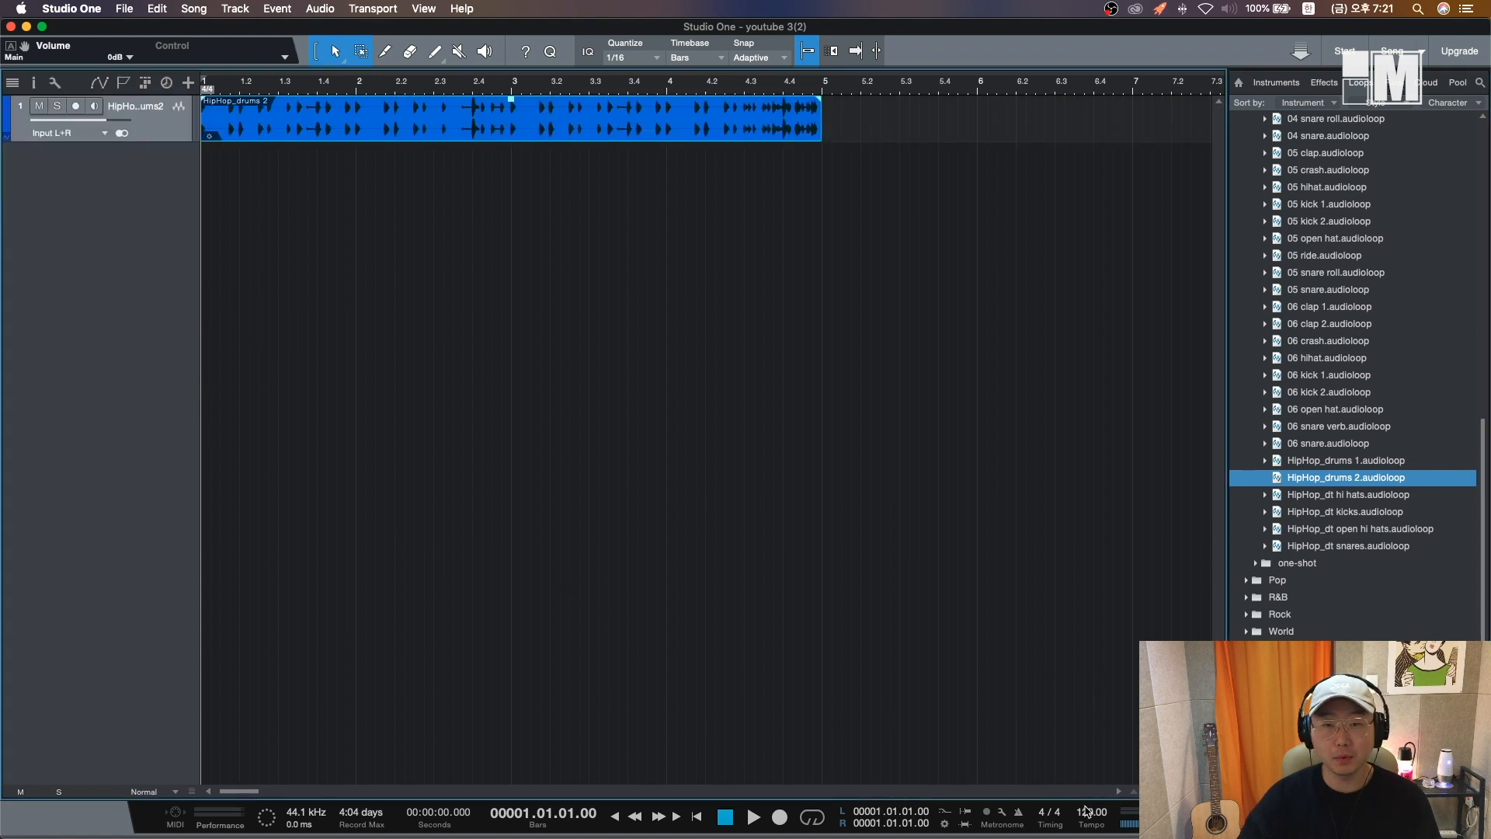
{"action": "key", "text": "space"}
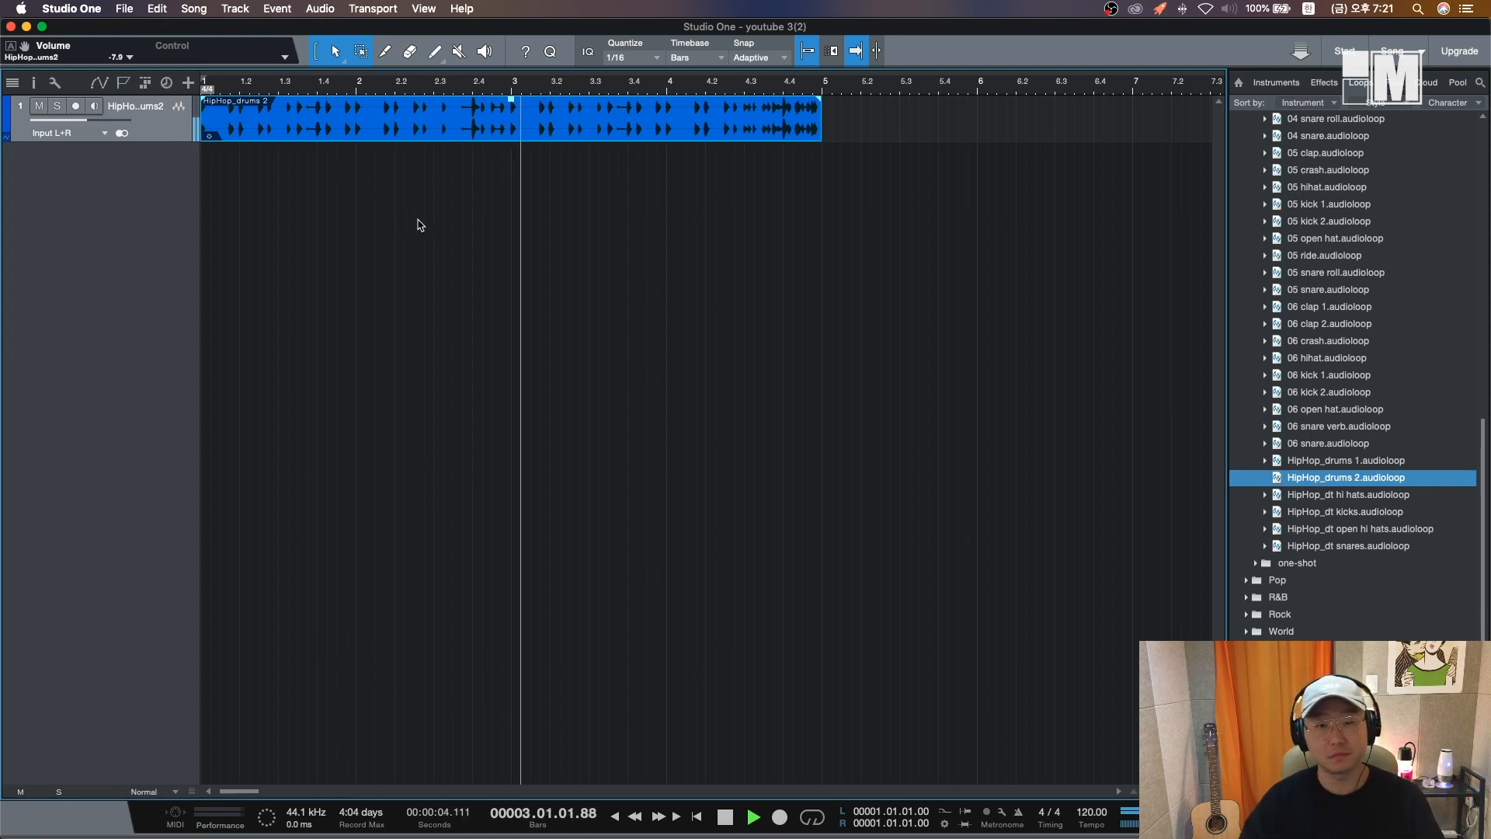
{"action": "key", "text": "space"}
{"action": "key", "text": "End"}
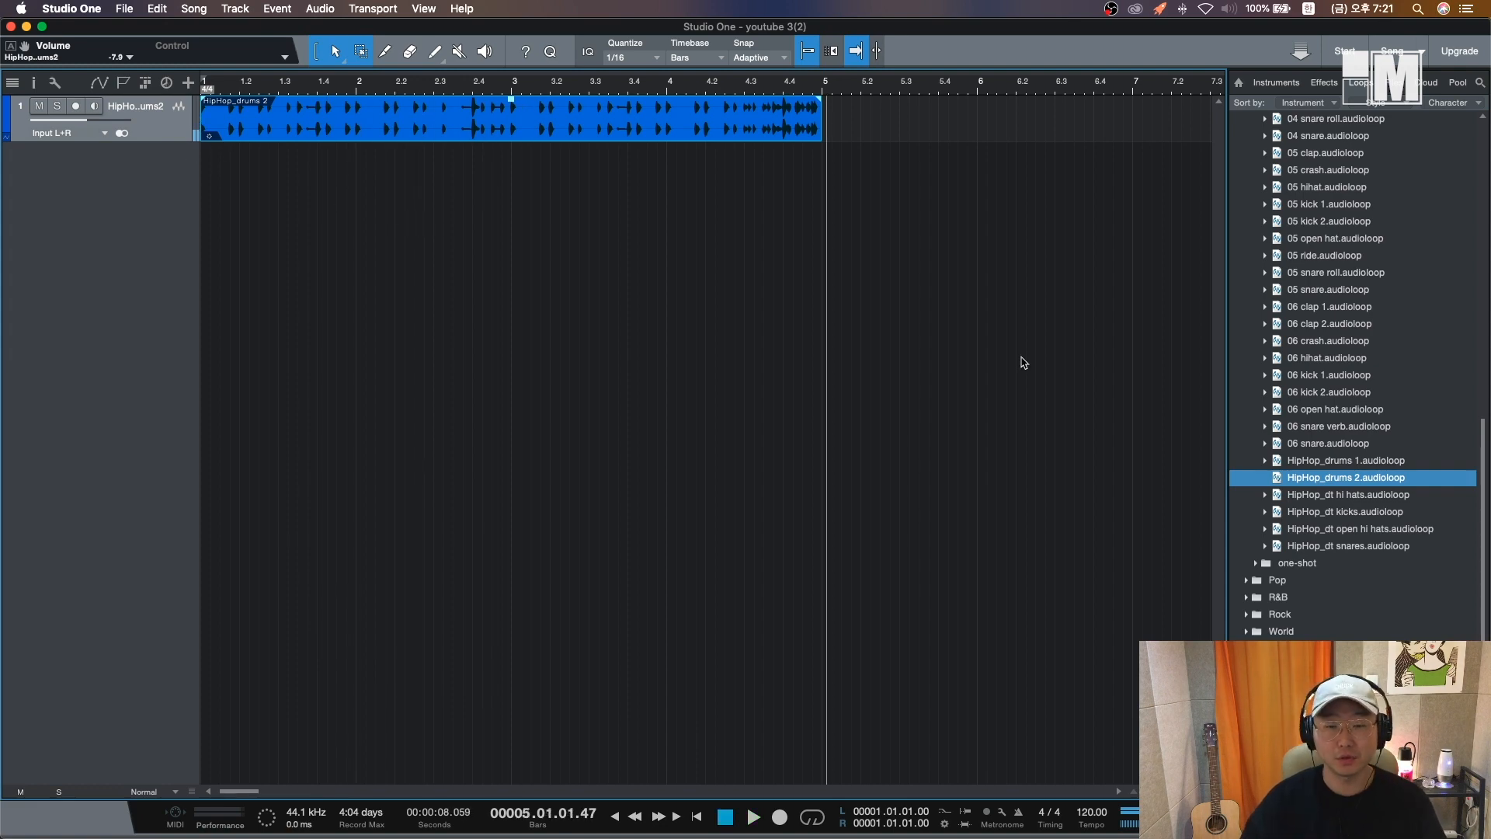
- Set the song tempo to 66 BPM
{"action": "left_click", "coordinate": [1329, 480]}
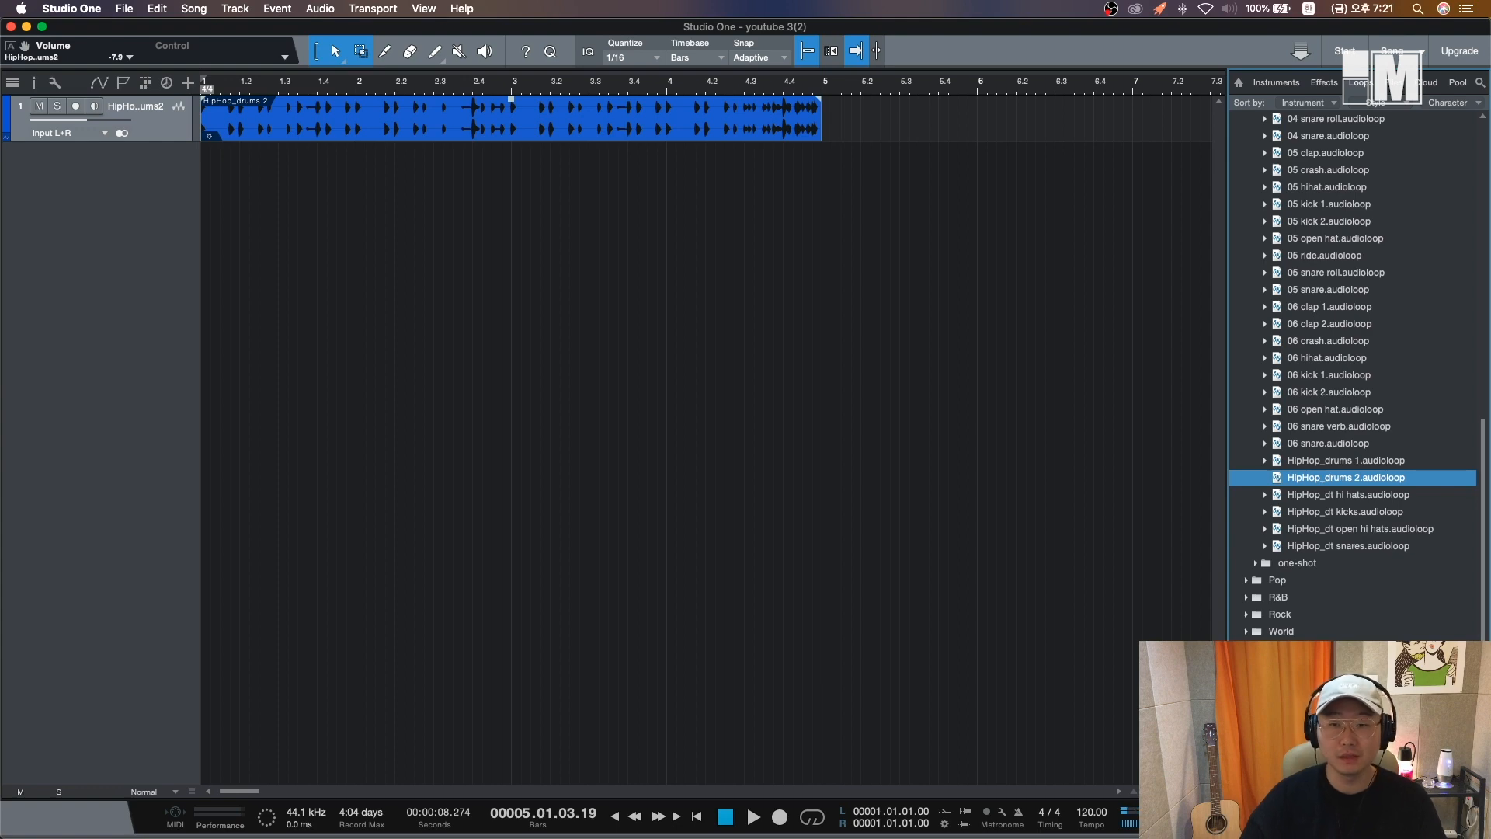
{"action": "left_click", "coordinate": [1090, 813]}
{"action": "type", "text": "66"}
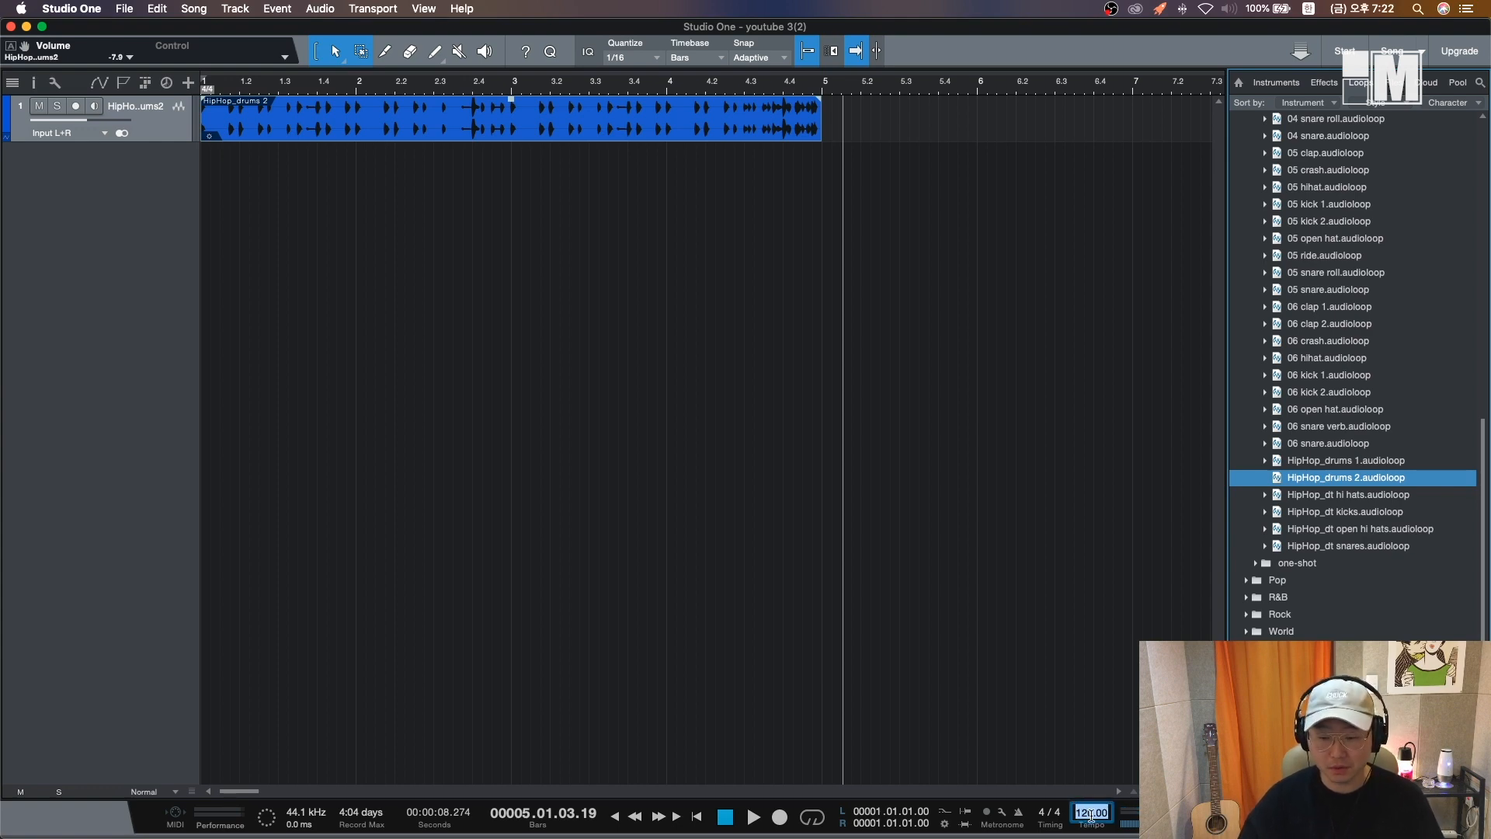
{"action": "key", "text": "Return"}
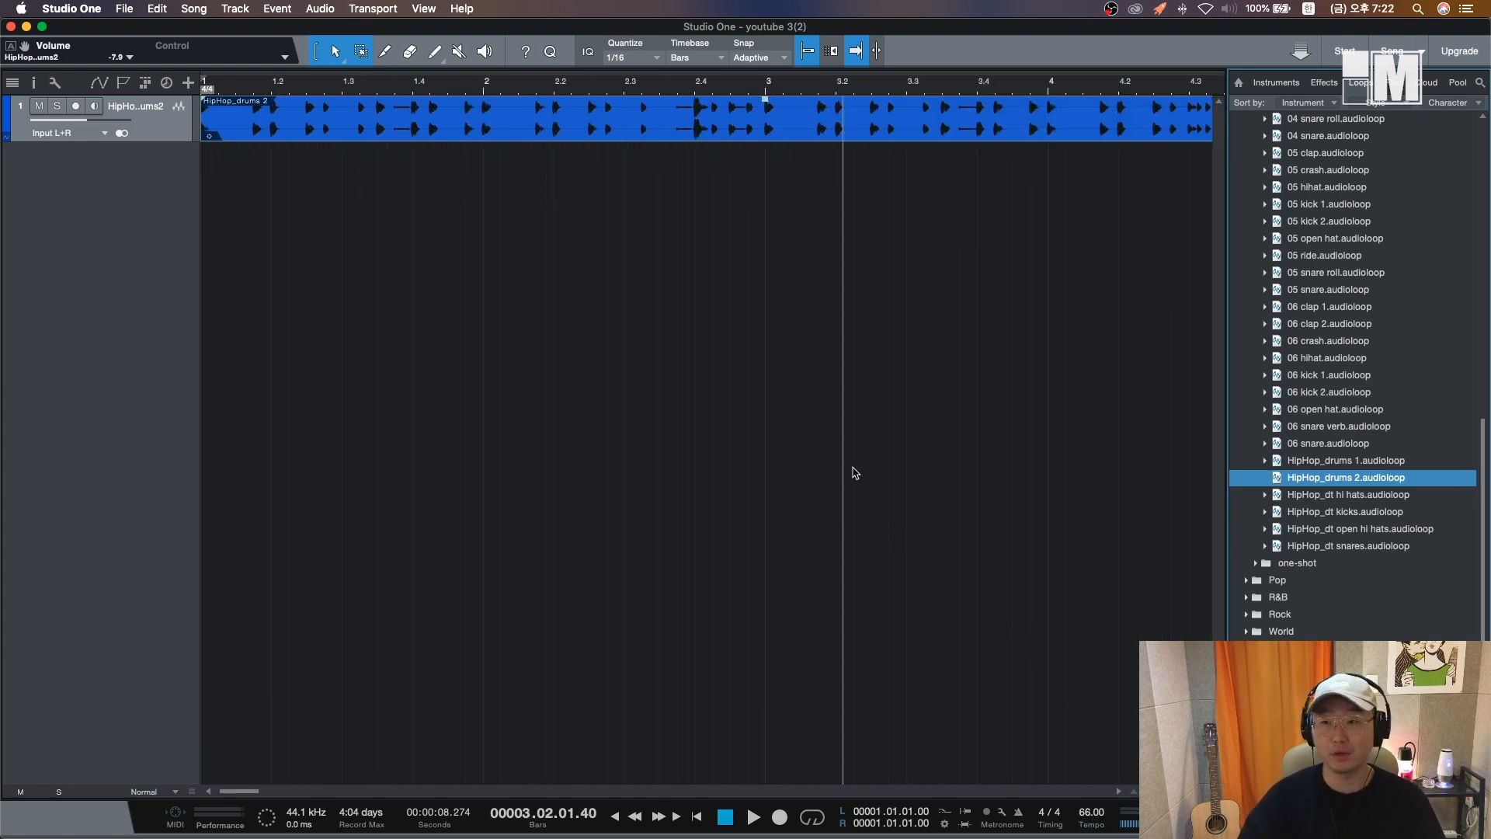
- Play the drum loop from the start at the new tempo
{"action": "key", "text": "comma"}
{"action": "key", "text": "w"}
{"action": "key", "text": "space"}
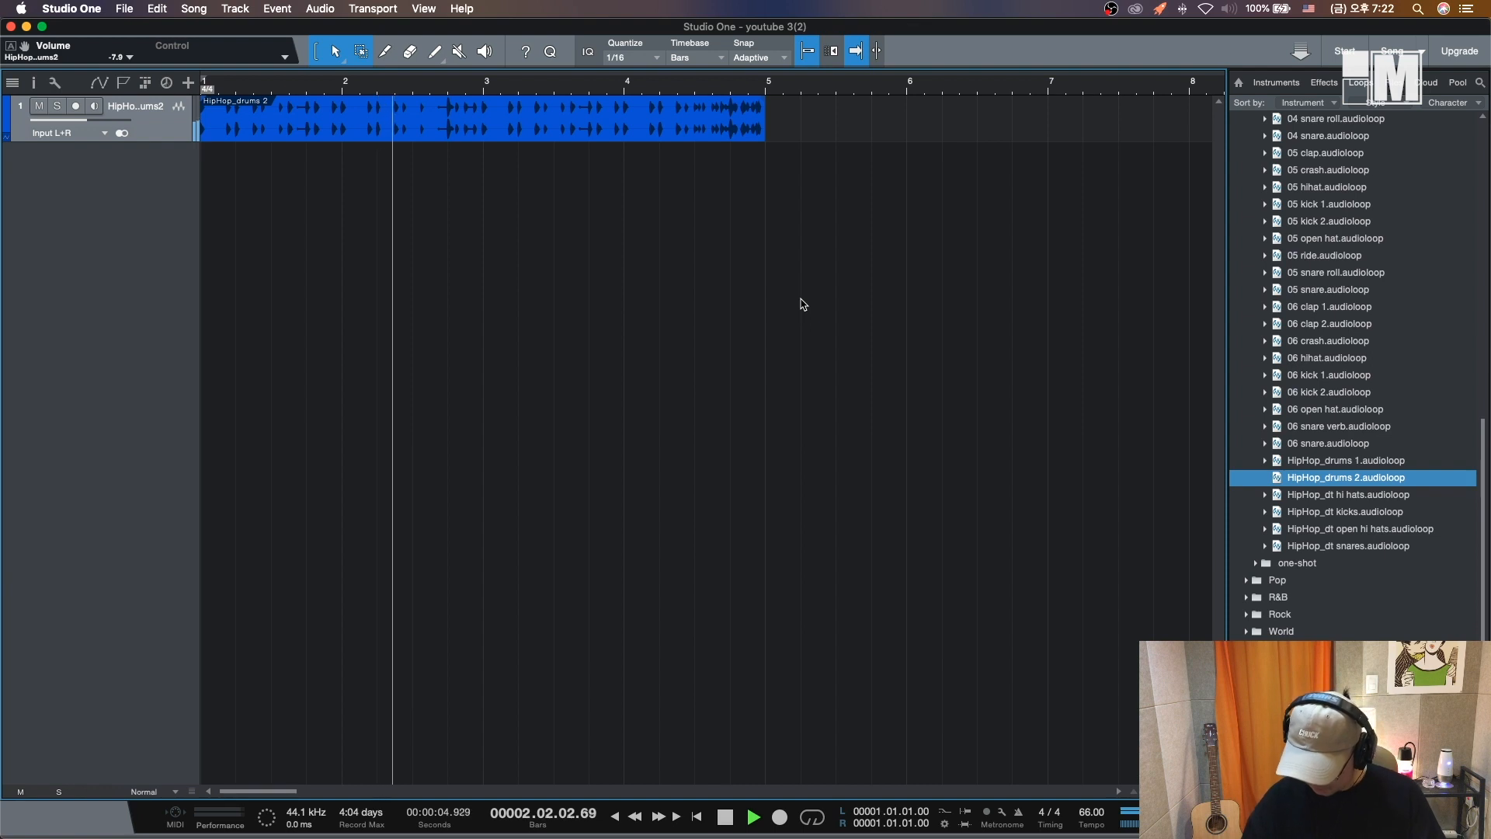
{"action": "key", "text": "space"}
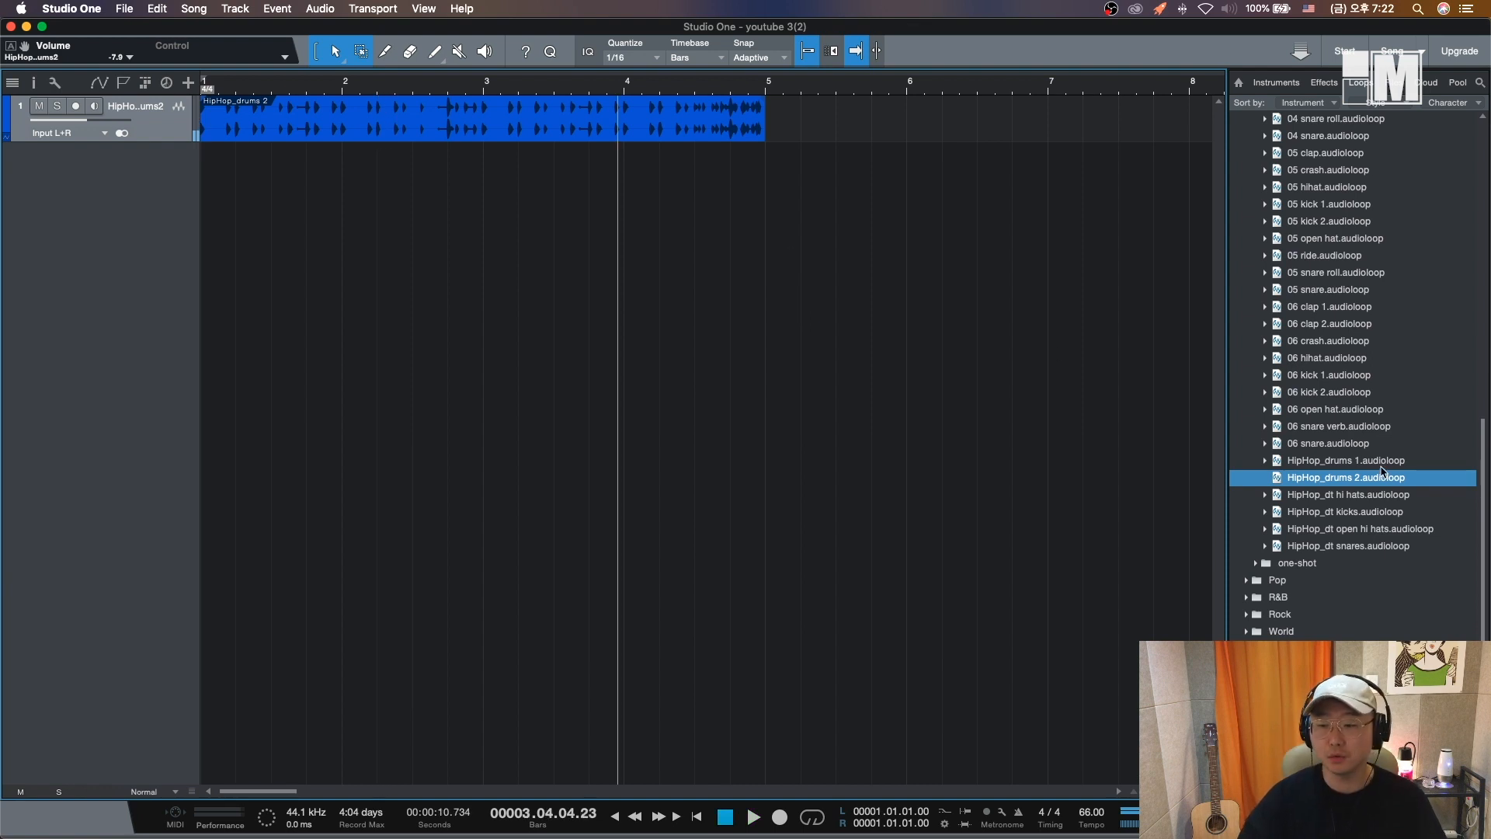
{"action": "key", "text": "Up"}
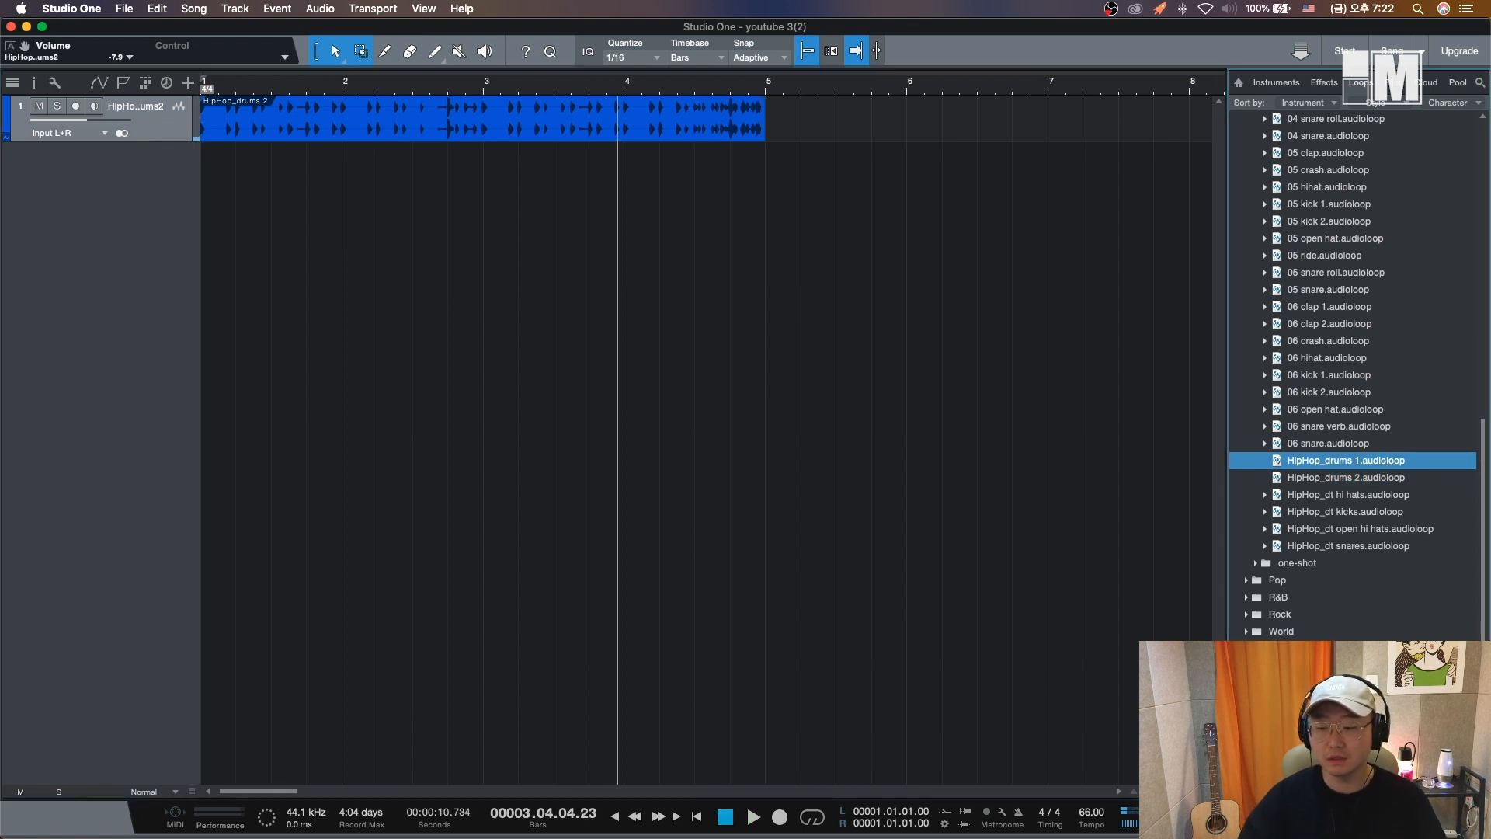
- Add the HipHop_dt hi hats loop as a second track starting at bar 1
{"action": "left_click", "coordinate": [1348, 496]}
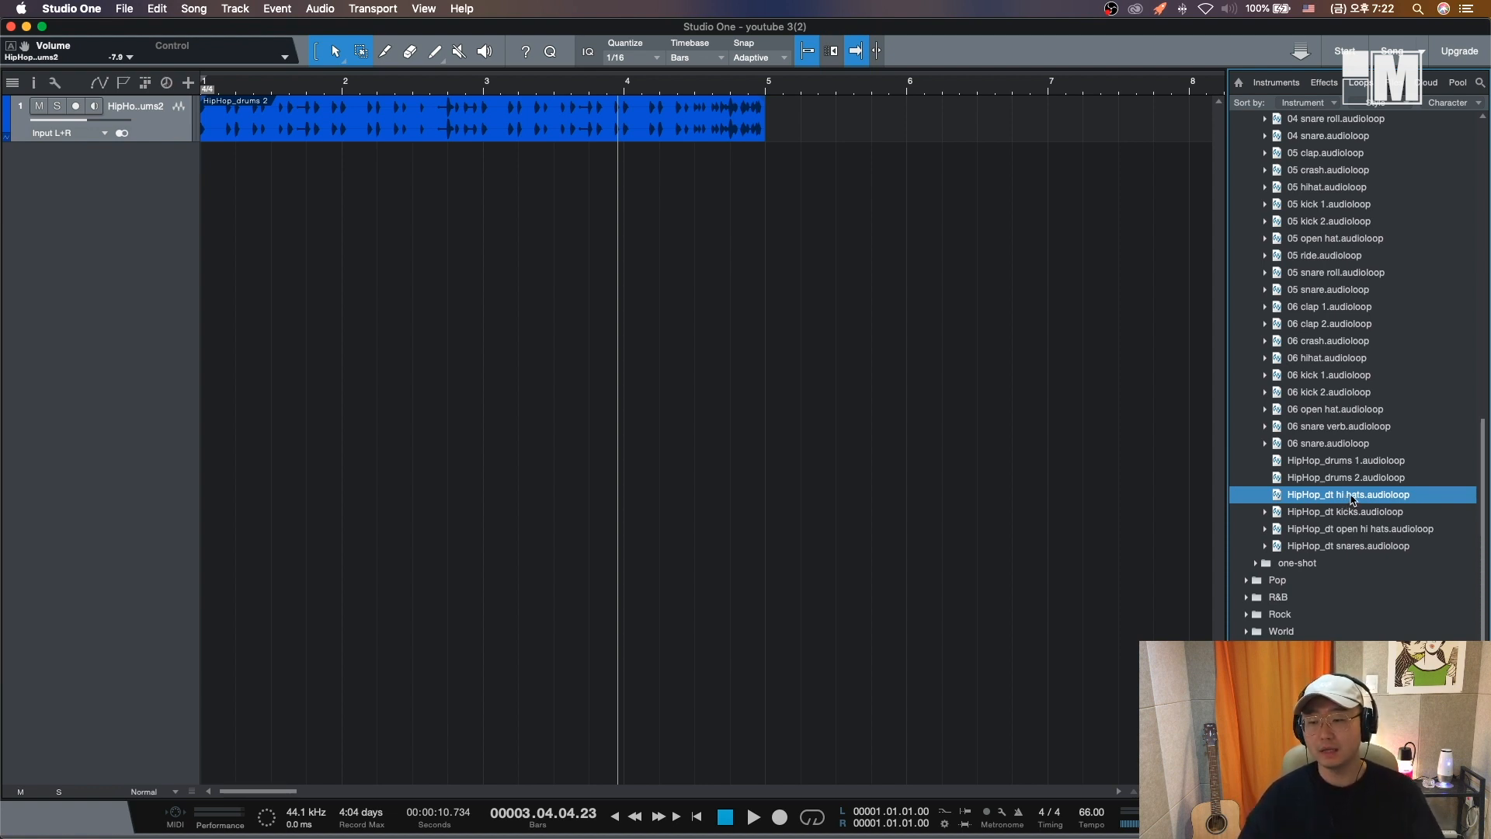
{"action": "left_click_drag", "start_coordinate": [1348, 501], "coordinate": [215, 316]}
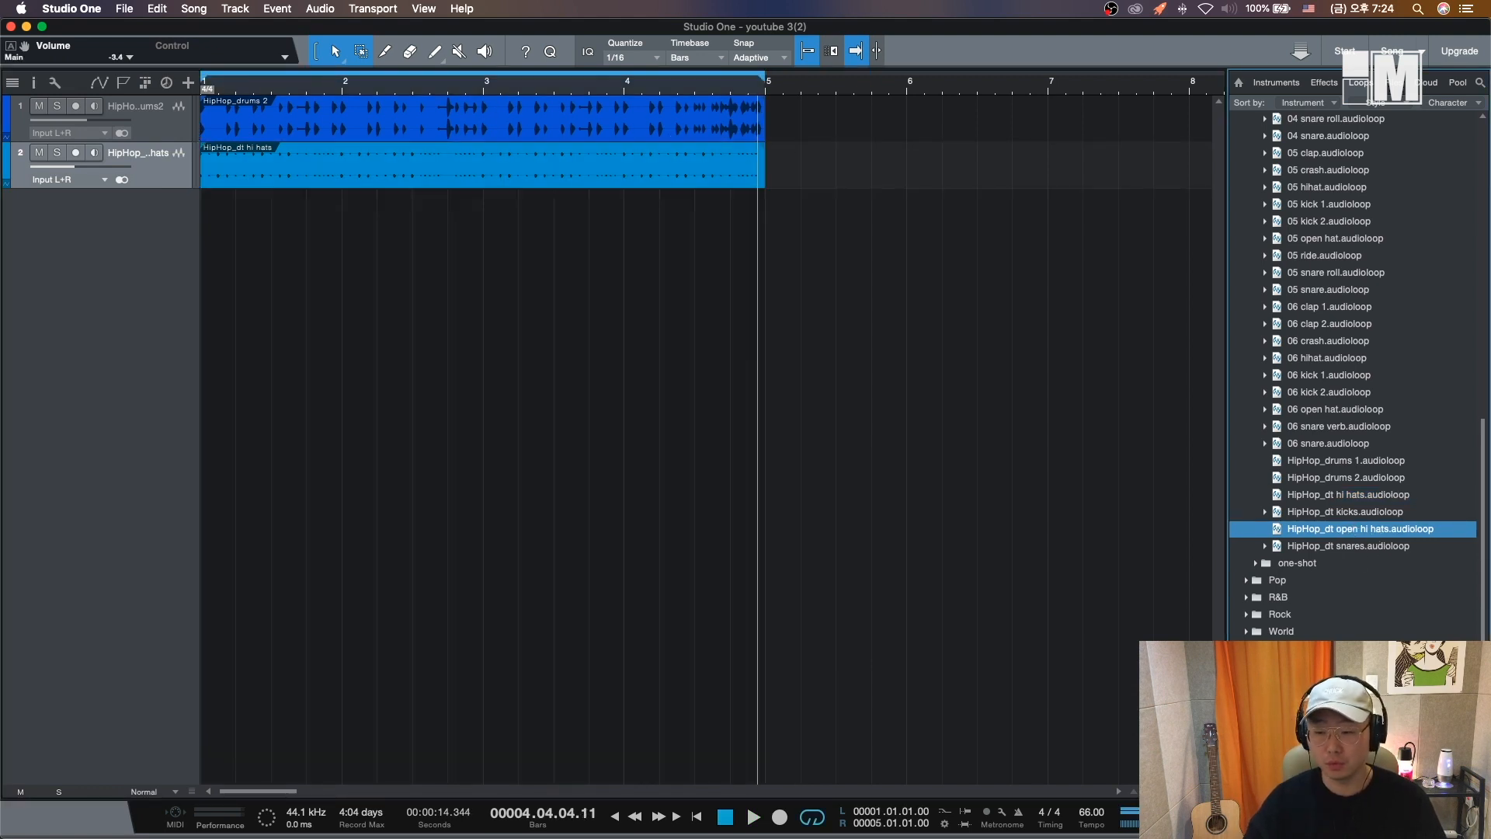
- Add the HipHop_dt open hi hats loop as a third track and lower its volume to about -16.3 dB
{"action": "left_click_drag", "start_coordinate": [1364, 530], "coordinate": [233, 342]}
{"action": "left_click", "coordinate": [294, 91]}
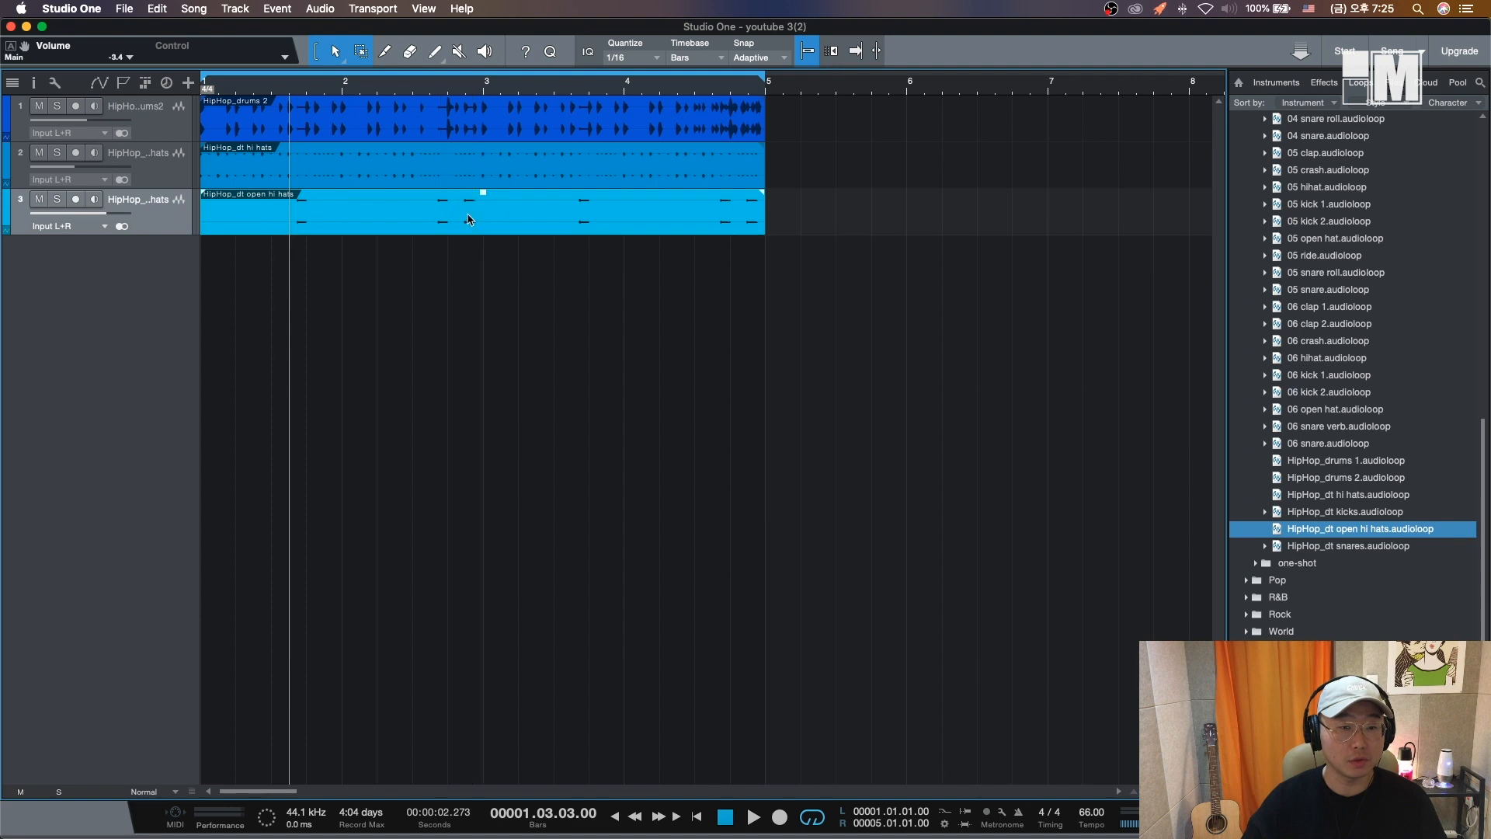
{"action": "key", "text": "space"}
{"action": "left_click_drag", "start_coordinate": [106, 214], "coordinate": [80, 219]}
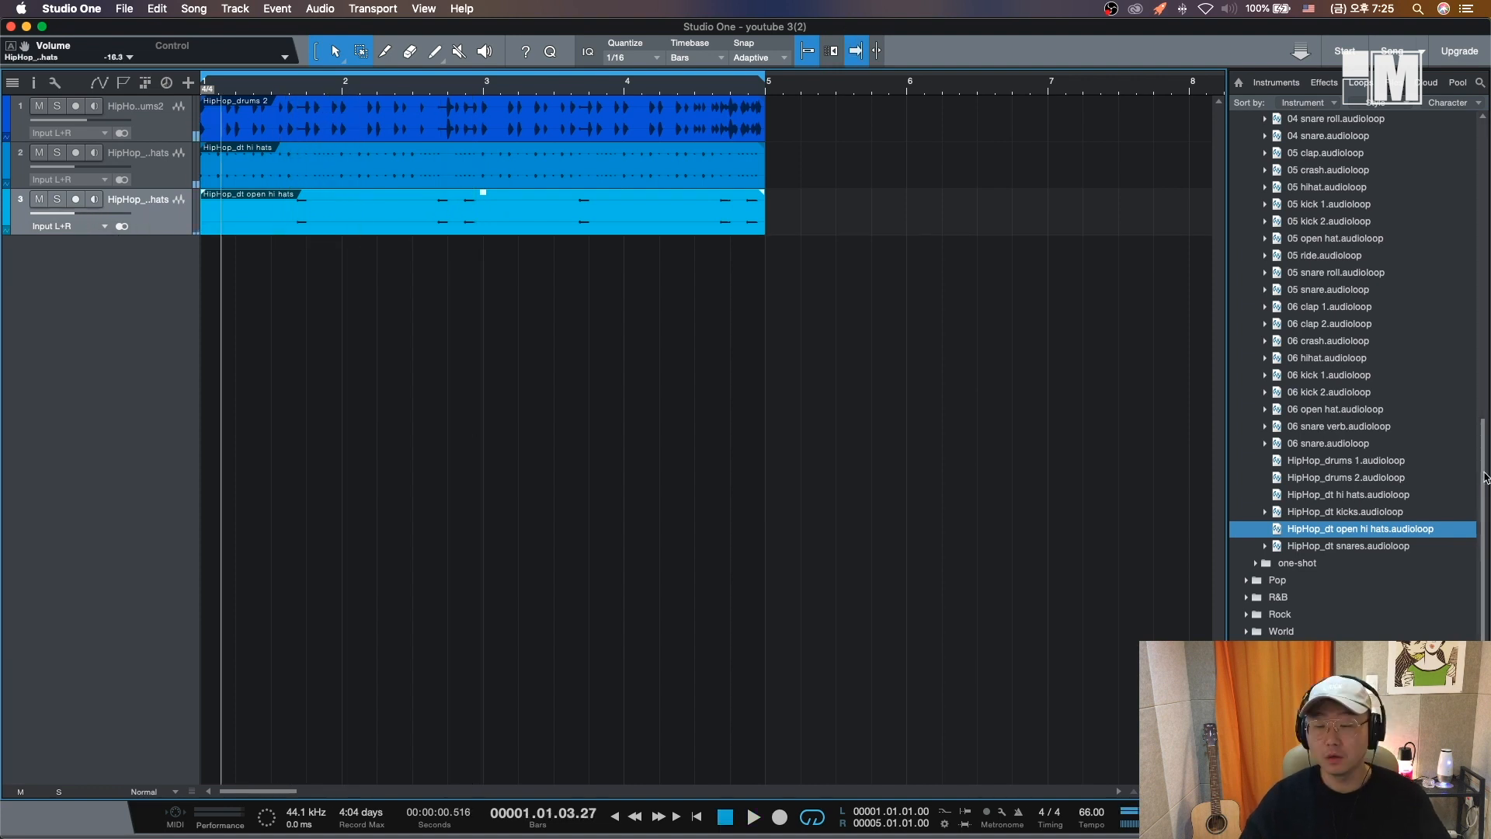
{"action": "left_click_drag", "start_coordinate": [1482, 481], "coordinate": [1480, 278]}
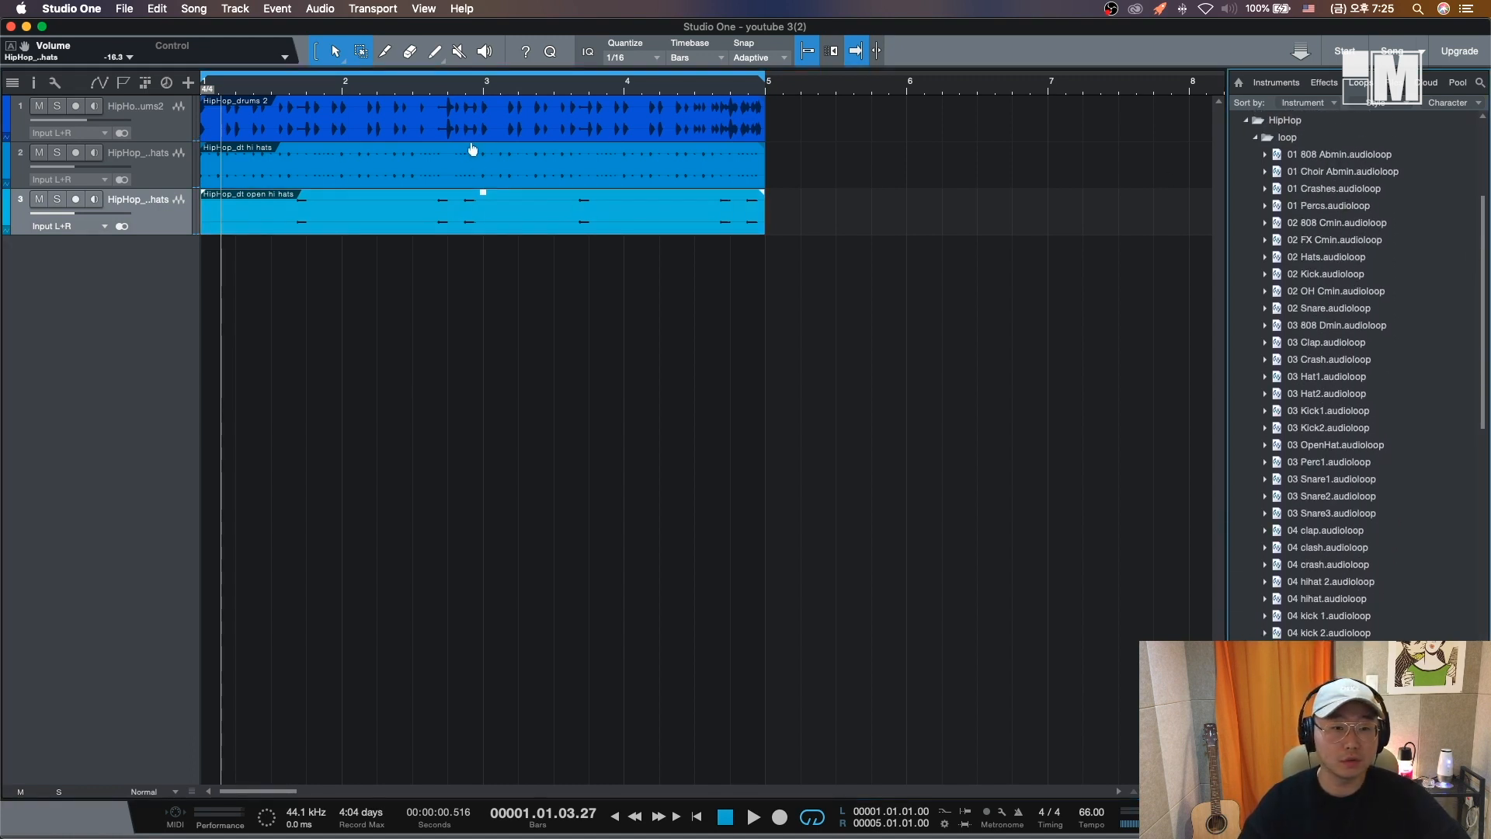
- Delete a short range of the drums event near bar 3 and undo the deletion
{"action": "left_click_drag", "start_coordinate": [474, 134], "coordinate": [511, 134]}
{"action": "key", "text": "Delete"}
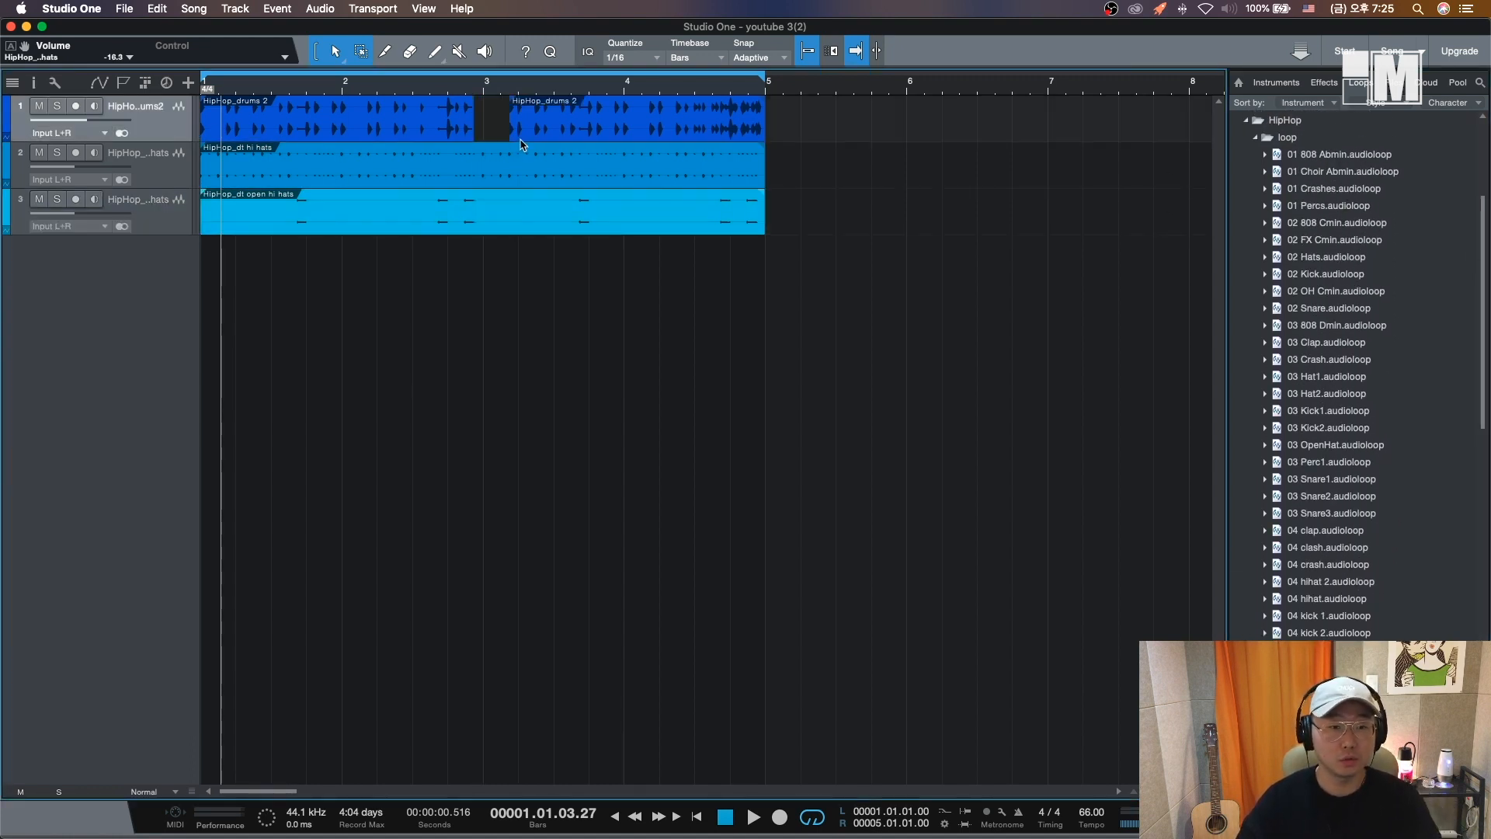
{"action": "key", "text": "super+z"}
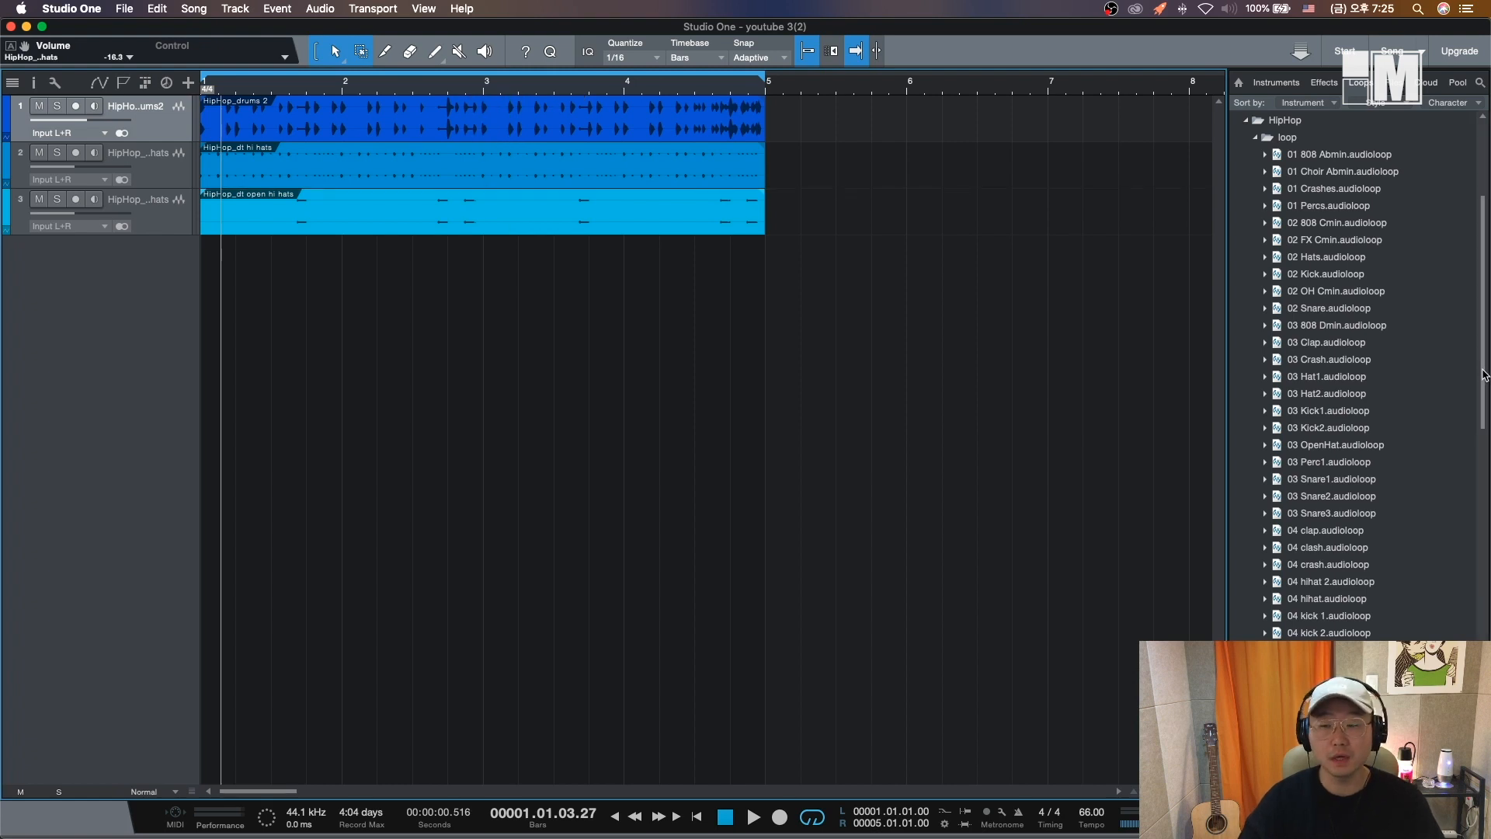
- Browse to the HipHop drums one-shot folder in the loop browser
{"action": "left_click_drag", "start_coordinate": [1484, 375], "coordinate": [1482, 359]}
{"action": "left_click", "coordinate": [1252, 177]}
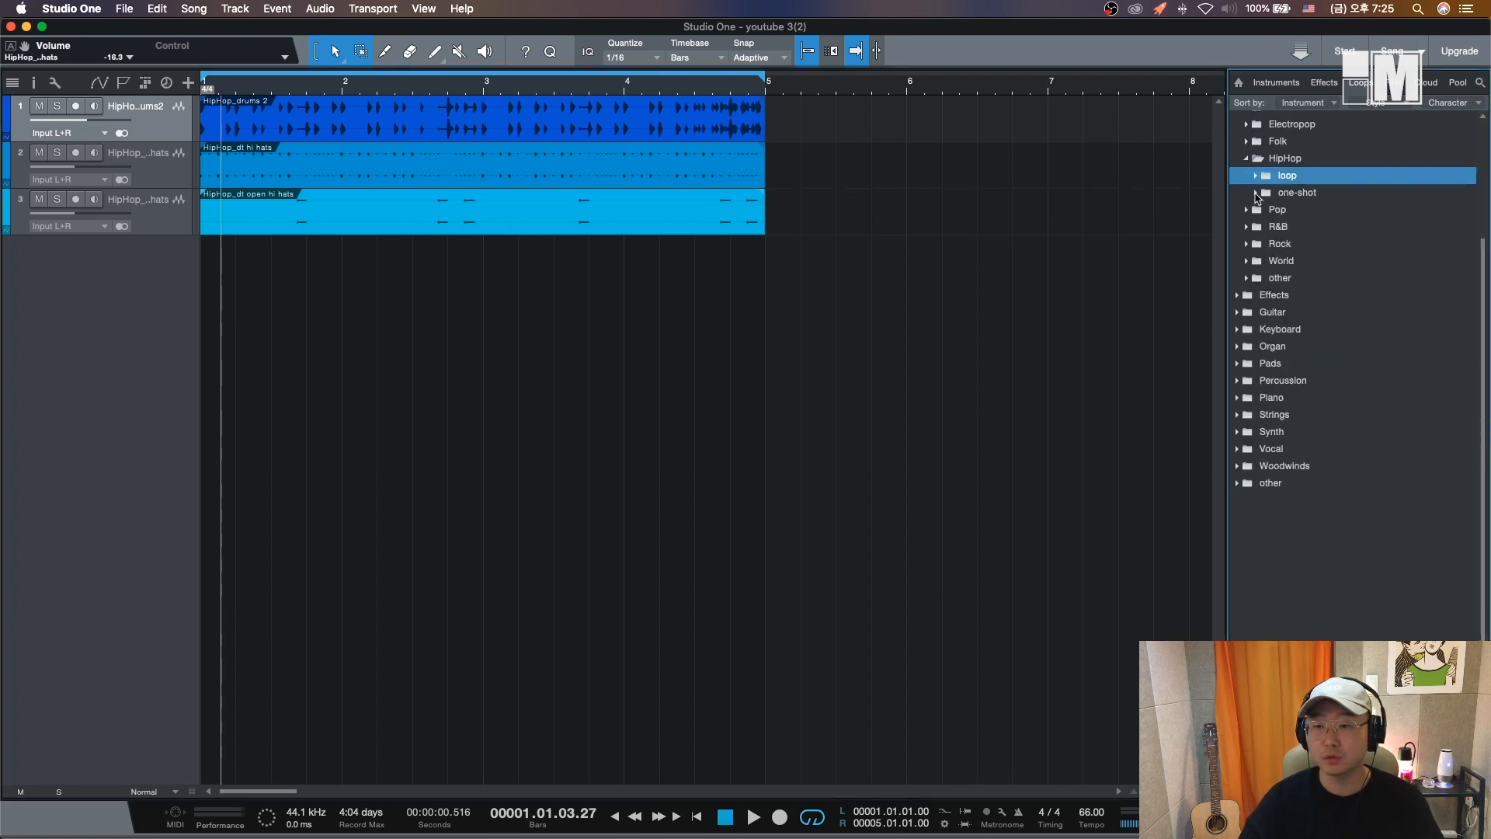
{"action": "left_click", "coordinate": [1256, 192]}
{"action": "scroll", "coordinate": [1321, 272], "scroll_direction": "up", "scroll_amount": 3}
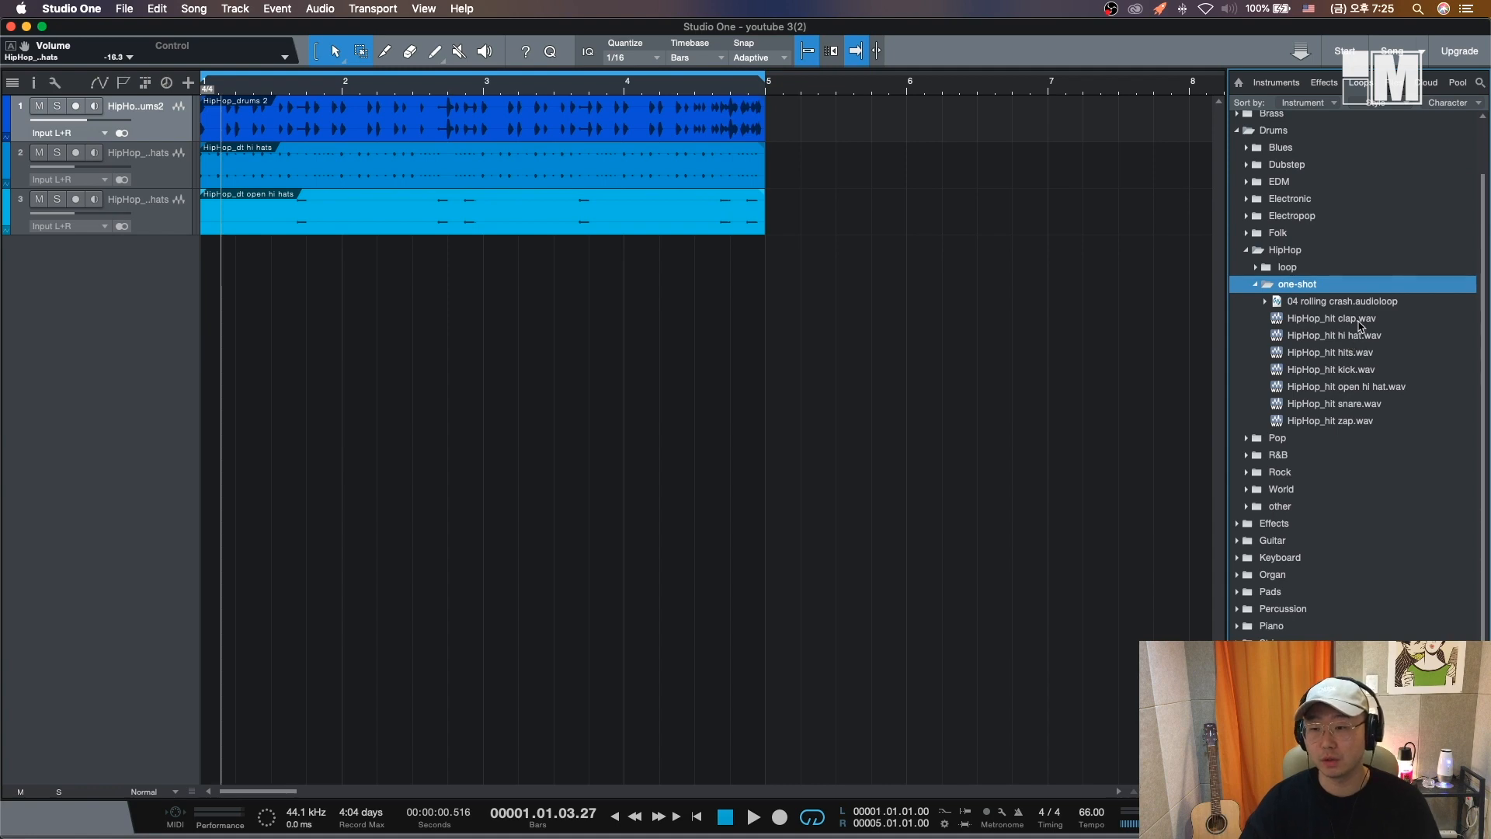
- Audition the samples in the HipHop one-shot folder one by one
{"action": "left_click", "coordinate": [1355, 424]}
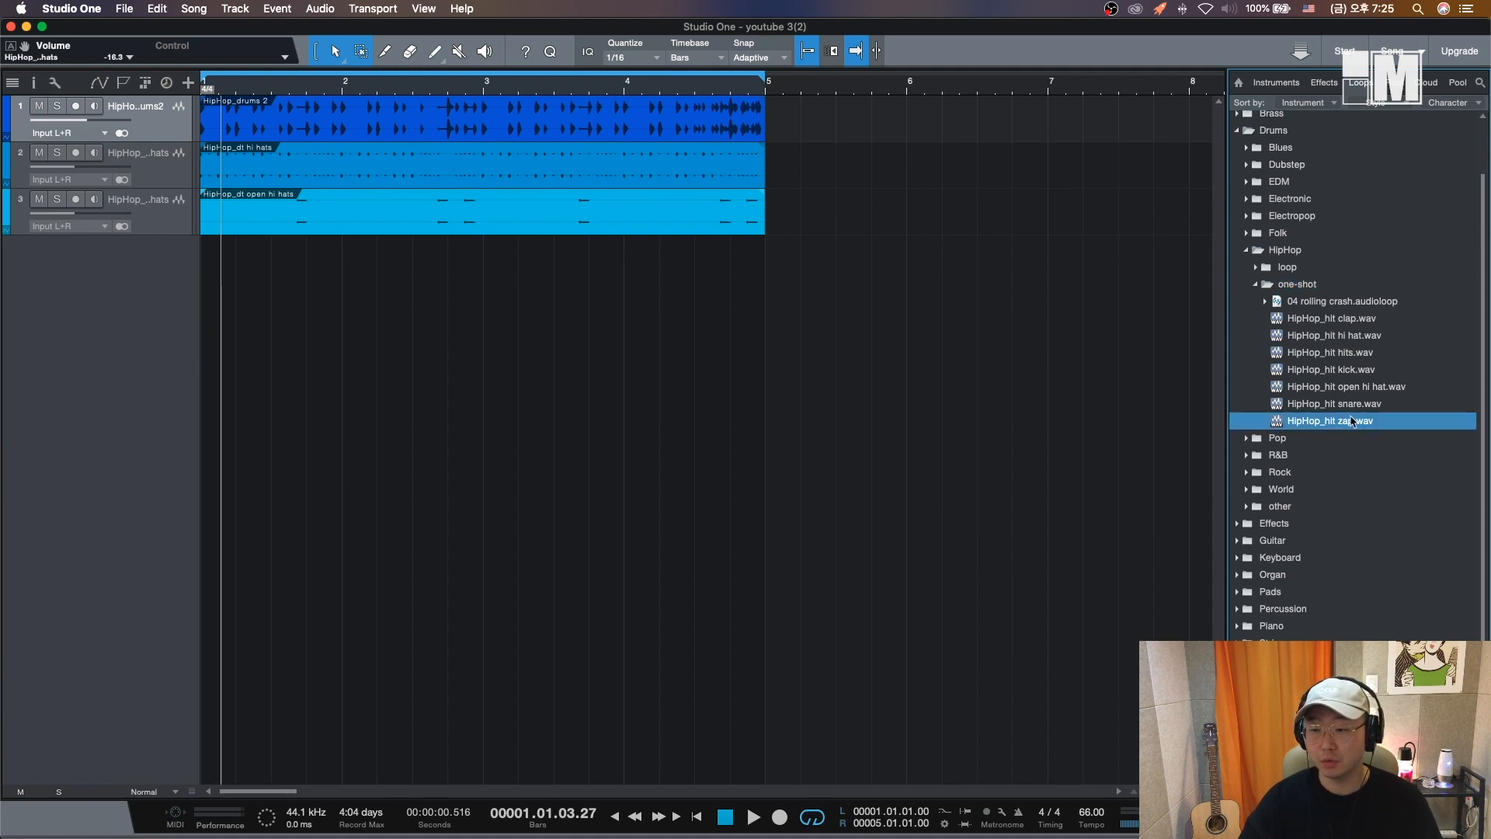
{"action": "key", "text": "Up"}
{"action": "key", "text": "Up"}
{"action": "key", "text": "Up"}
{"action": "key", "text": "Up"}
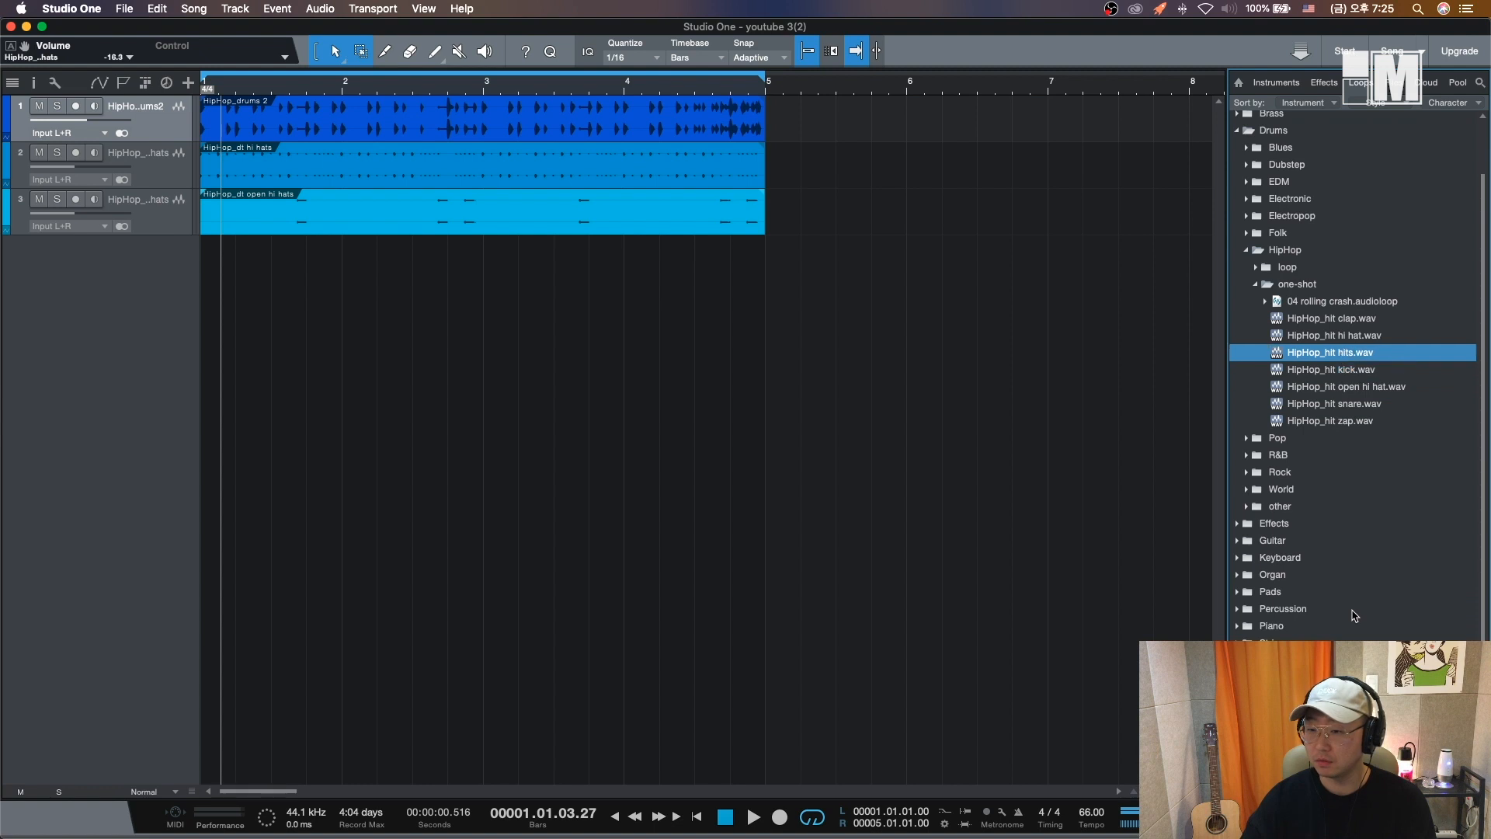
{"action": "key", "text": "Up"}
{"action": "key", "text": "Up"}
{"action": "key", "text": "Up"}
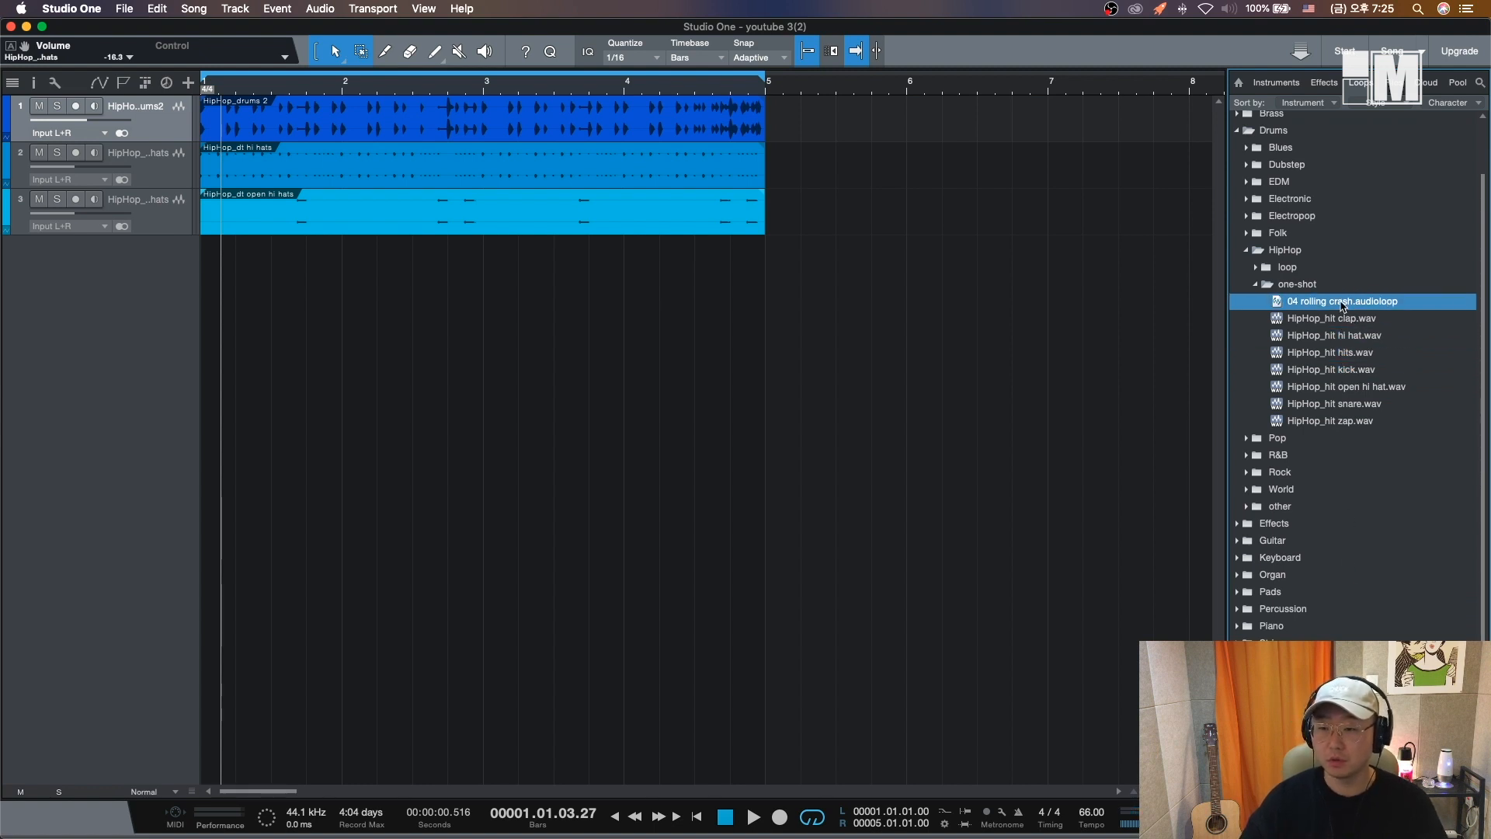
- Add the 04 rolling crash loop as a fourth track at bar 1 and delete its part beyond bar 5
{"action": "left_click_drag", "start_coordinate": [1344, 304], "coordinate": [216, 342]}
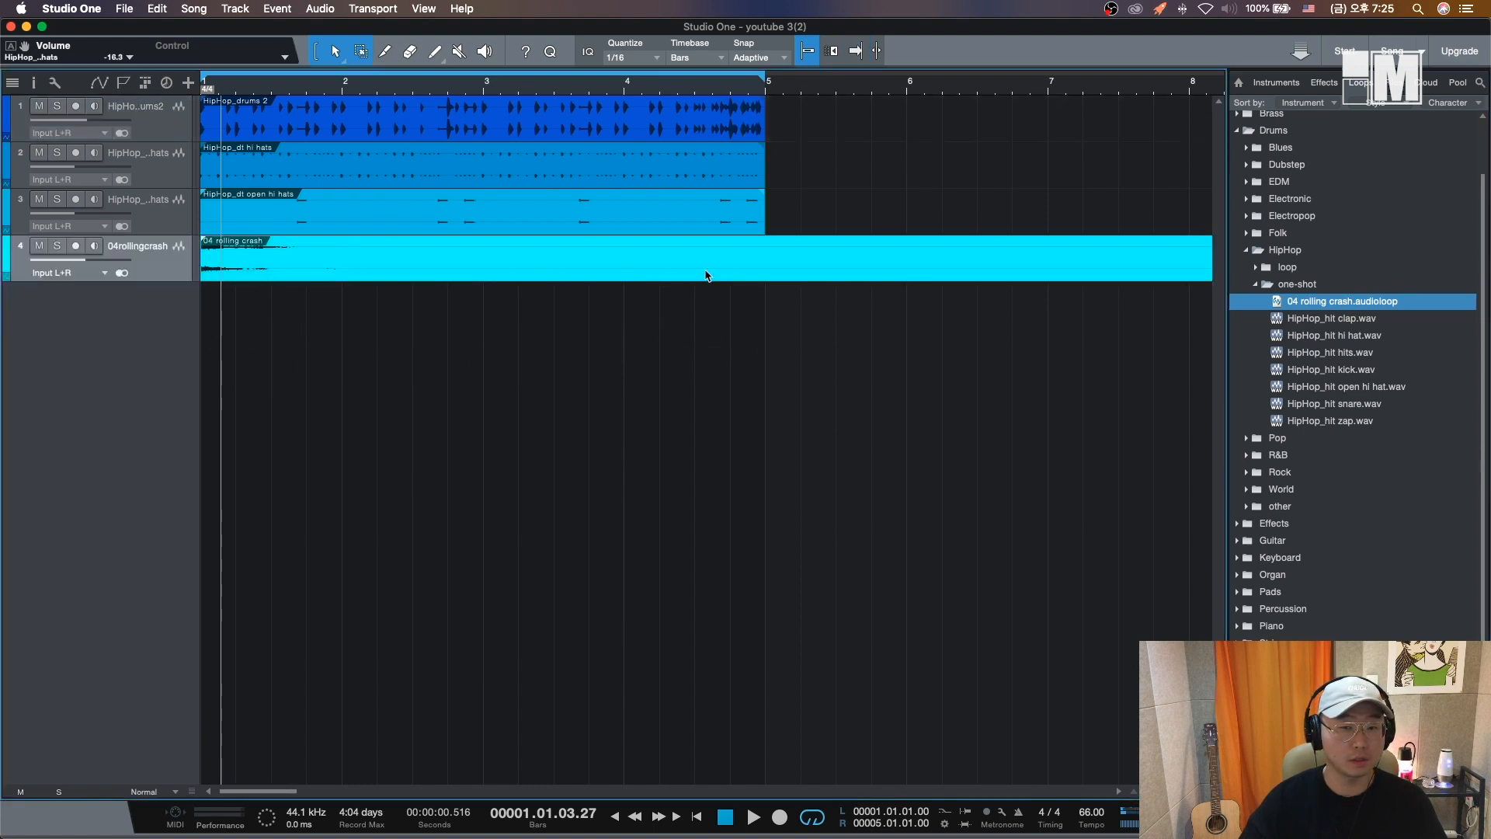
{"action": "left_click", "coordinate": [761, 248]}
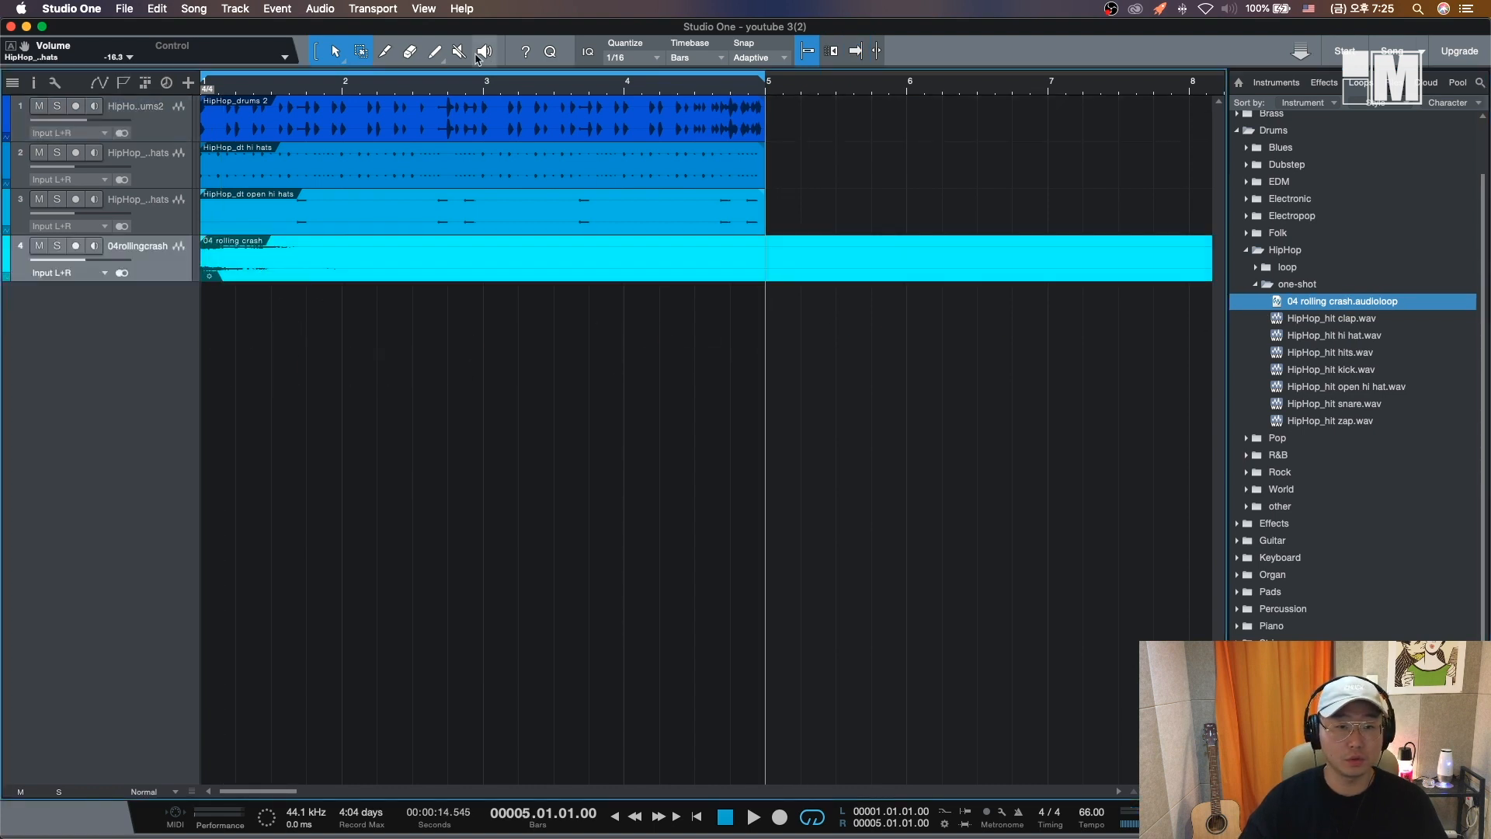
{"action": "left_click", "coordinate": [761, 248], "text": "alt"}
{"action": "left_click", "coordinate": [785, 268]}
{"action": "key", "text": "Delete"}
{"action": "key", "text": "space"}
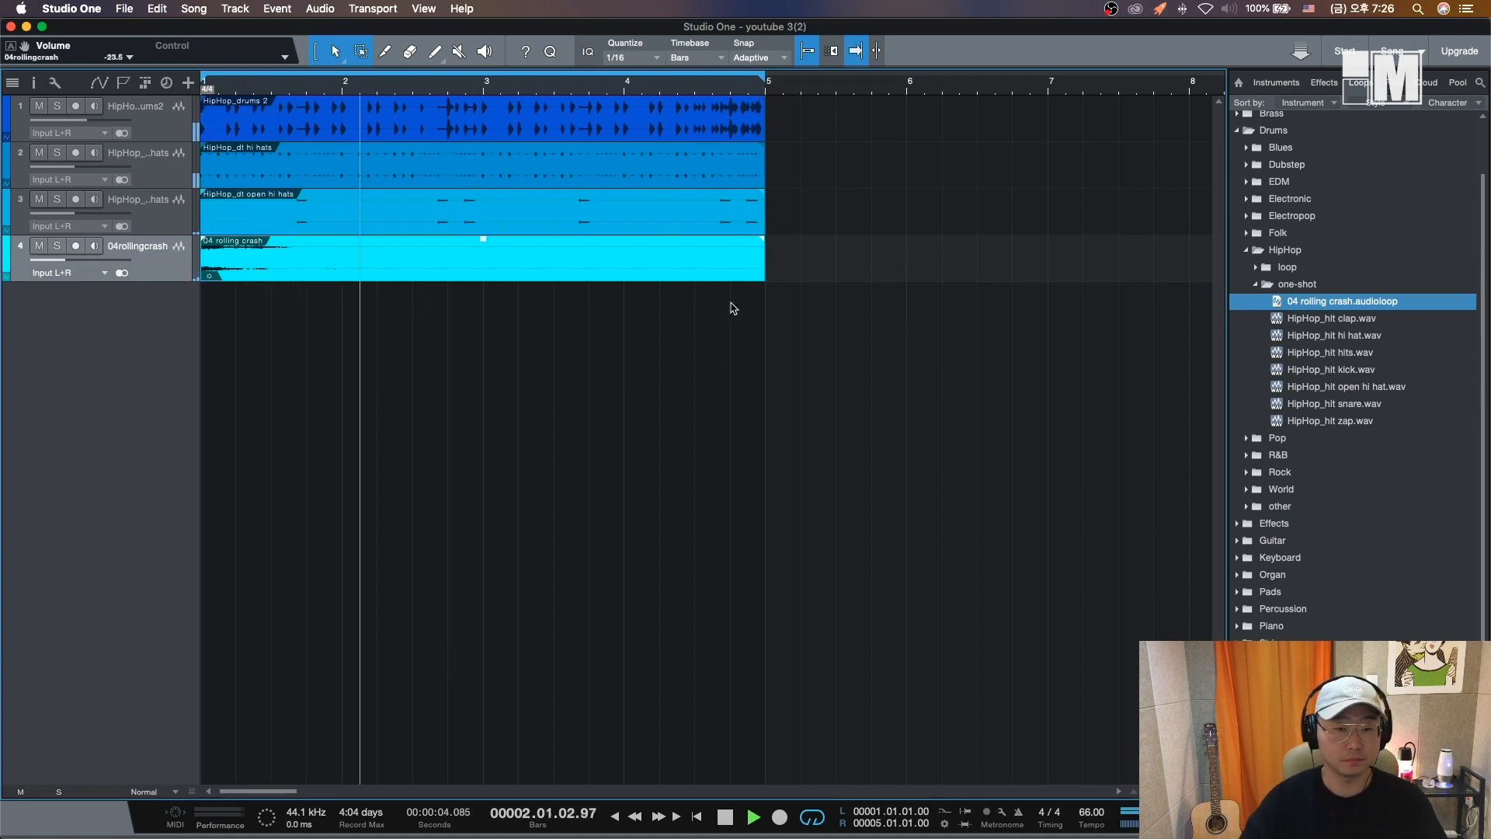
- Shorten the rolling crash event so it ends at bar 2, then play from the start
{"action": "key", "text": "space"}
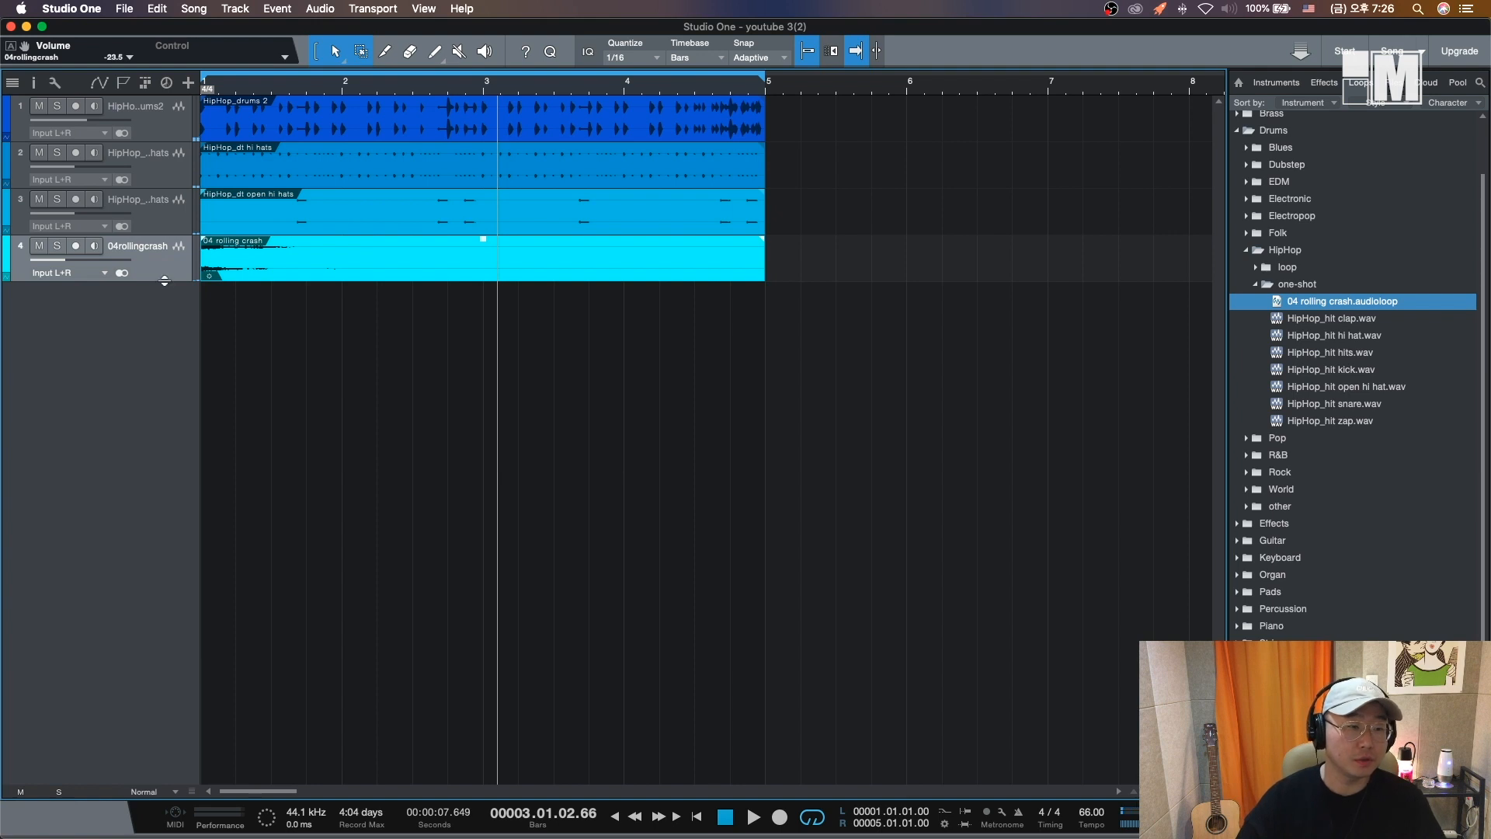
{"action": "left_click_drag", "start_coordinate": [165, 281], "coordinate": [164, 595]}
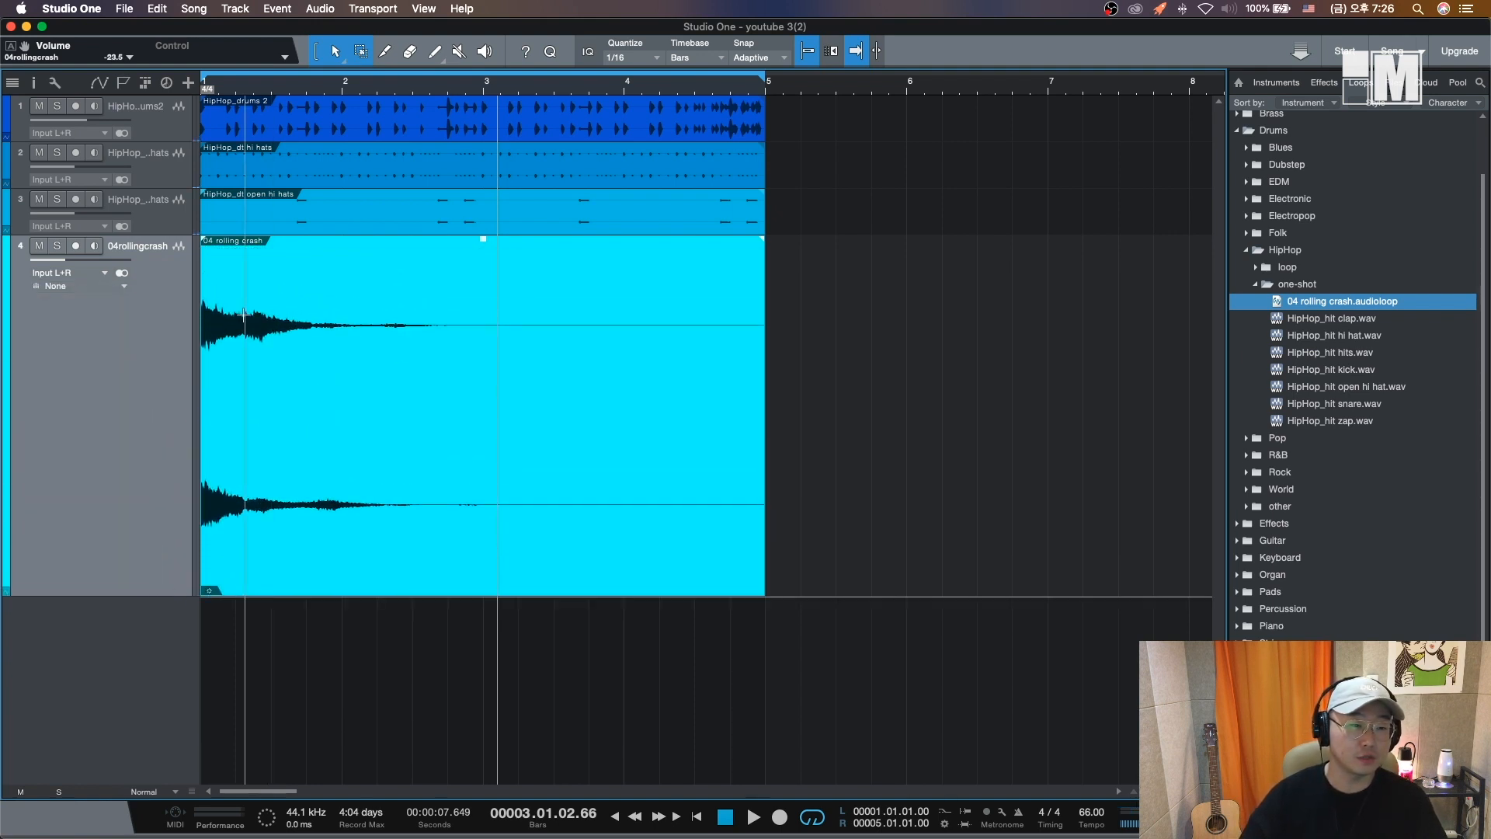
{"action": "left_click", "coordinate": [324, 392]}
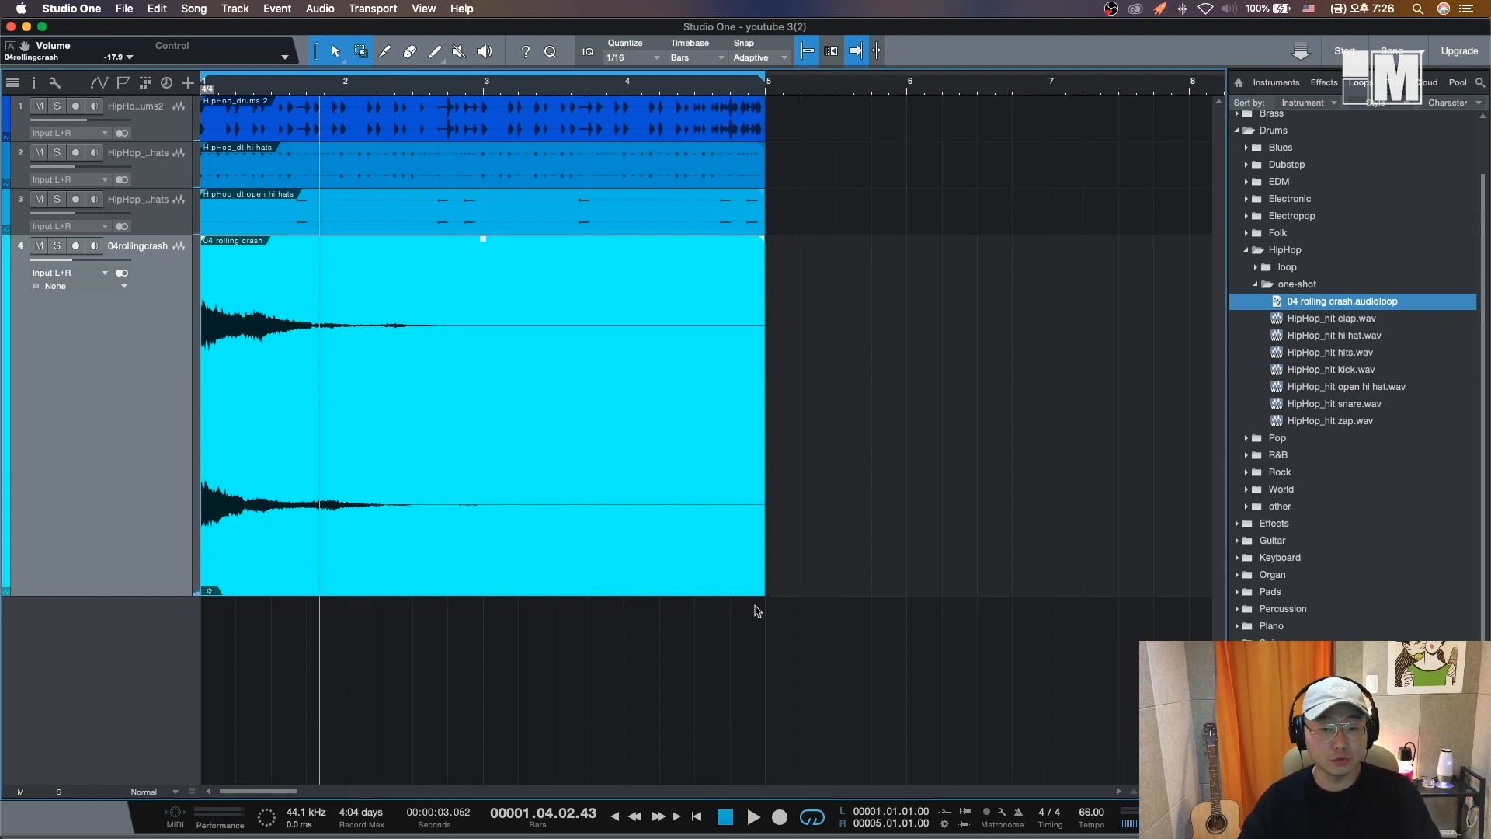
{"action": "left_click_drag", "start_coordinate": [765, 591], "coordinate": [340, 562]}
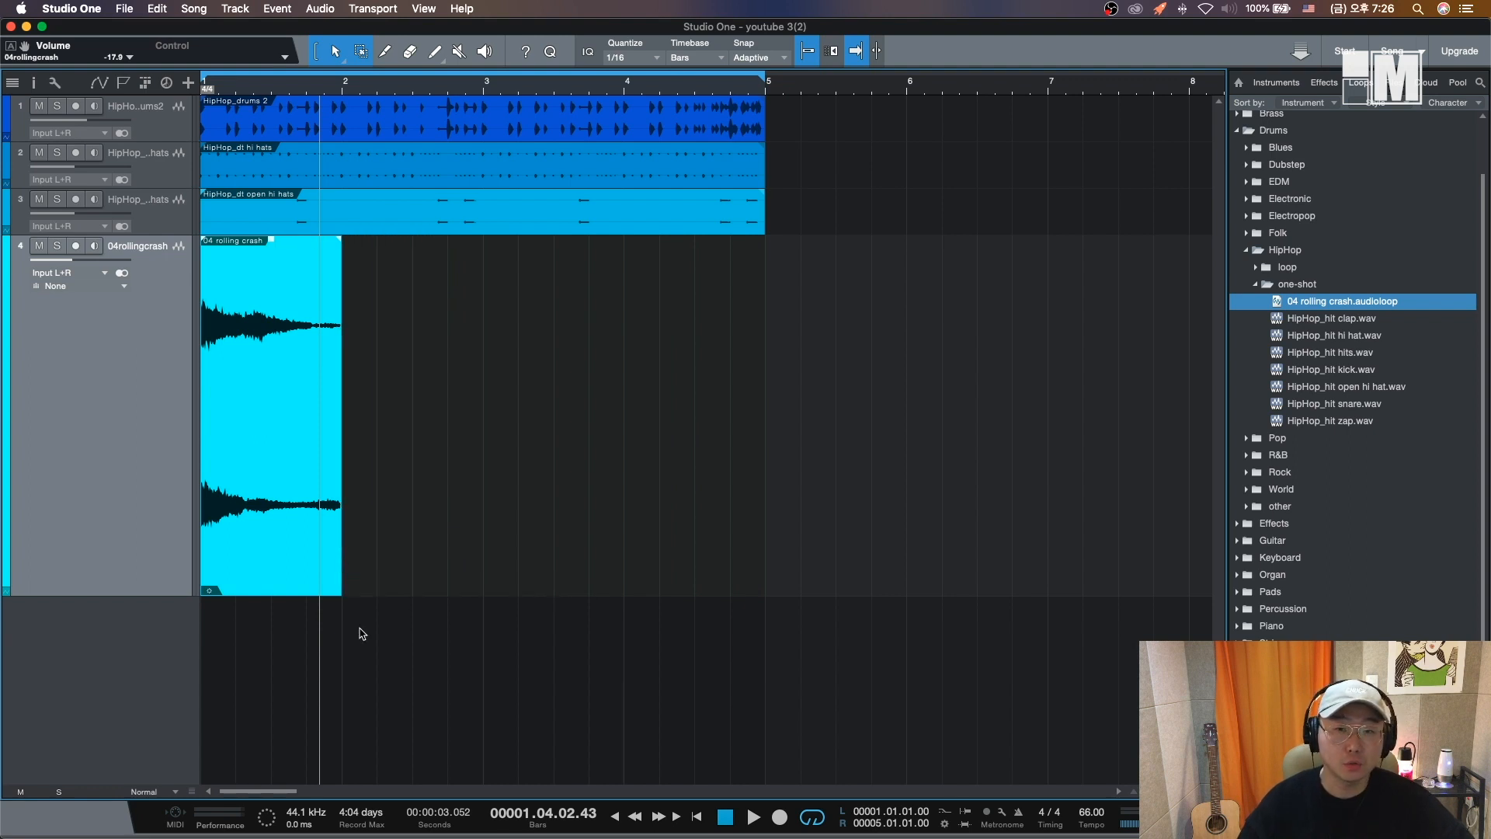
{"action": "key", "text": "comma"}
{"action": "key", "text": "space"}
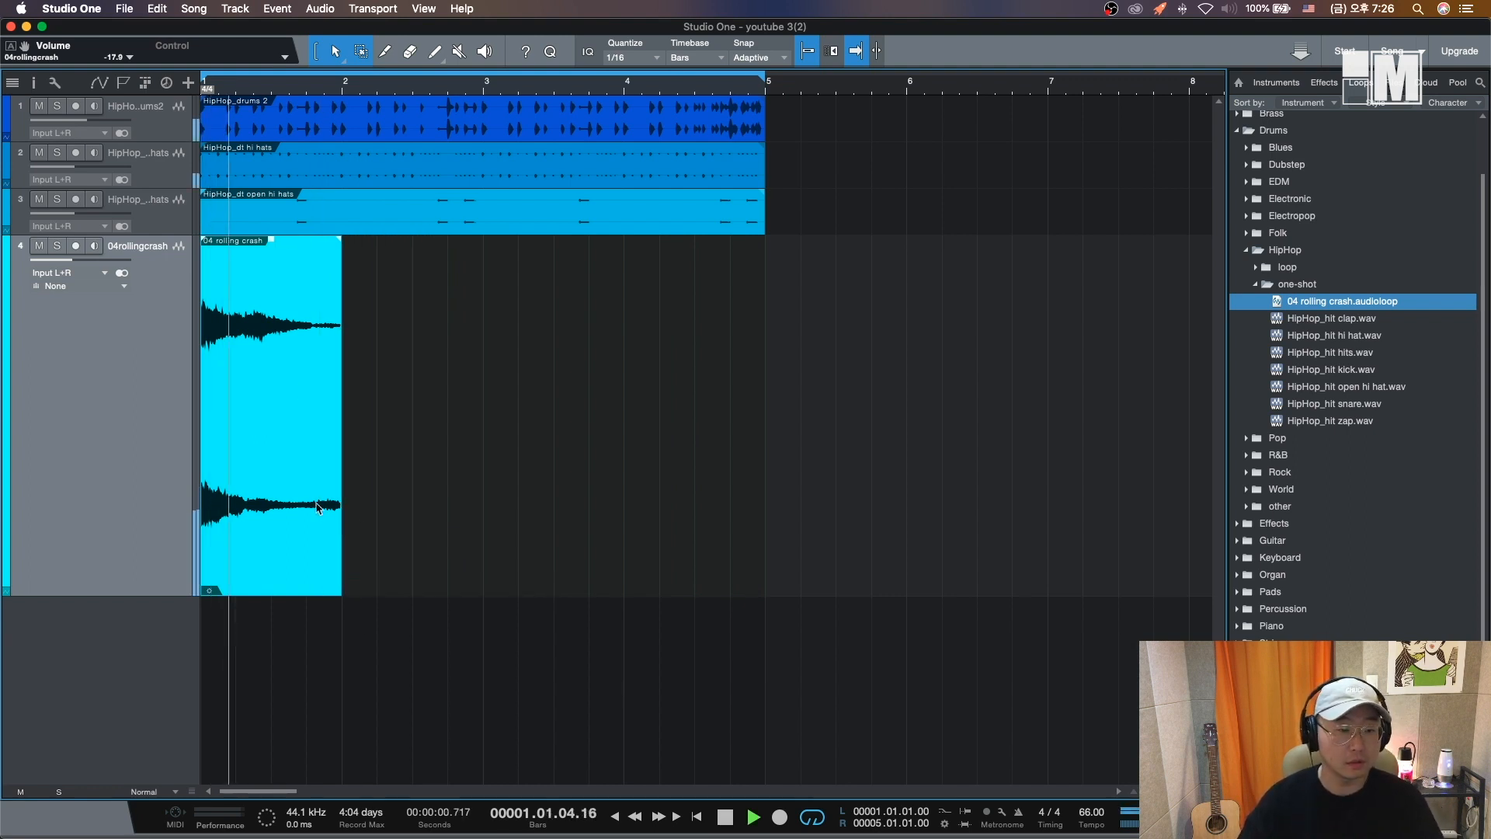
- Solo the crash track and add a long fade-out across the crash event
{"action": "left_click", "coordinate": [56, 247]}
{"action": "key", "text": "comma"}
{"action": "key", "text": "space"}
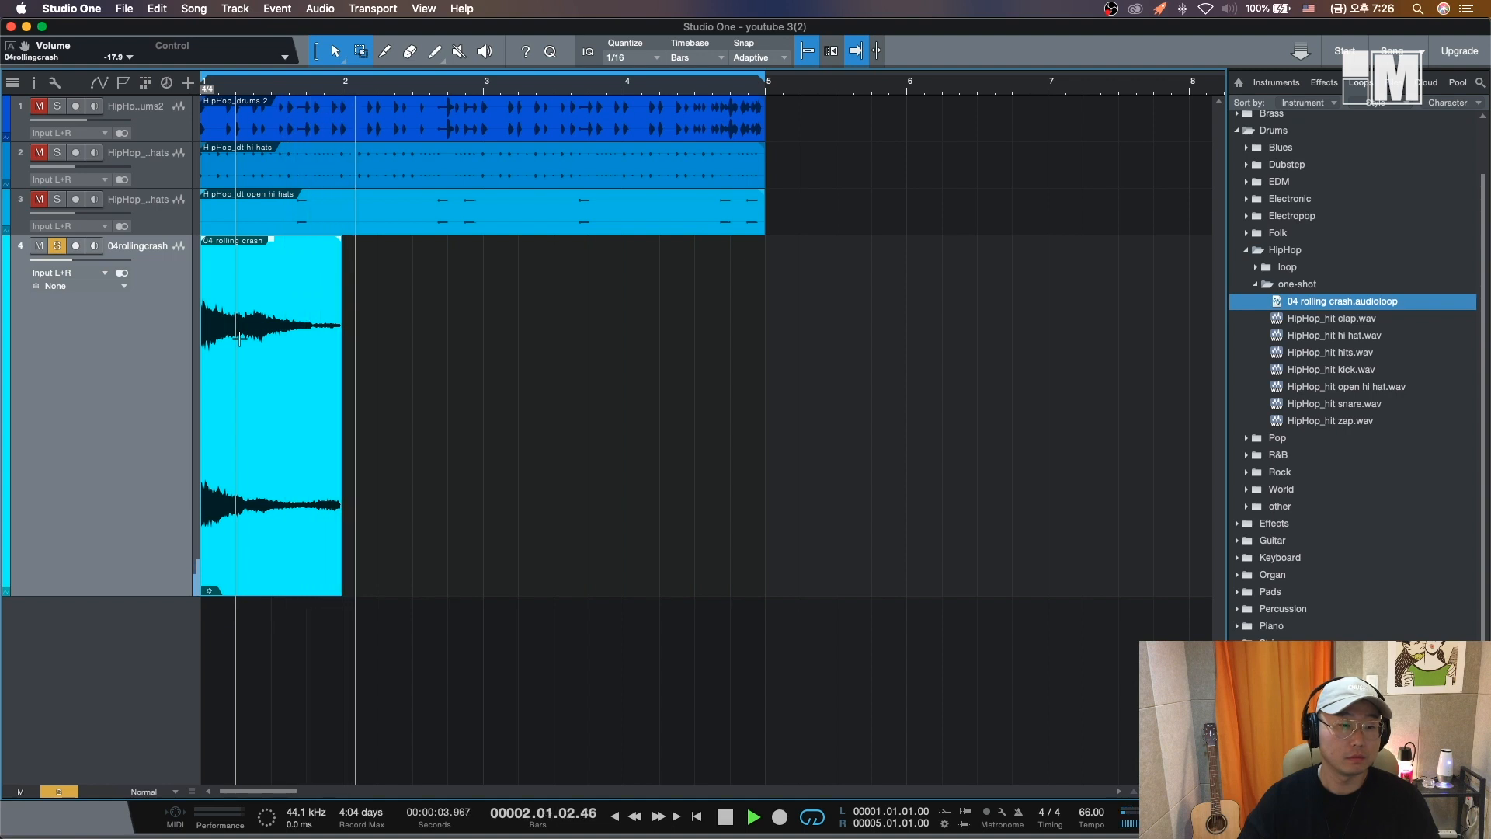
{"action": "key", "text": "space"}
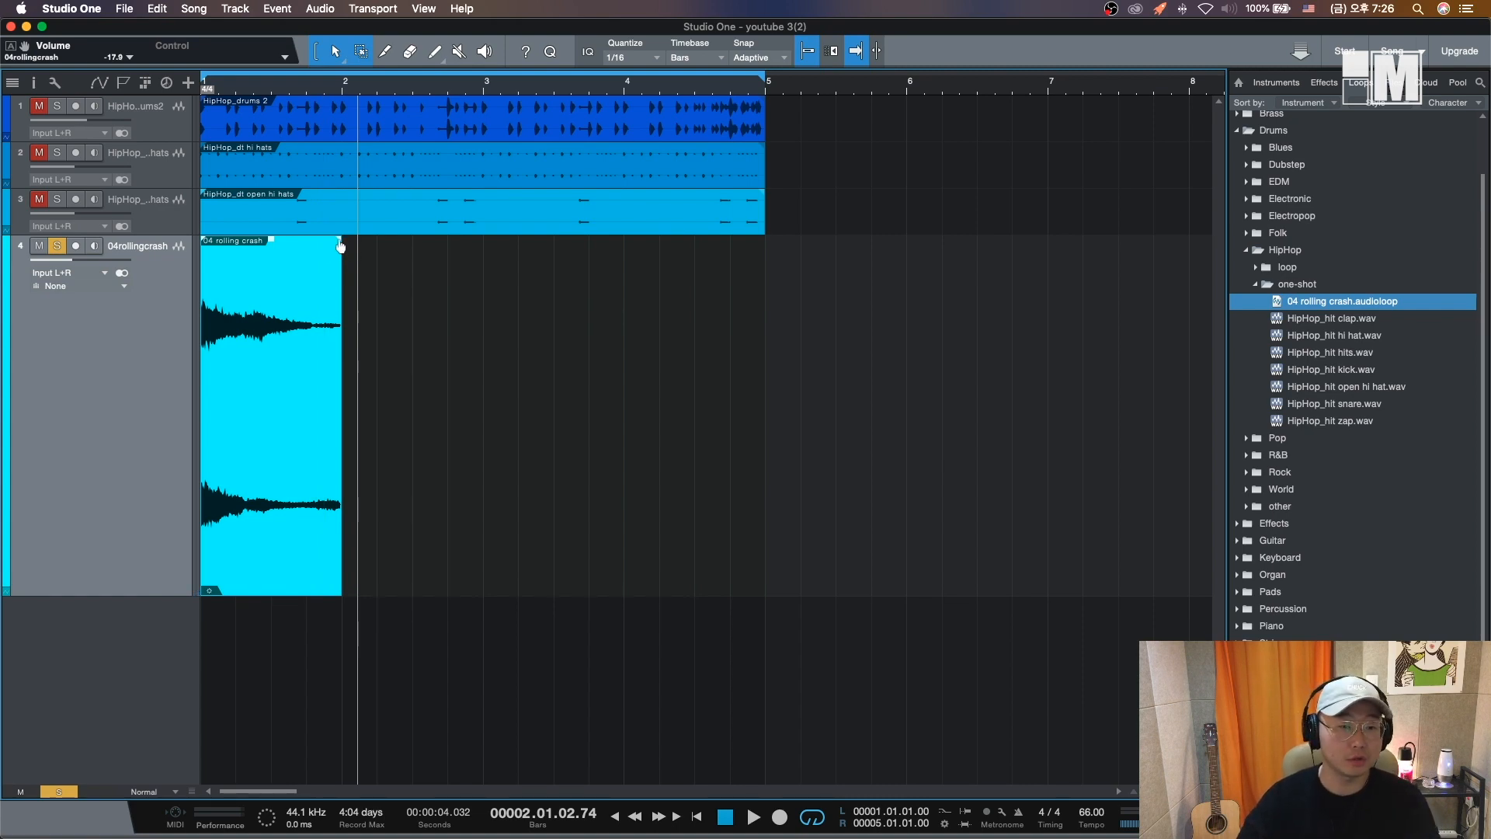
{"action": "left_click", "coordinate": [314, 268]}
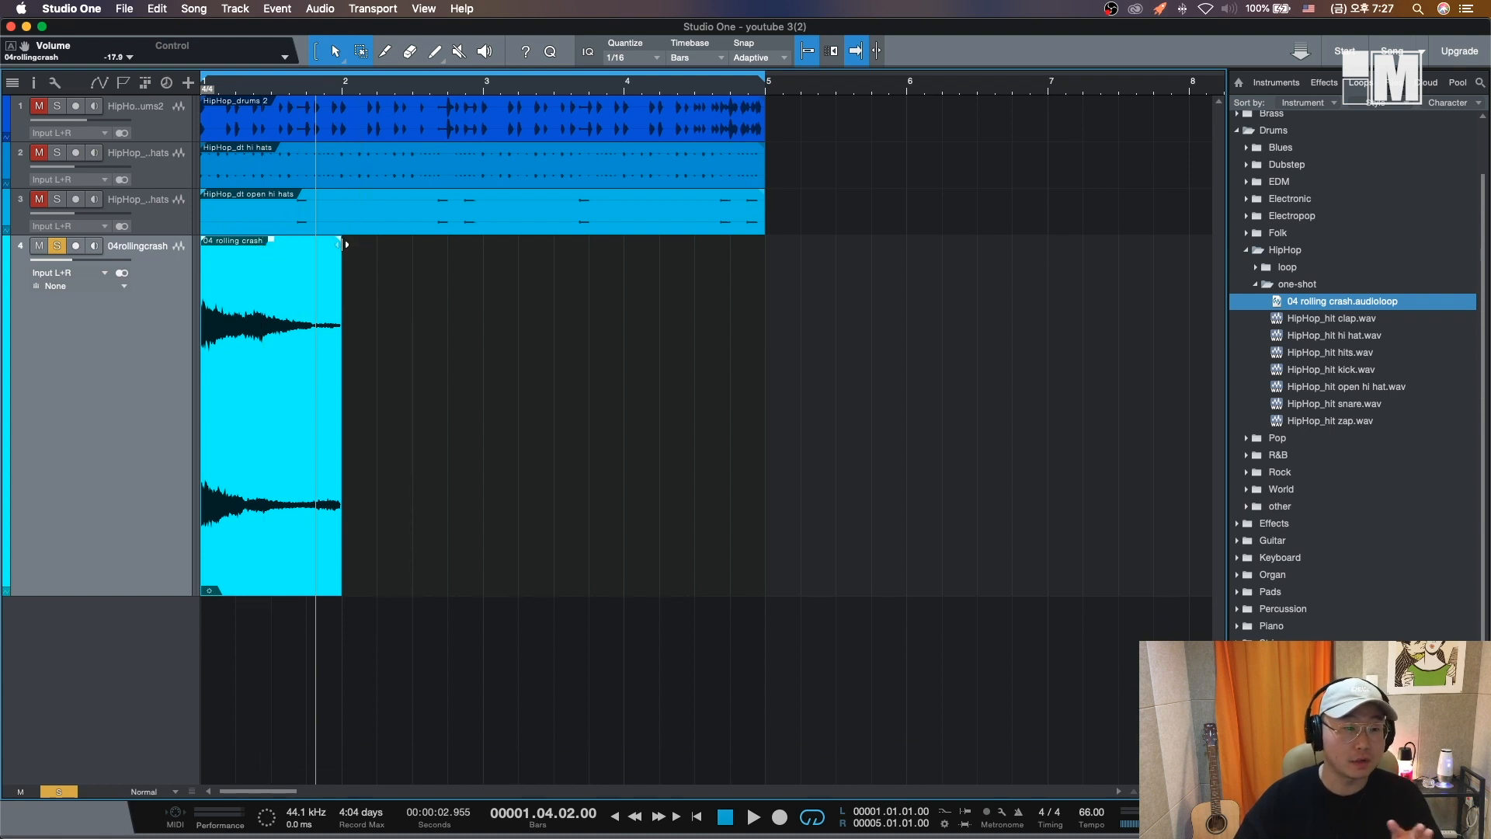
{"action": "left_click_drag", "start_coordinate": [343, 245], "coordinate": [241, 271]}
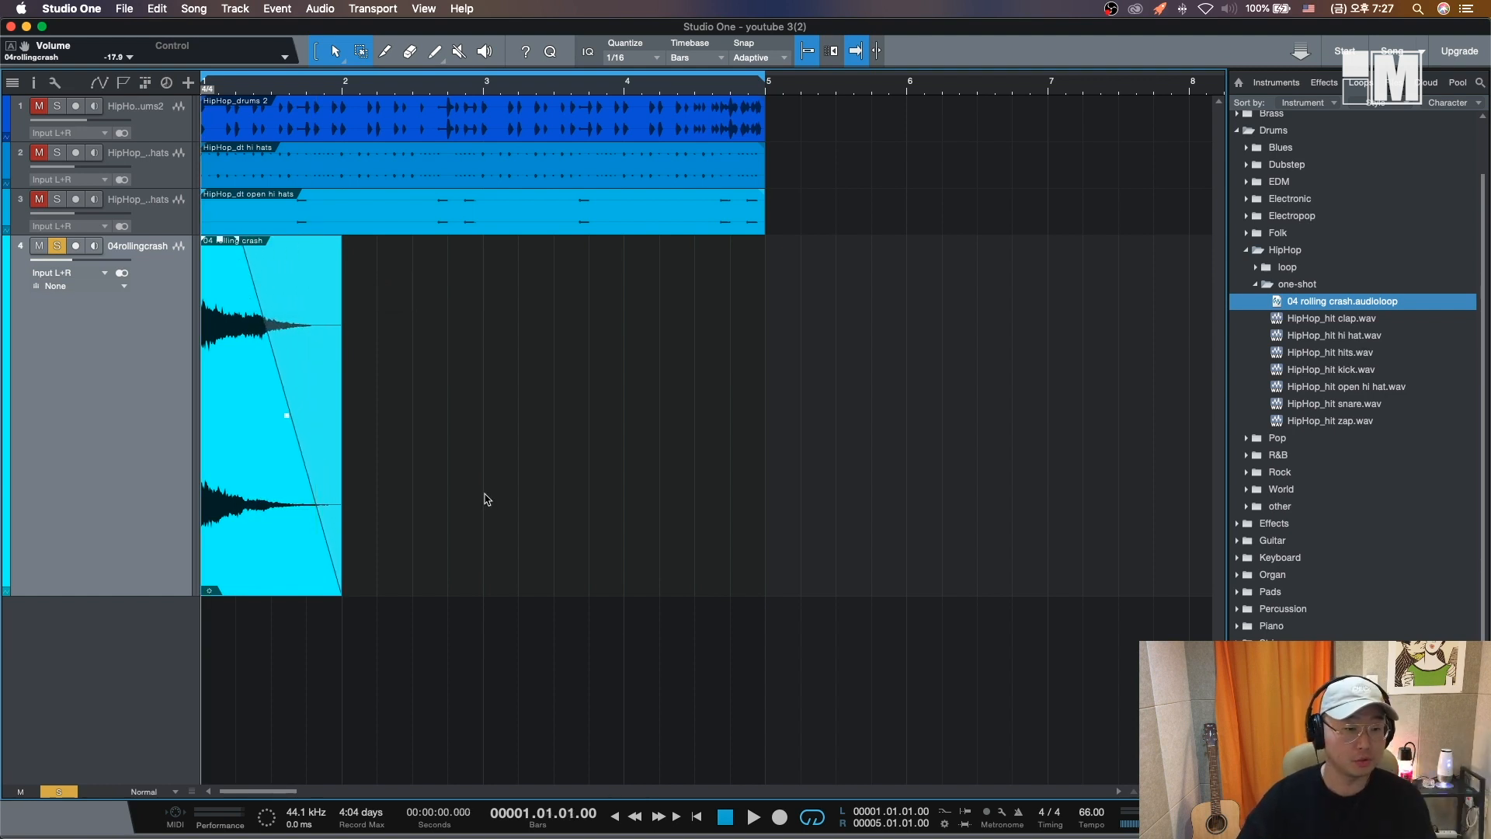
{"action": "key", "text": "space"}
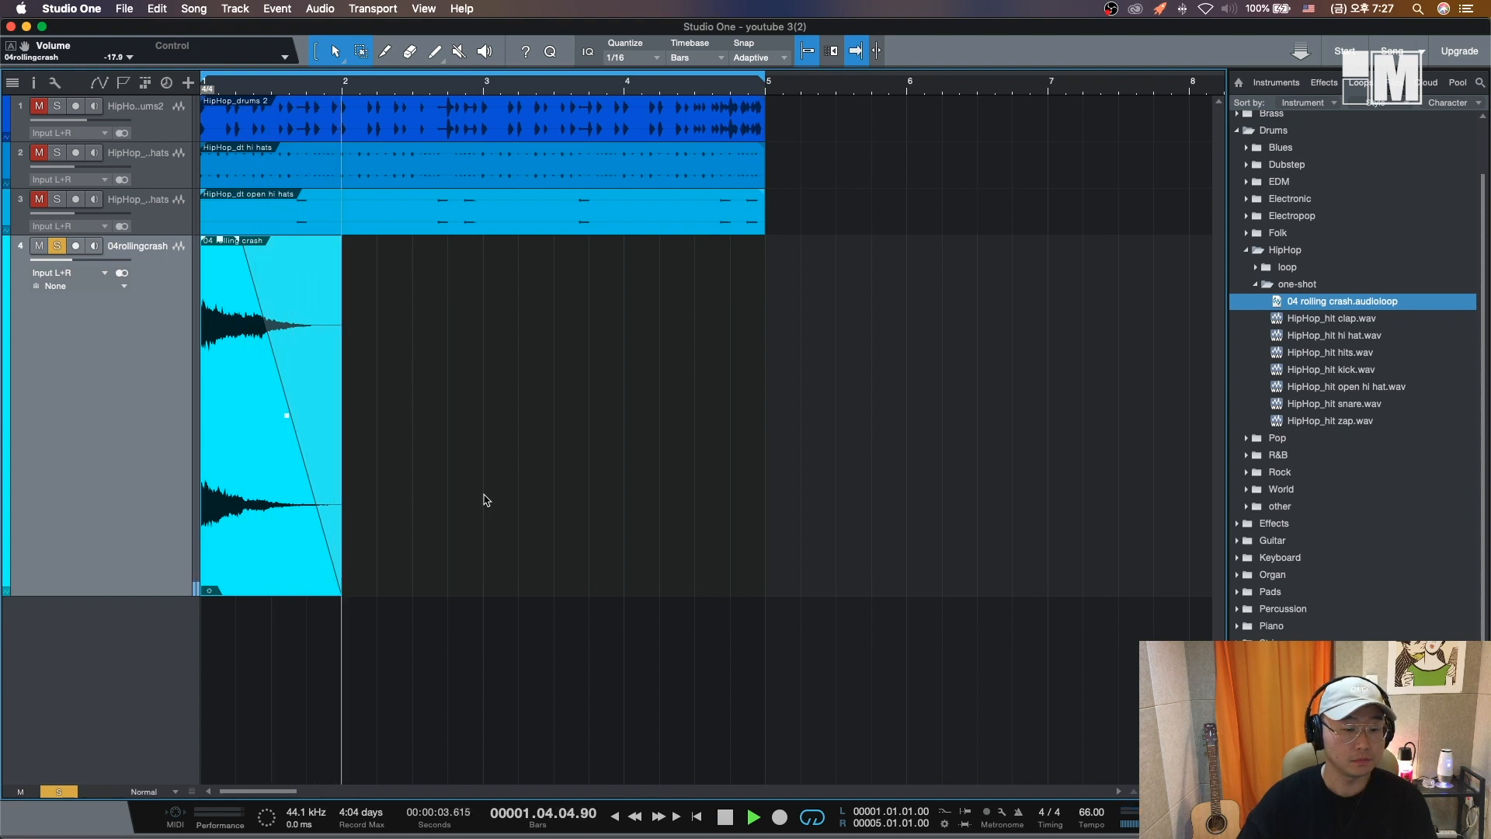
{"action": "key", "text": "space"}
- Unsolo the crash track, lower its volume to about -25 dB, and play from the start
{"action": "left_click_drag", "start_coordinate": [187, 597], "coordinate": [171, 280]}
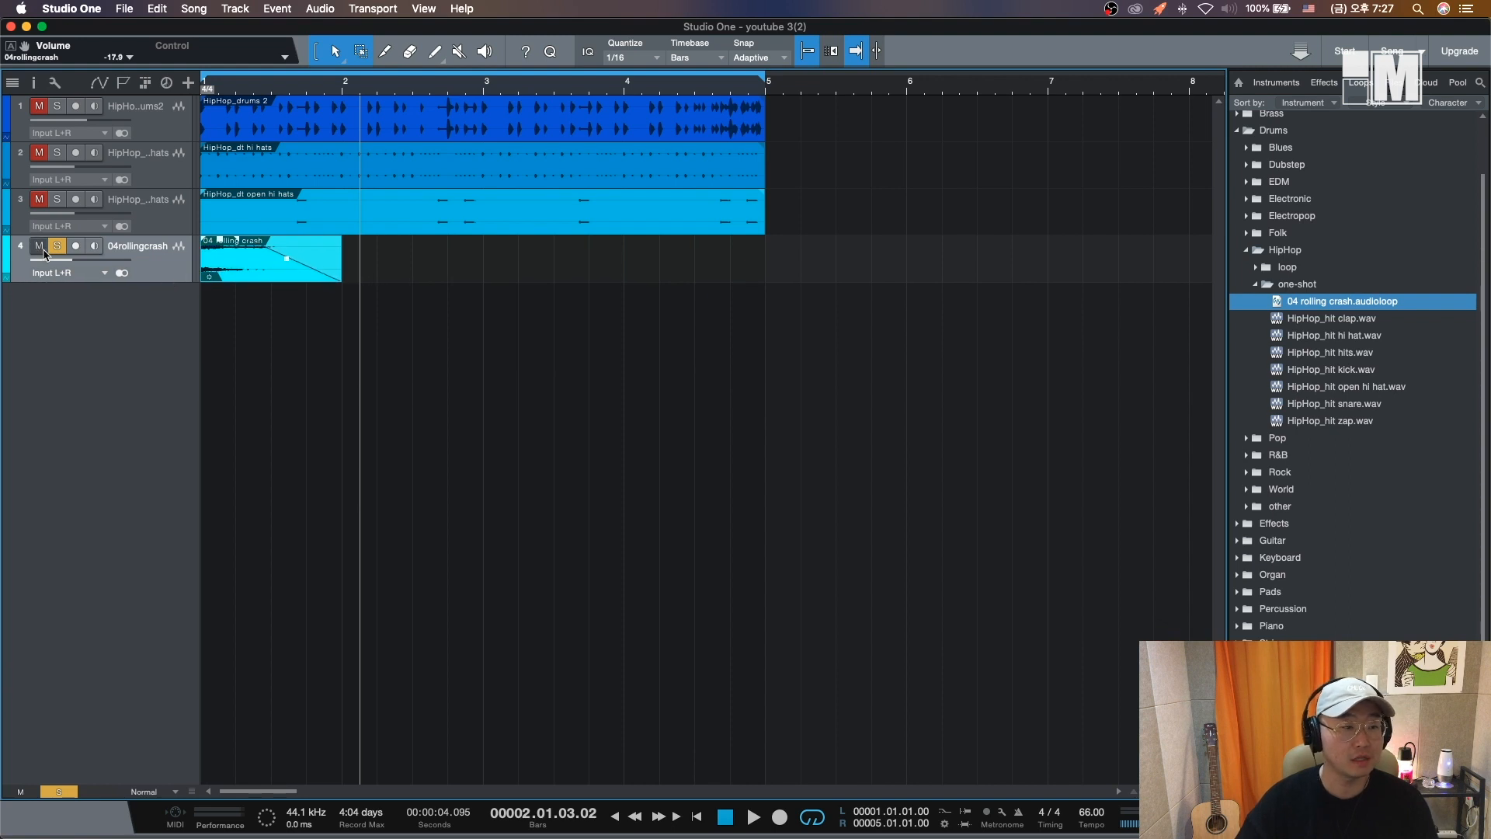
{"action": "left_click", "coordinate": [56, 246]}
{"action": "key", "text": "Home"}
{"action": "key", "text": "space"}
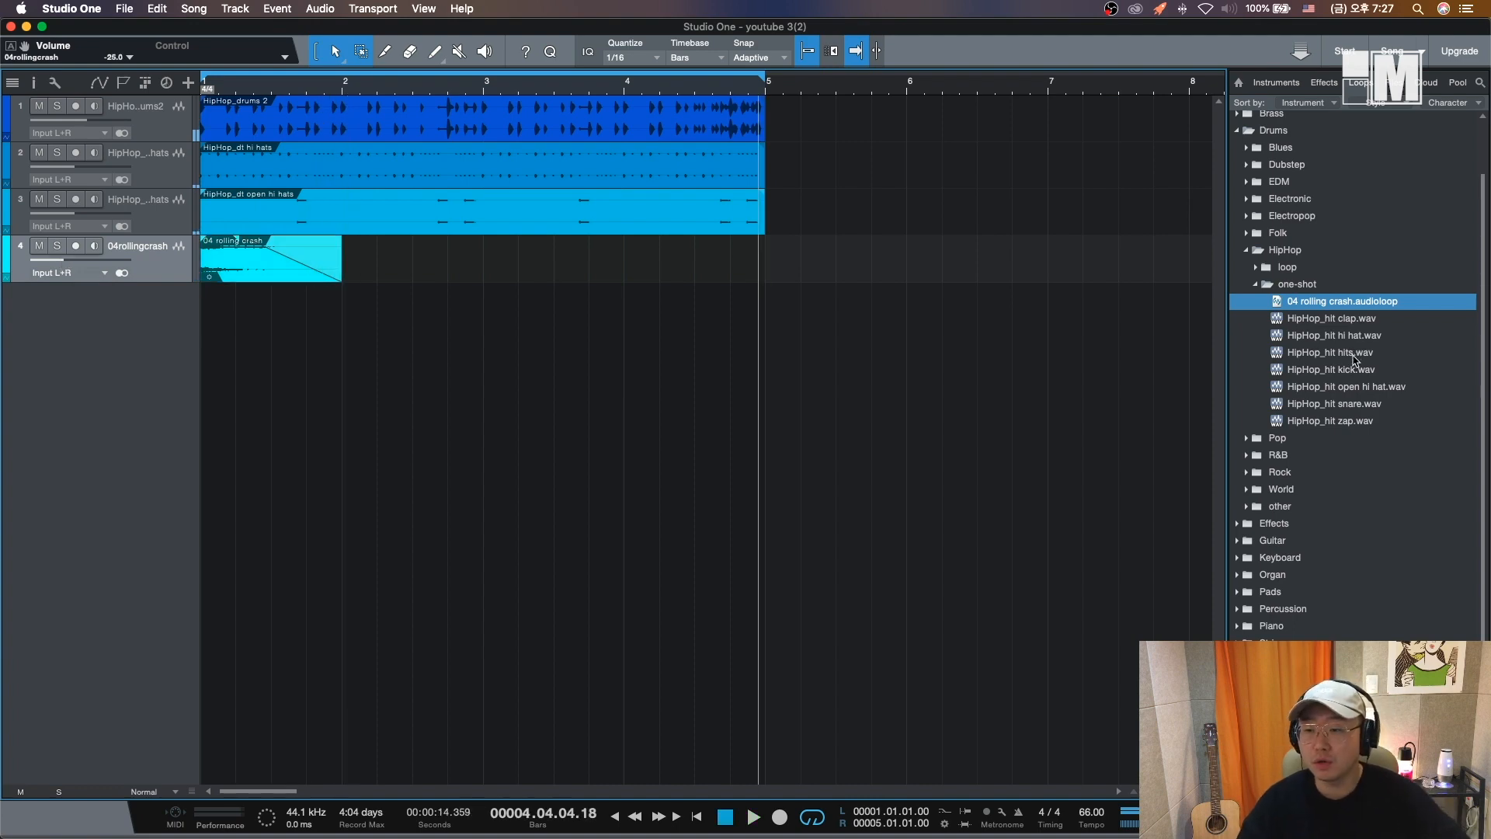
- Add the HipHop_hit hits sample as a fifth track starting at bar 1
{"action": "left_click", "coordinate": [1355, 354]}
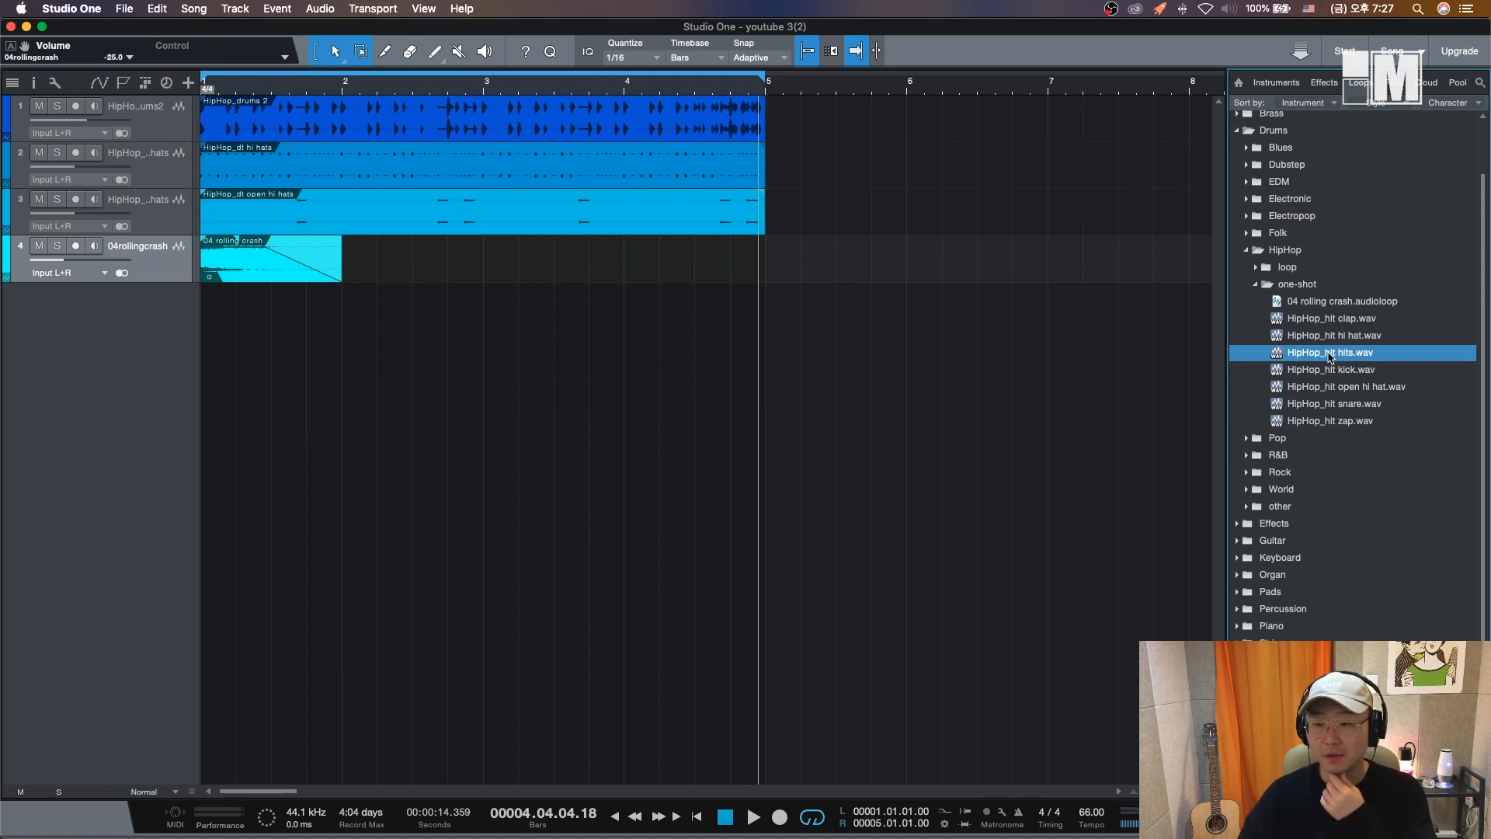
{"action": "left_click_drag", "start_coordinate": [1332, 359], "coordinate": [233, 477]}
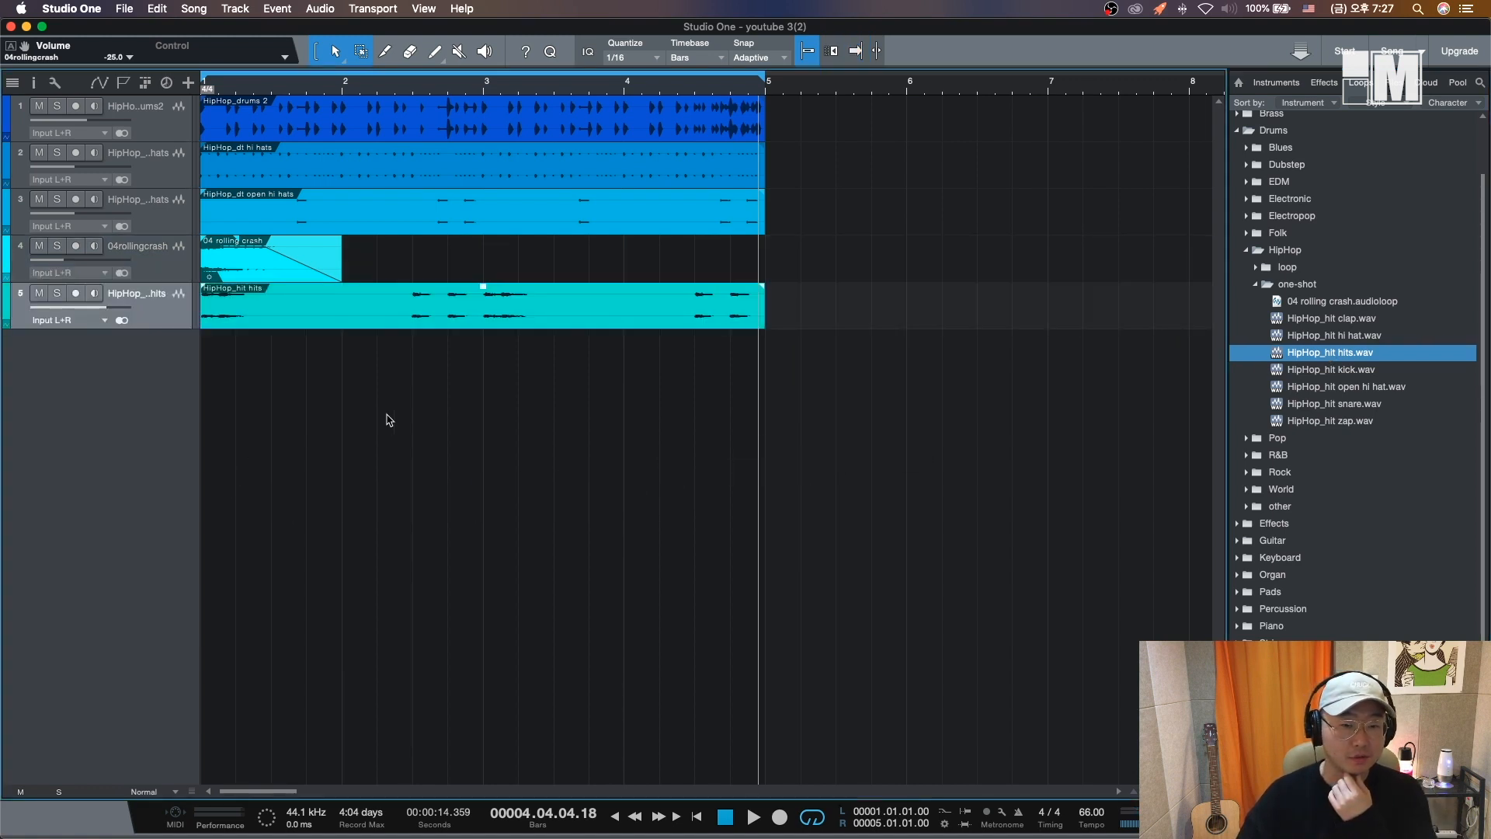
{"action": "key", "text": "space"}
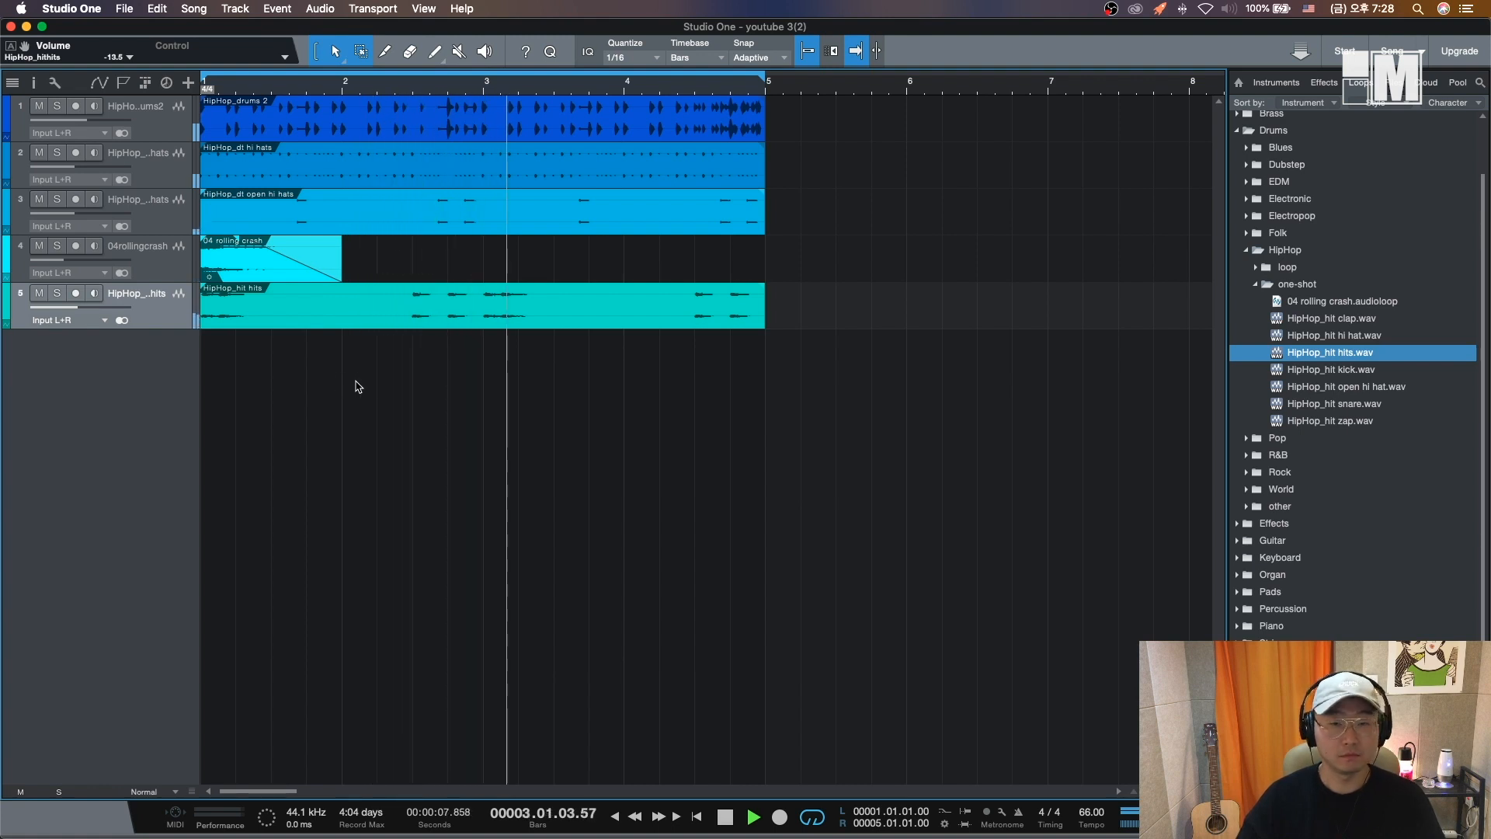
{"action": "key", "text": "comma"}
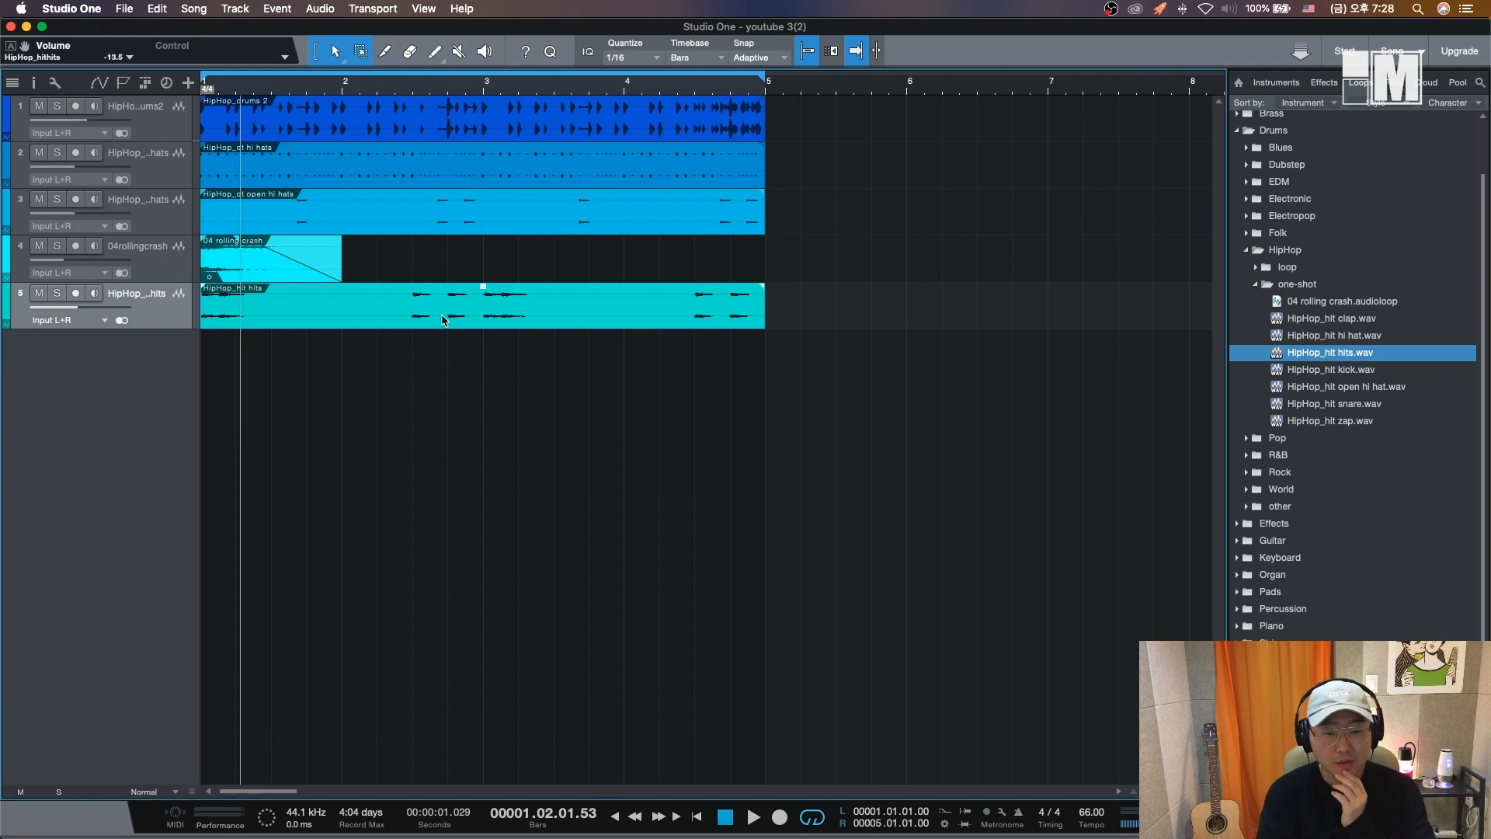
- Mute the HipHop_hit hits track and move it to the top of the track list
{"action": "left_click", "coordinate": [57, 292]}
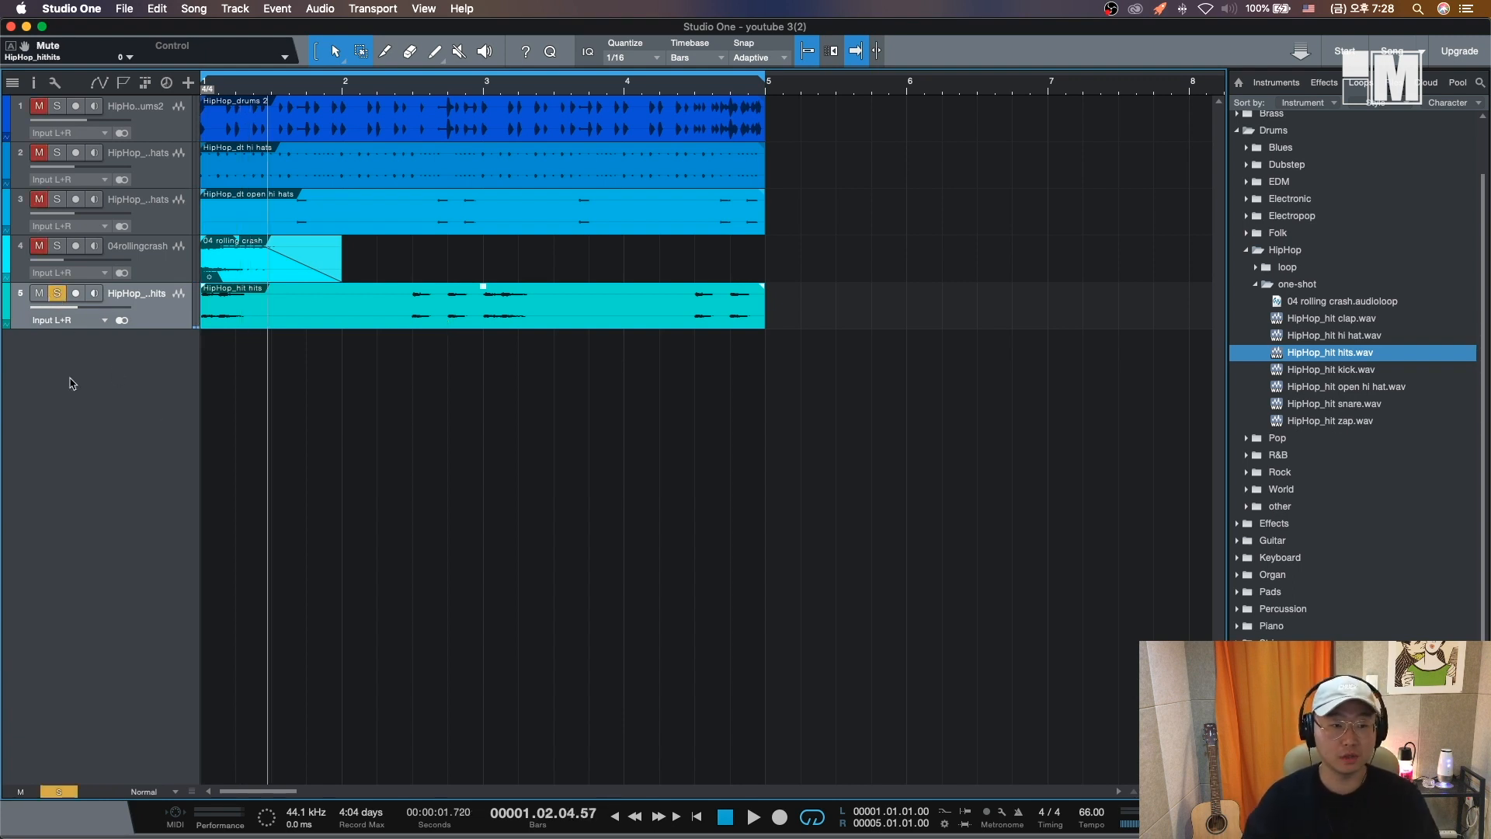
{"action": "left_click", "coordinate": [57, 292]}
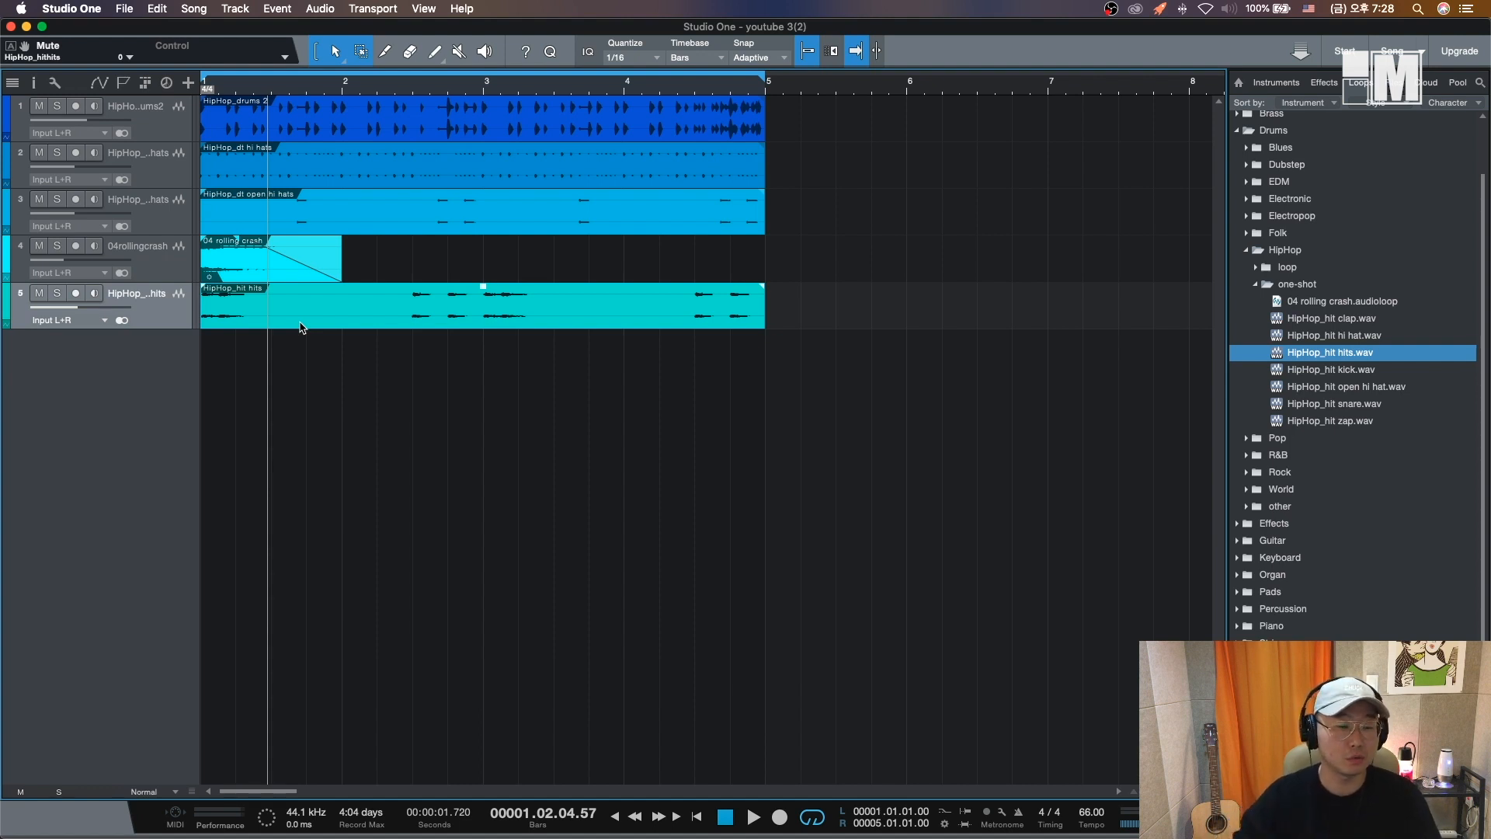
{"action": "key", "text": "m"}
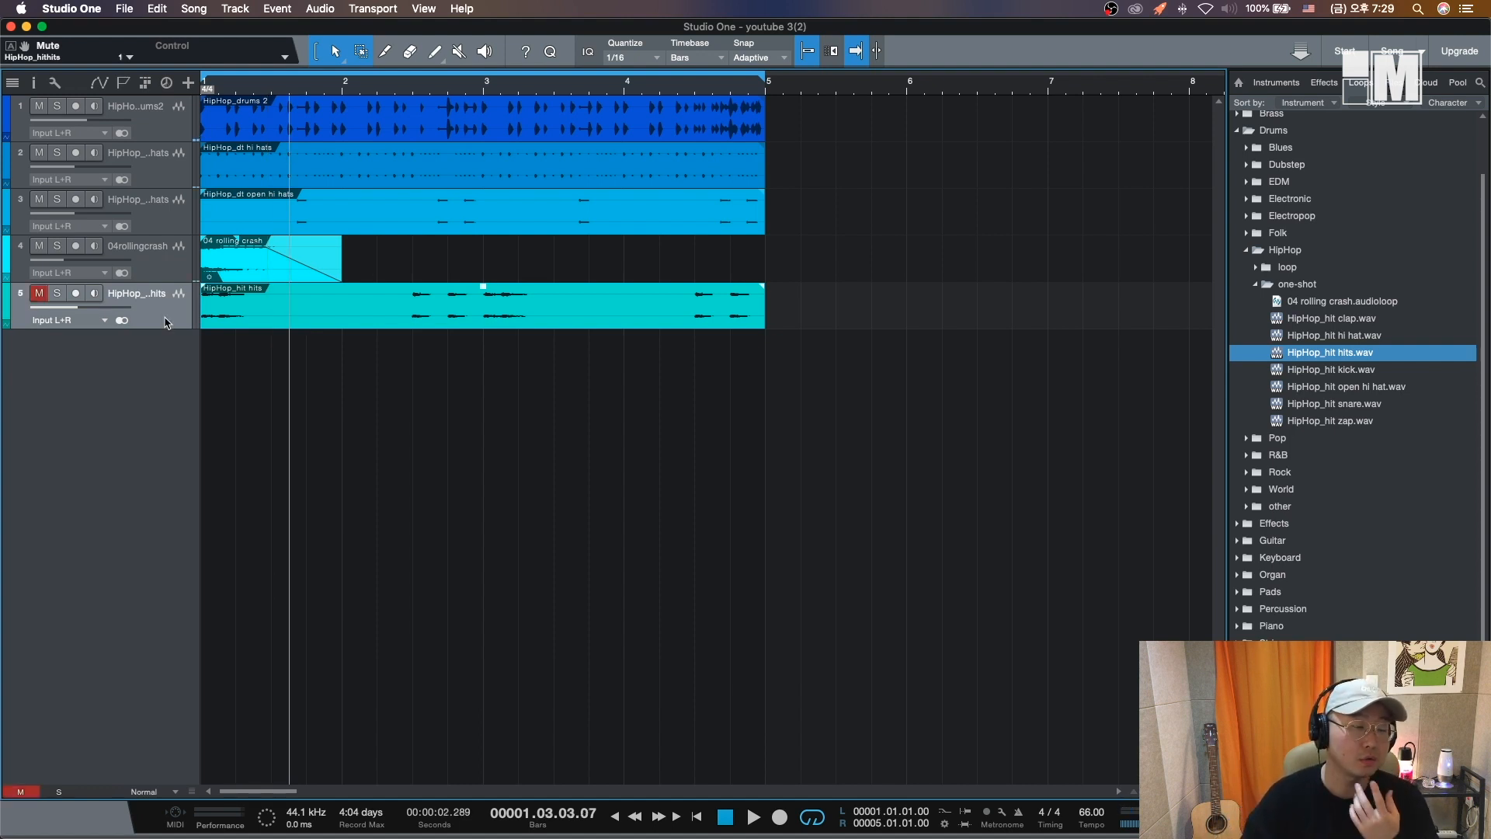
{"action": "left_click_drag", "start_coordinate": [165, 322], "coordinate": [160, 110]}
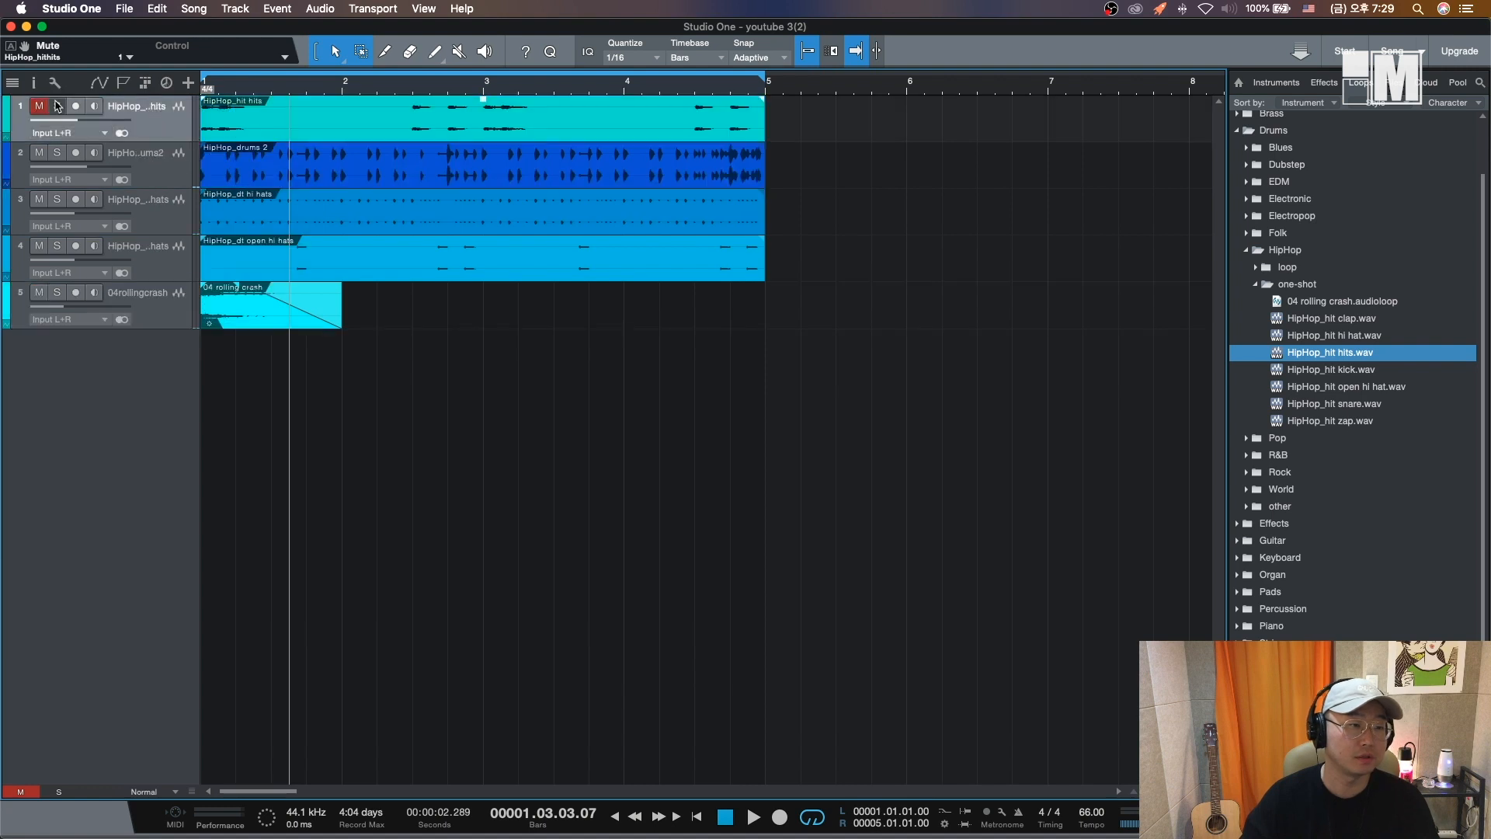
- Add the HipHop_hit kick sample as a new third track and place its event just before bar 2
{"action": "left_click_drag", "start_coordinate": [168, 188], "coordinate": [168, 232]}
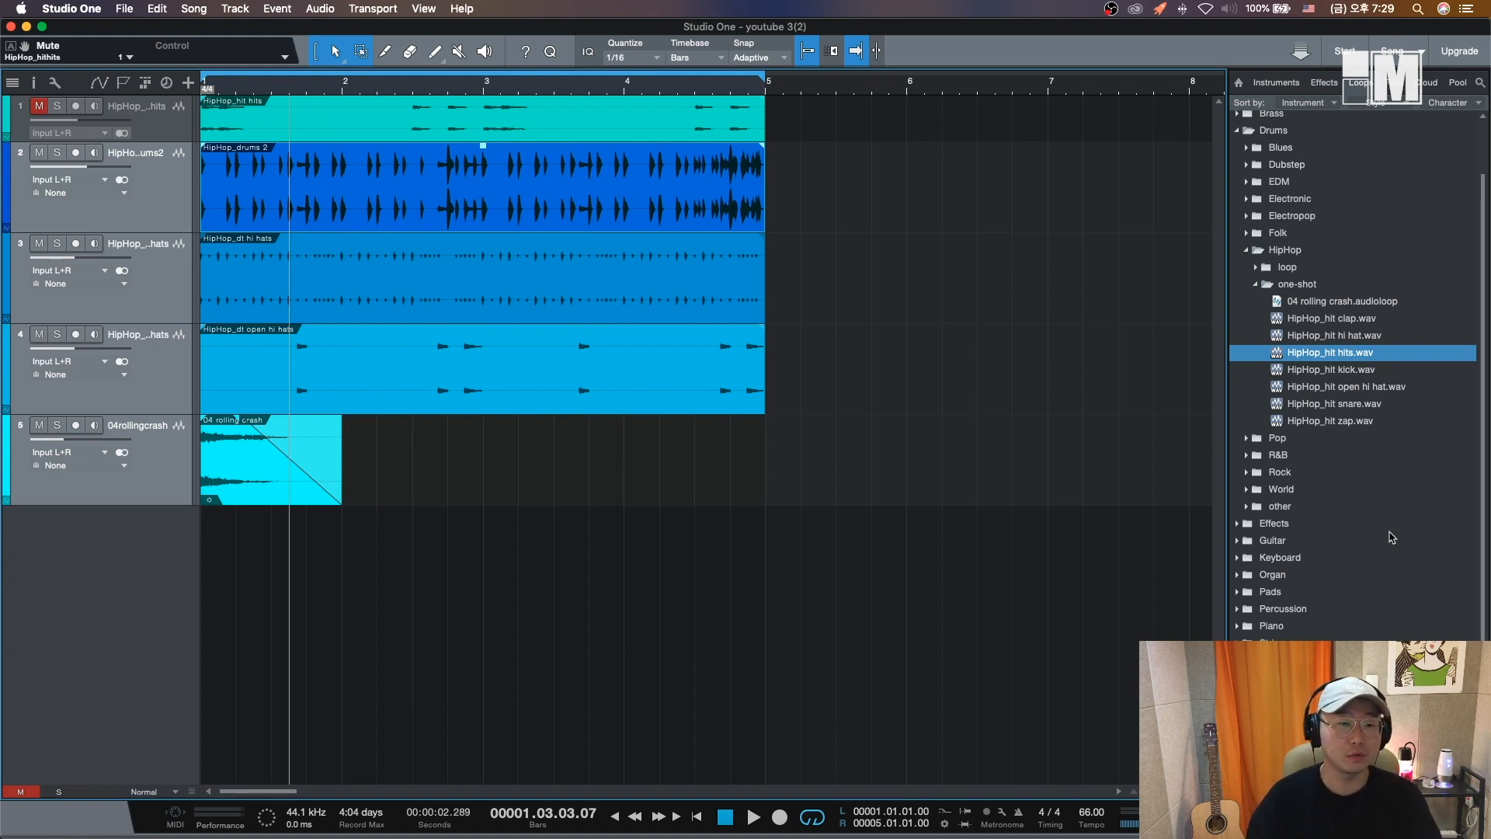
{"action": "left_click", "coordinate": [1367, 374]}
{"action": "left_click_drag", "start_coordinate": [1350, 374], "coordinate": [194, 270]}
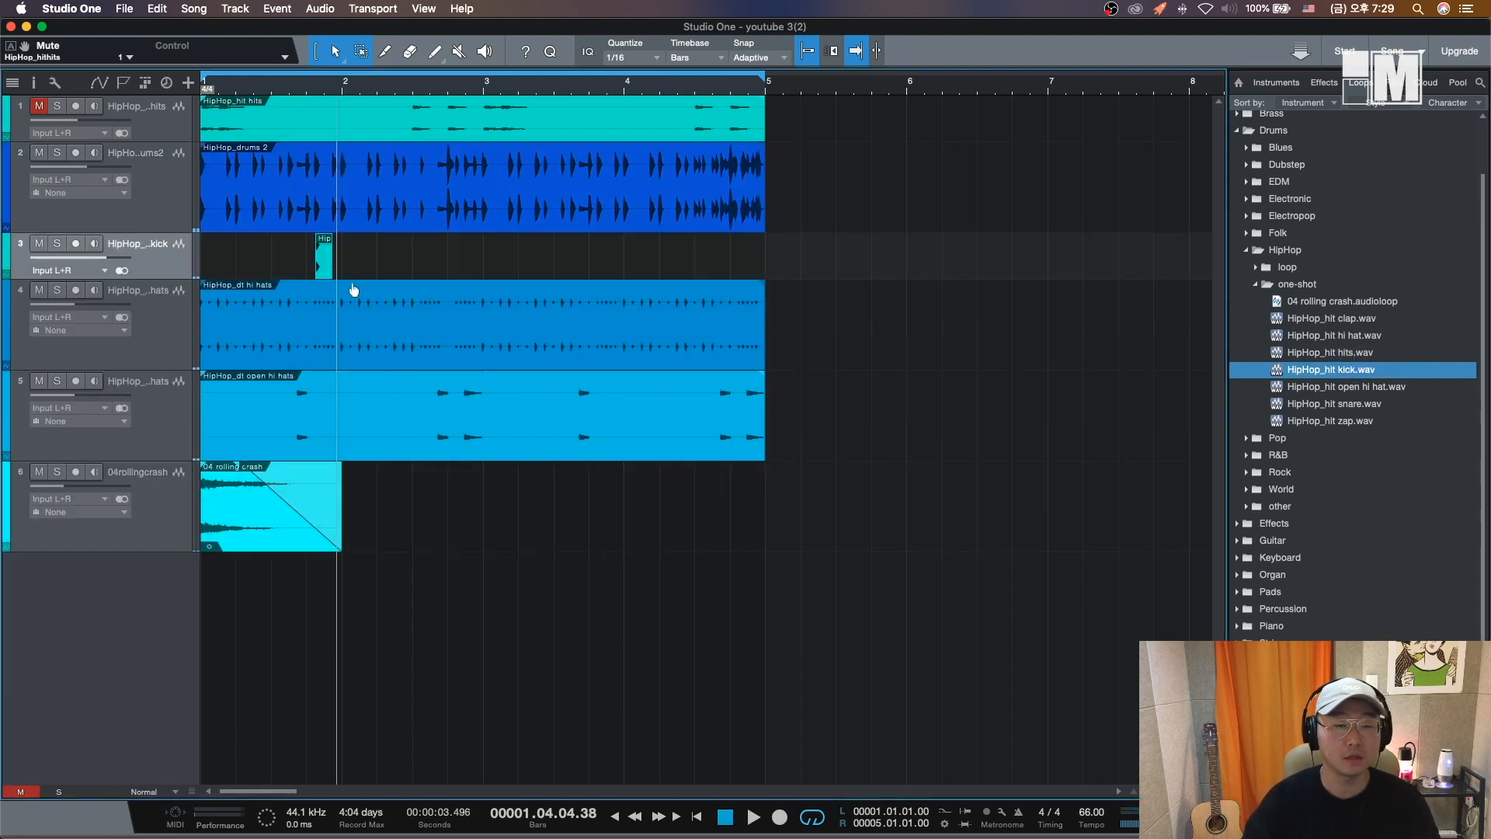
{"action": "left_click", "coordinate": [311, 94]}
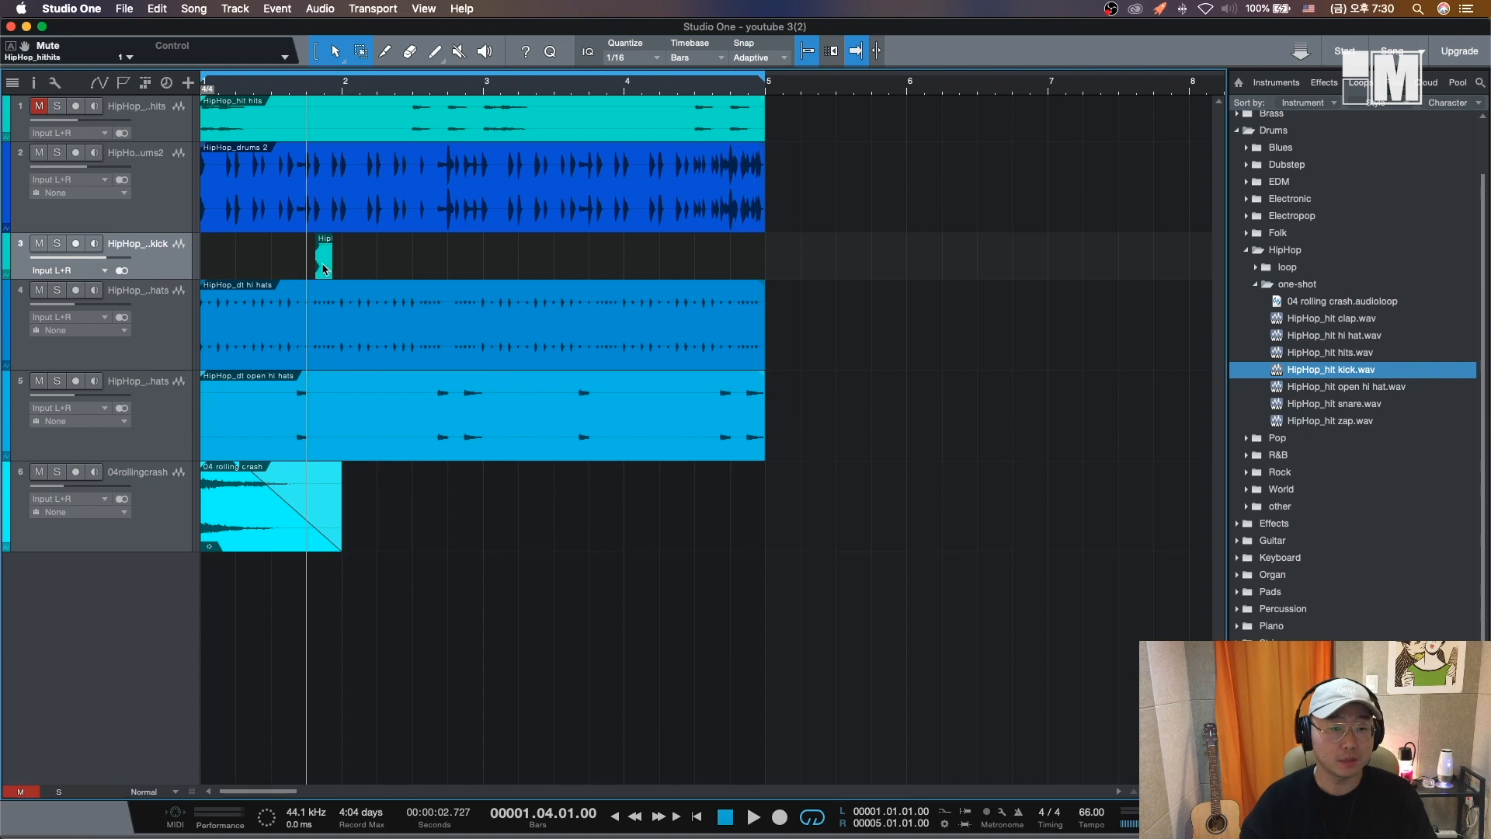
{"action": "mouse_move", "coordinate": [324, 270]}
{"action": "left_mouse_down"}
{"action": "mouse_move", "coordinate": [342, 269]}
{"action": "mouse_move", "coordinate": [328, 259]}
{"action": "left_mouse_up"}
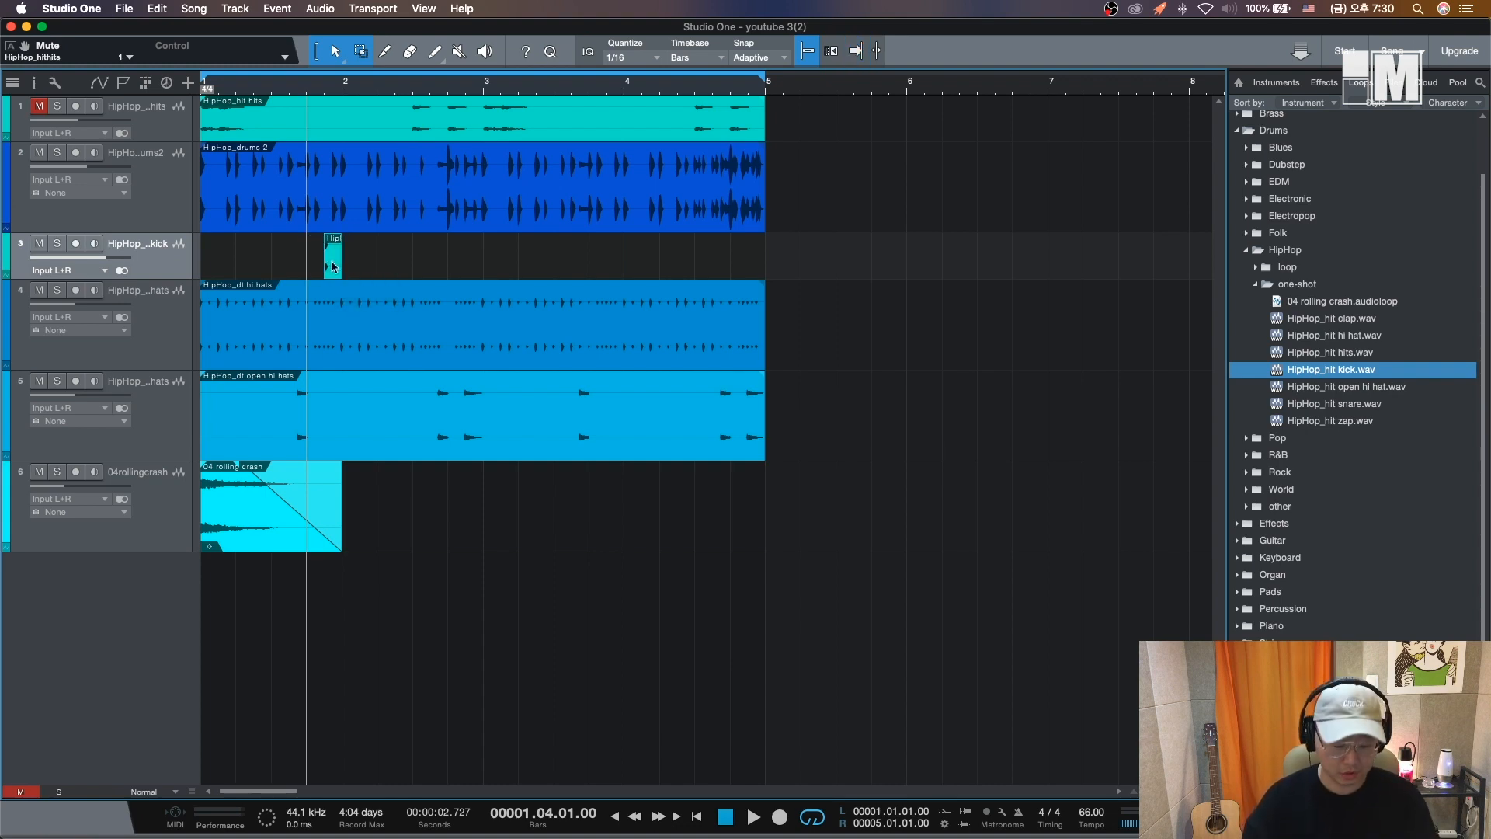
- Set the kick track's volume to about -8.6 dB while playing back the song
{"action": "key", "text": "e"}
{"action": "key", "text": "e"}
{"action": "key", "text": "w"}
{"action": "key", "text": "w"}
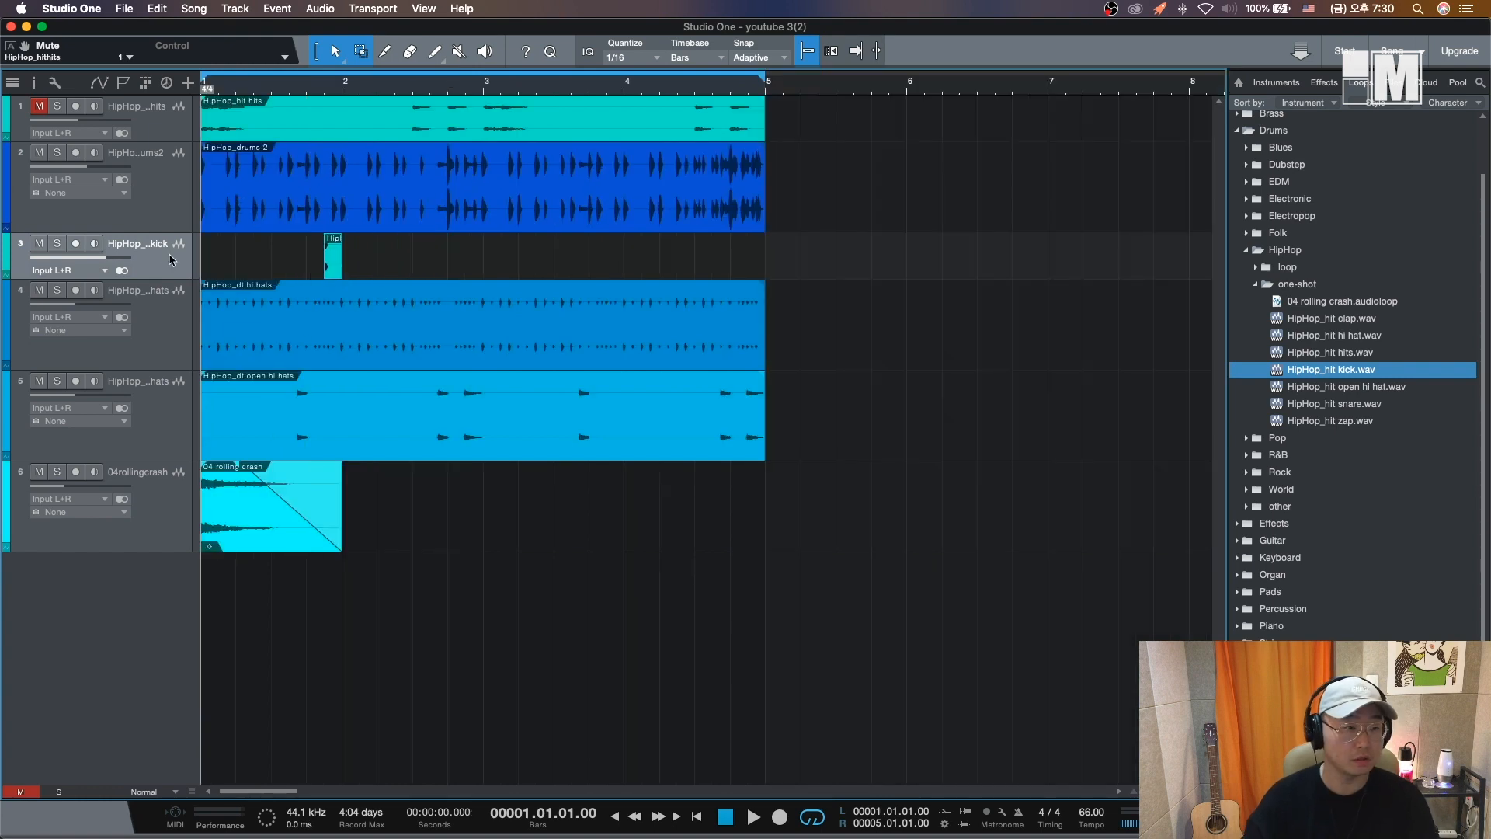
{"action": "left_click_drag", "start_coordinate": [113, 263], "coordinate": [78, 265]}
{"action": "key", "text": "space"}
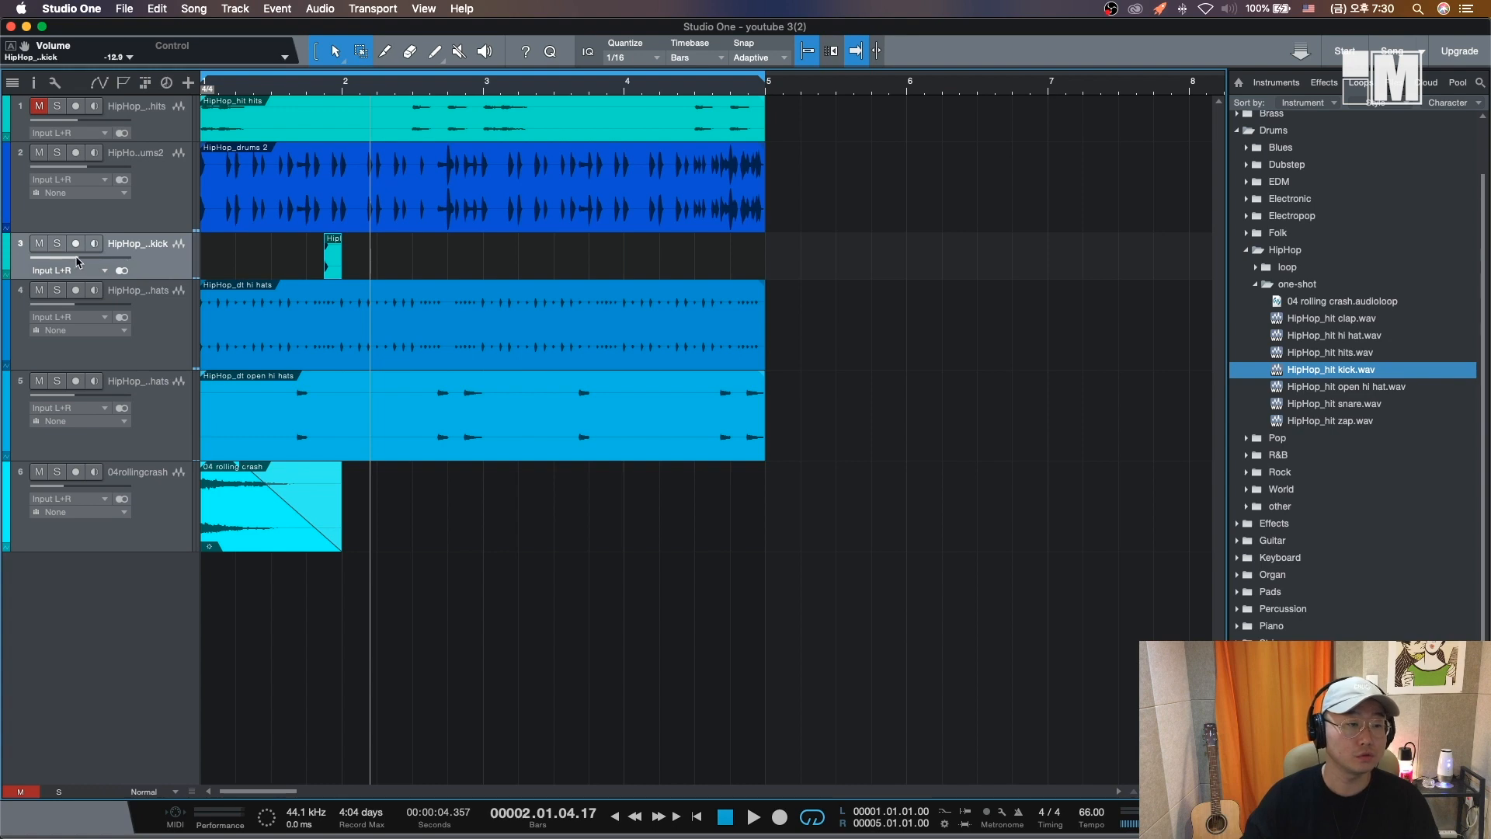
{"action": "left_click_drag", "start_coordinate": [77, 259], "coordinate": [83, 259]}
- Copy the kick event to just after bar 2 and play back the beat from bar 4
{"action": "left_click_drag", "start_coordinate": [335, 261], "coordinate": [364, 257]}
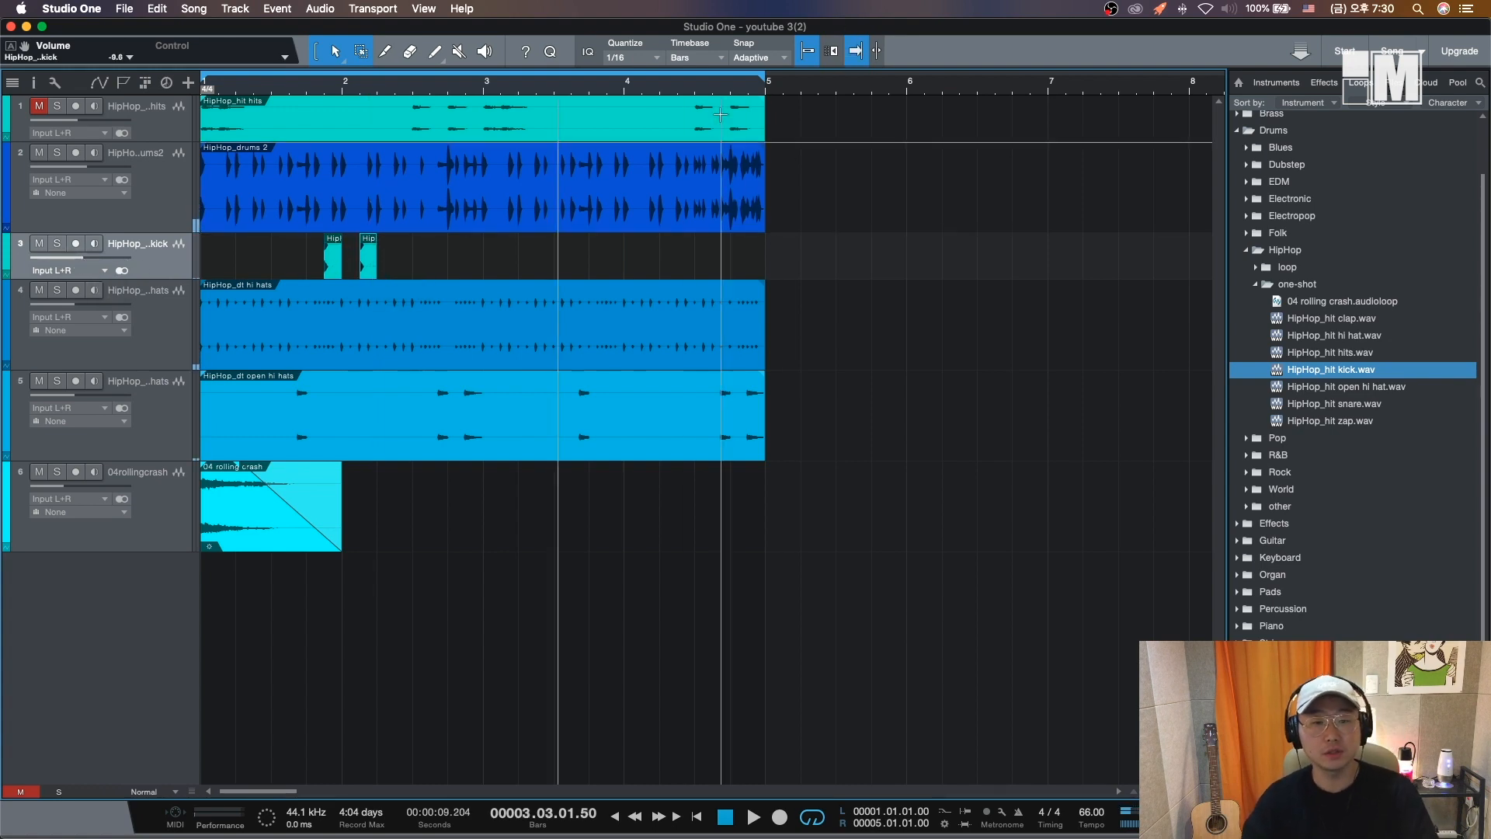
{"action": "left_click", "coordinate": [712, 89]}
{"action": "key", "text": "space"}
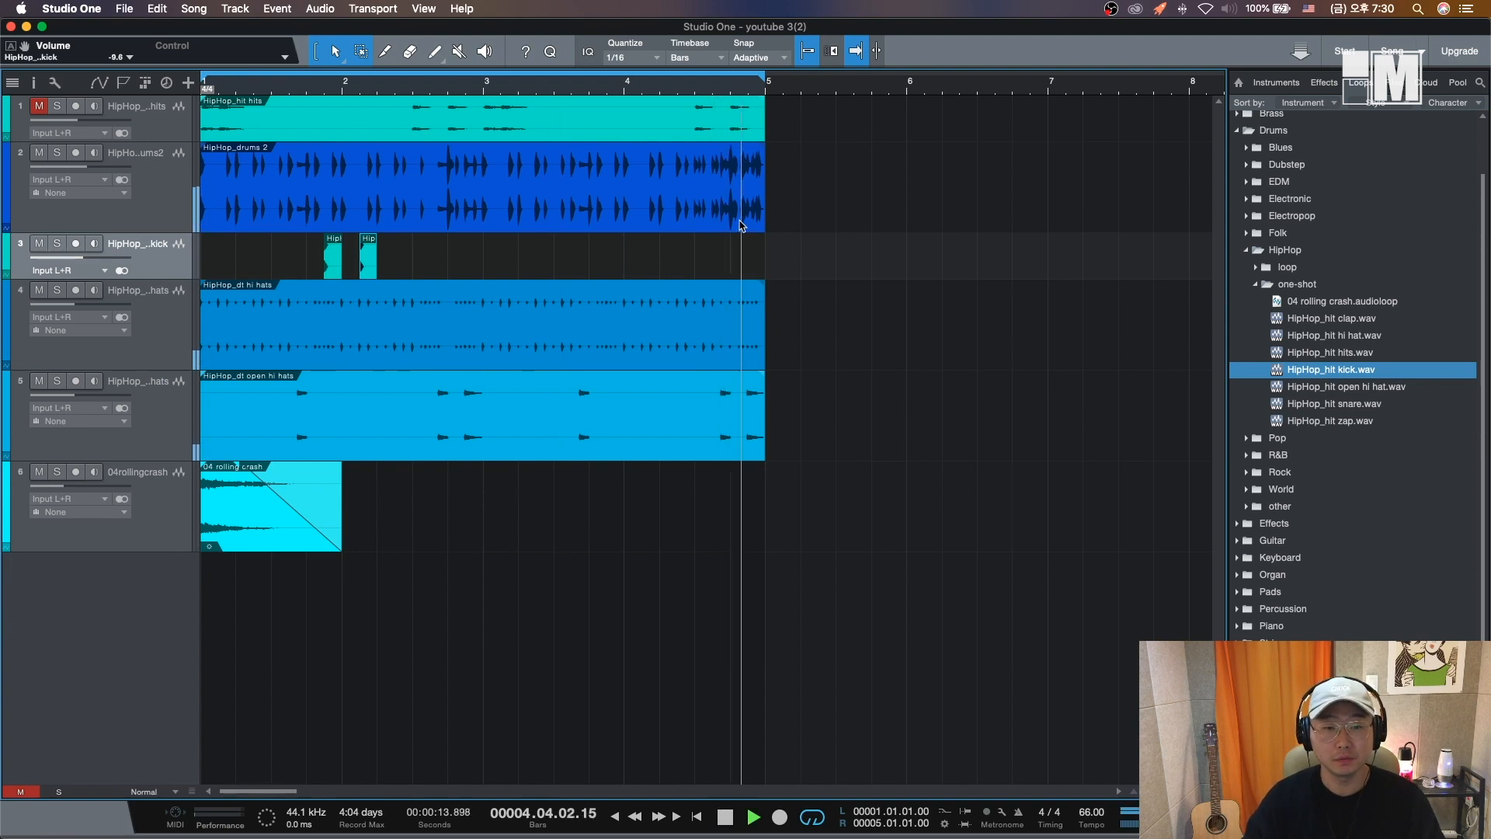
{"action": "key", "text": "space"}
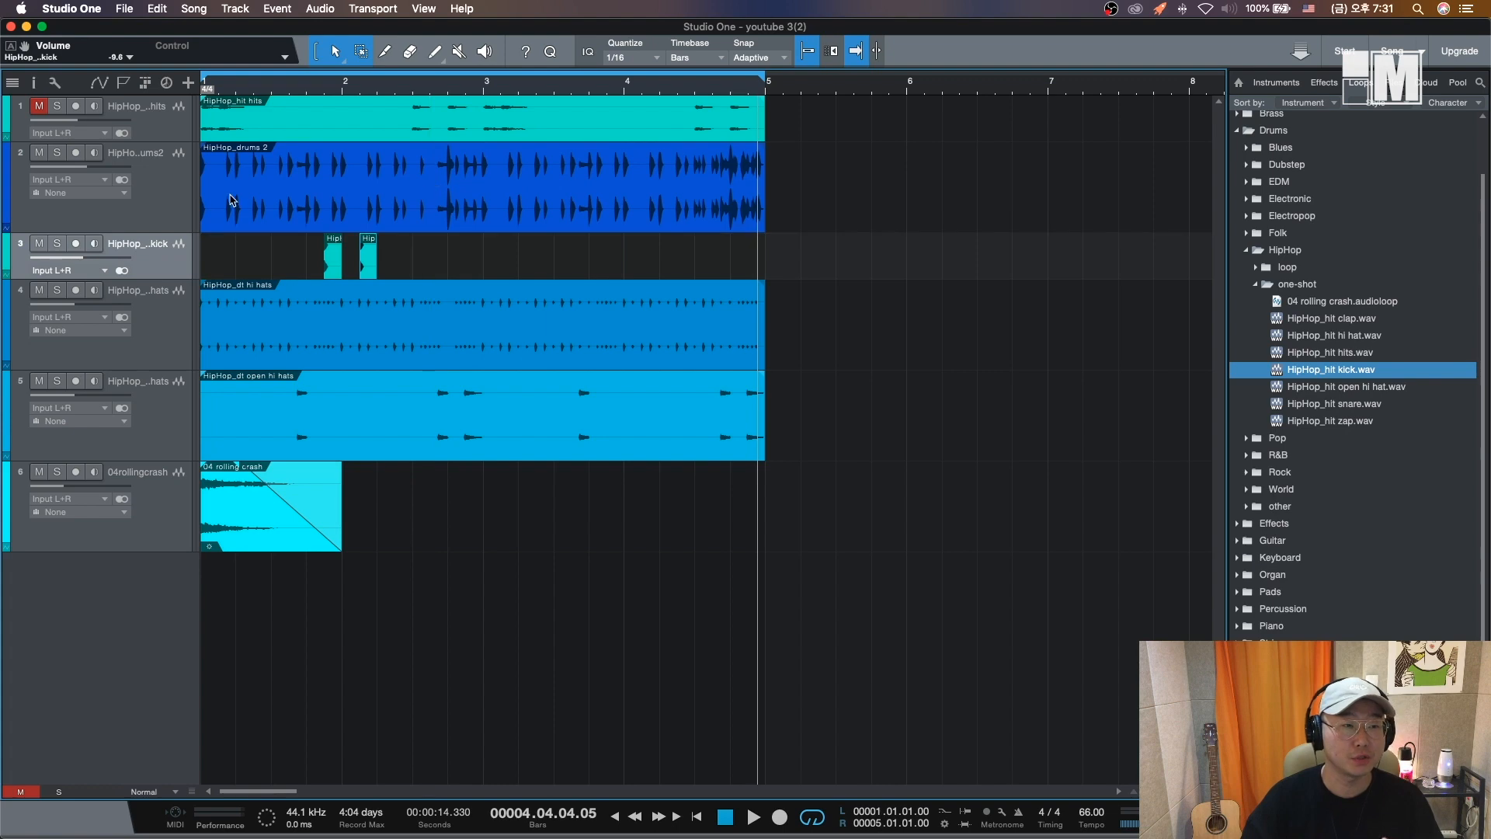
- Duplicate the drums 2 track and paste a copy of the loop's last beat onto the new track at about bar 2.5, then play it back
{"action": "right_click", "coordinate": [161, 187]}
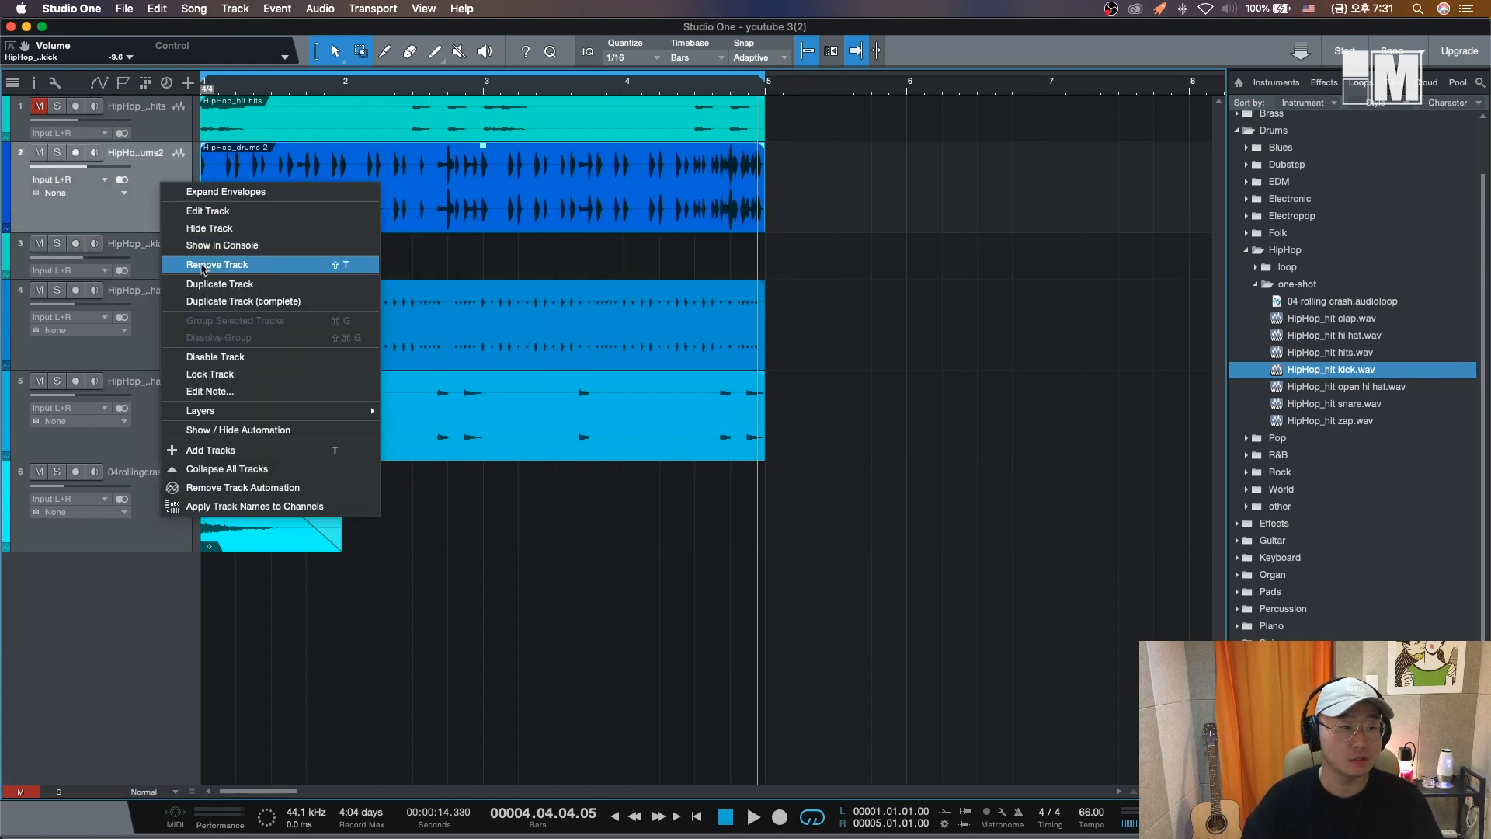
{"action": "left_click", "coordinate": [219, 284]}
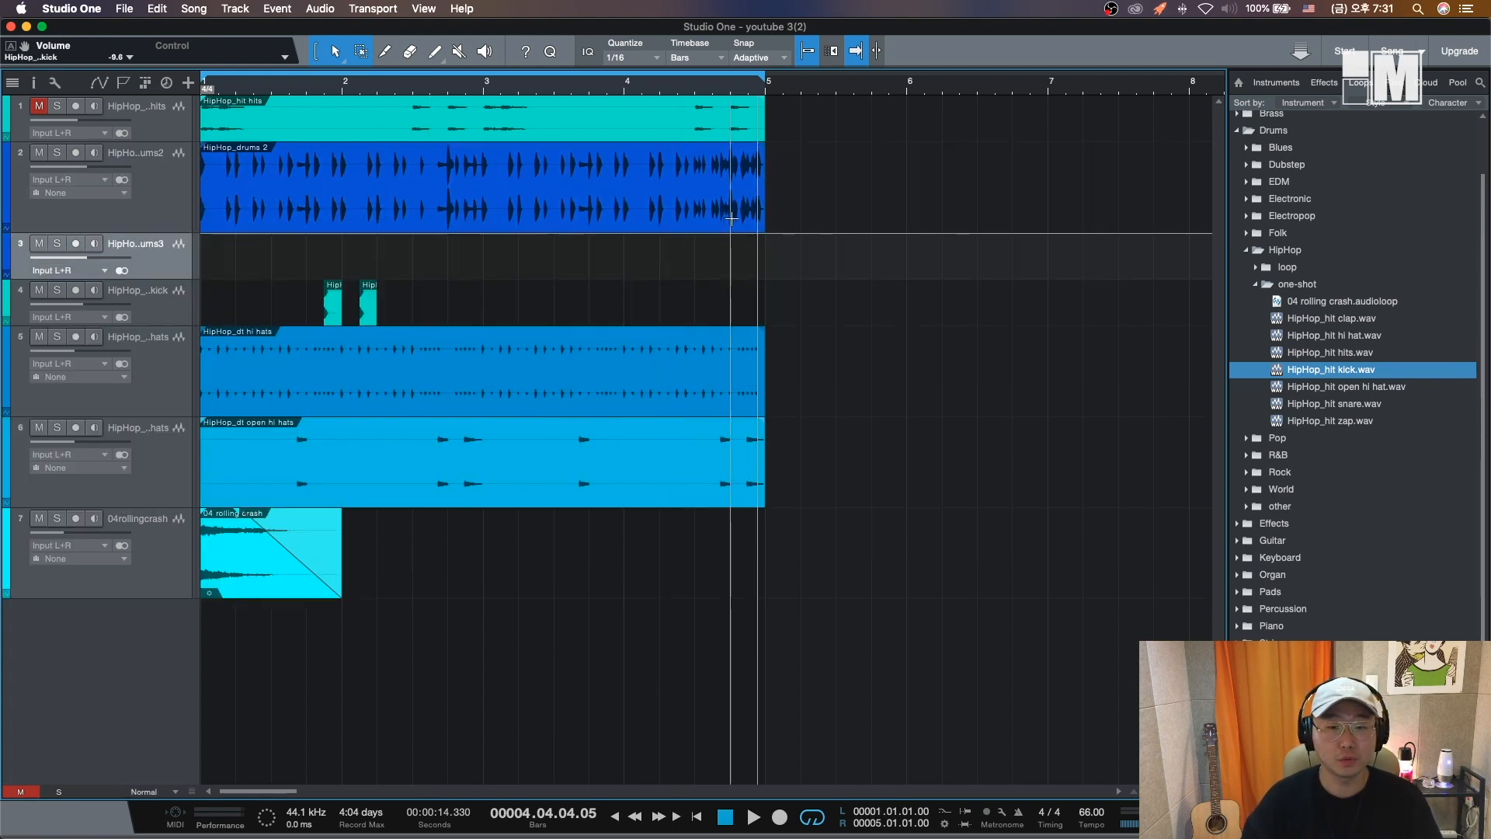
{"action": "left_click_drag", "start_coordinate": [731, 218], "coordinate": [766, 218]}
{"action": "key", "text": "ctrl+c"}
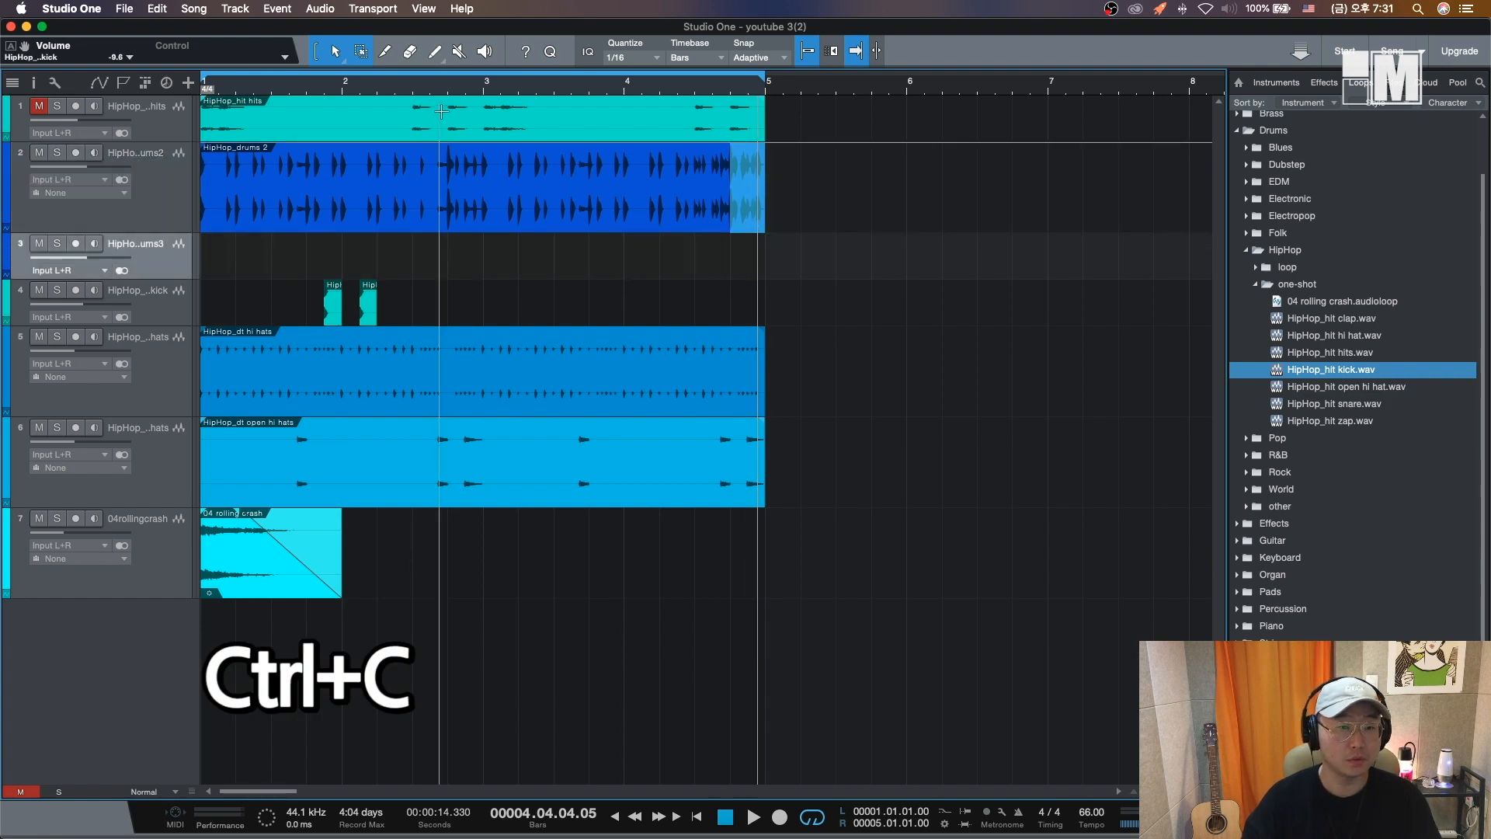
{"action": "left_click", "coordinate": [412, 255]}
{"action": "key", "text": "ctrl+v"}
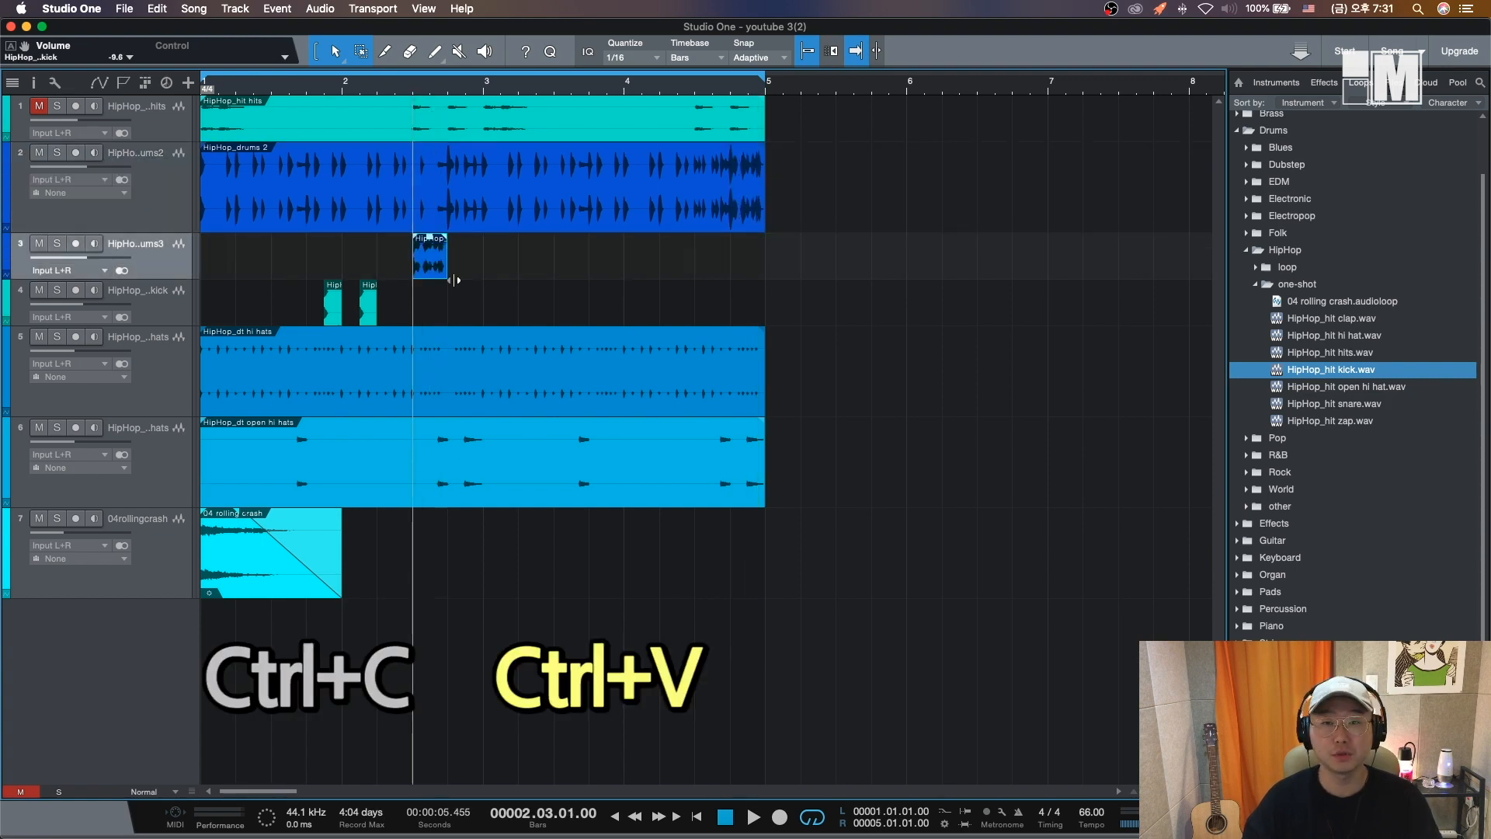
{"action": "key", "text": "space"}
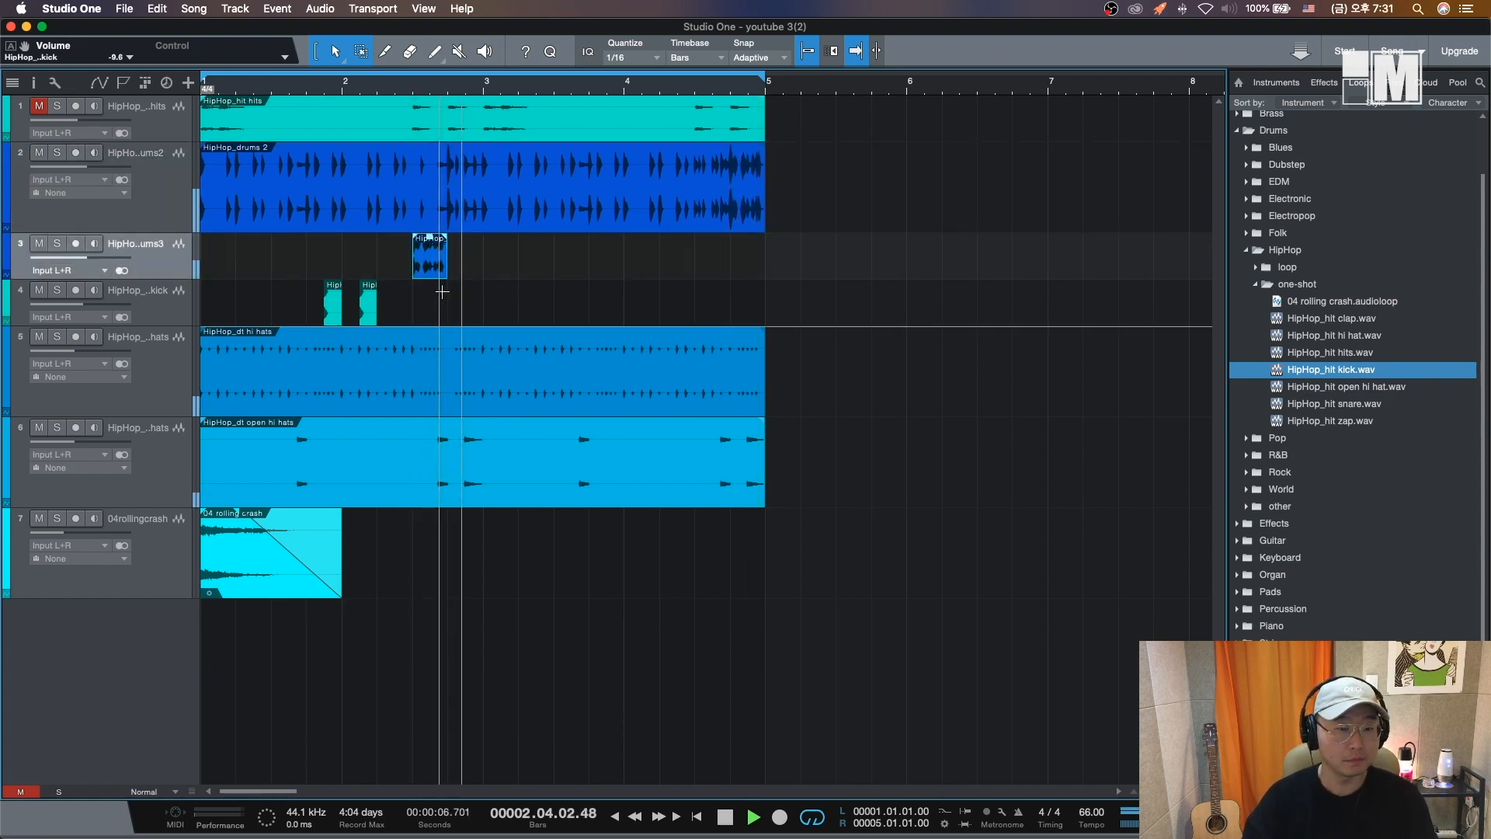
{"action": "key", "text": "space"}
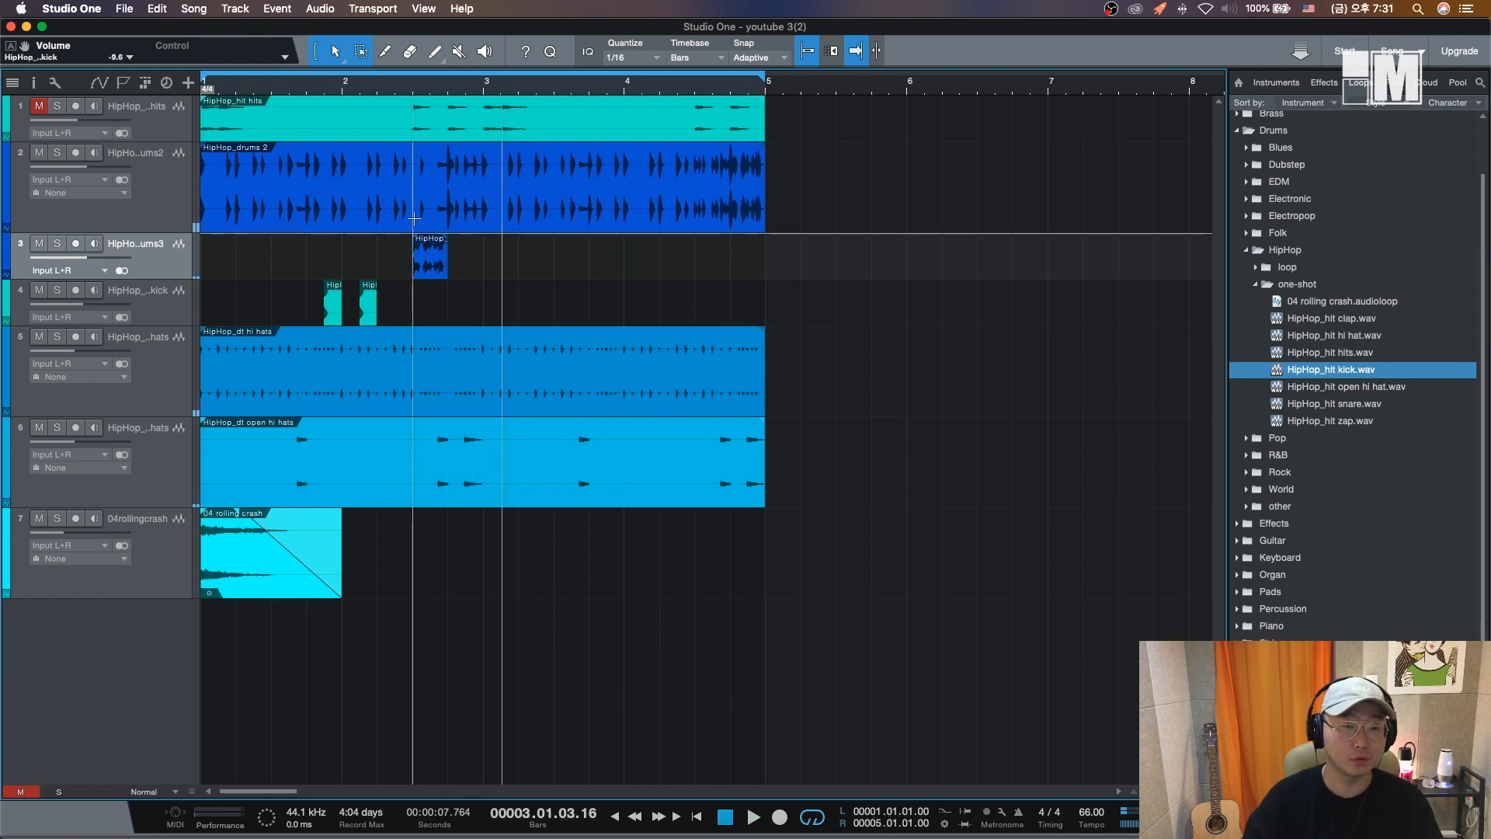
- Delete the section of the drums 2 loop under the pasted fill, about bar 2.5 to 2.75, and play back
{"action": "left_click_drag", "start_coordinate": [413, 215], "coordinate": [442, 215]}
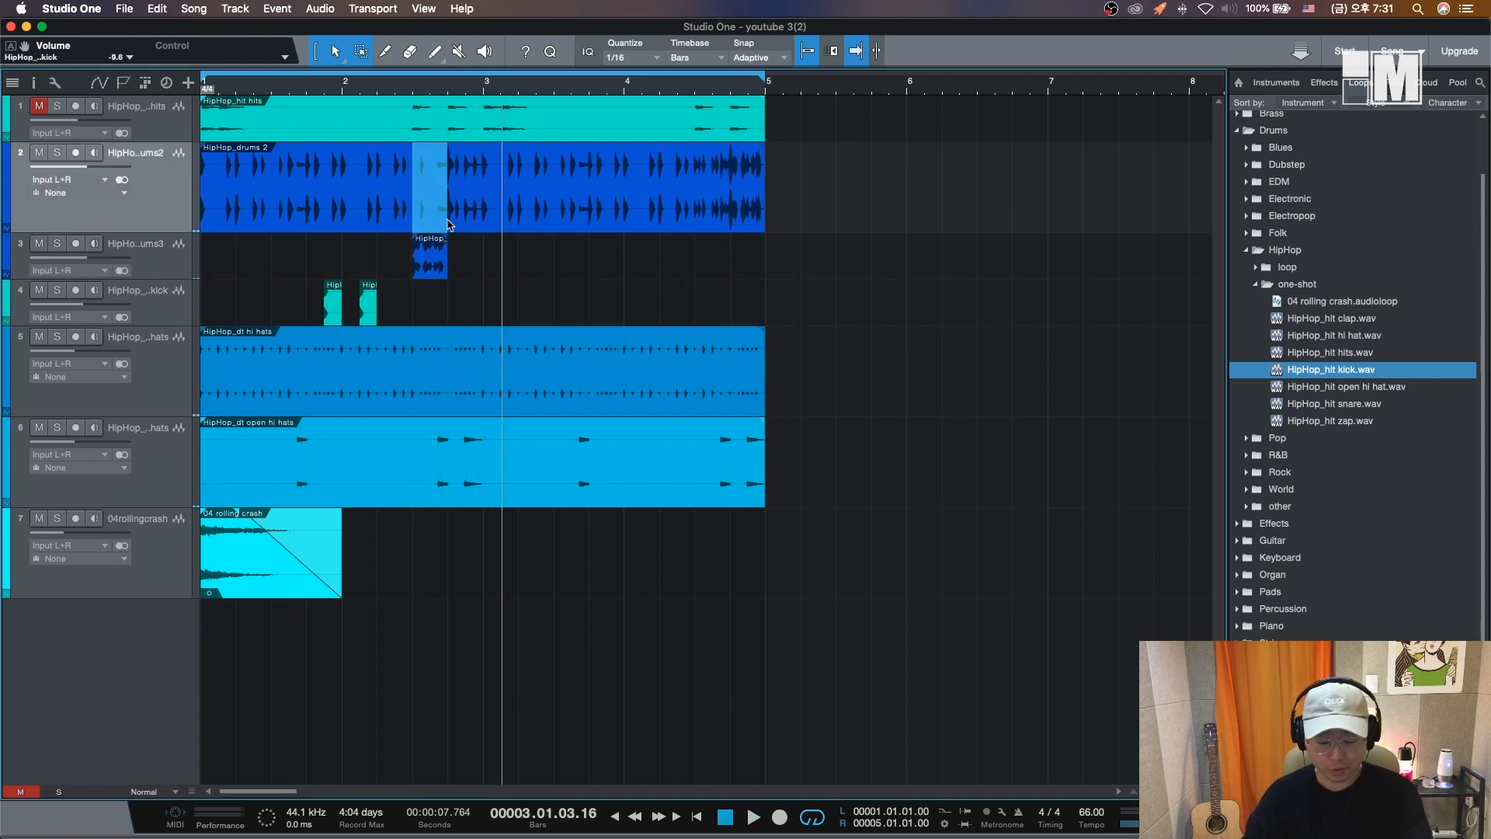
{"action": "key", "text": "Delete"}
{"action": "left_click", "coordinate": [439, 241]}
{"action": "key", "text": "space"}
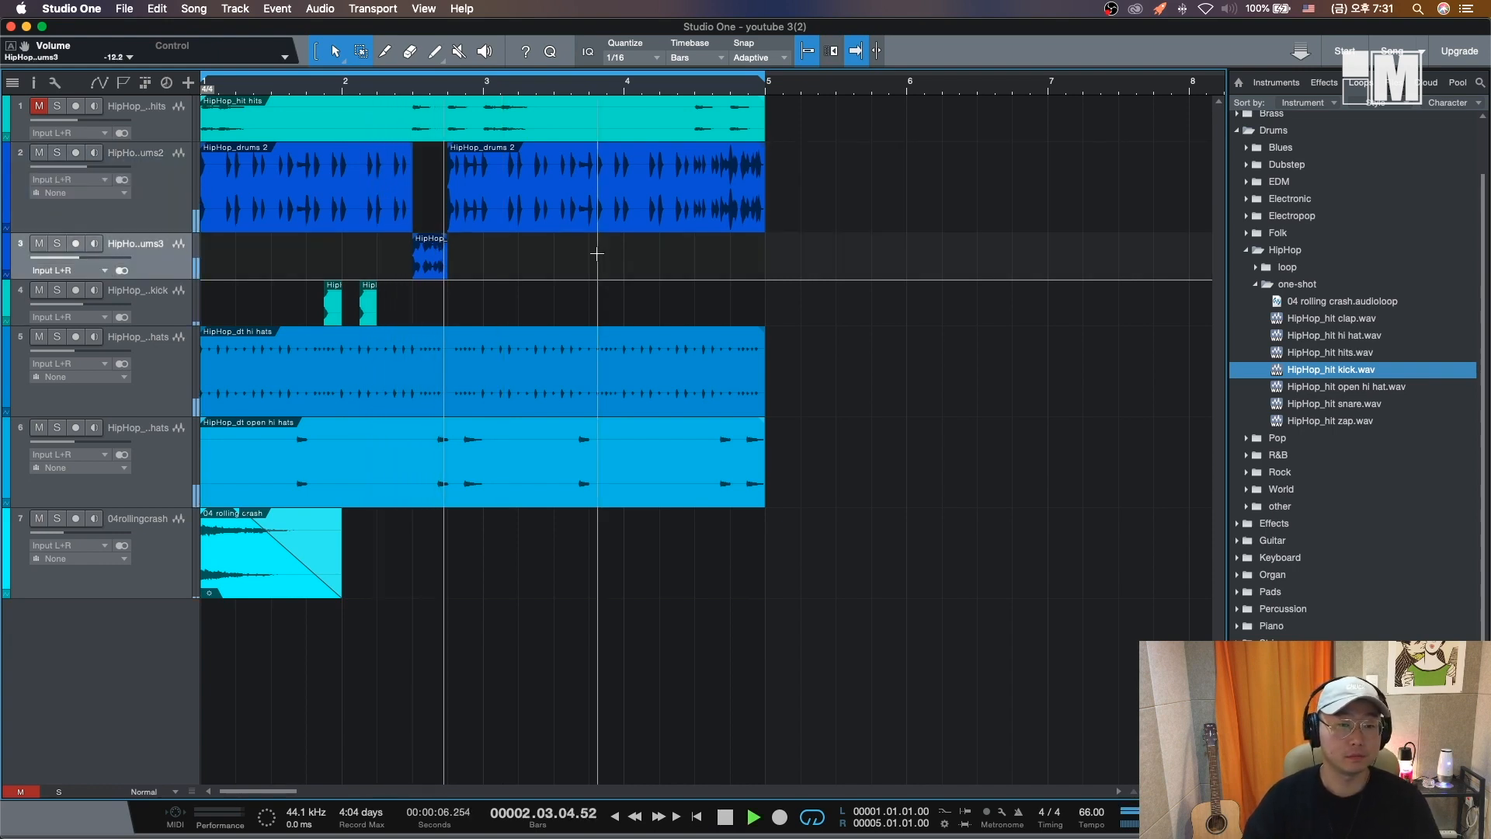
{"action": "key", "text": "space"}
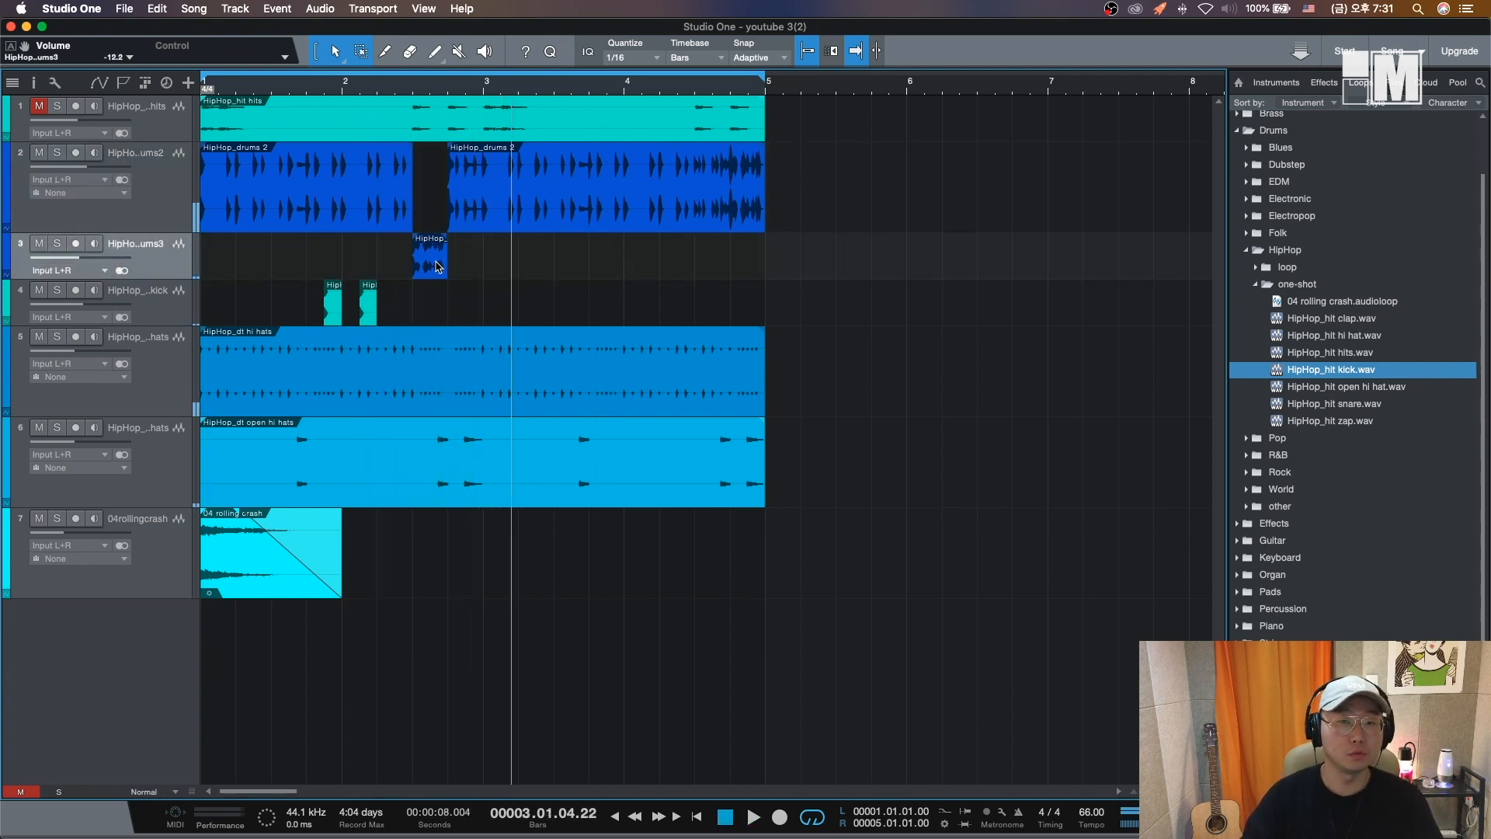
- Move the pasted fill into the gap on the drums 2 track and remove the emptied third track
{"action": "left_click_drag", "start_coordinate": [436, 268], "coordinate": [436, 180]}
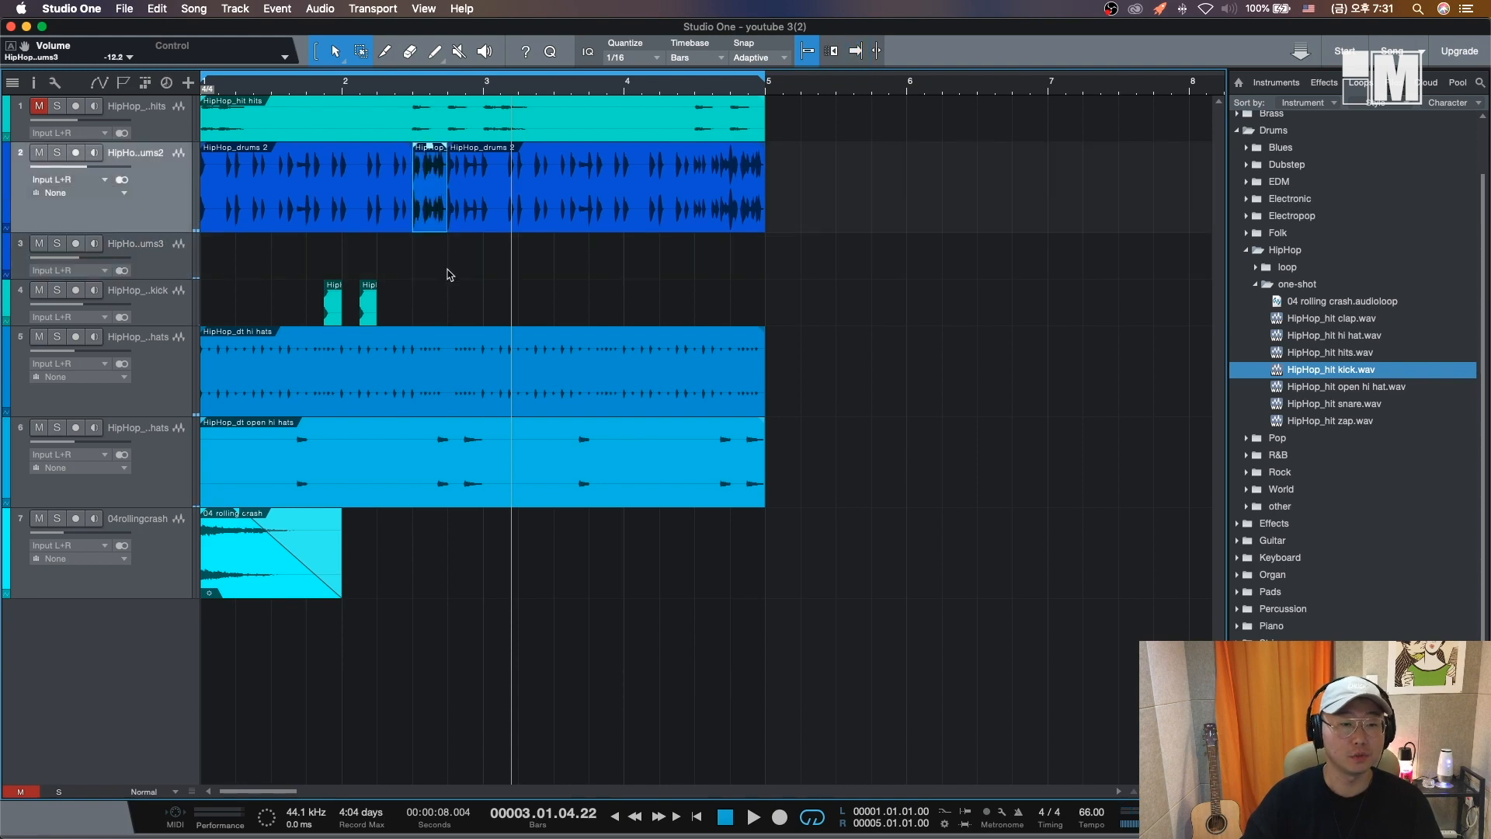
{"action": "right_click", "coordinate": [159, 264]}
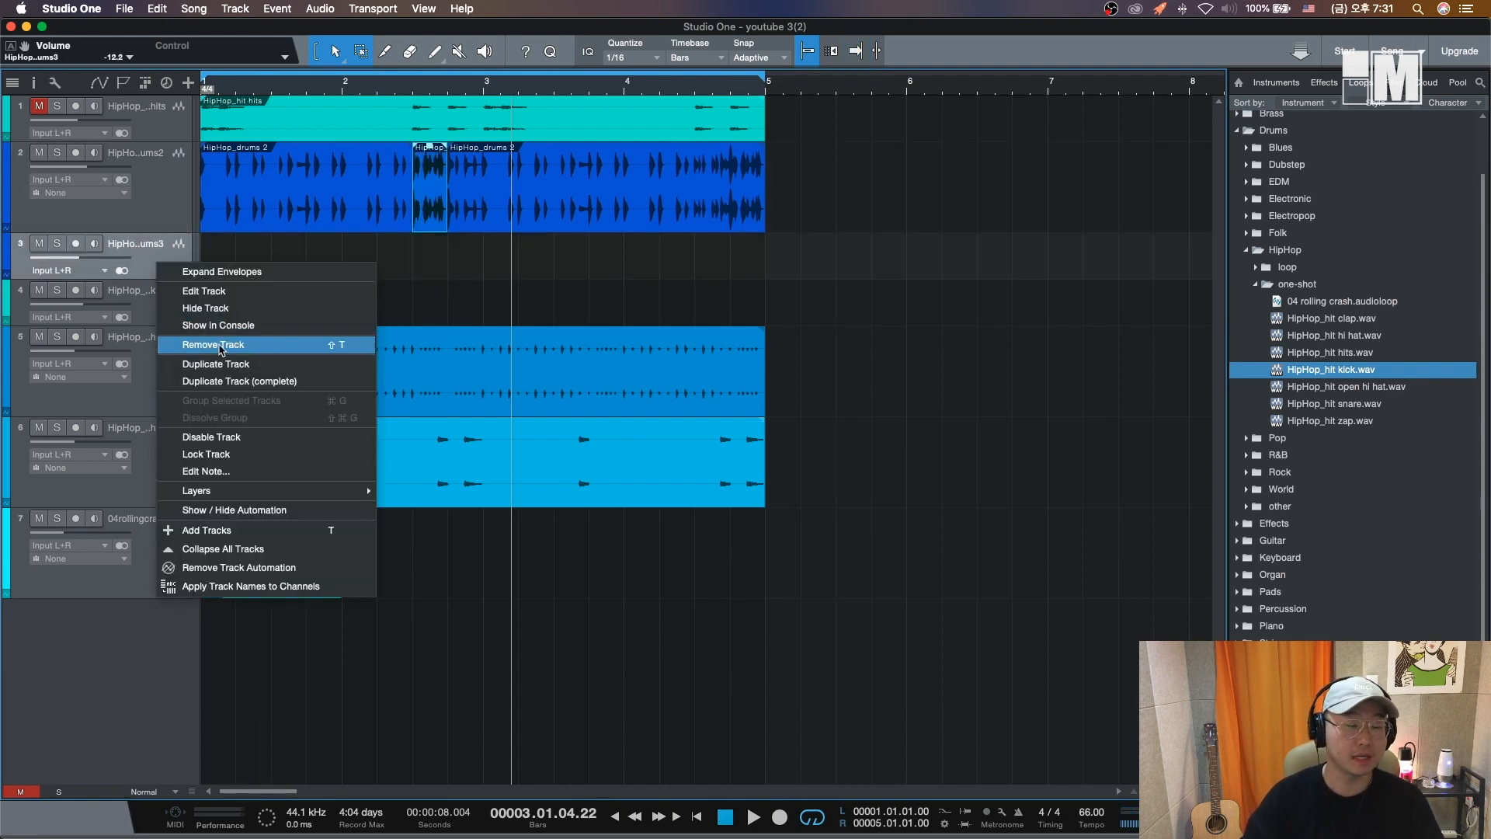
{"action": "left_click", "coordinate": [220, 348]}
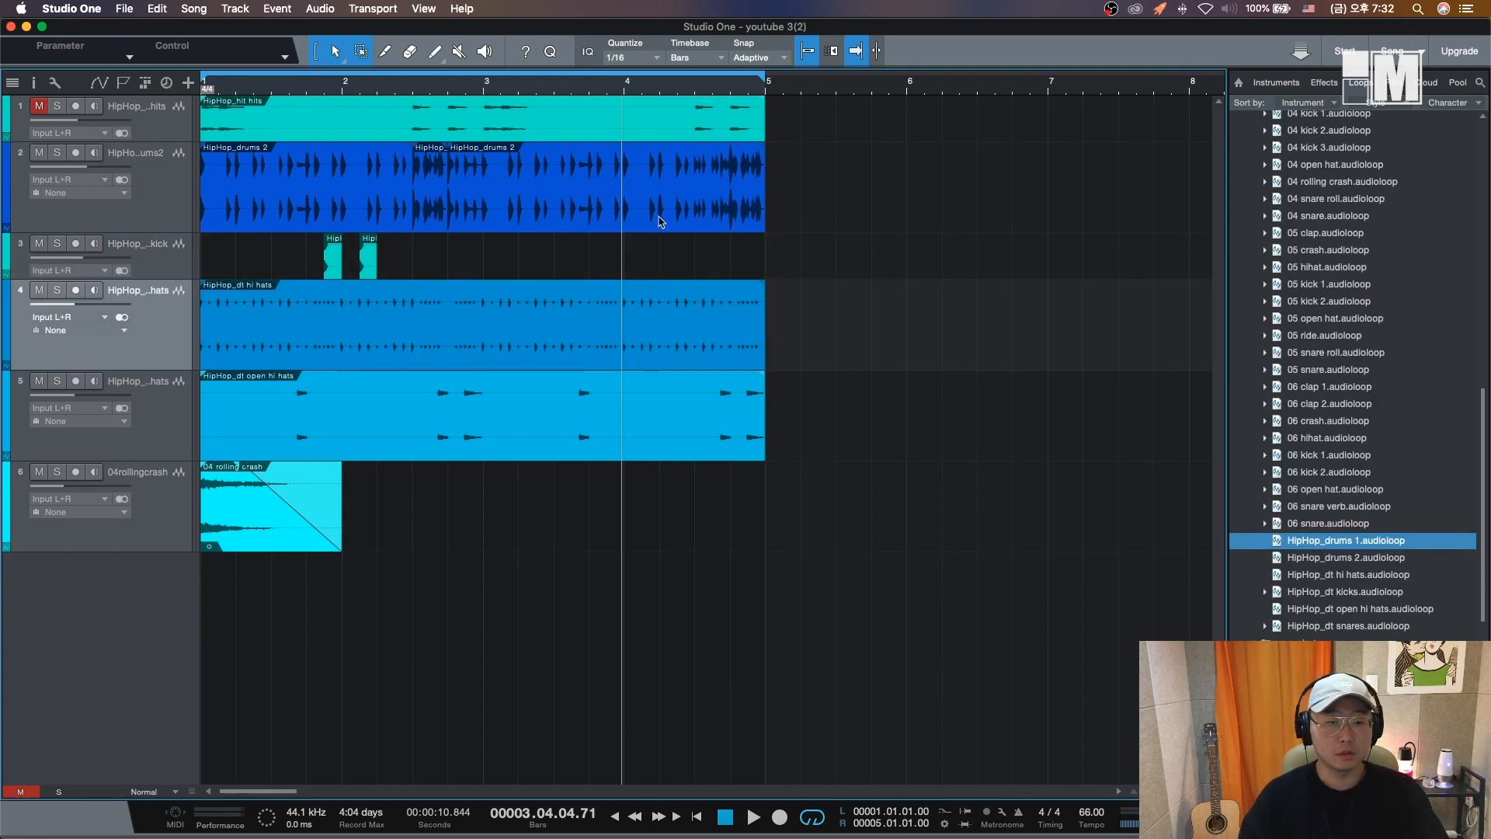
- Rearrange the drum events, copying the kick hits to just before bar 4 and splitting the hi-hat loop before bar 3
{"action": "left_click", "coordinate": [651, 212]}
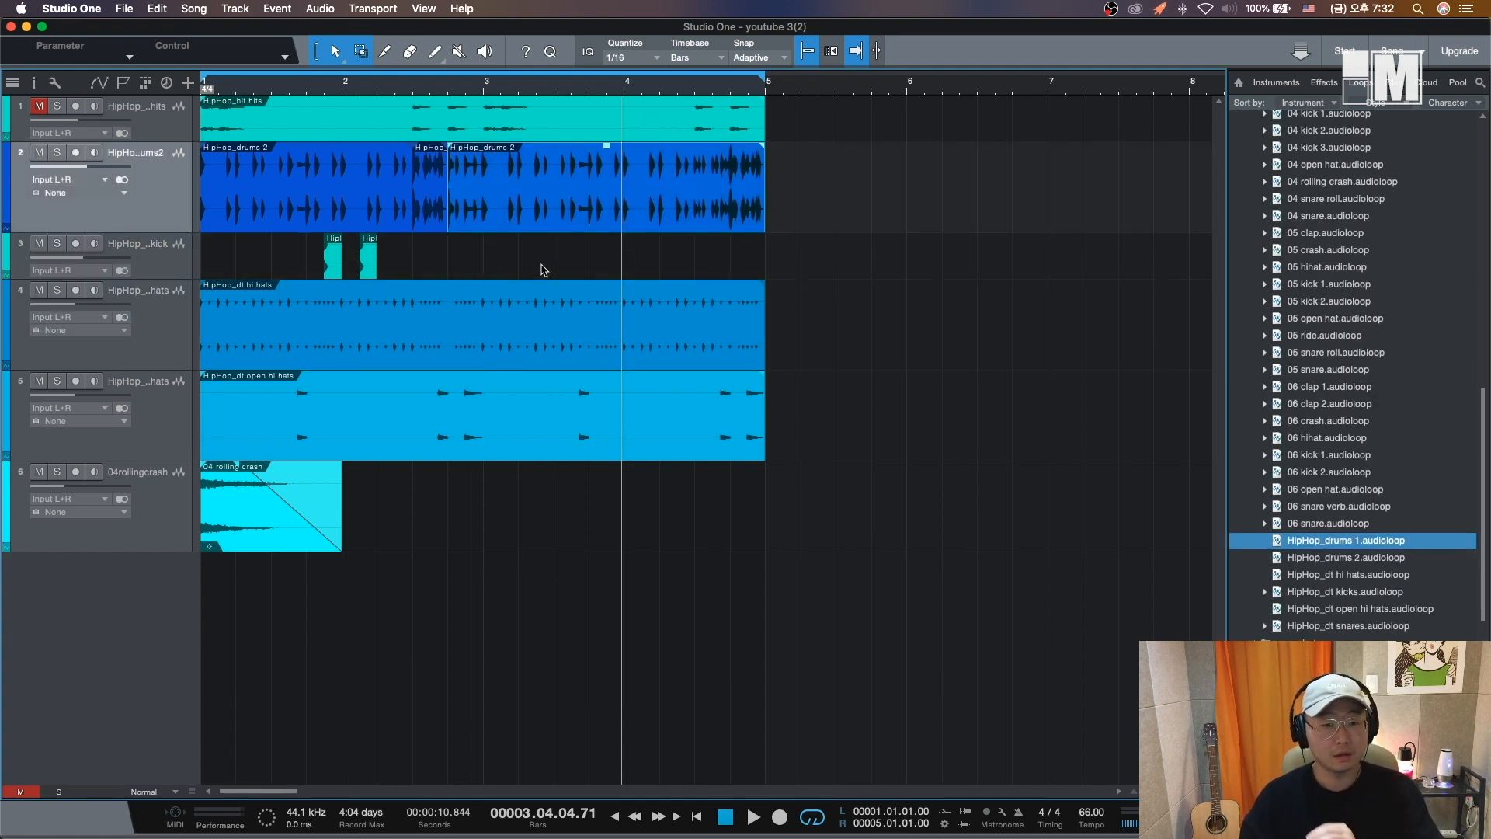
{"action": "left_click_drag", "start_coordinate": [408, 264], "coordinate": [307, 237]}
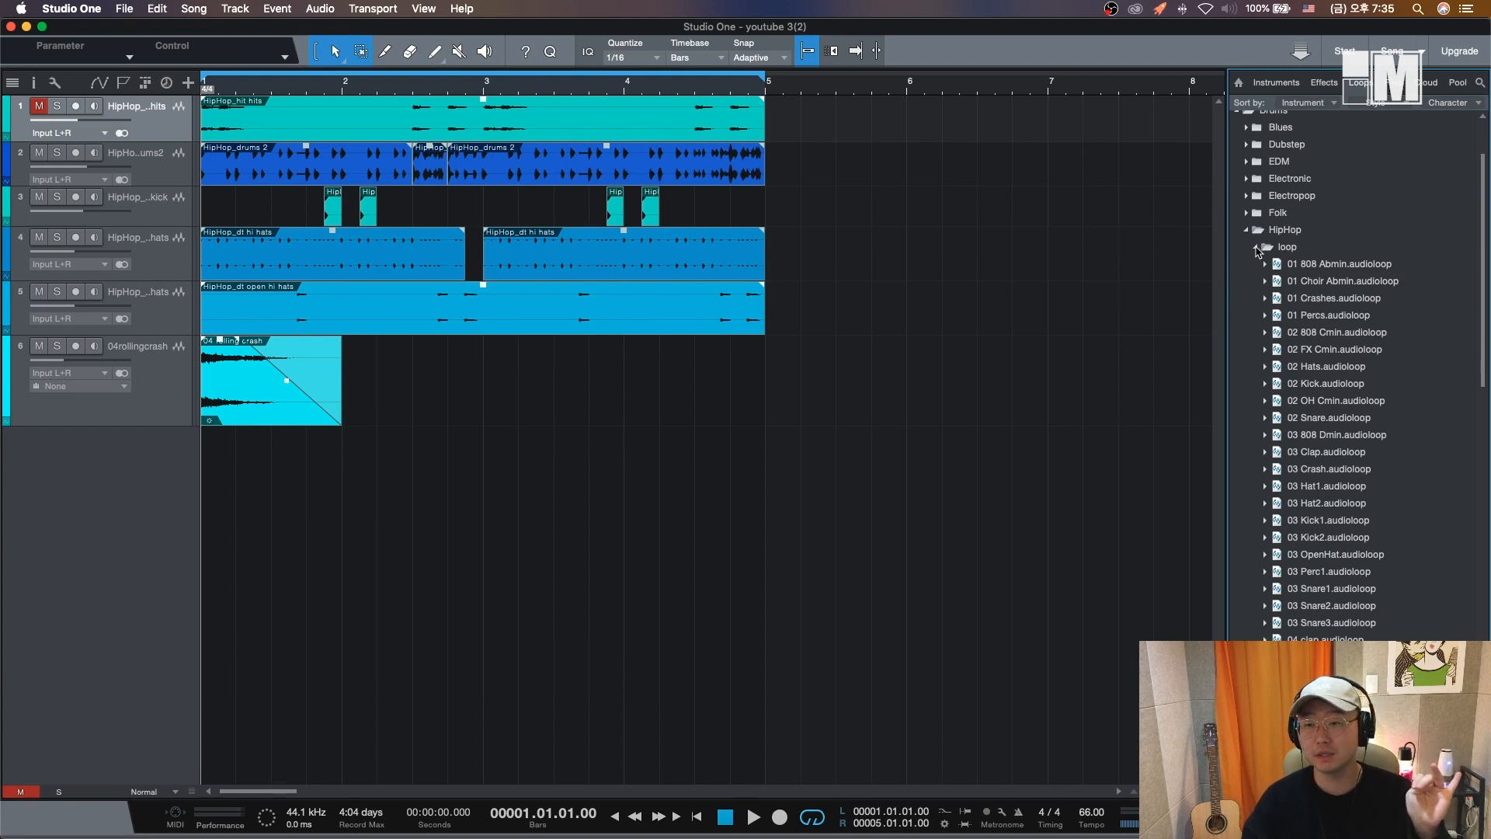
- Browse the Keyboard loop folders in the loop browser for a melodic loop to add
{"action": "left_click", "coordinate": [1257, 247]}
{"action": "left_click", "coordinate": [1246, 230]}
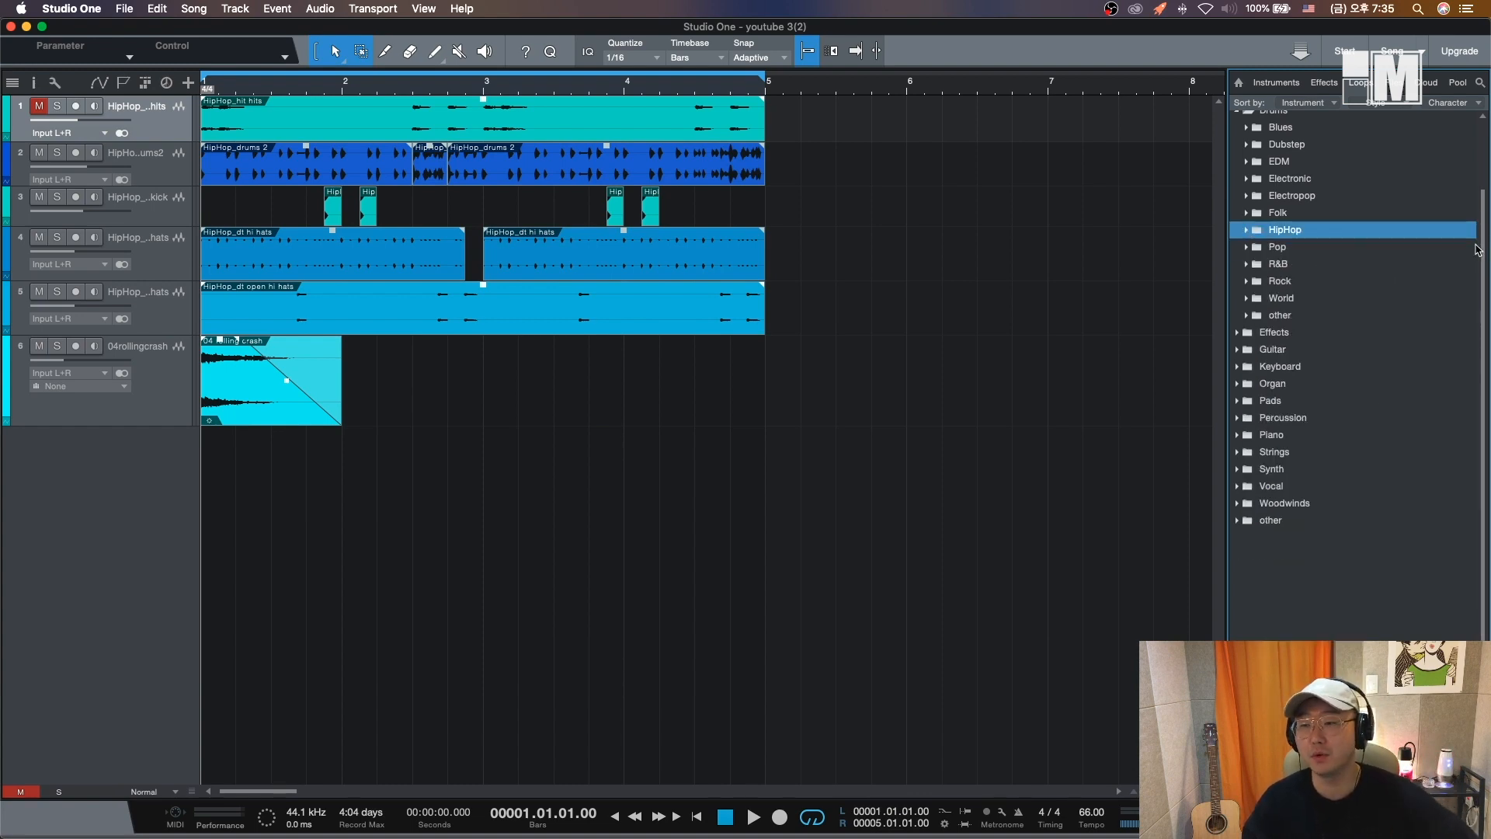
{"action": "scroll", "coordinate": [1359, 249], "scroll_direction": "up", "scroll_amount": 3}
{"action": "left_click", "coordinate": [1246, 189]}
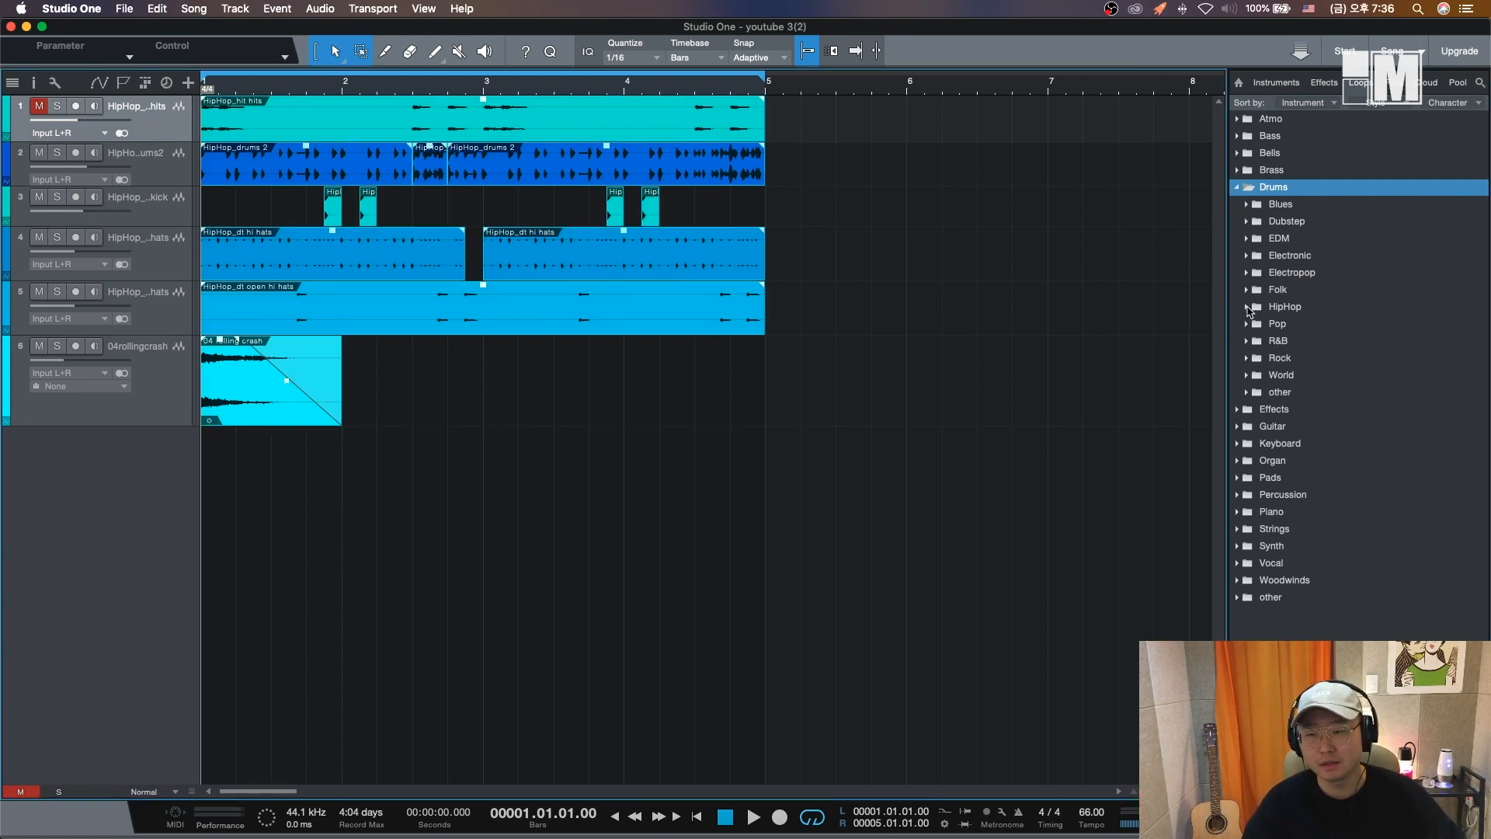
{"action": "key", "text": "Left"}
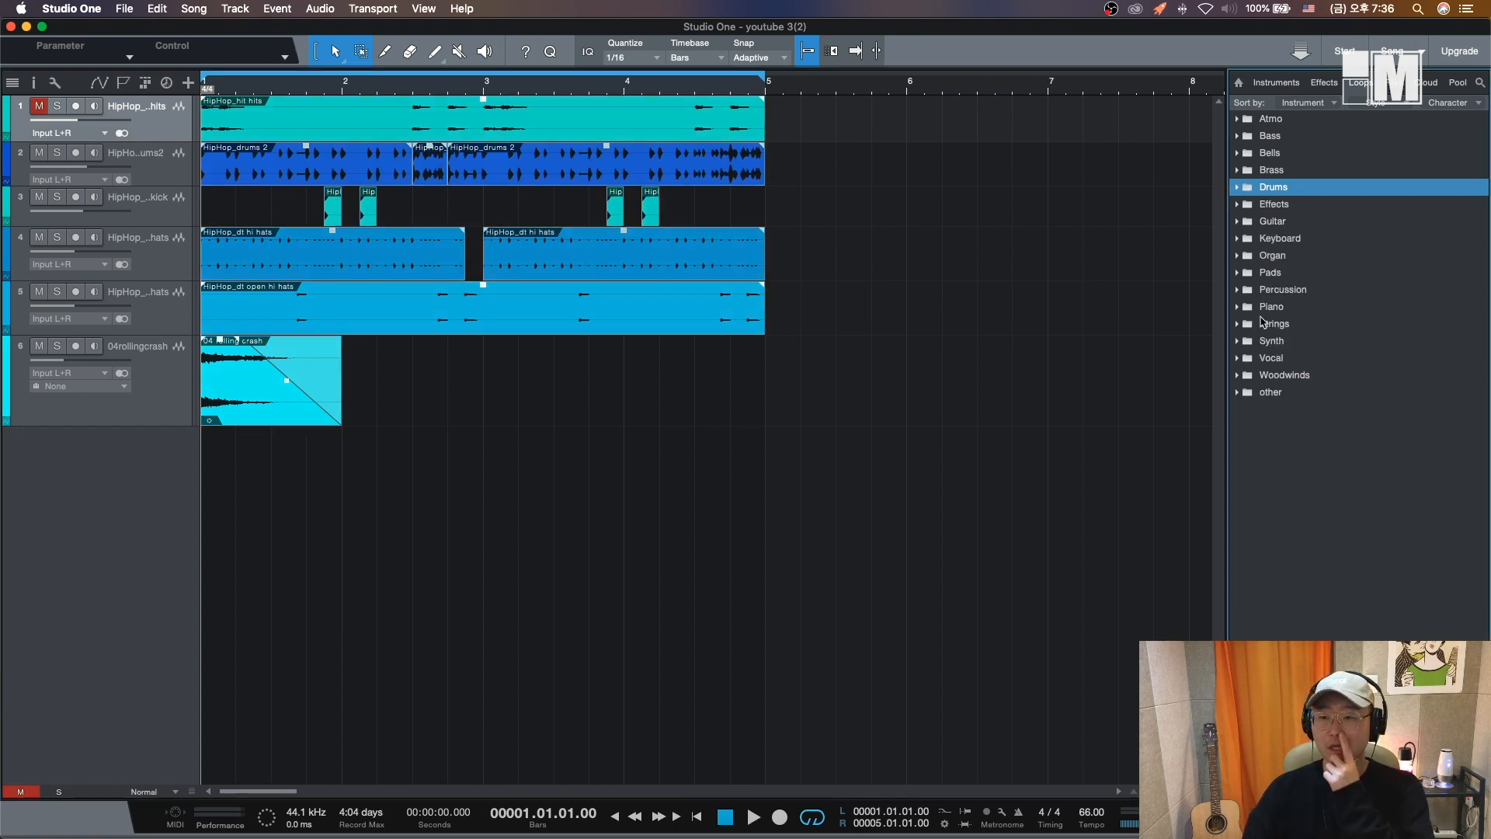
{"action": "left_click", "coordinate": [1239, 239]}
{"action": "left_click", "coordinate": [1247, 256]}
{"action": "left_click", "coordinate": [1256, 272]}
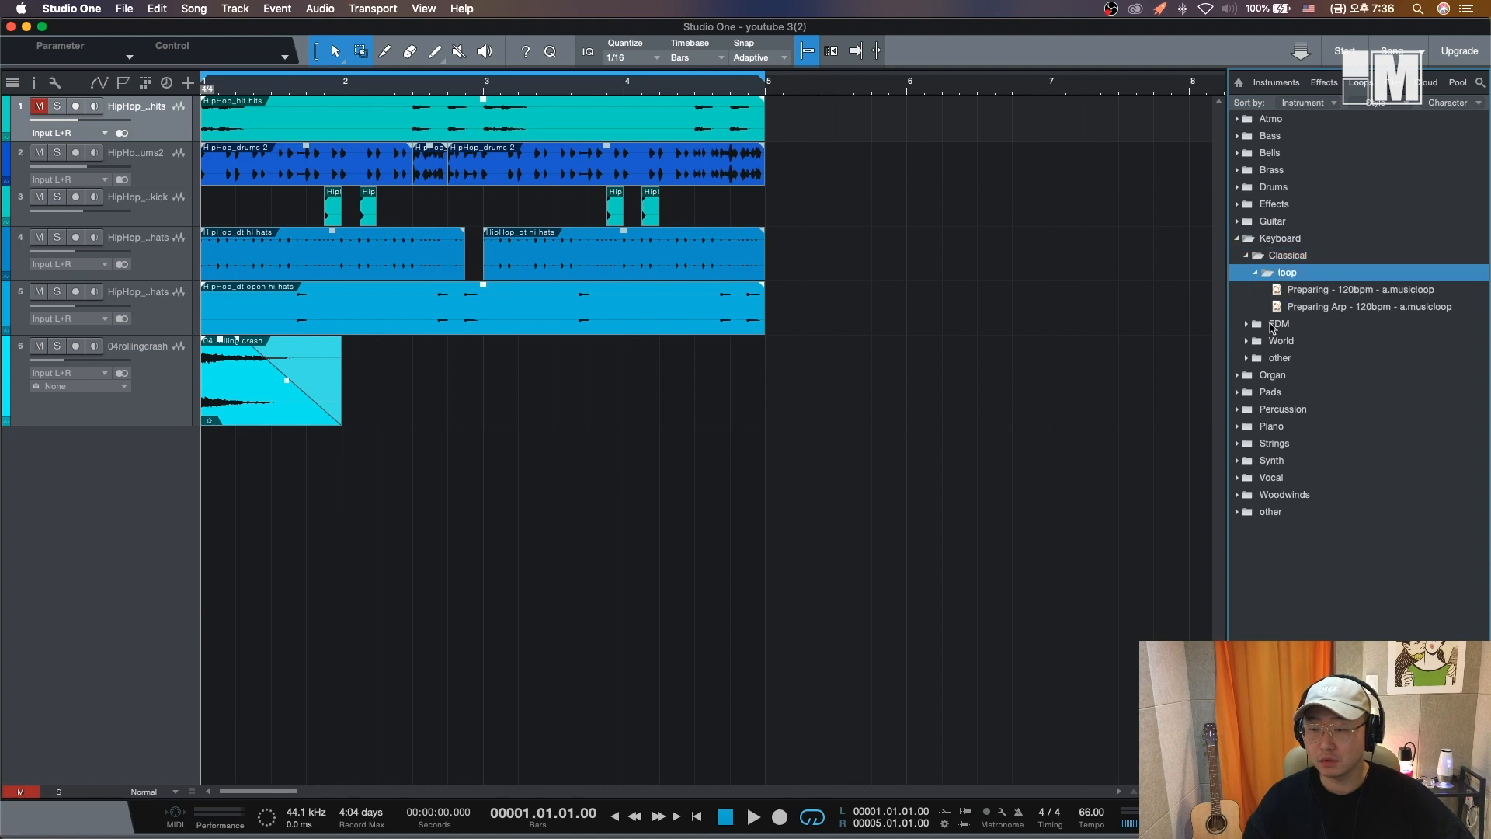
{"action": "left_click", "coordinate": [1330, 290]}
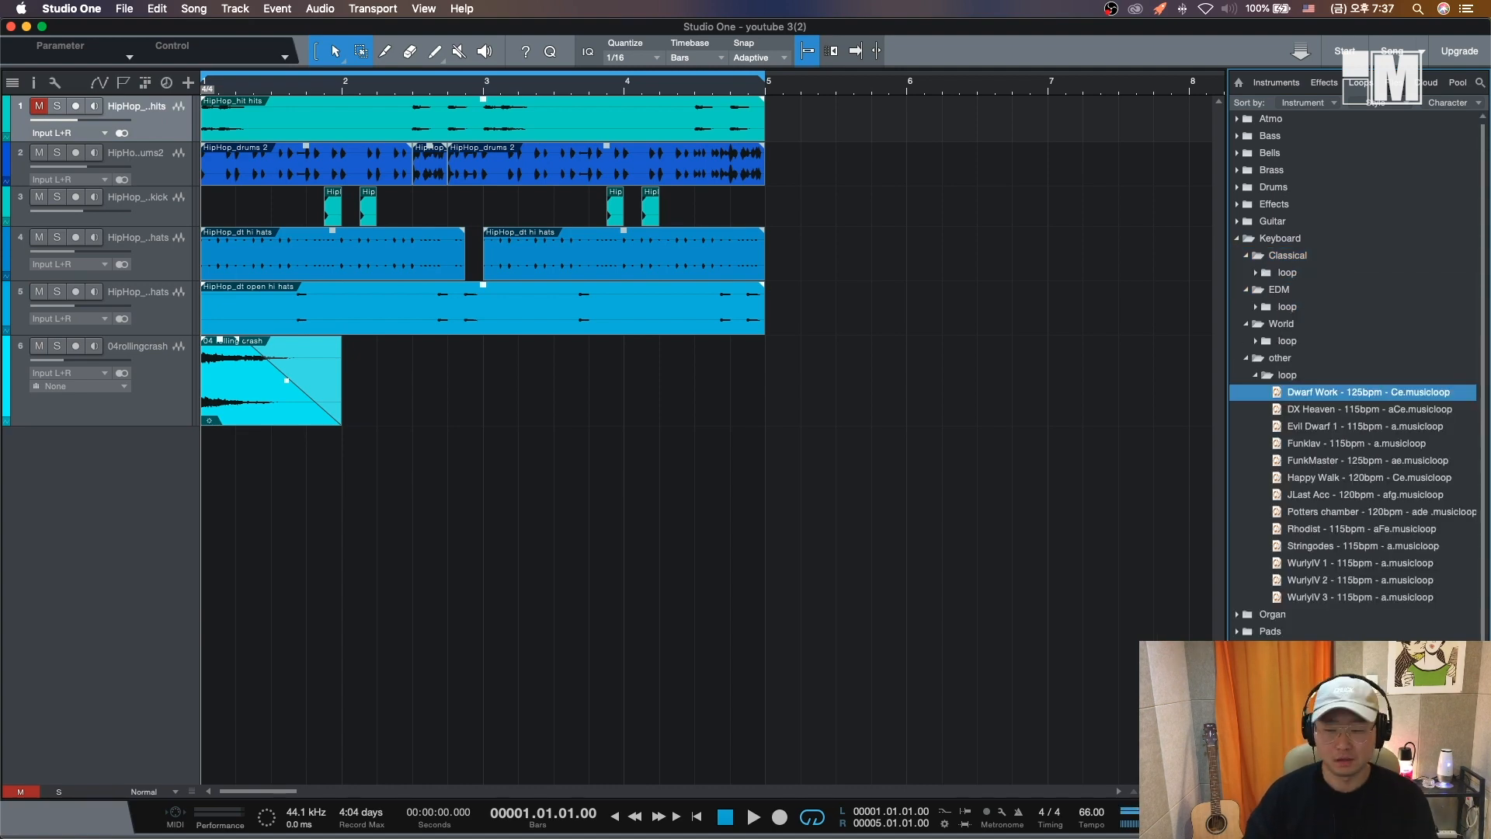
{"action": "key", "text": "Down"}
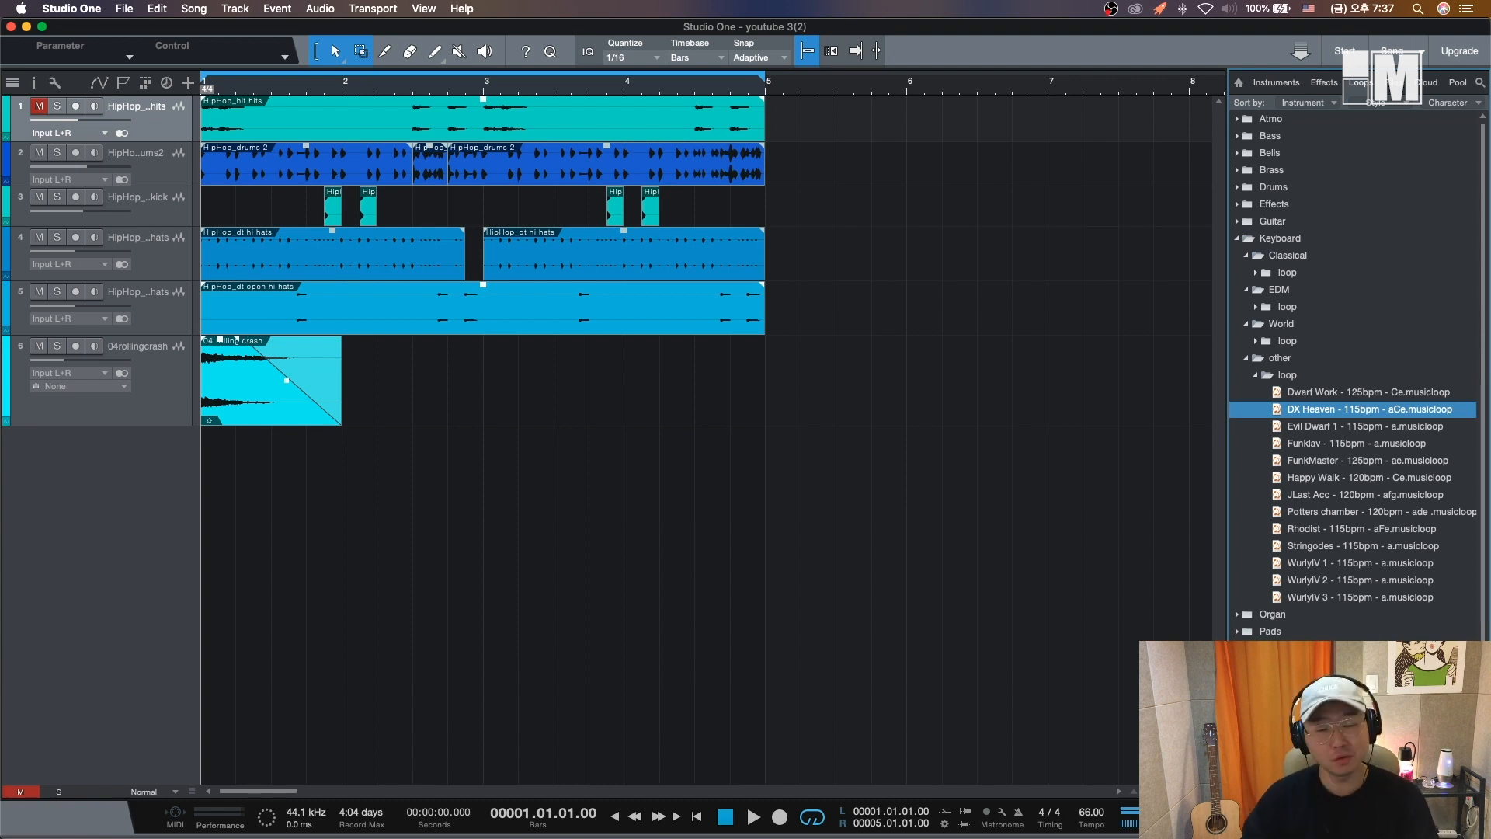
{"action": "key", "text": "Up"}
{"action": "key", "text": "Up"}
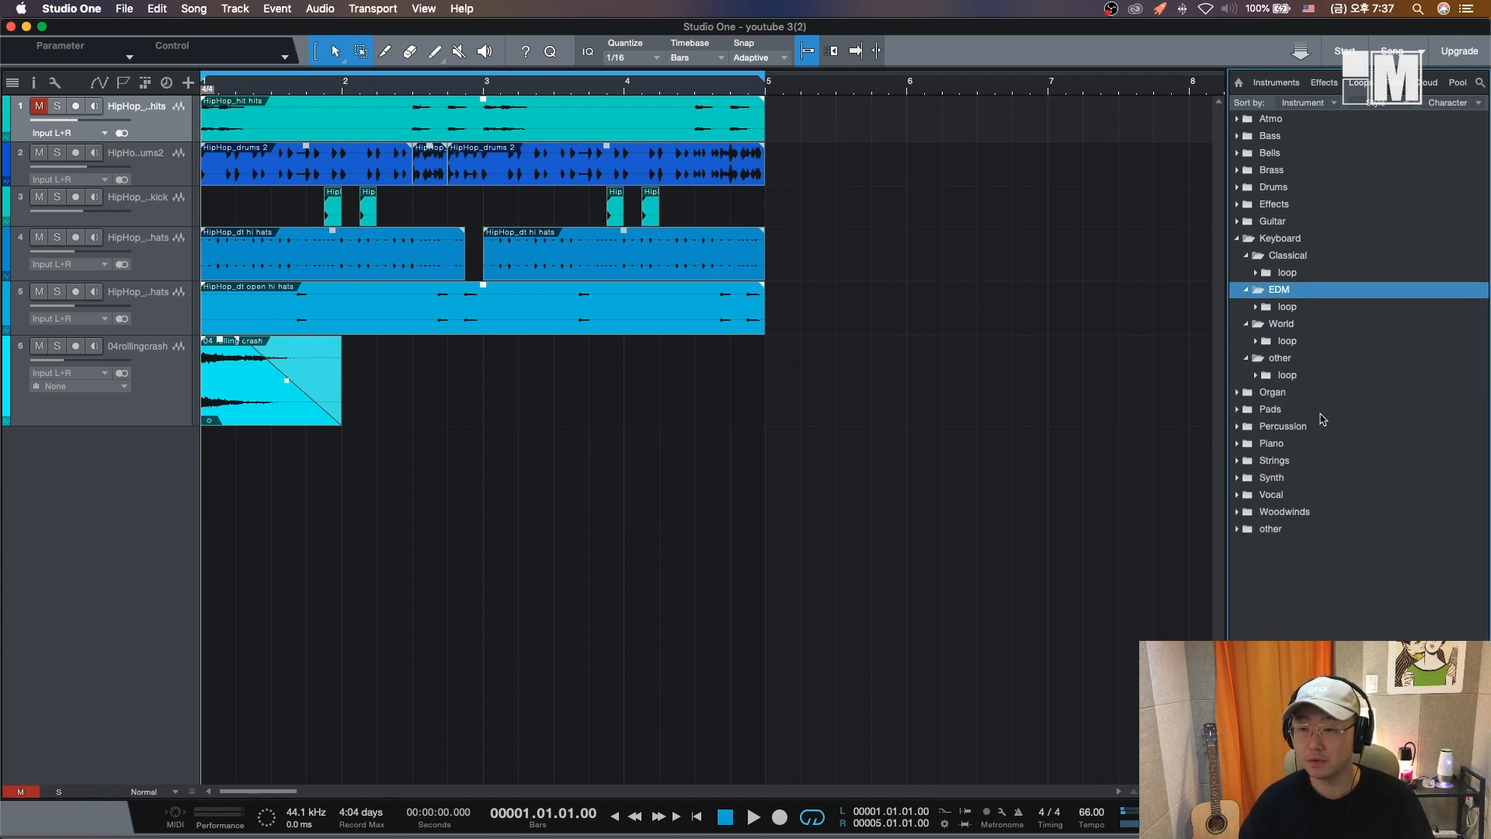
{"action": "key", "text": "Up"}
{"action": "key", "text": "Right"}
{"action": "key", "text": "Down"}
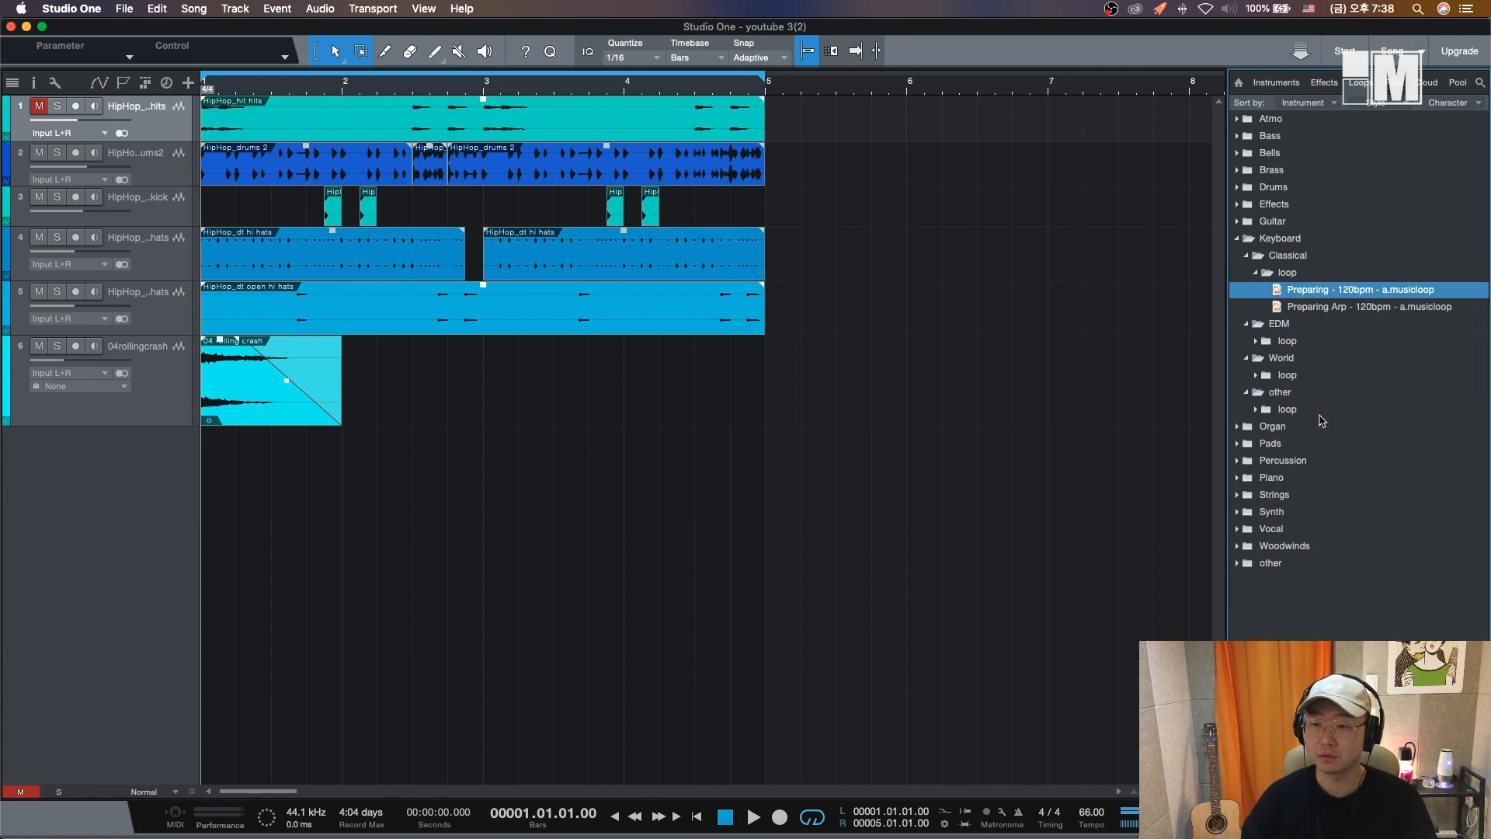
{"action": "key", "text": "Left"}
{"action": "key", "text": "Left"}
{"action": "key", "text": "Down"}
{"action": "key", "text": "Down"}
{"action": "key", "text": "Down"}
{"action": "key", "text": "Down"}
{"action": "key", "text": "Down"}
{"action": "key", "text": "Down"}
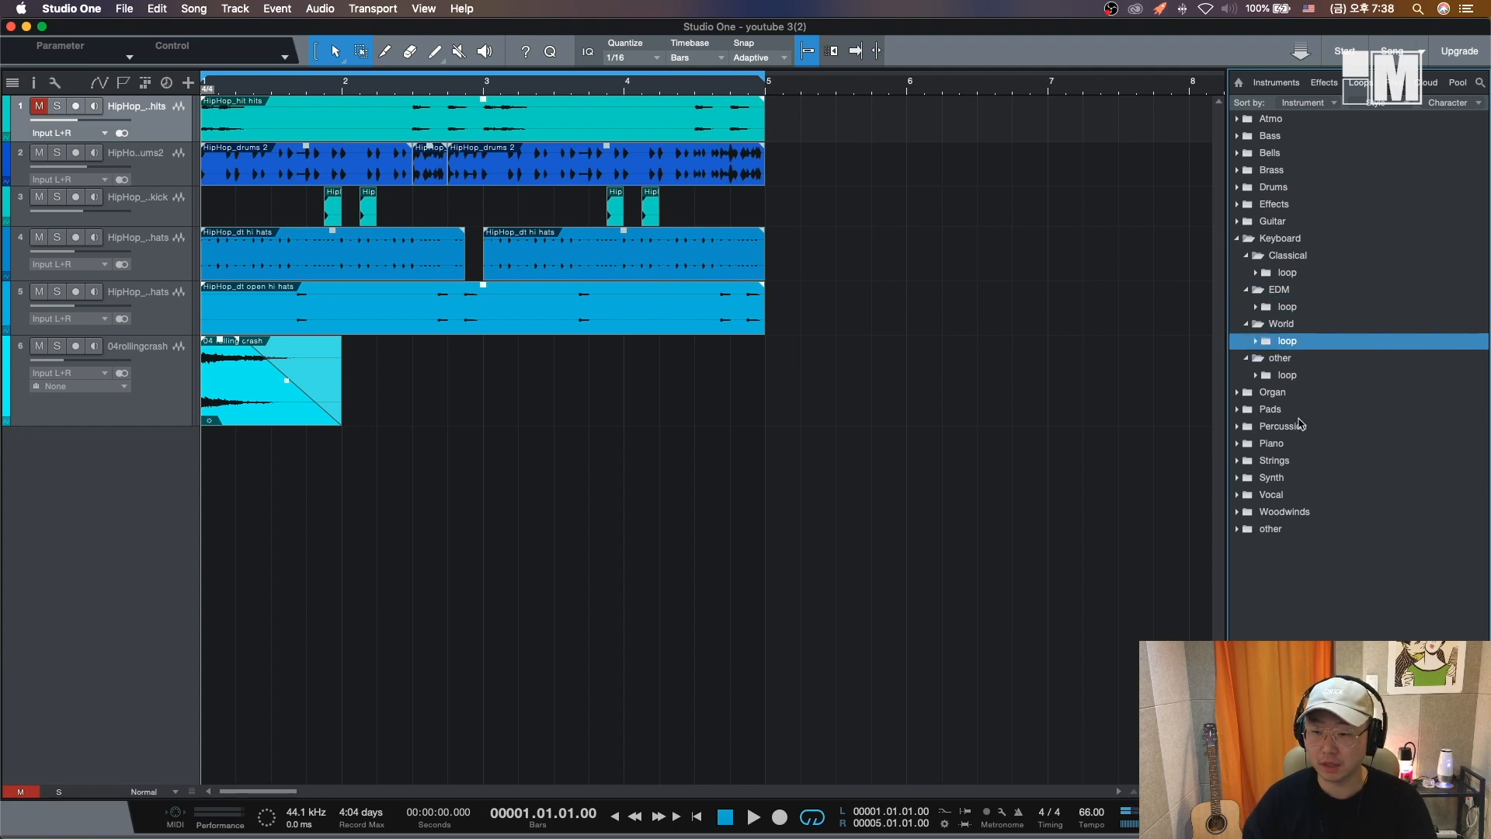
{"action": "key", "text": "Right"}
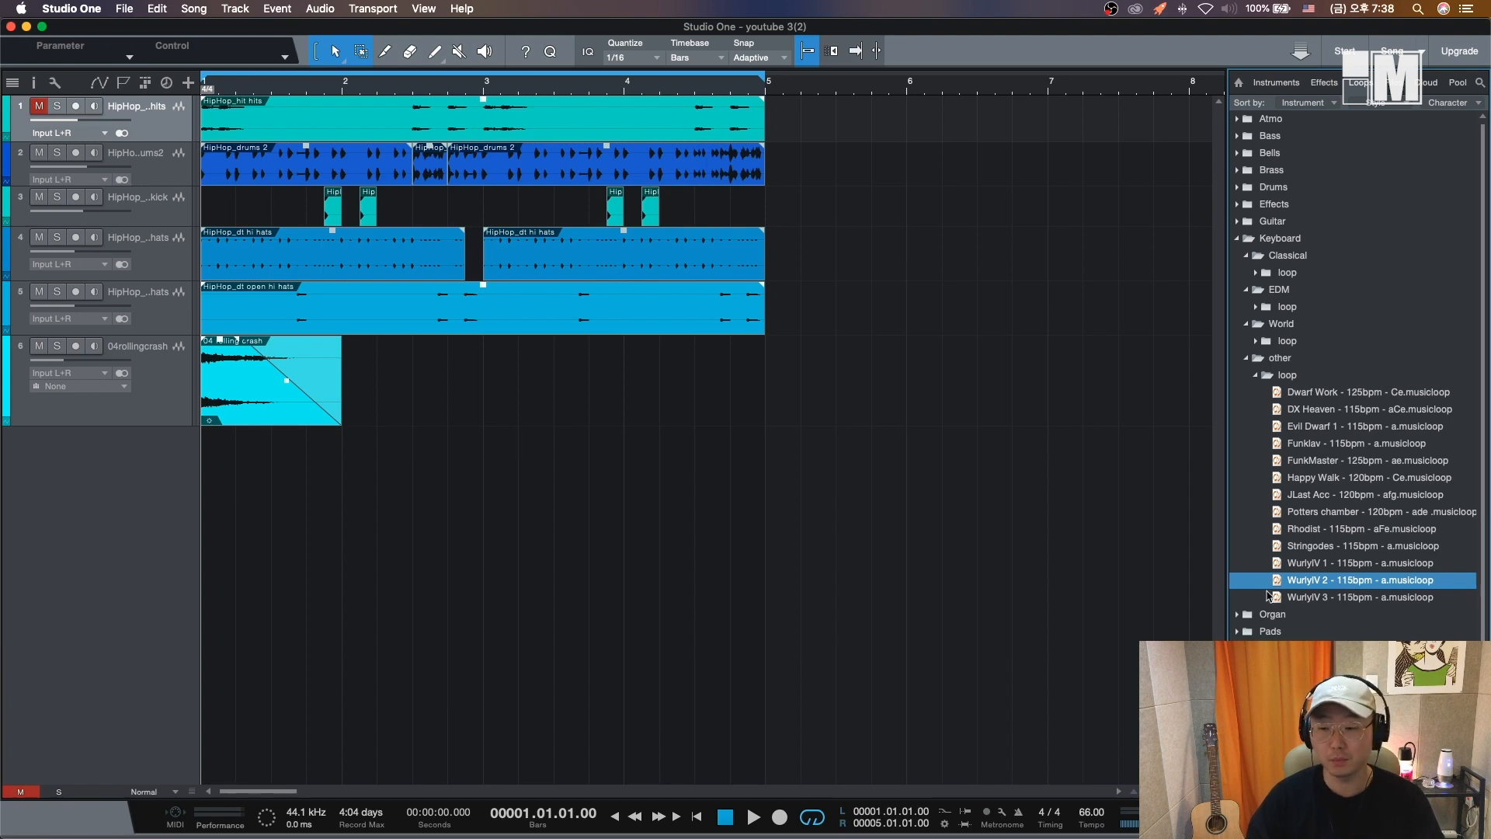
- Add the WurlyIV 2 - 115bpm keyboard loop as a new instrument track starting at bar 1
{"action": "left_click_drag", "start_coordinate": [1269, 596], "coordinate": [227, 575]}
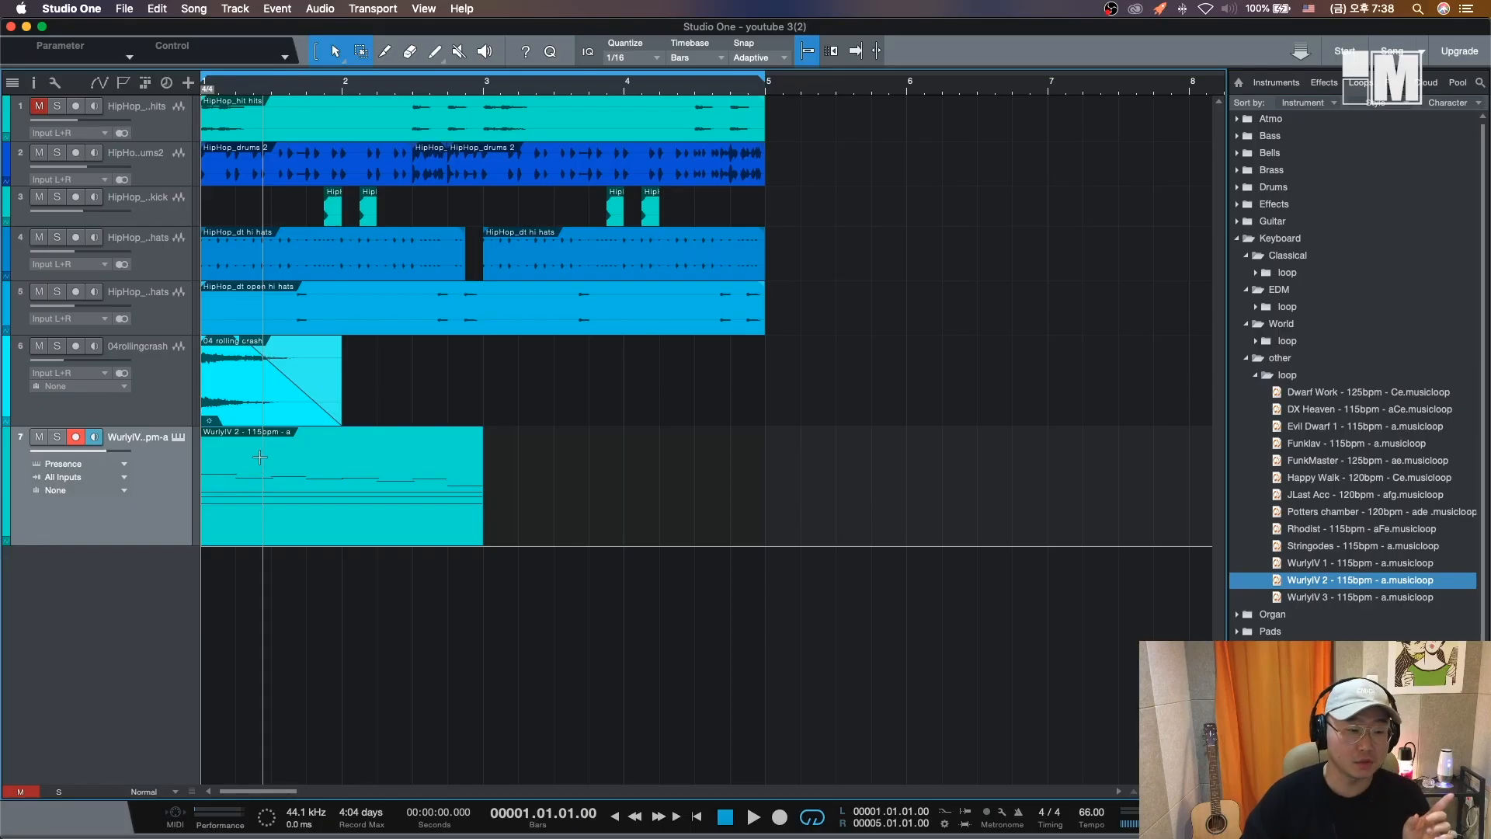
{"action": "left_click", "coordinate": [235, 412]}
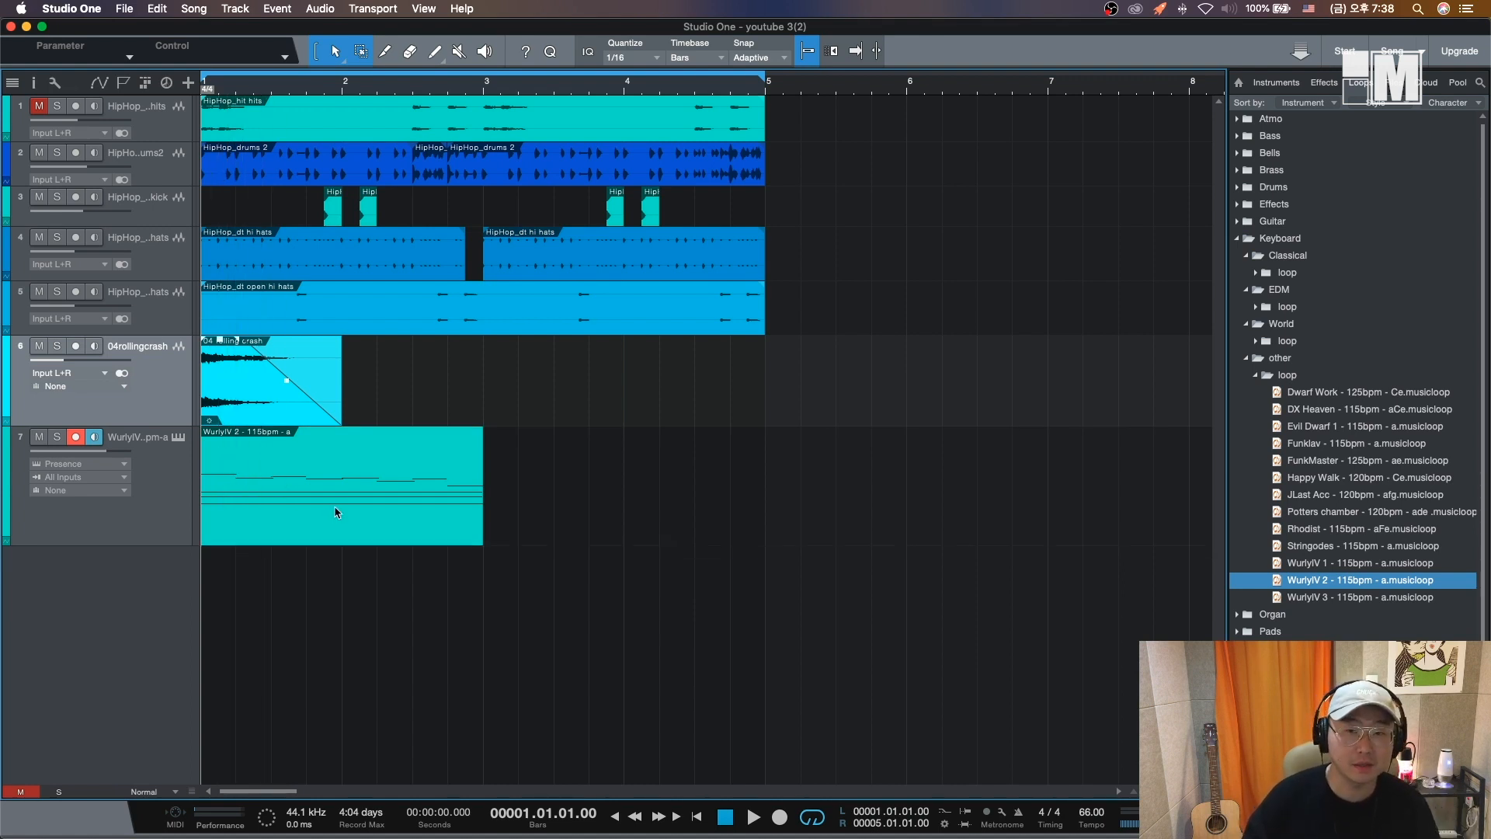
- Inspect the Wurly loop's notes in the editor and its Presence instrument, then close them
{"action": "double_click", "coordinate": [272, 523]}
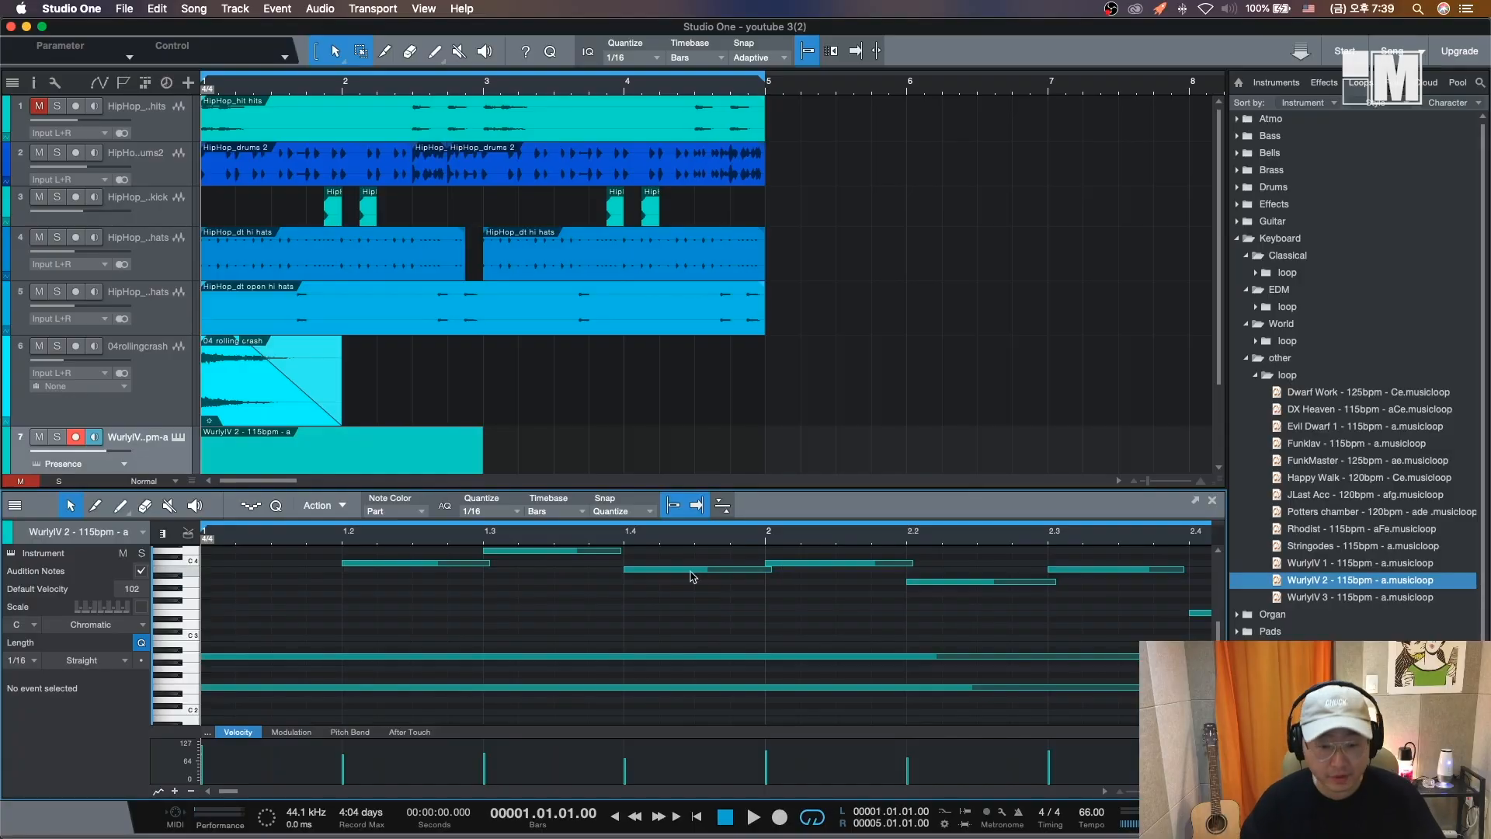
{"action": "key", "text": "F2"}
{"action": "left_click", "coordinate": [175, 449]}
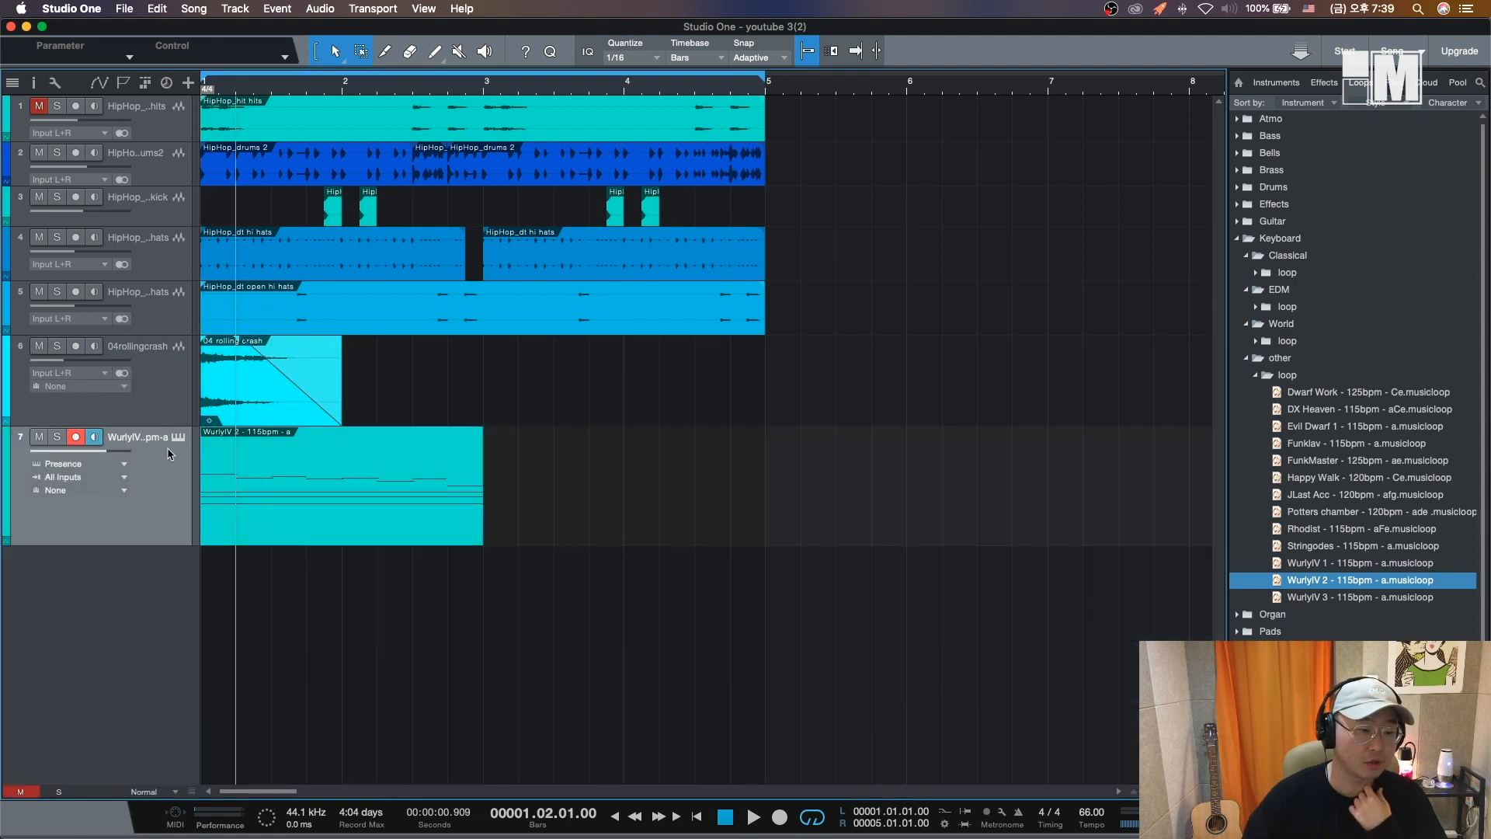
{"action": "left_click", "coordinate": [179, 439]}
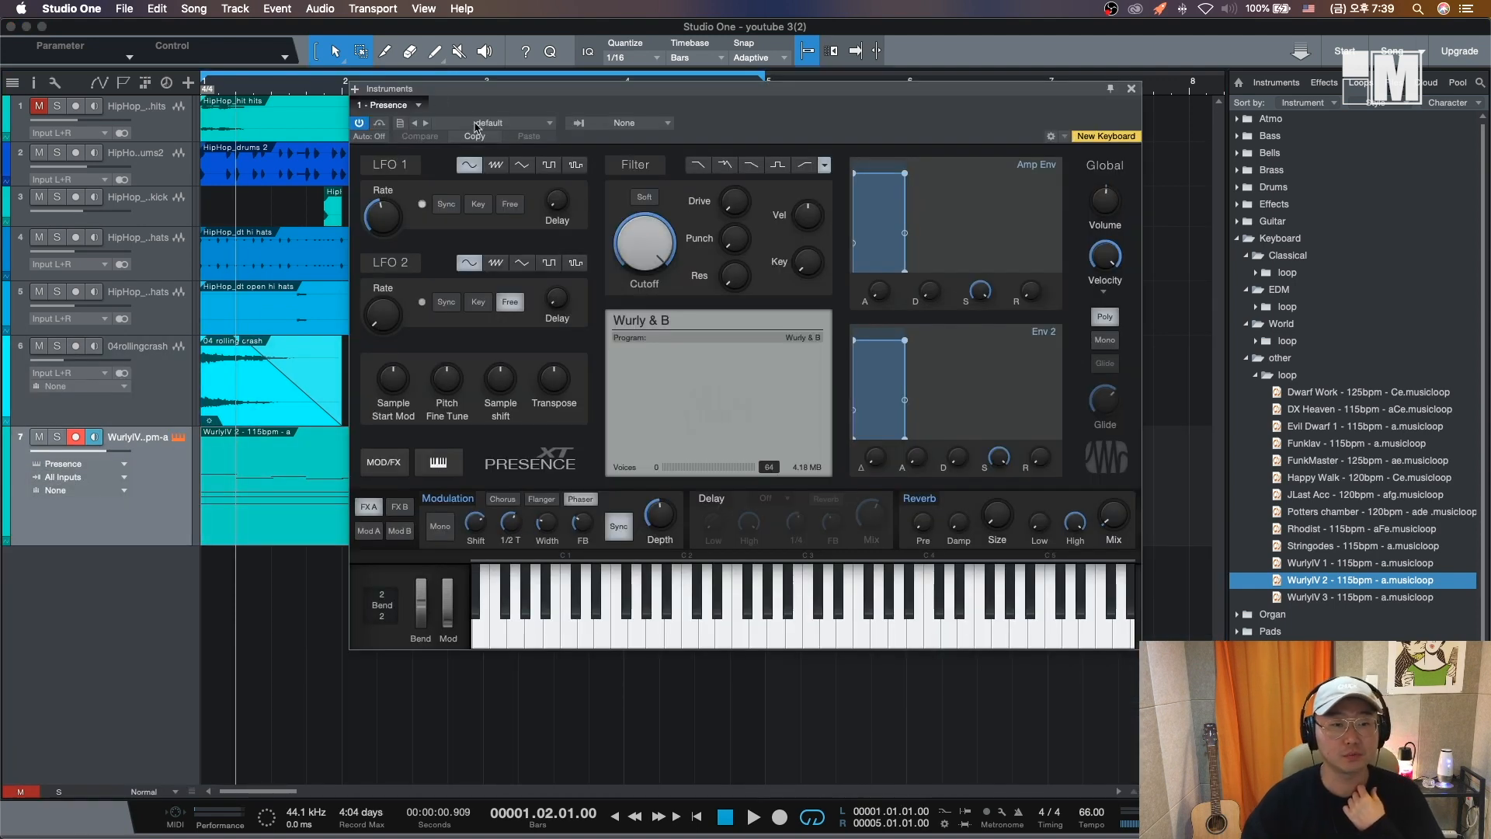
{"action": "left_click", "coordinate": [1133, 89]}
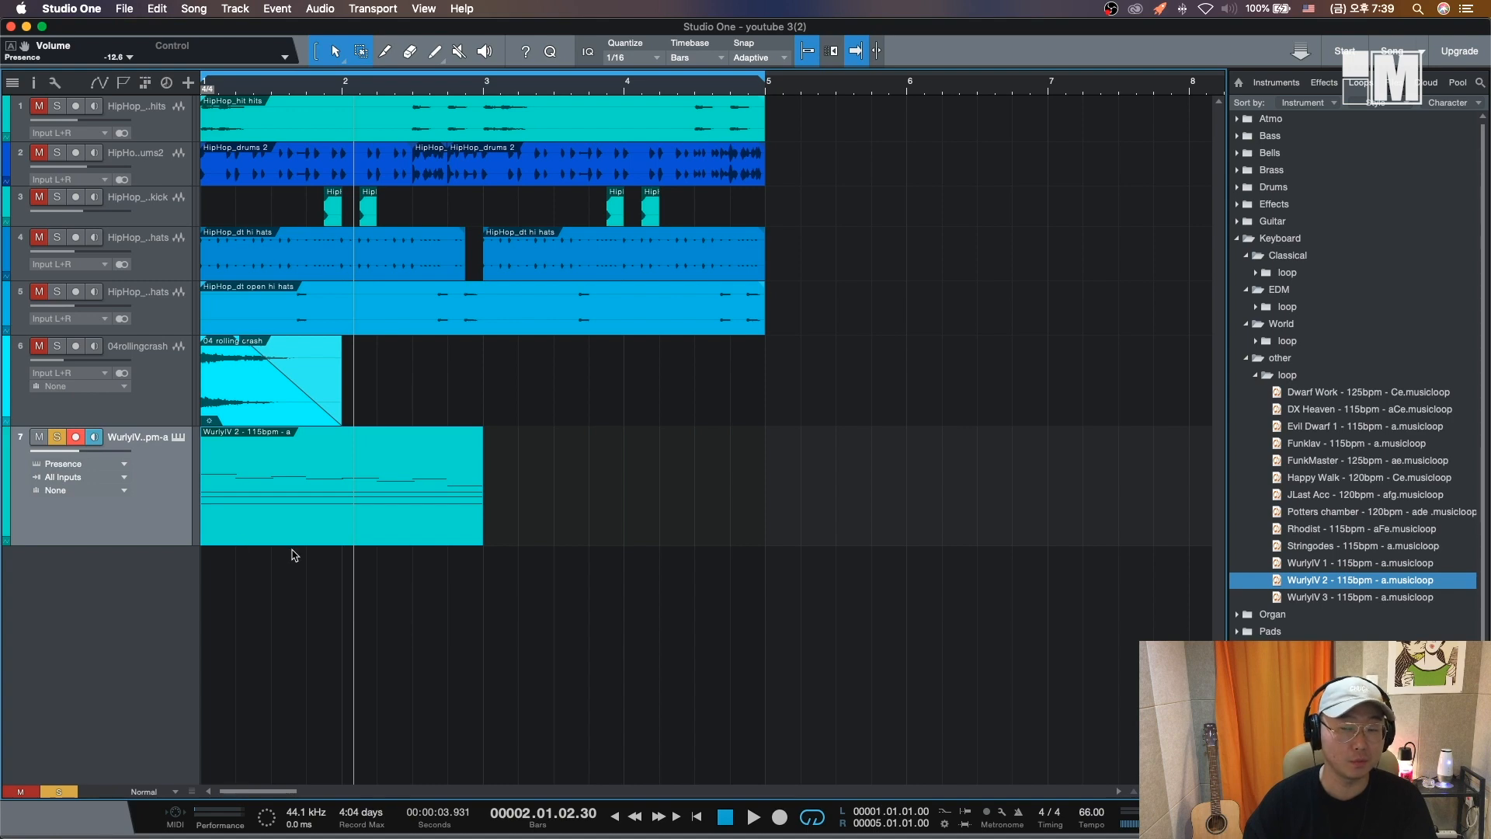
- Remove the WurlyIV keyboard track from the song
{"action": "key", "text": "Delete"}
{"action": "right_click", "coordinate": [152, 528]}
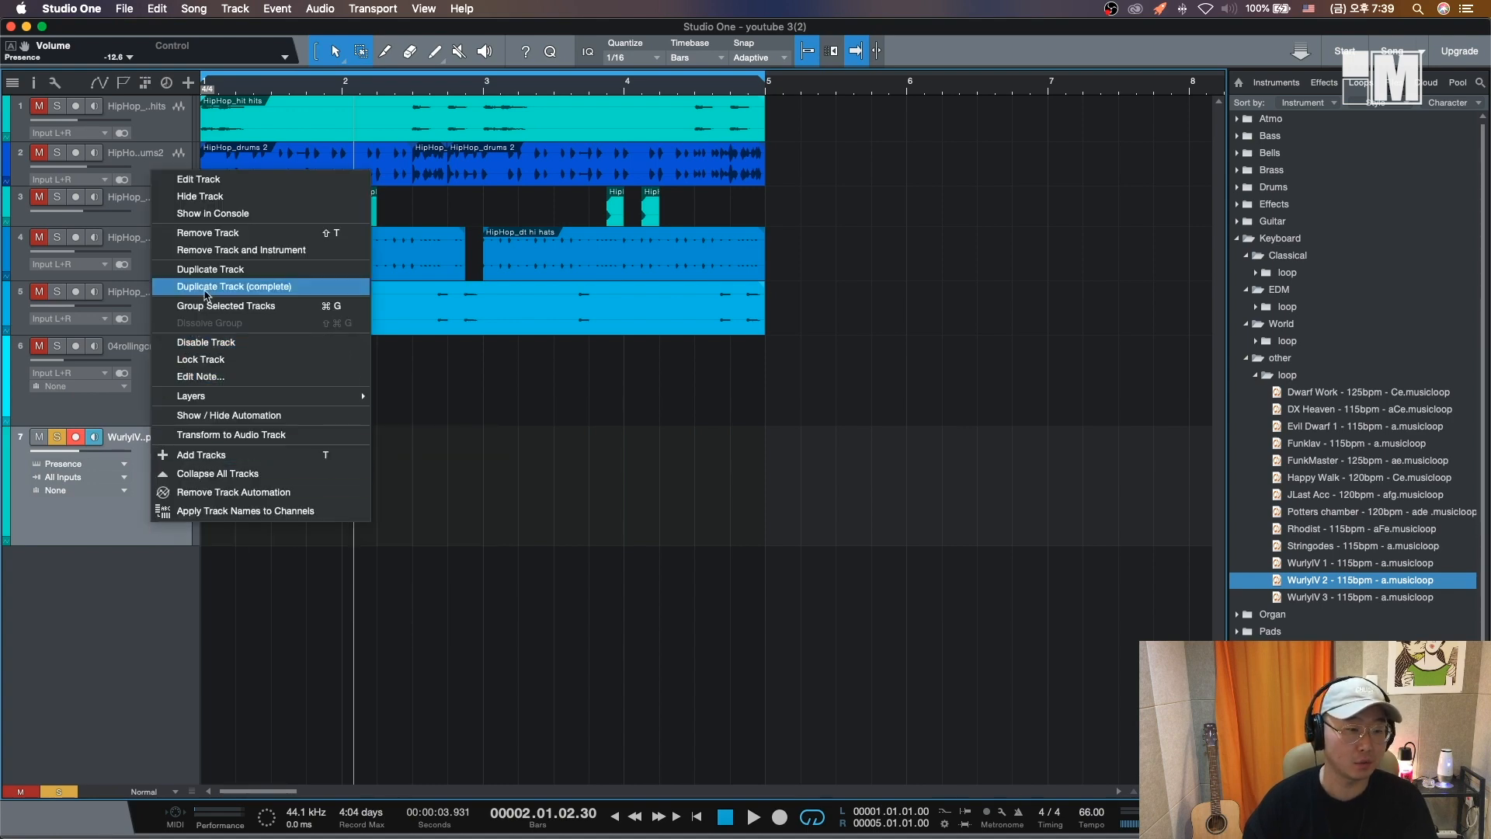
{"action": "left_click", "coordinate": [211, 241]}
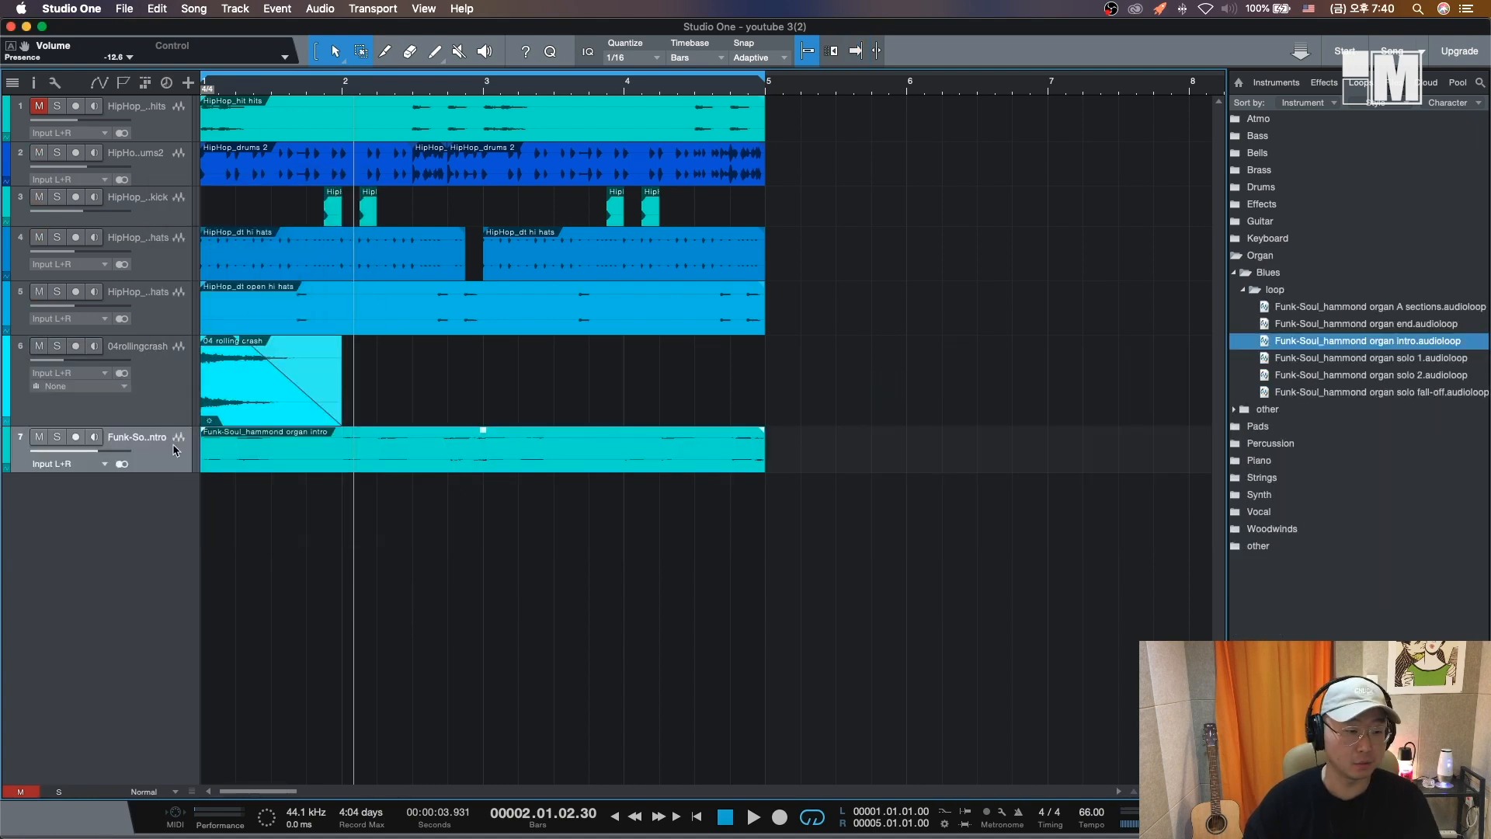
- Audition the Funk-Soul hammond organ intro track solo, then unsolo it and play it with the whole beat
{"action": "left_click", "coordinate": [57, 436]}
{"action": "left_click_drag", "start_coordinate": [170, 472], "coordinate": [165, 727]}
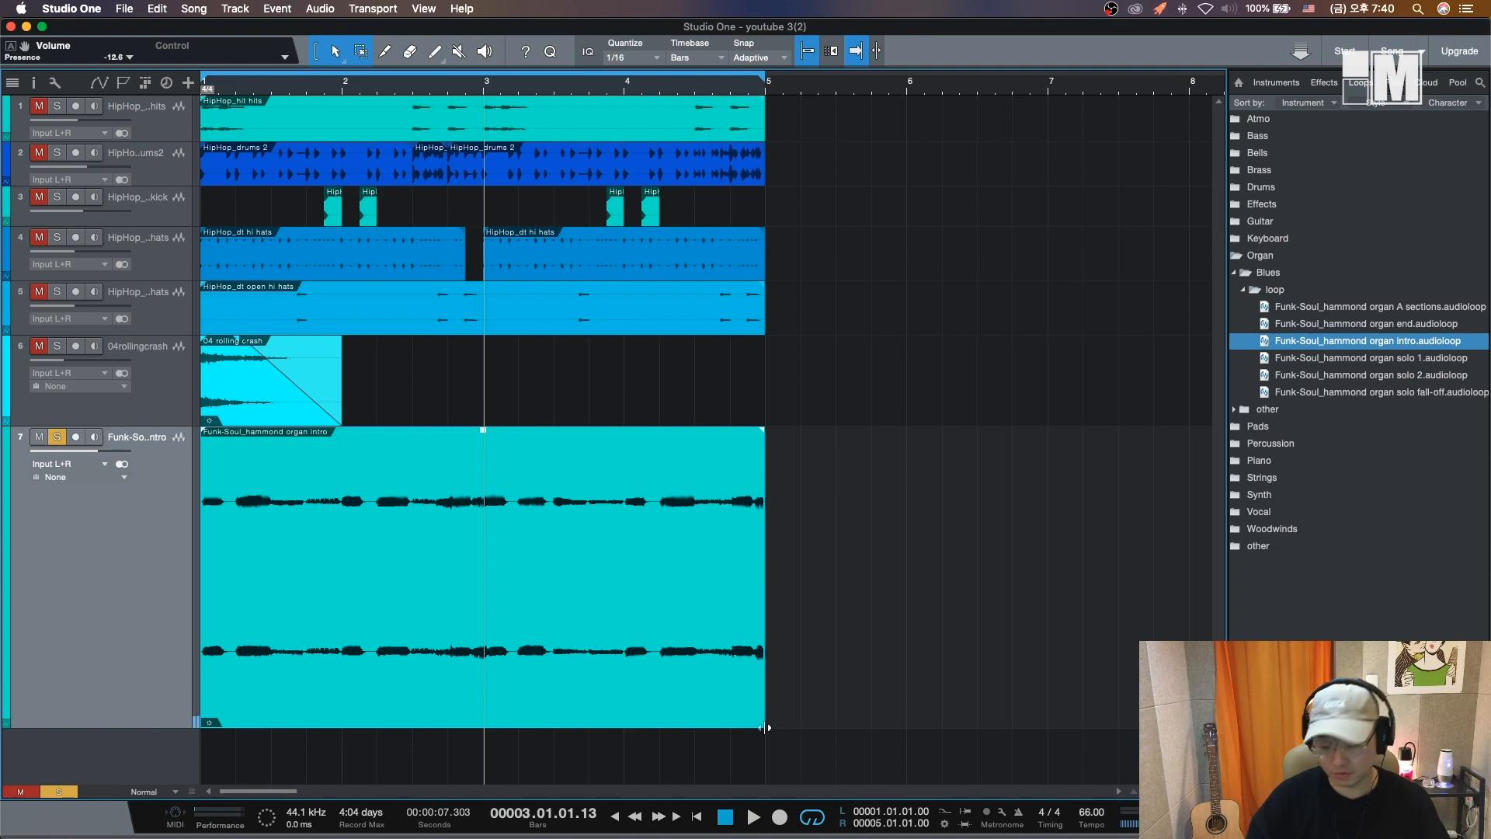
{"action": "key", "text": "s"}
{"action": "key", "text": "space"}
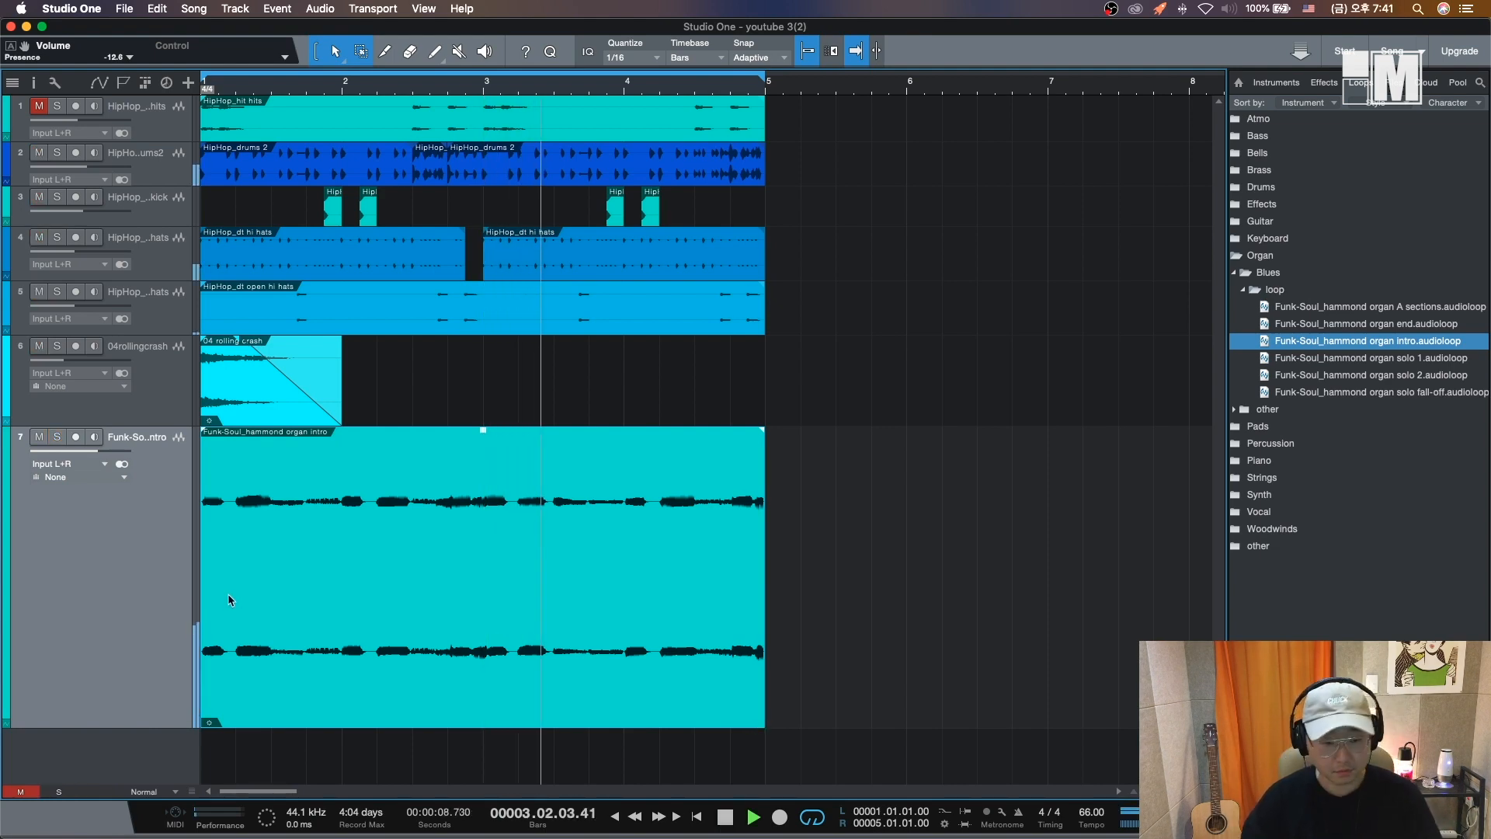
{"action": "key", "text": "comma"}
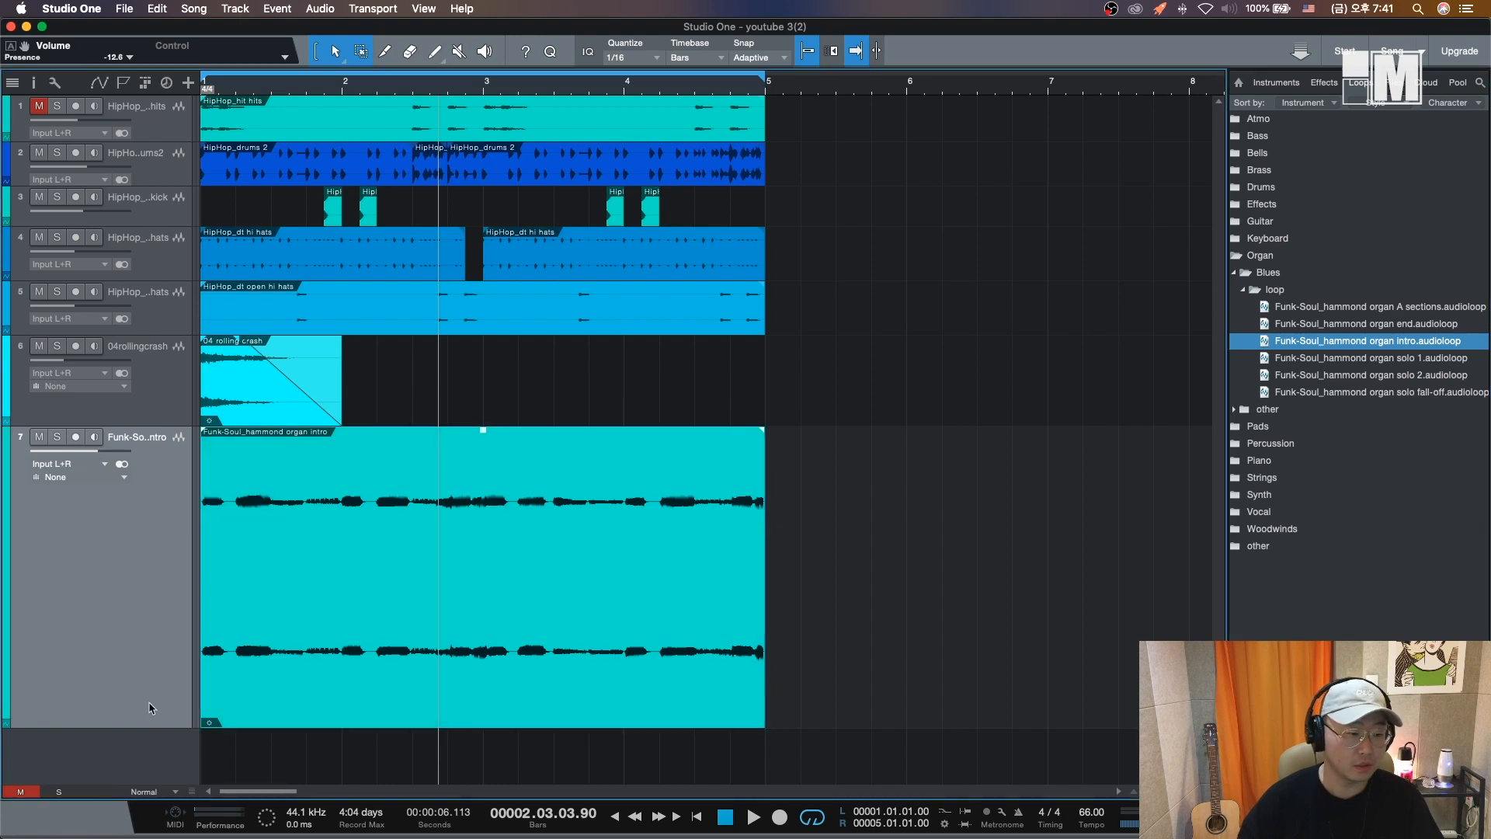
{"action": "left_click_drag", "start_coordinate": [152, 728], "coordinate": [134, 549]}
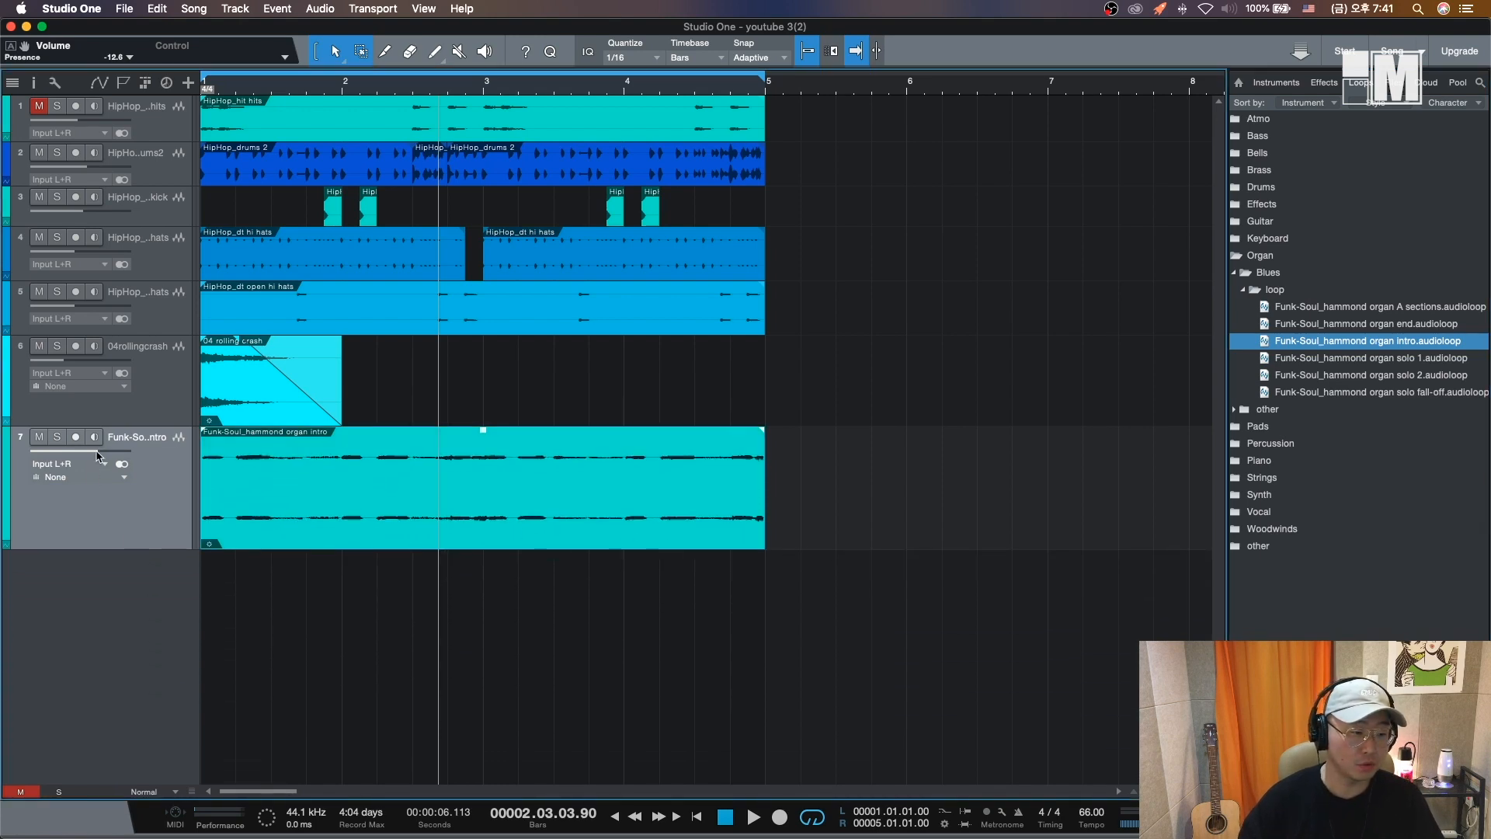
- Raise the Funk-Soul organ track's volume to about +8.7 dB, solo it and play it back from the start
{"action": "left_click_drag", "start_coordinate": [99, 451], "coordinate": [113, 451]}
{"action": "key", "text": "comma"}
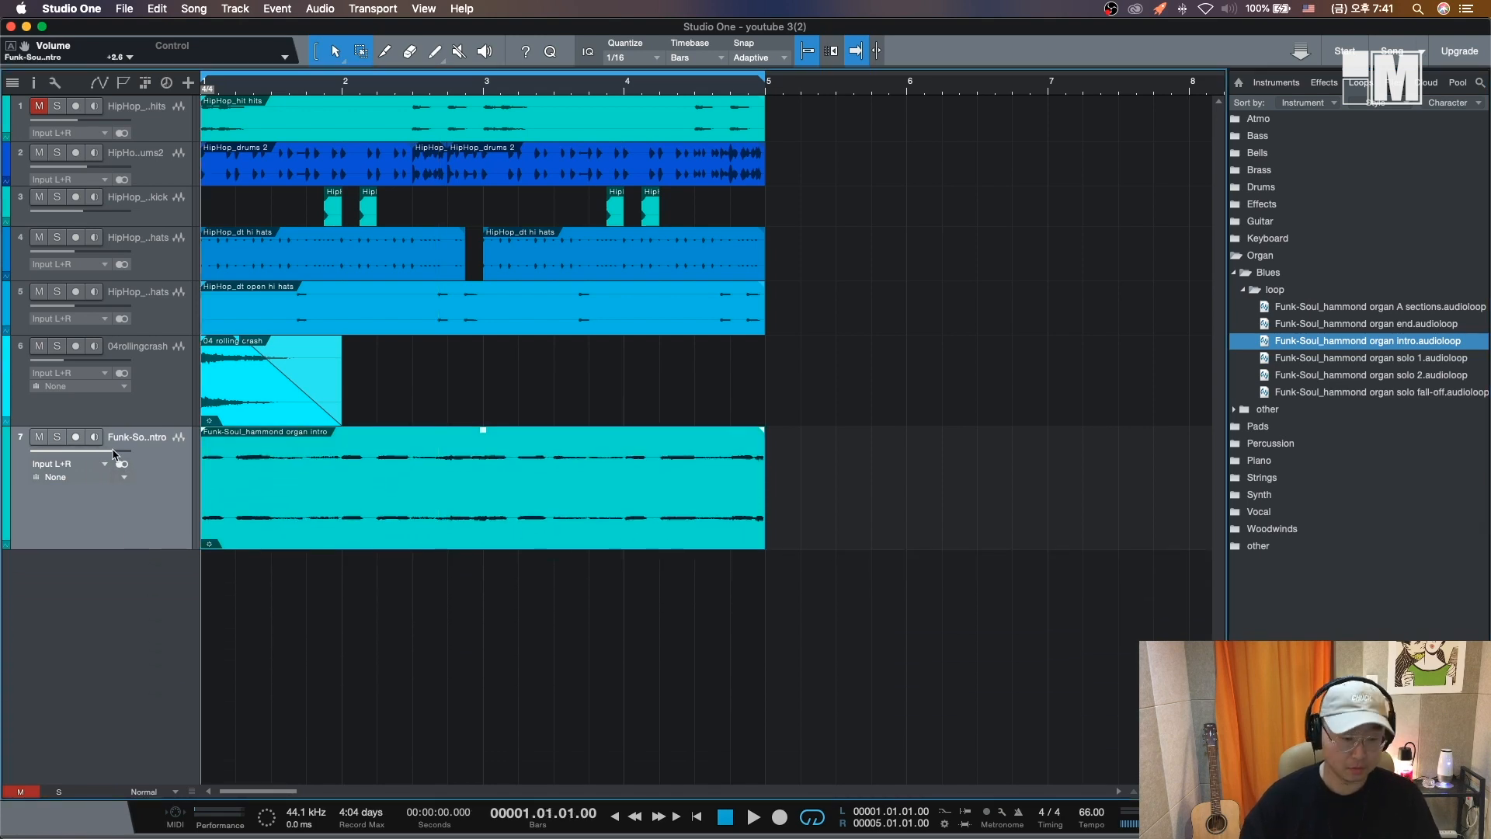
{"action": "left_click", "coordinate": [57, 437]}
{"action": "key", "text": "space"}
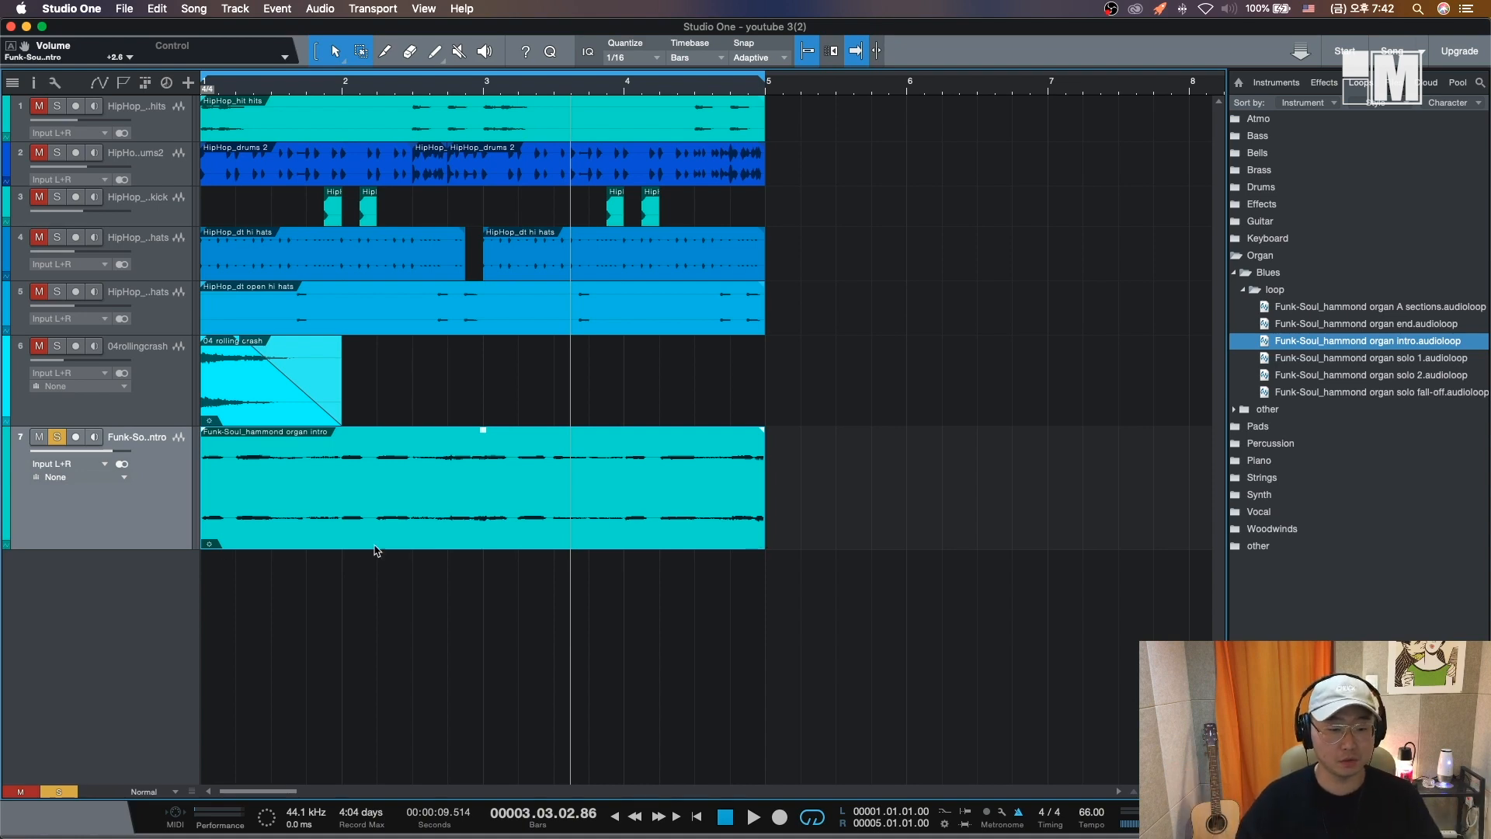
{"action": "key", "text": "space"}
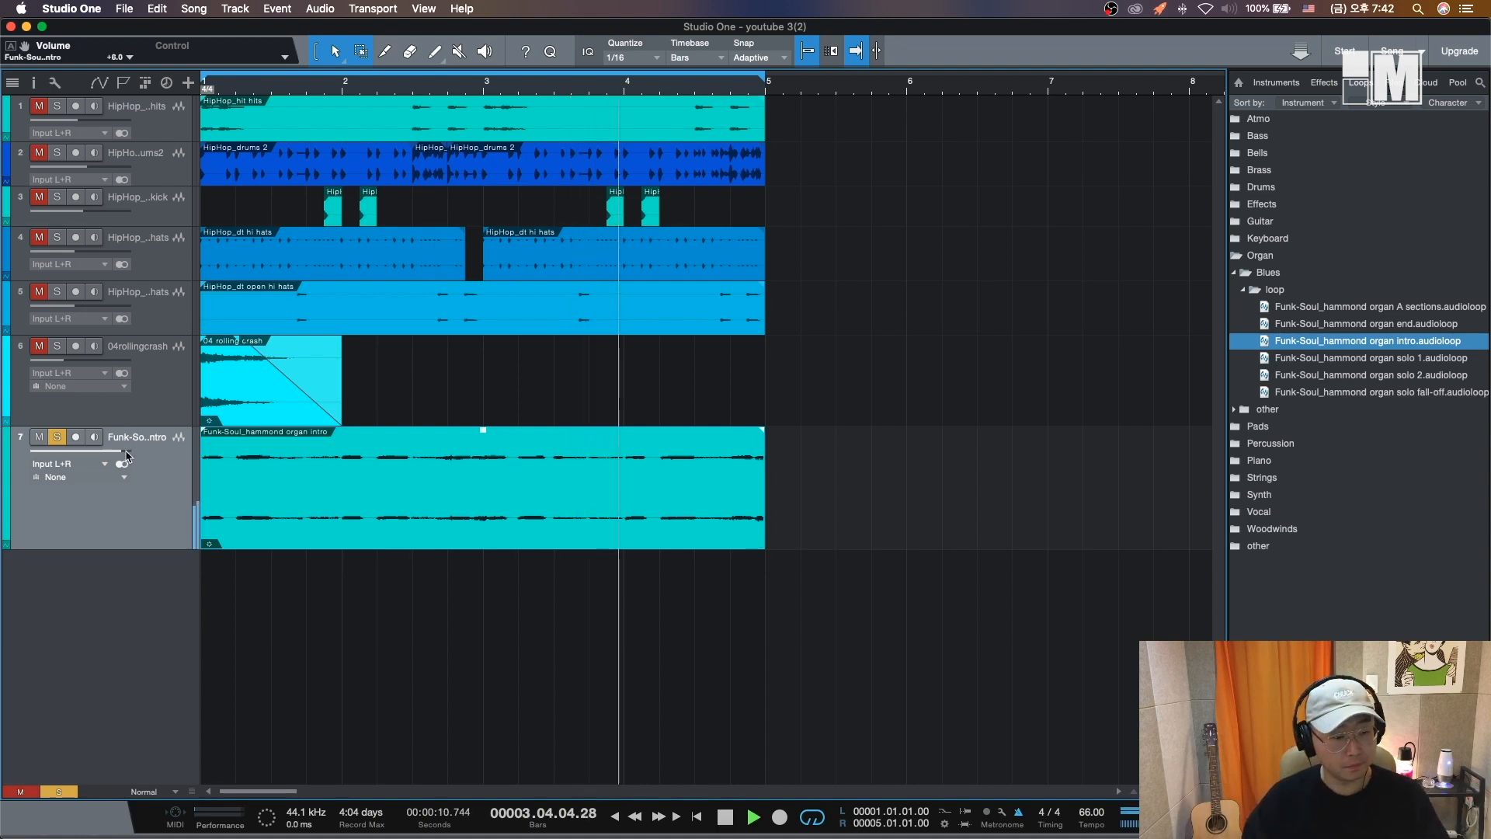
{"action": "left_click_drag", "start_coordinate": [122, 444], "coordinate": [147, 457]}
{"action": "key", "text": "space"}
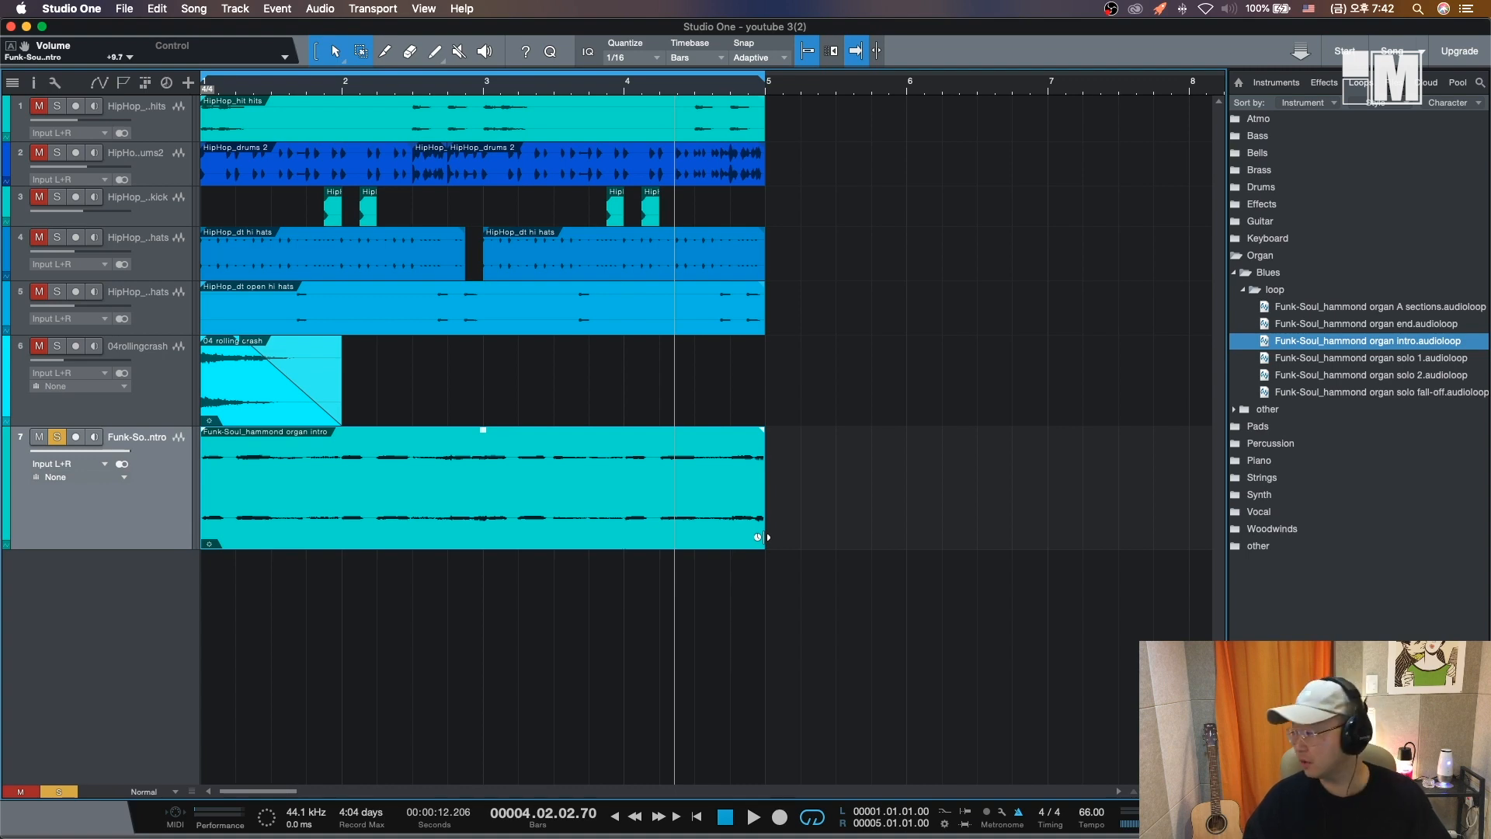
- Shorten the organ intro event from its end and play it back from the start
{"action": "left_click_drag", "start_coordinate": [765, 537], "coordinate": [484, 540]}
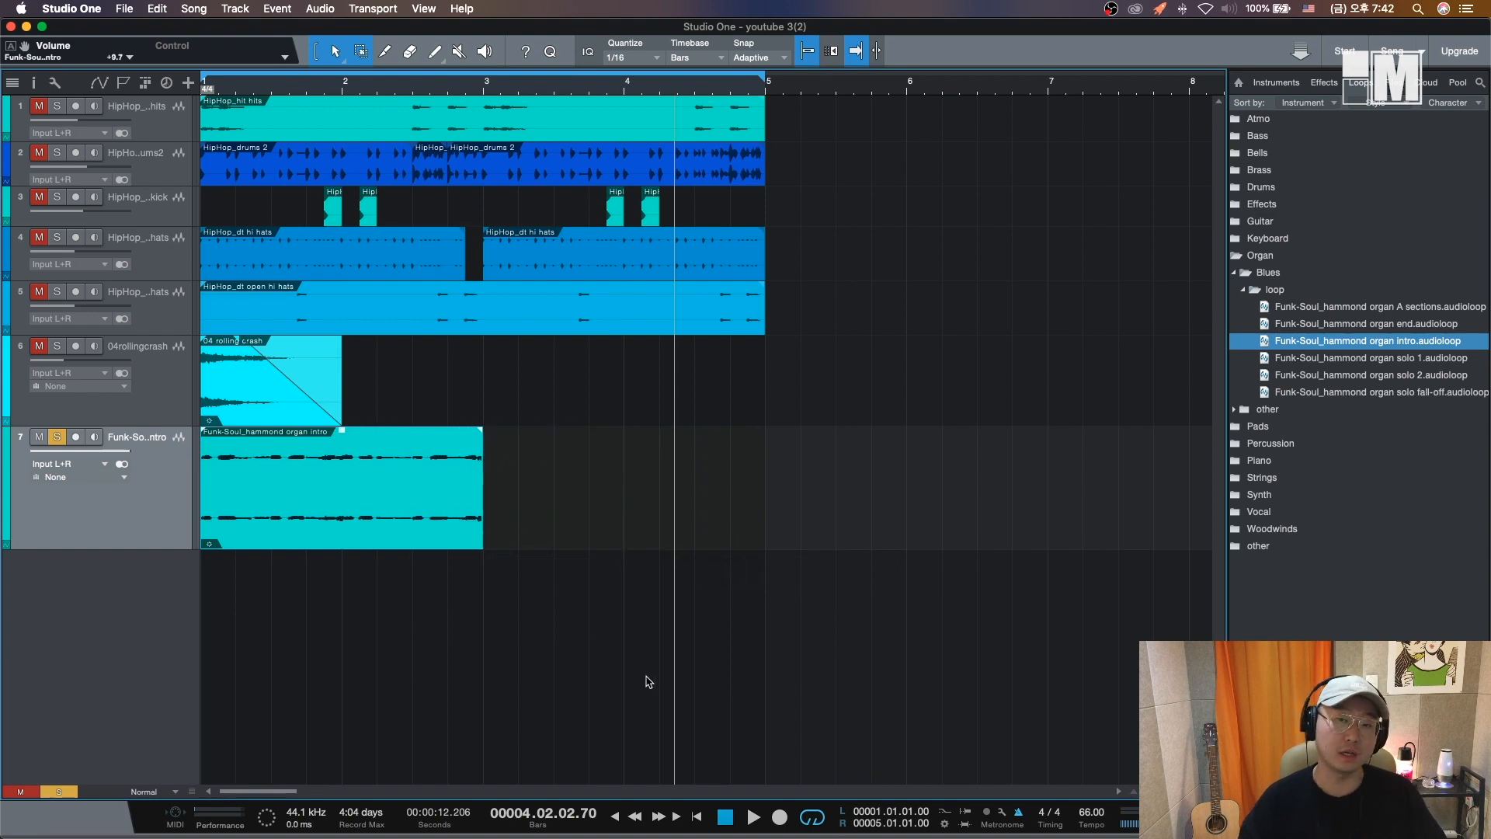
{"action": "key", "text": "comma"}
{"action": "key", "text": "space"}
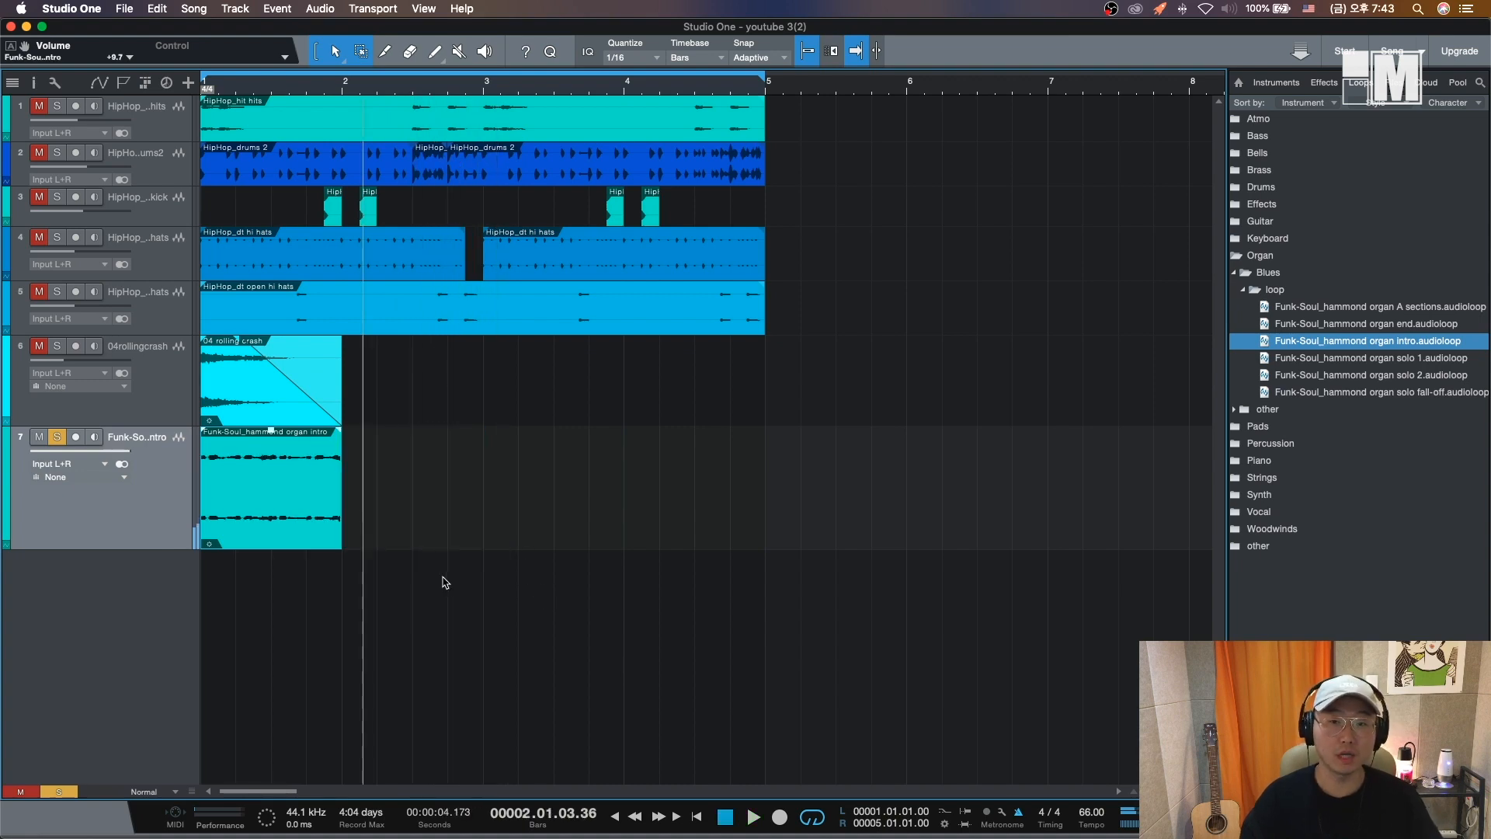
- Trim the organ event to two bars, repeat it to fill bars 3 to 5, and play the beat from the start
{"action": "left_click_drag", "start_coordinate": [337, 546], "coordinate": [479, 551]}
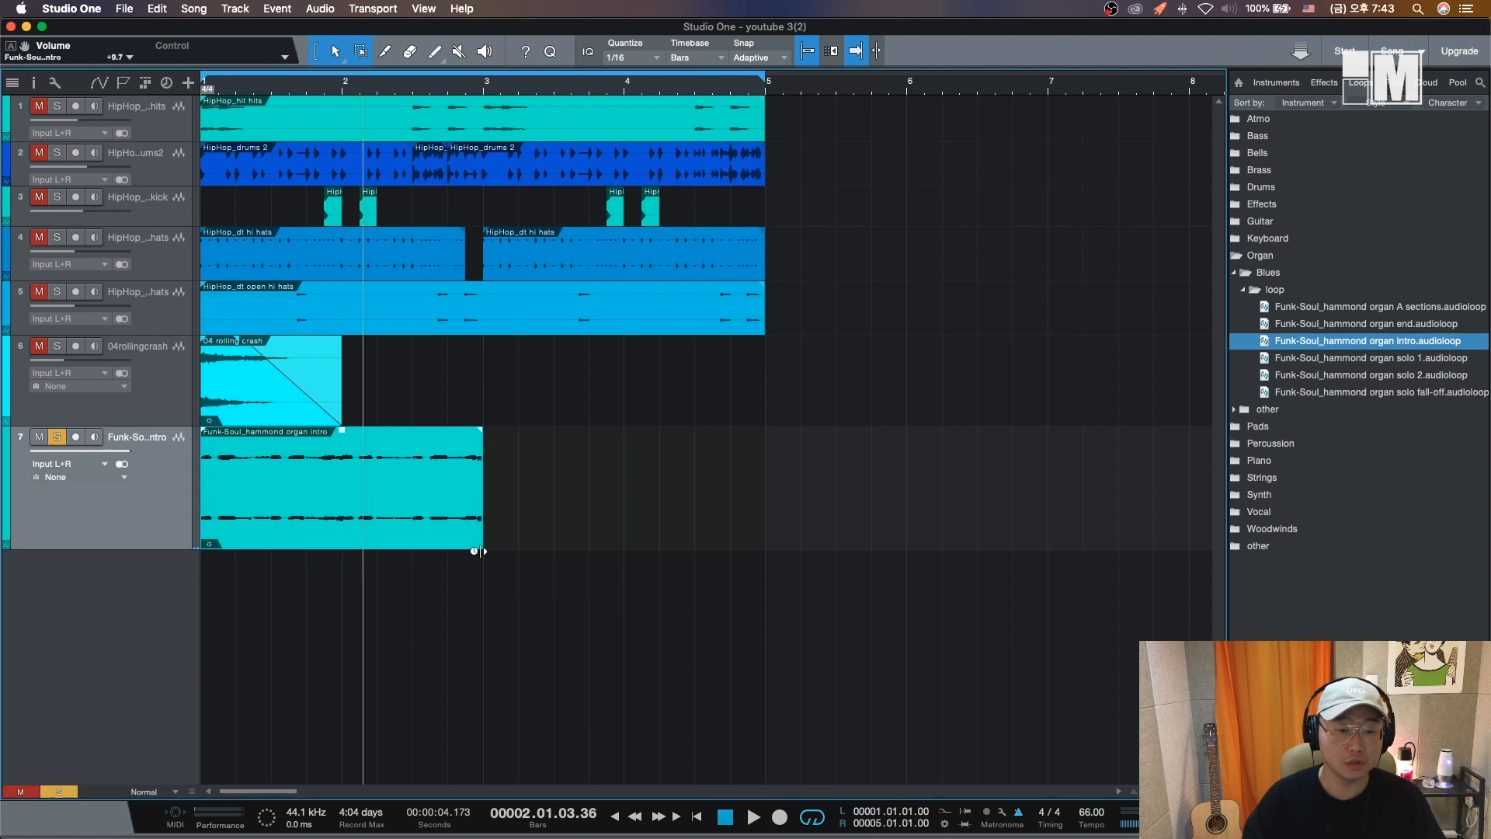
{"action": "left_click_drag", "start_coordinate": [363, 532], "coordinate": [588, 538]}
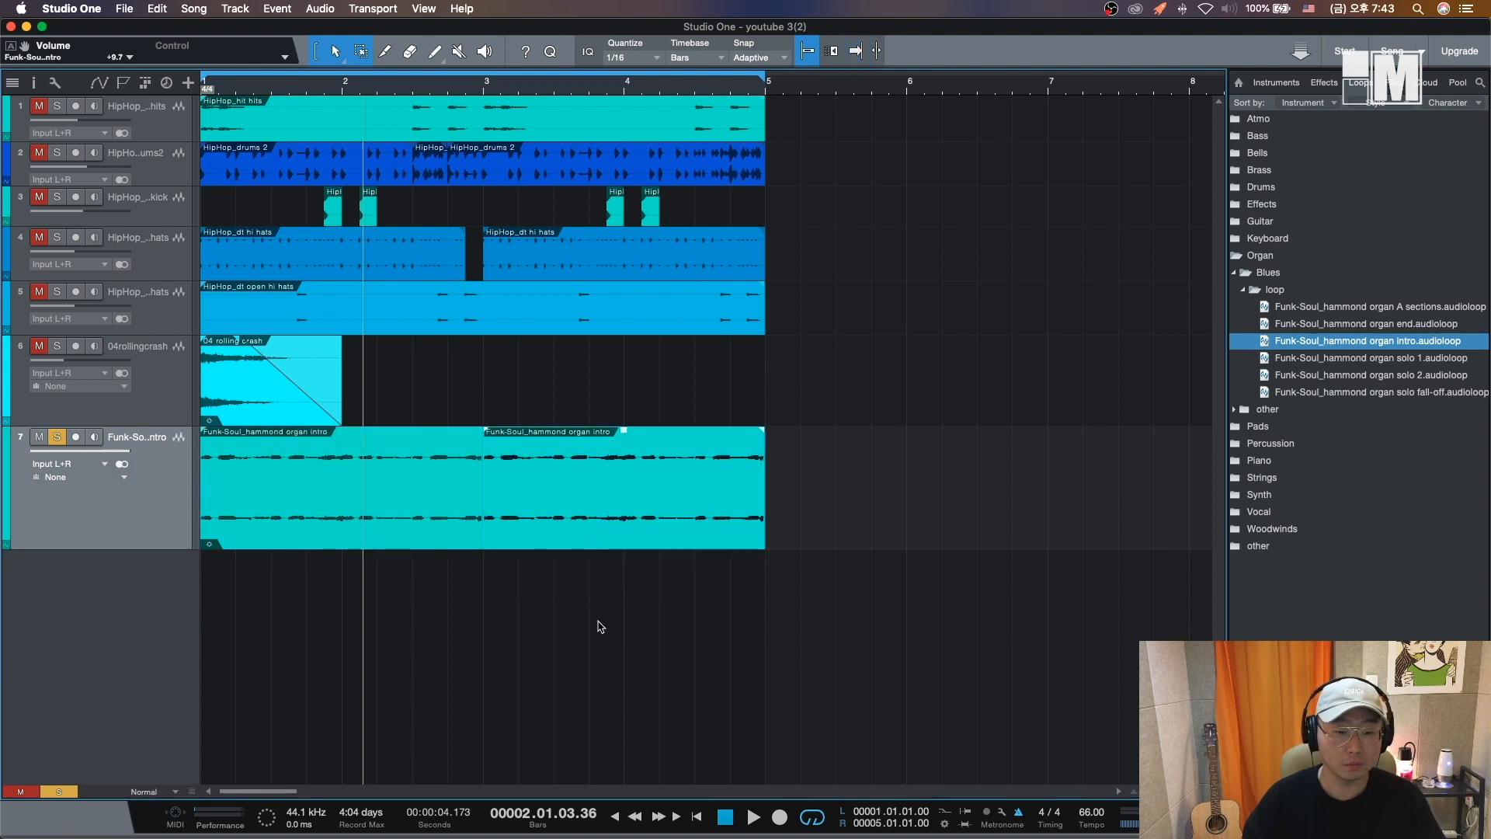
{"action": "key", "text": "Home"}
{"action": "key", "text": "space"}
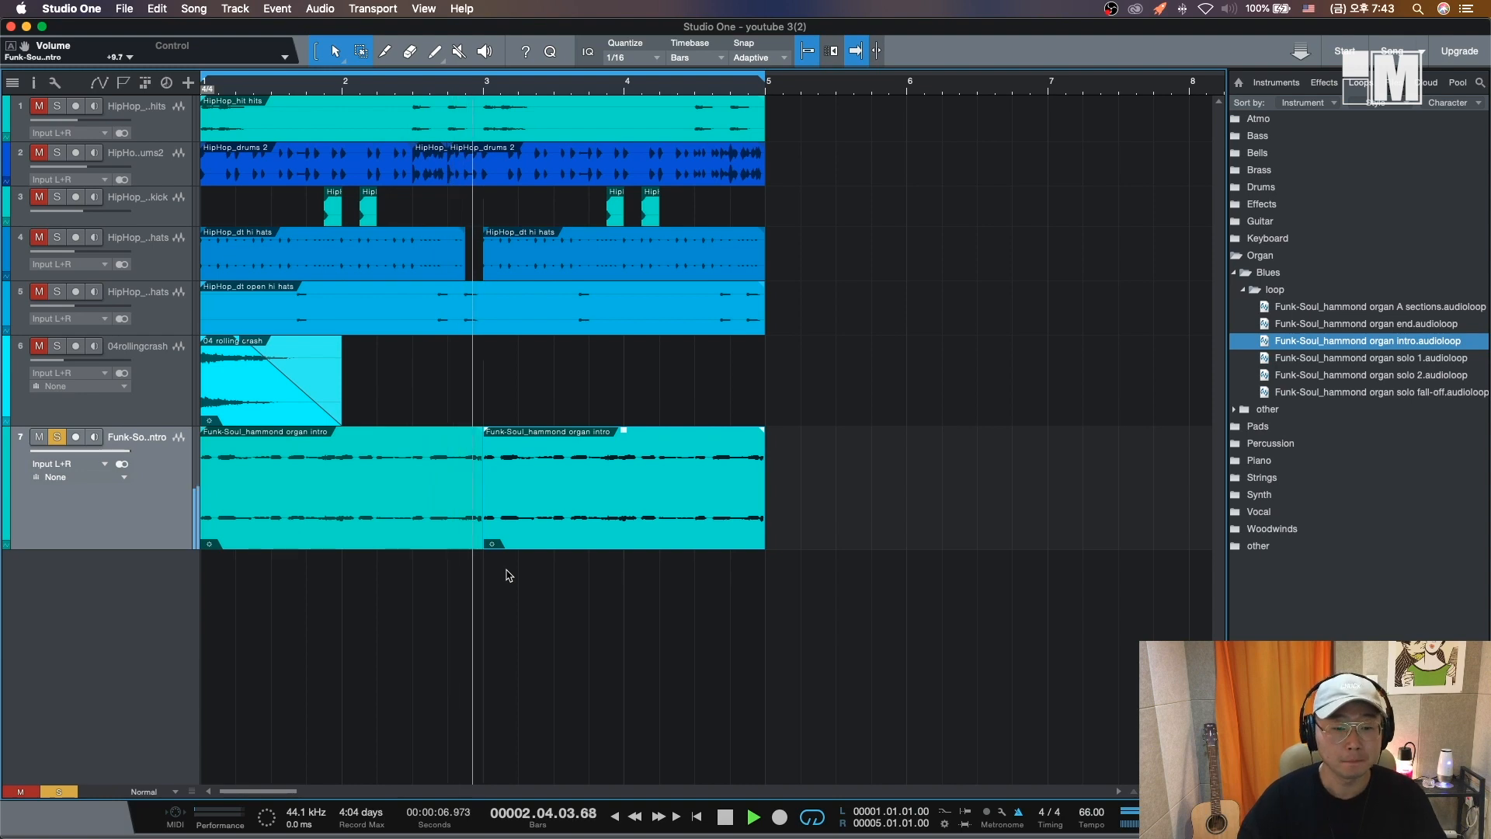
{"action": "key", "text": "space"}
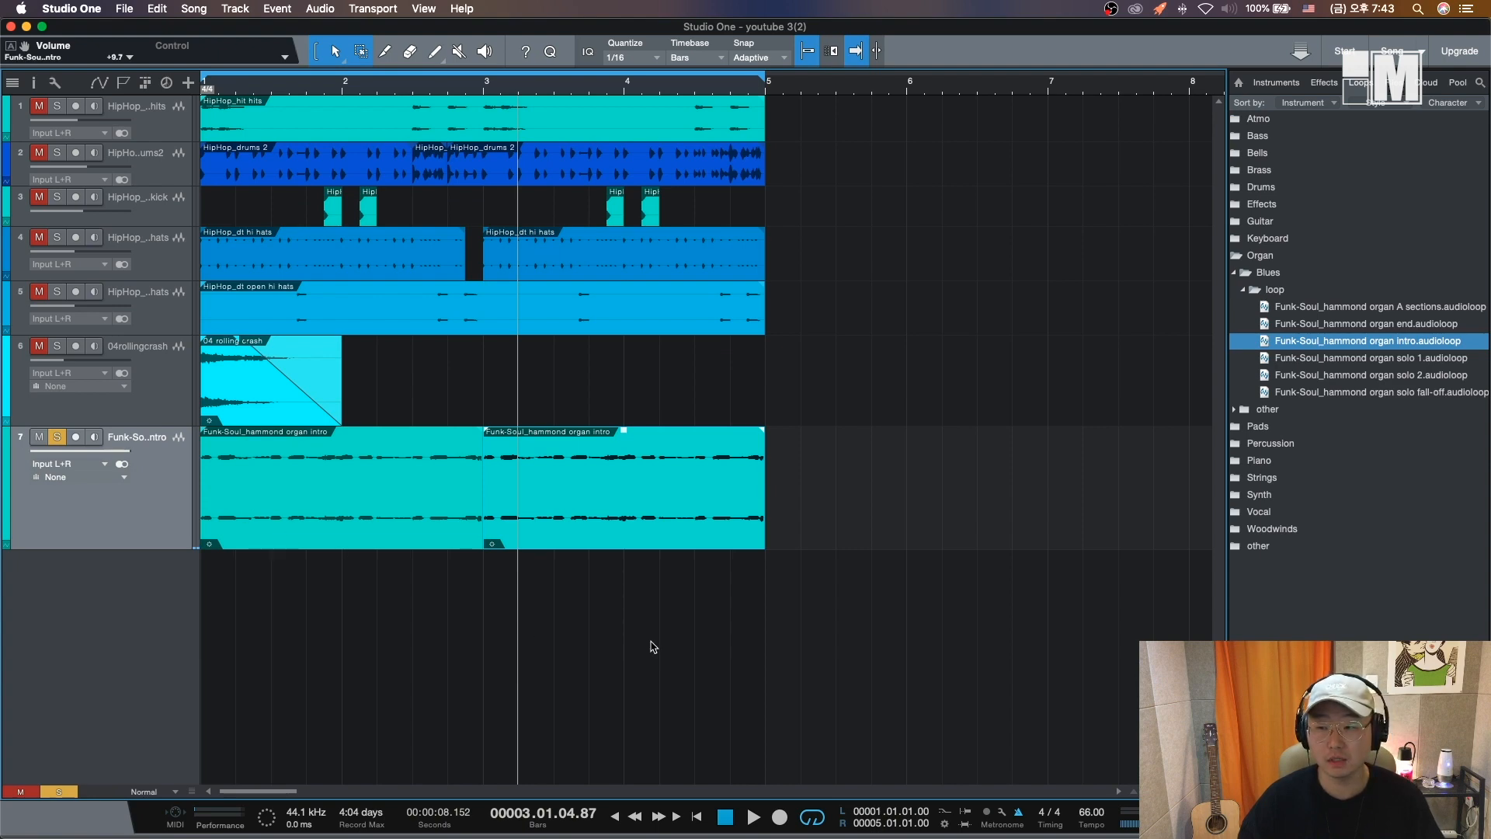
- Select both organ events on track 7 and delete them
{"action": "left_click_drag", "start_coordinate": [735, 644], "coordinate": [412, 429]}
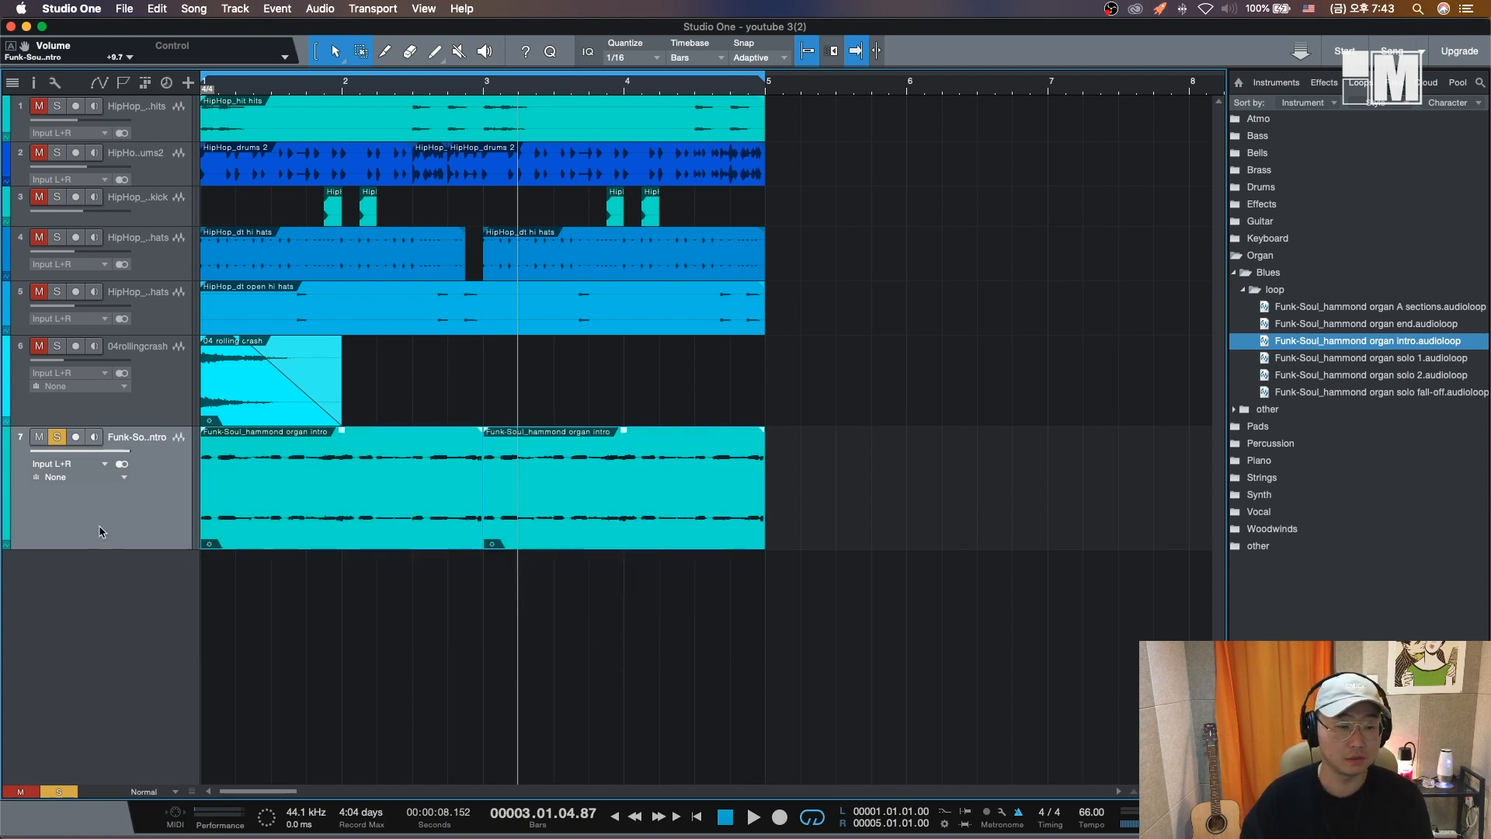
{"action": "left_click_drag", "start_coordinate": [244, 597], "coordinate": [581, 530]}
{"action": "left_click_drag", "start_coordinate": [599, 596], "coordinate": [371, 525]}
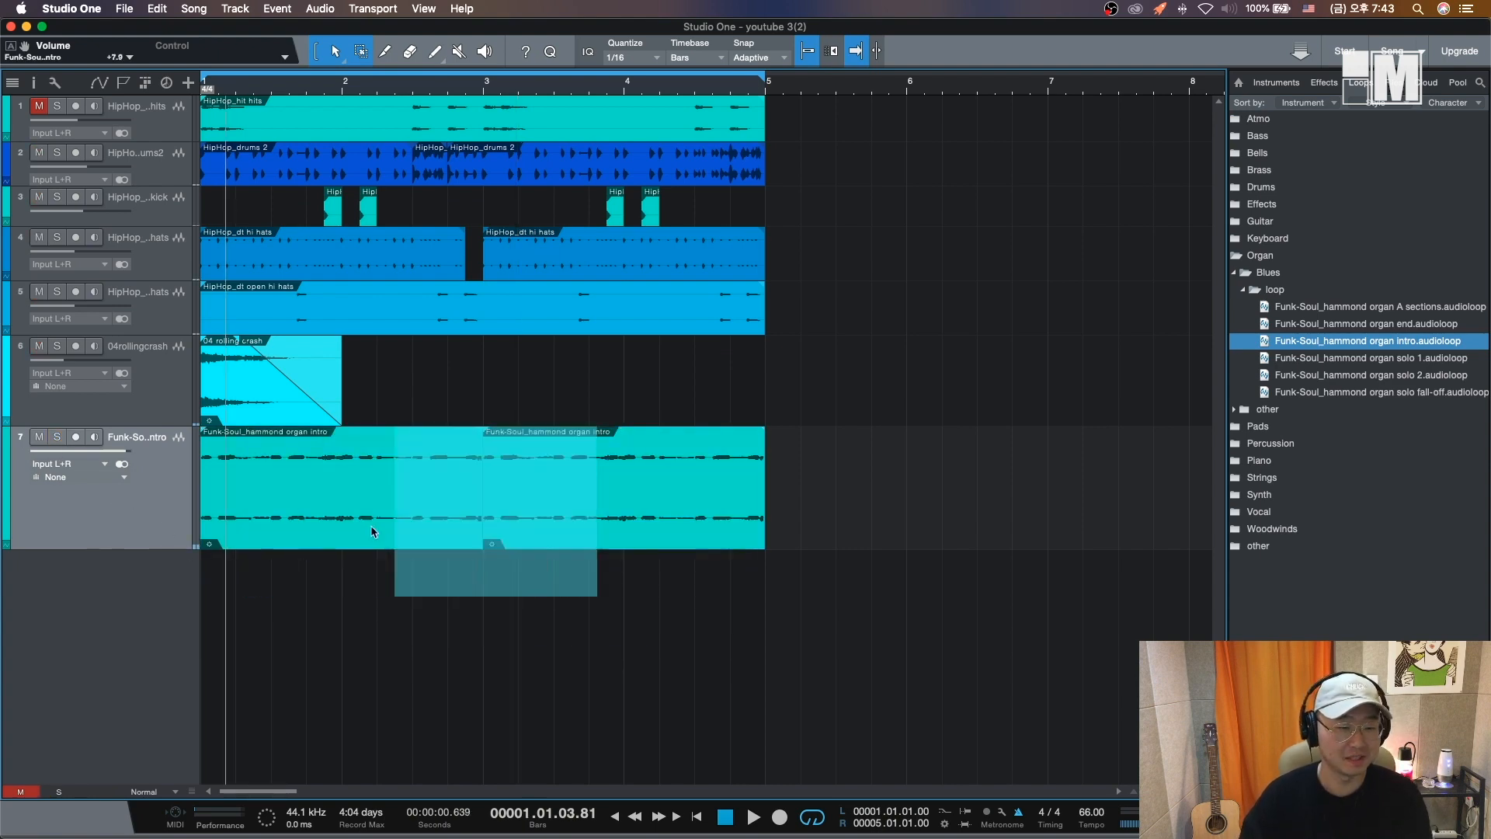
{"action": "key", "text": "Delete"}
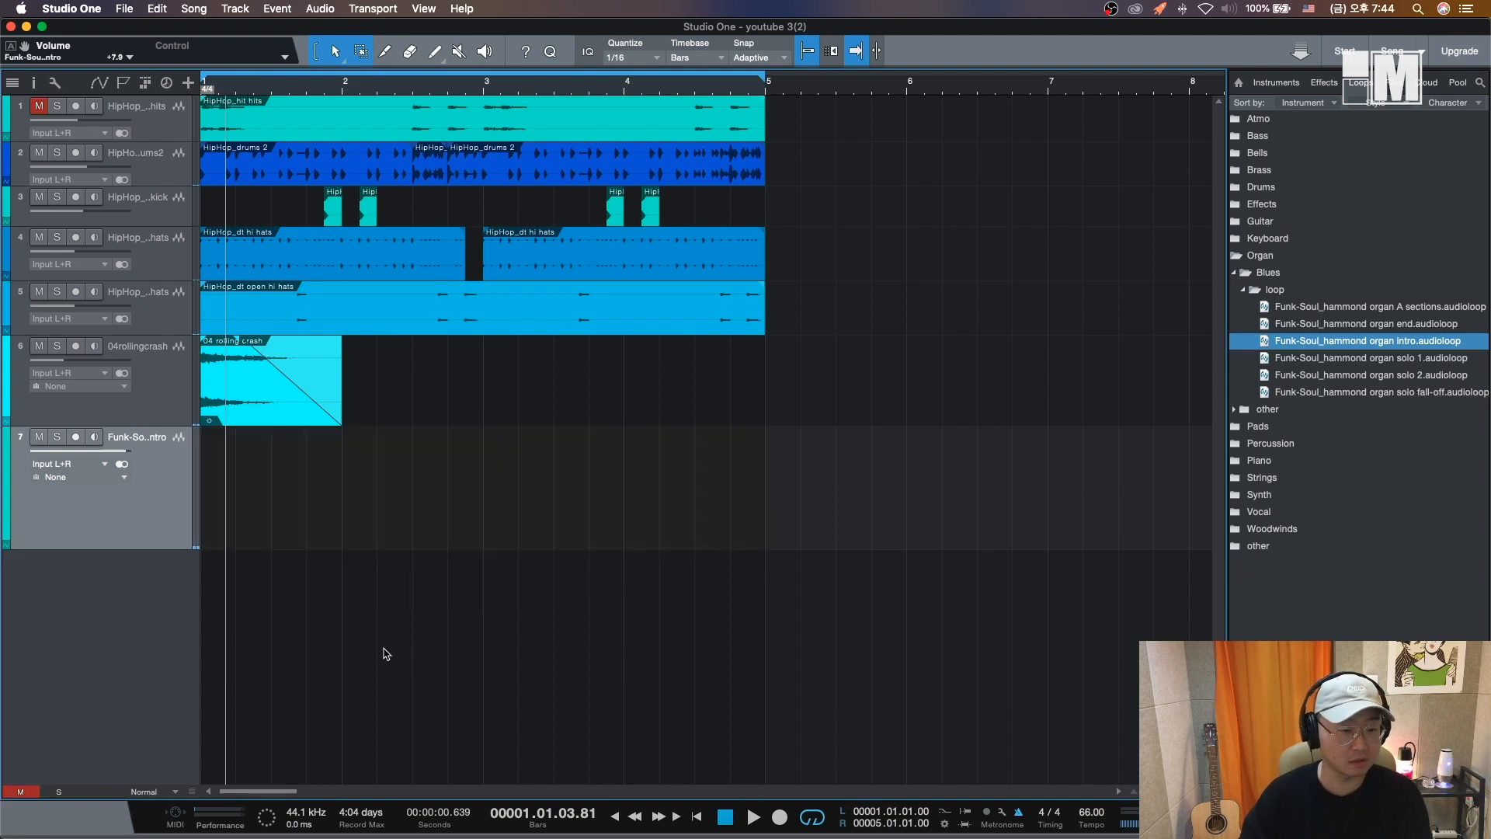
- Place the 01 Pad2 Abmin.audioloop from the Pads HipHop loops on track 7 starting at bar 1
{"action": "right_click", "coordinate": [156, 491]}
{"action": "left_click", "coordinate": [195, 566]}
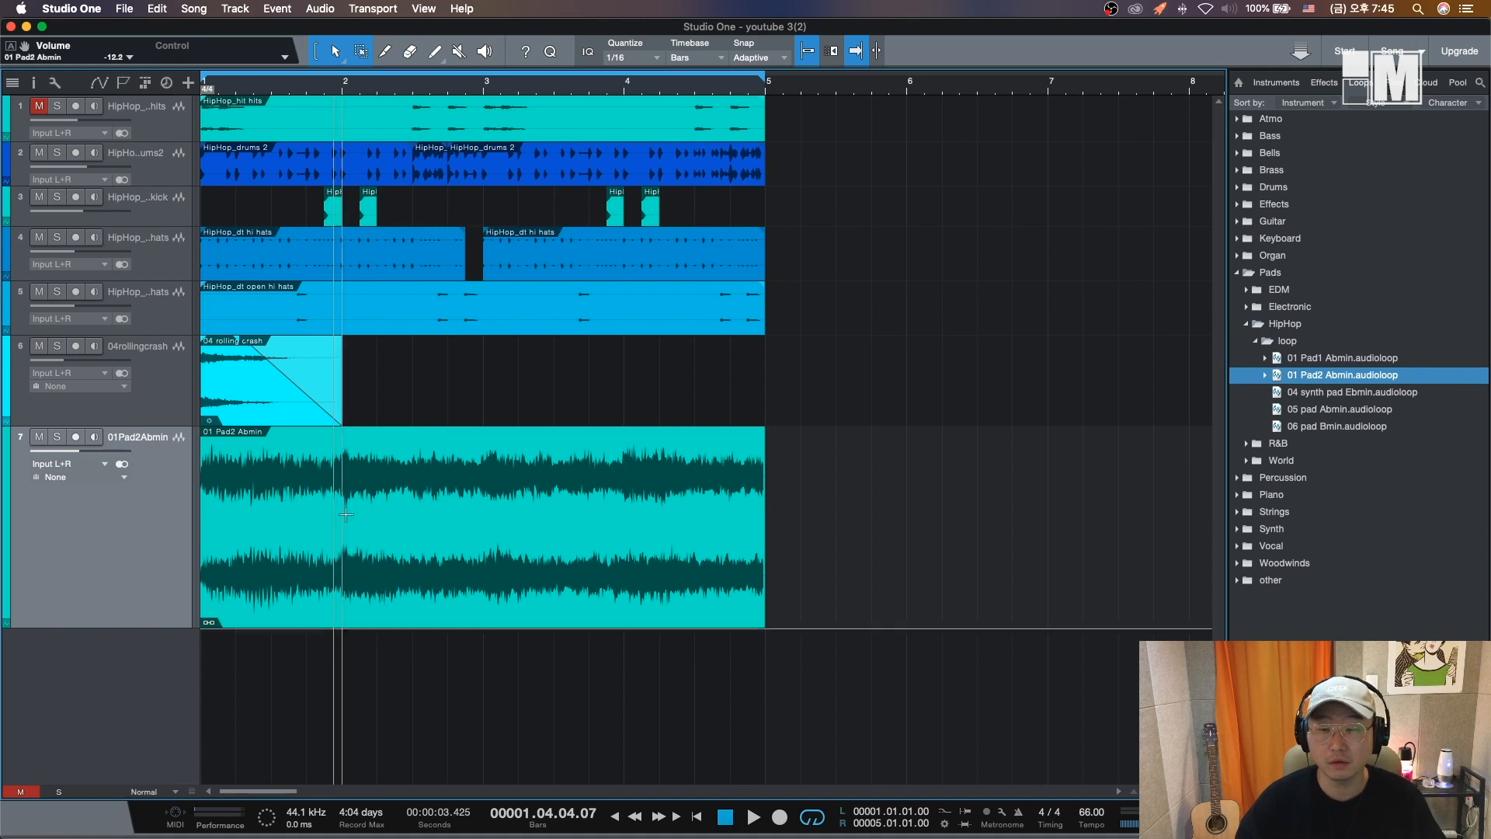
{"action": "key", "text": "Home"}
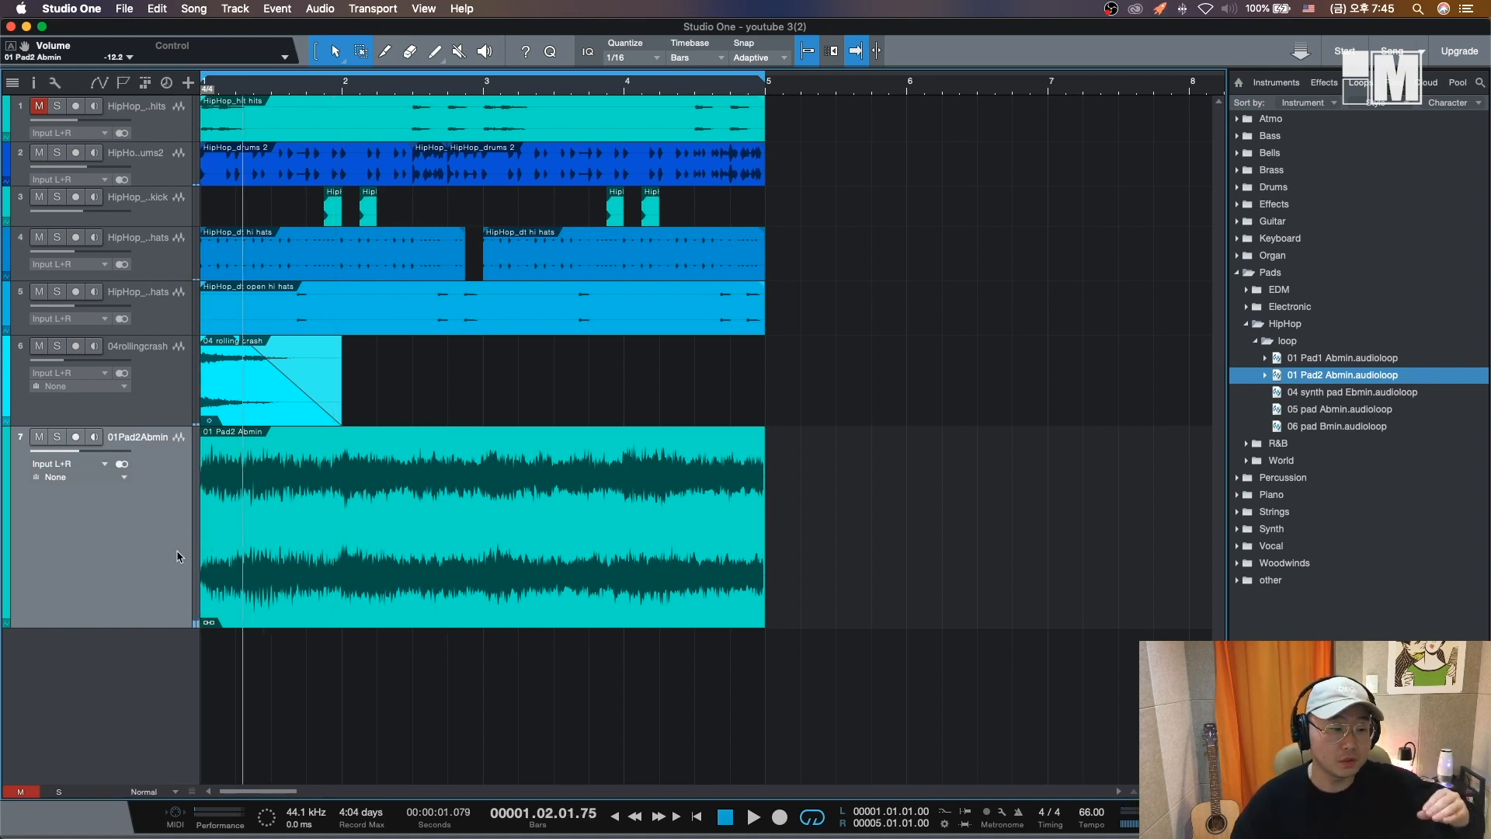
- Open the Inspector, enlarge its event section and dissolve the pad's audio part
{"action": "left_click", "coordinate": [36, 84]}
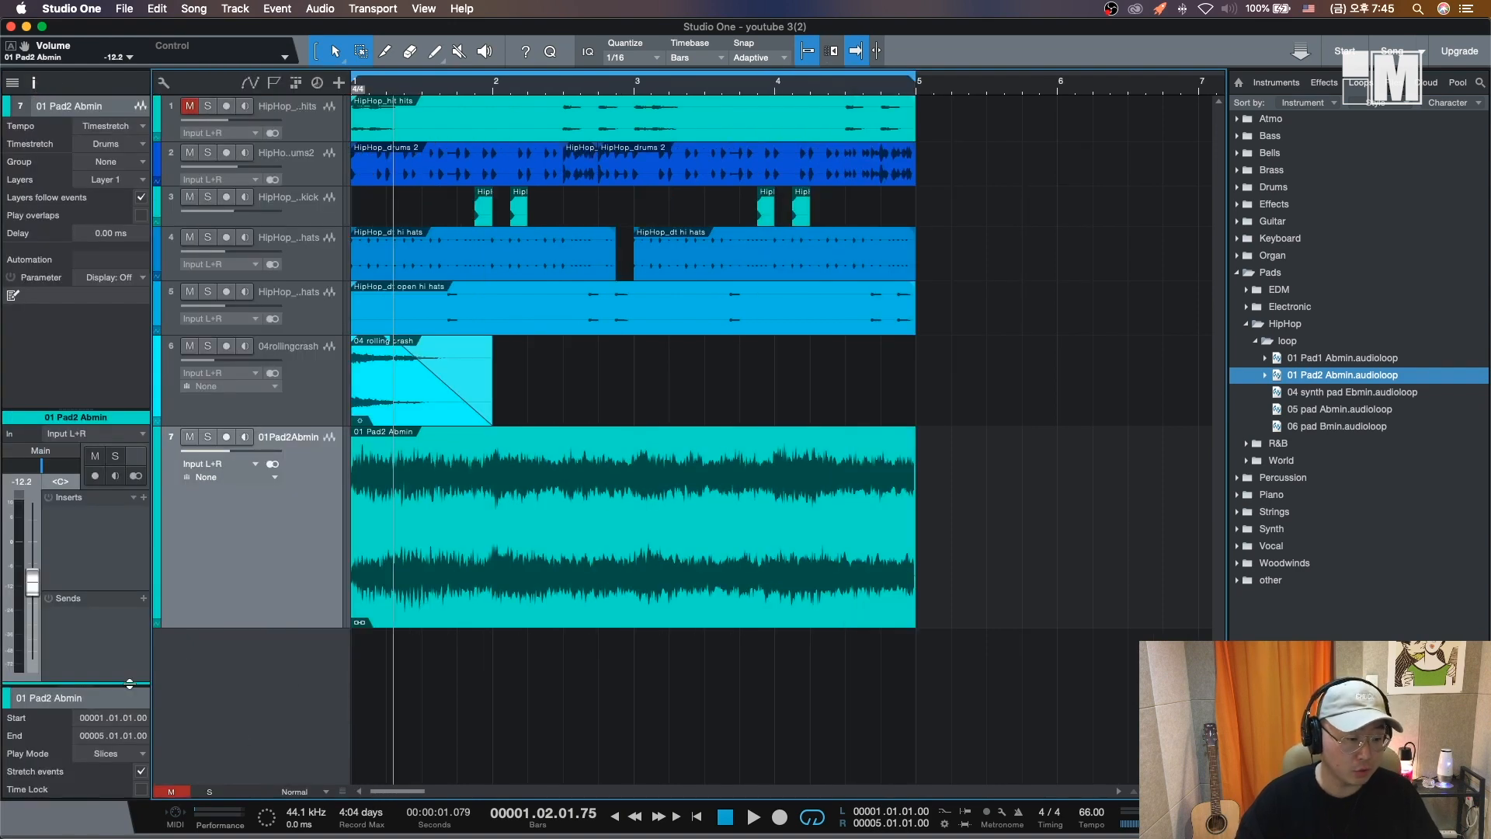
{"action": "left_click_drag", "start_coordinate": [129, 683], "coordinate": [129, 576]}
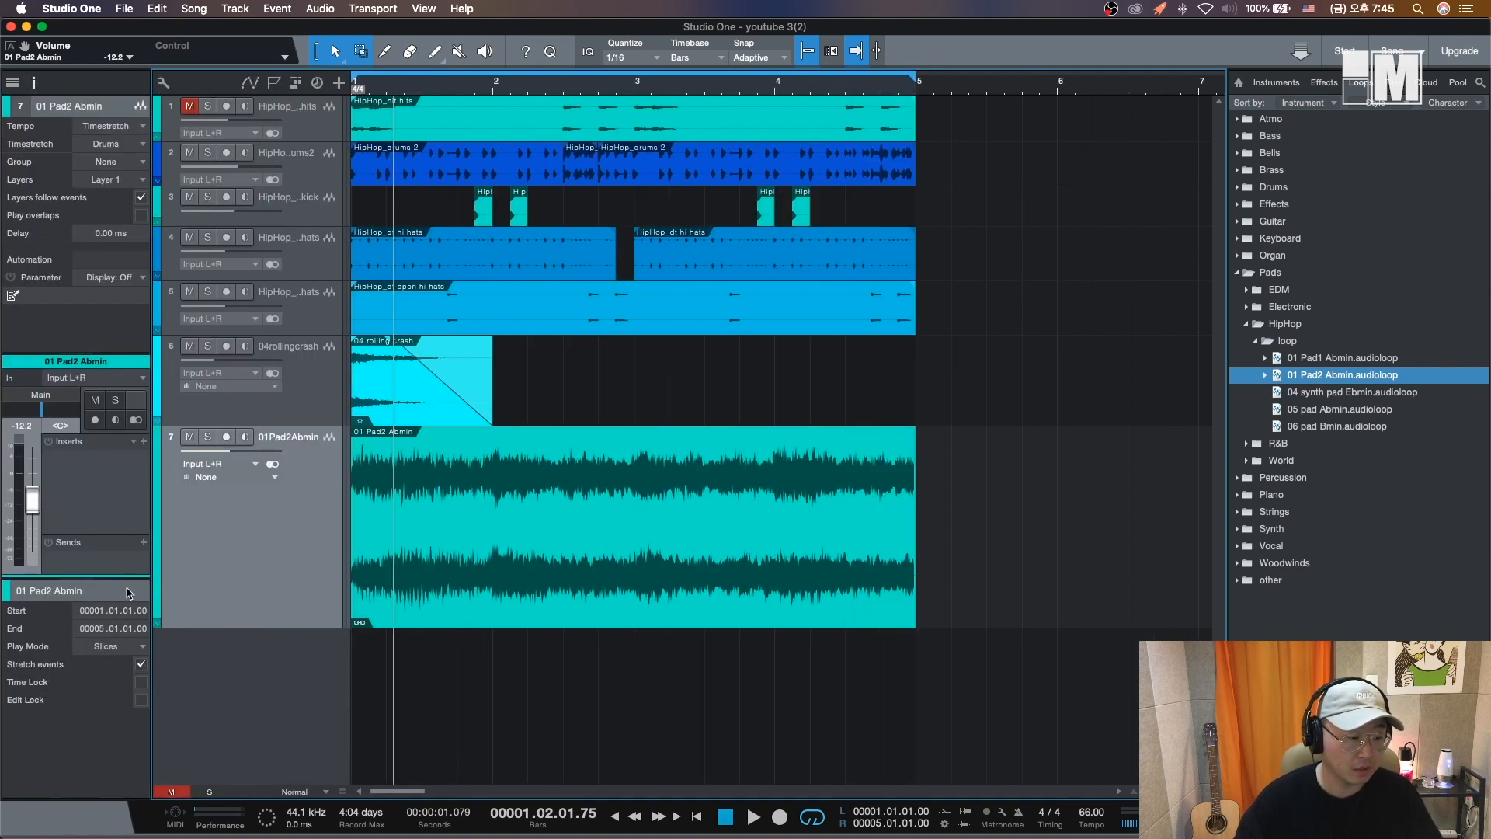
{"action": "left_click", "coordinate": [501, 660]}
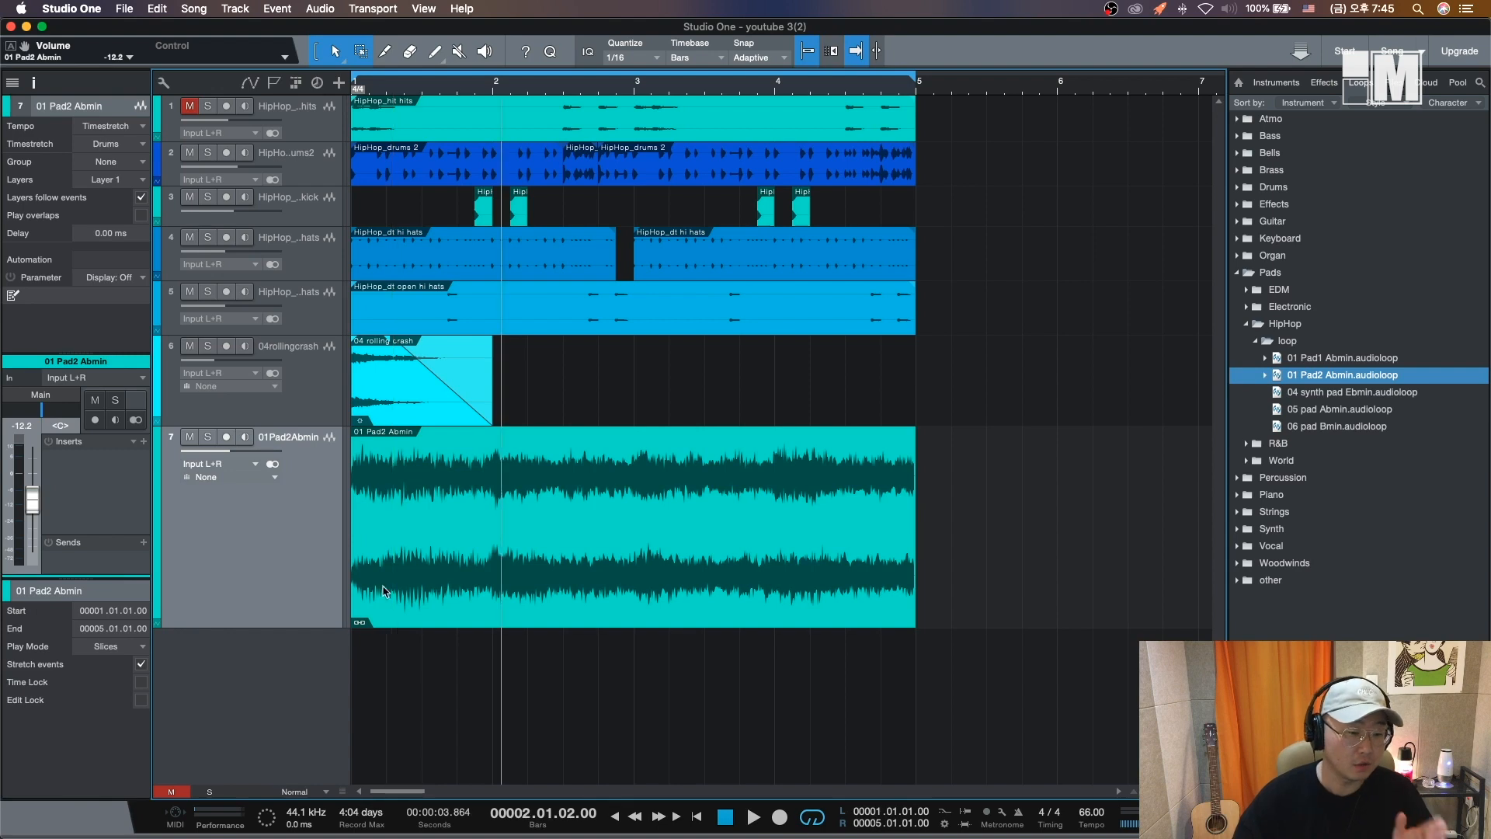
{"action": "left_click", "coordinate": [435, 602]}
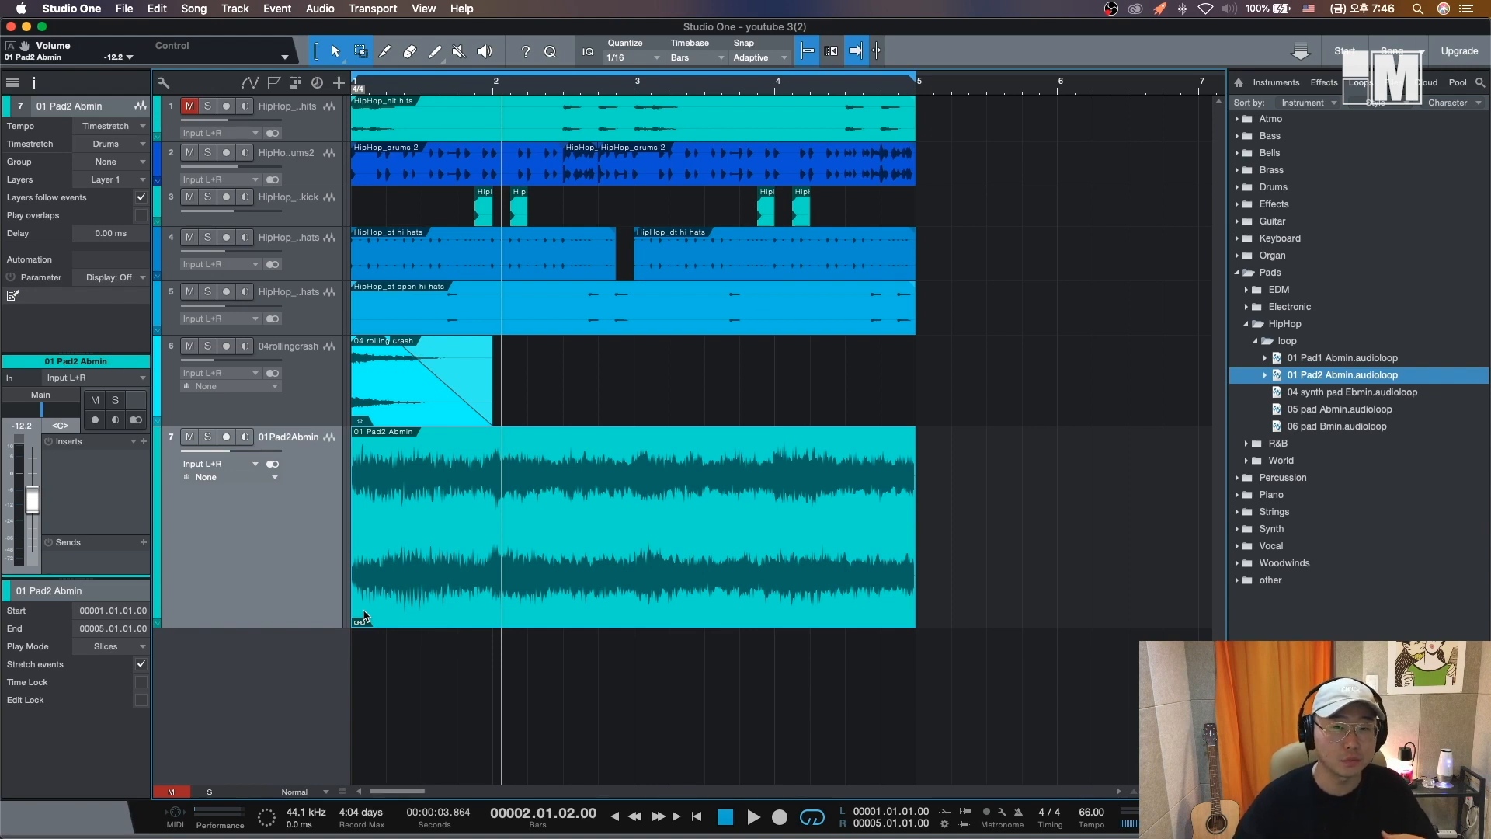
{"action": "right_click", "coordinate": [377, 569]}
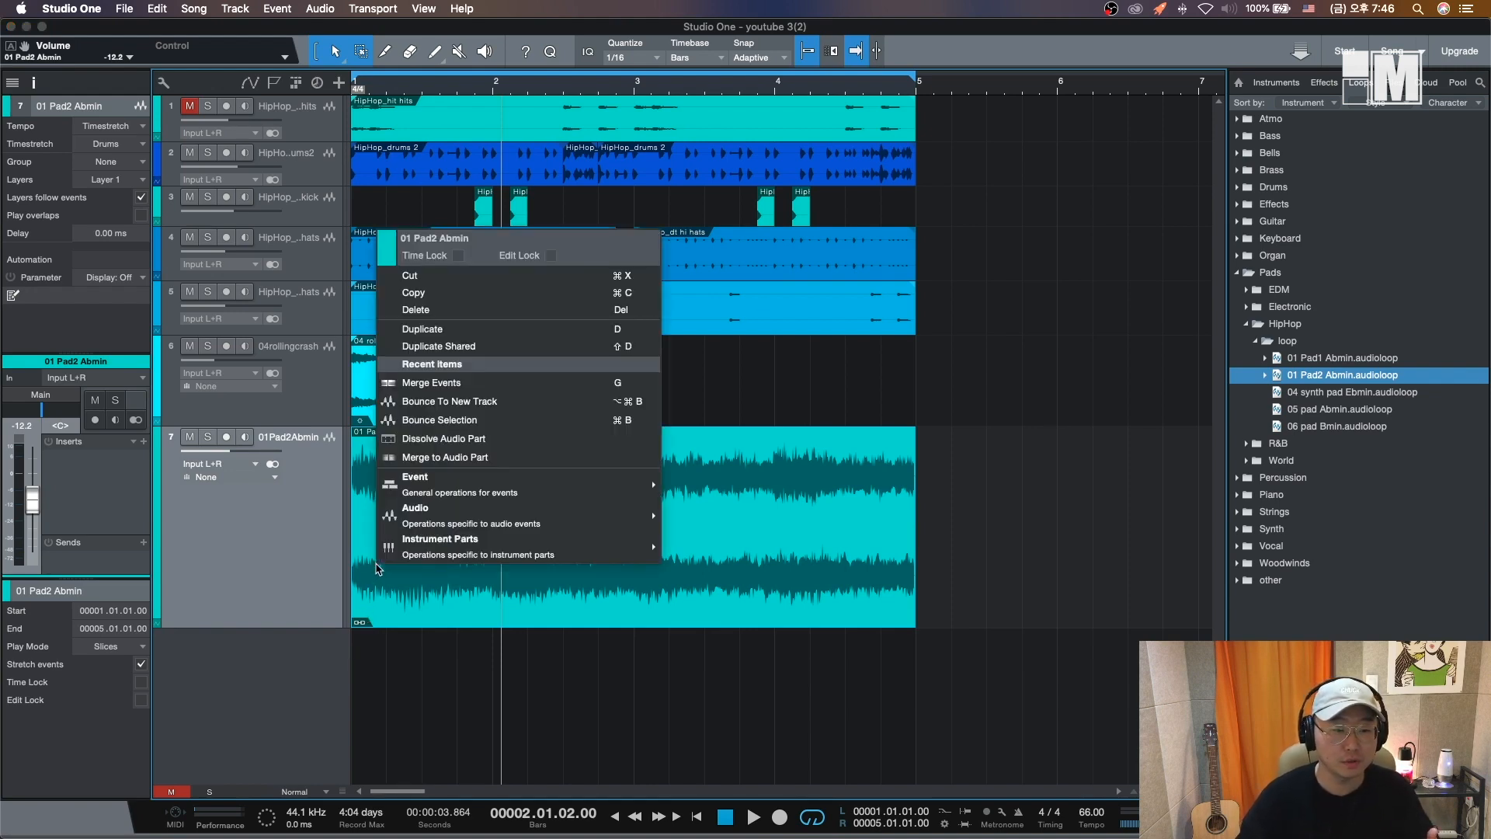
{"action": "left_click", "coordinate": [607, 681]}
{"action": "right_click", "coordinate": [394, 594]}
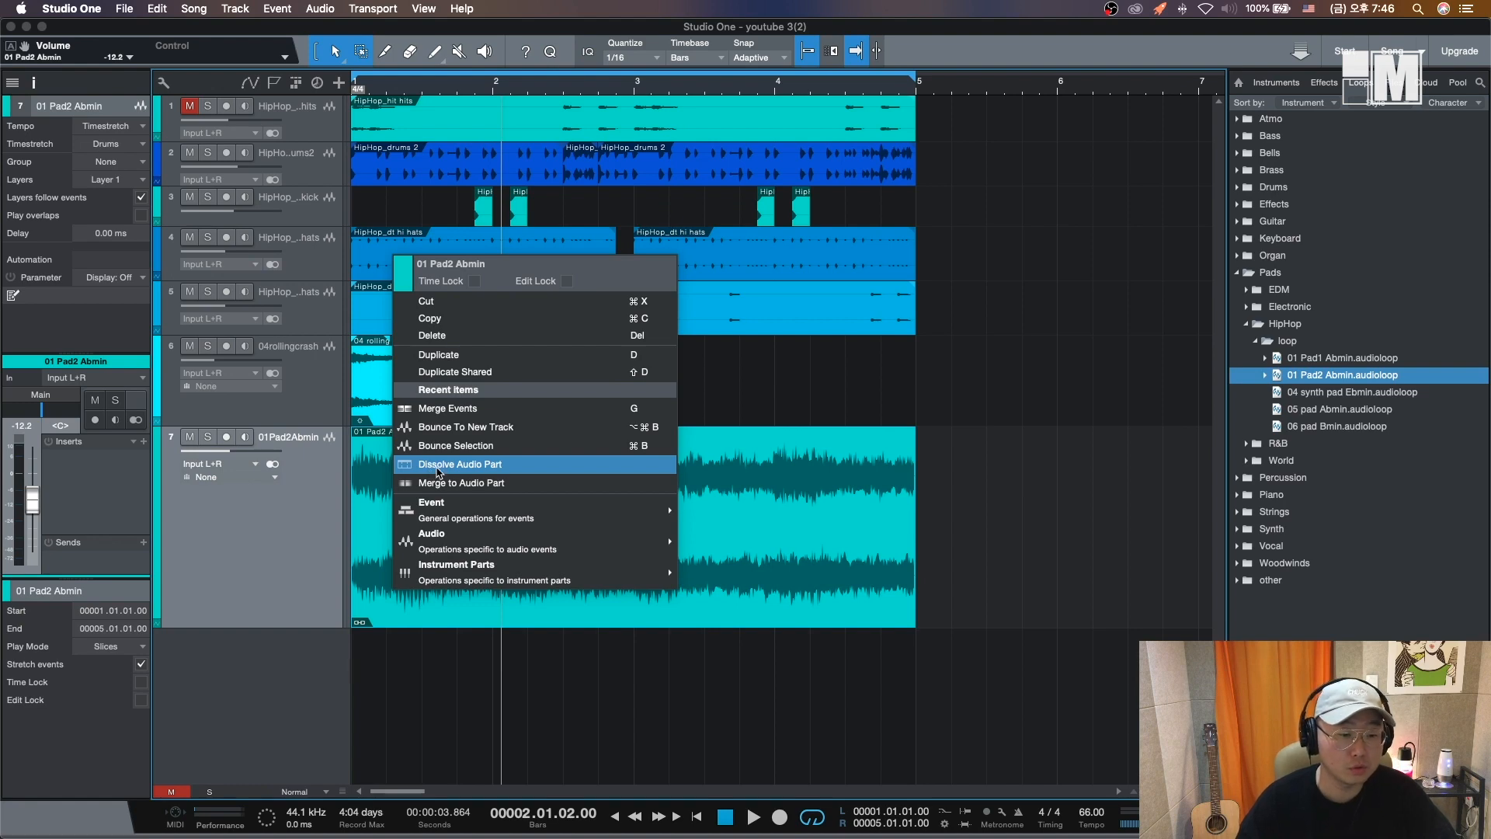
{"action": "left_click", "coordinate": [460, 464]}
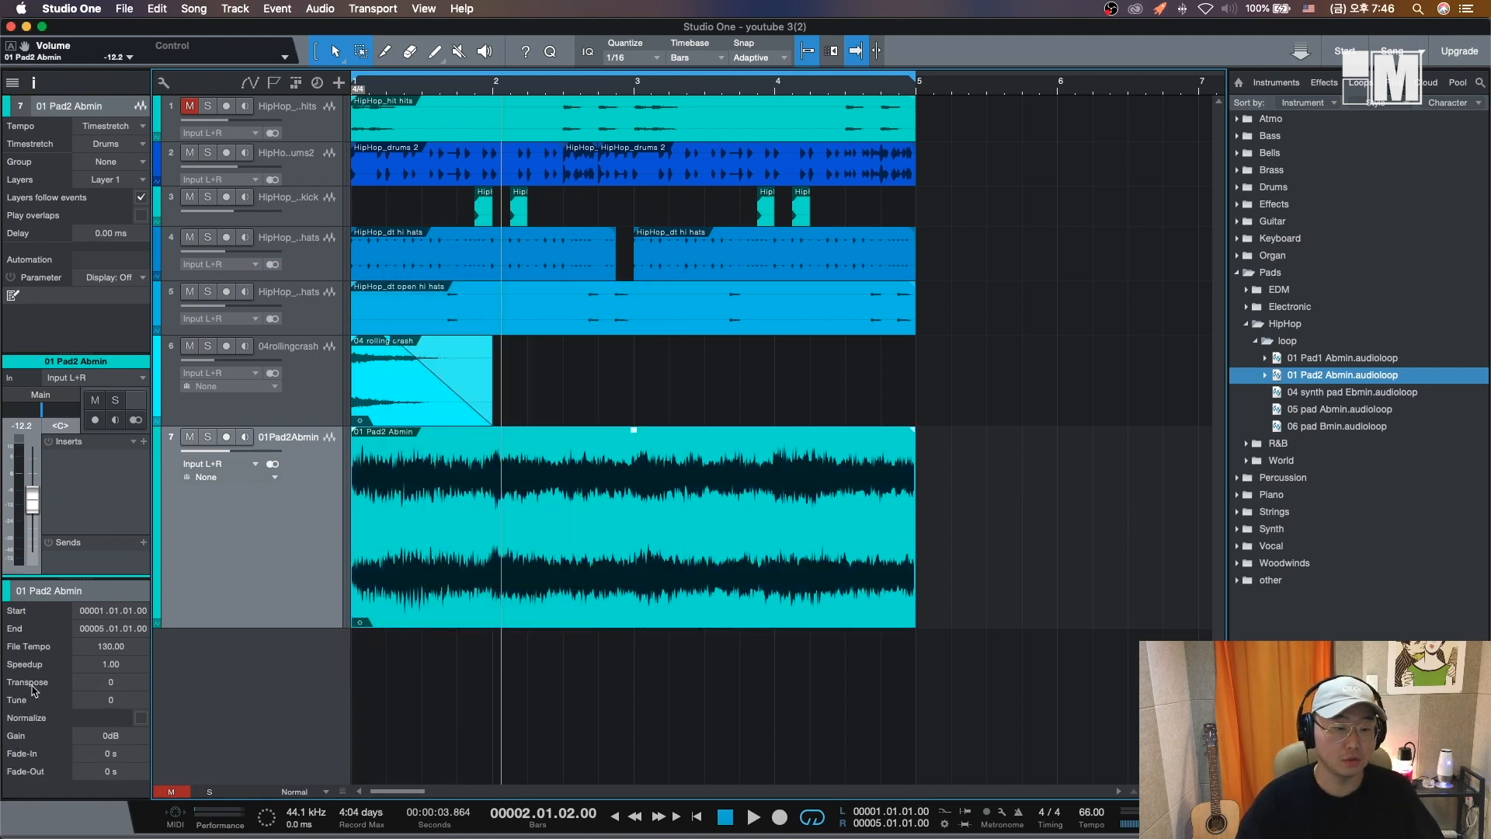
- Solo the pad track and play it back from the start
{"action": "left_click", "coordinate": [207, 436]}
{"action": "key", "text": "space"}
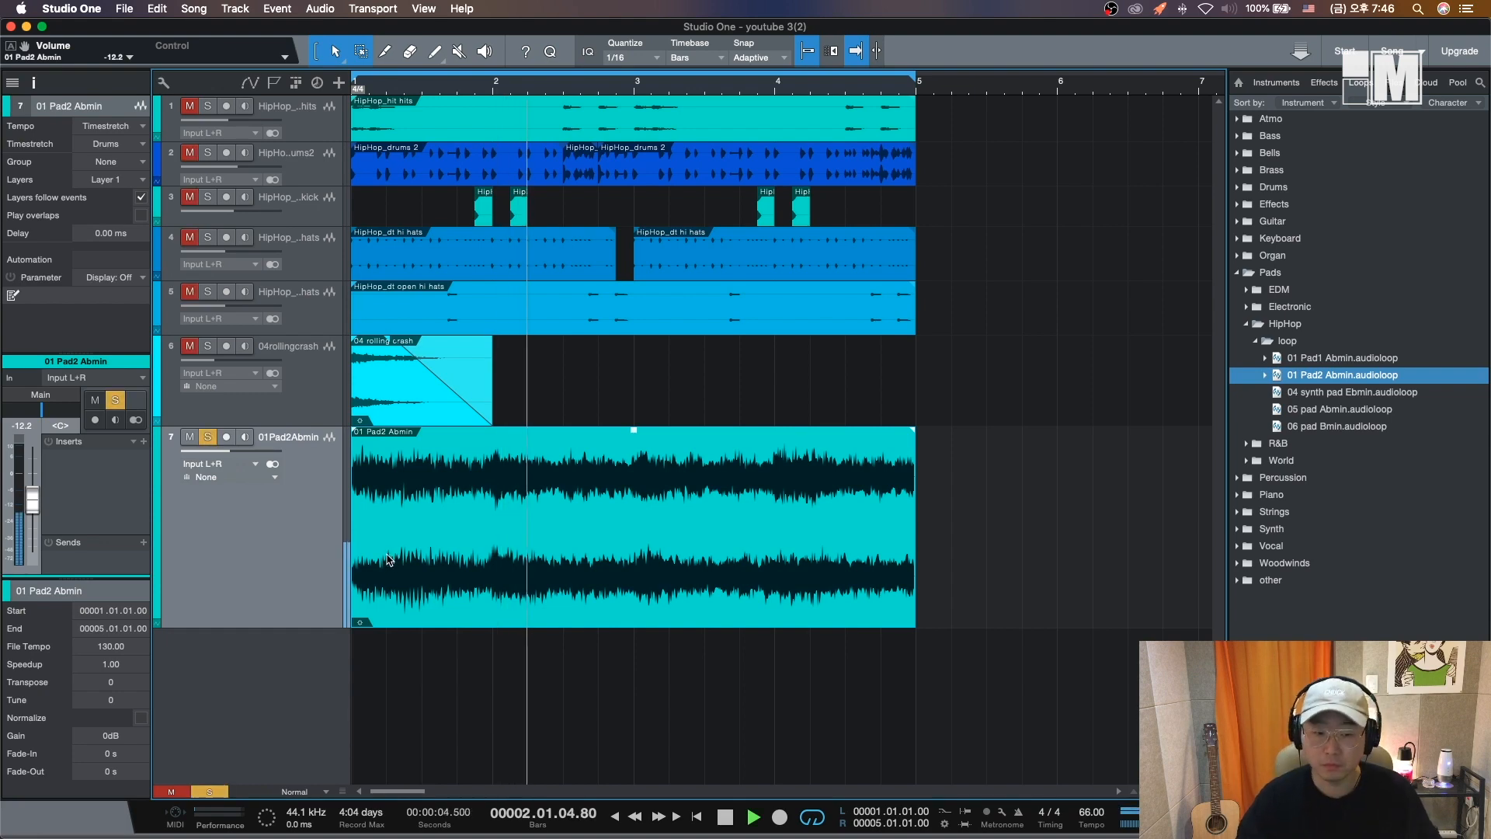
{"action": "key", "text": "Home"}
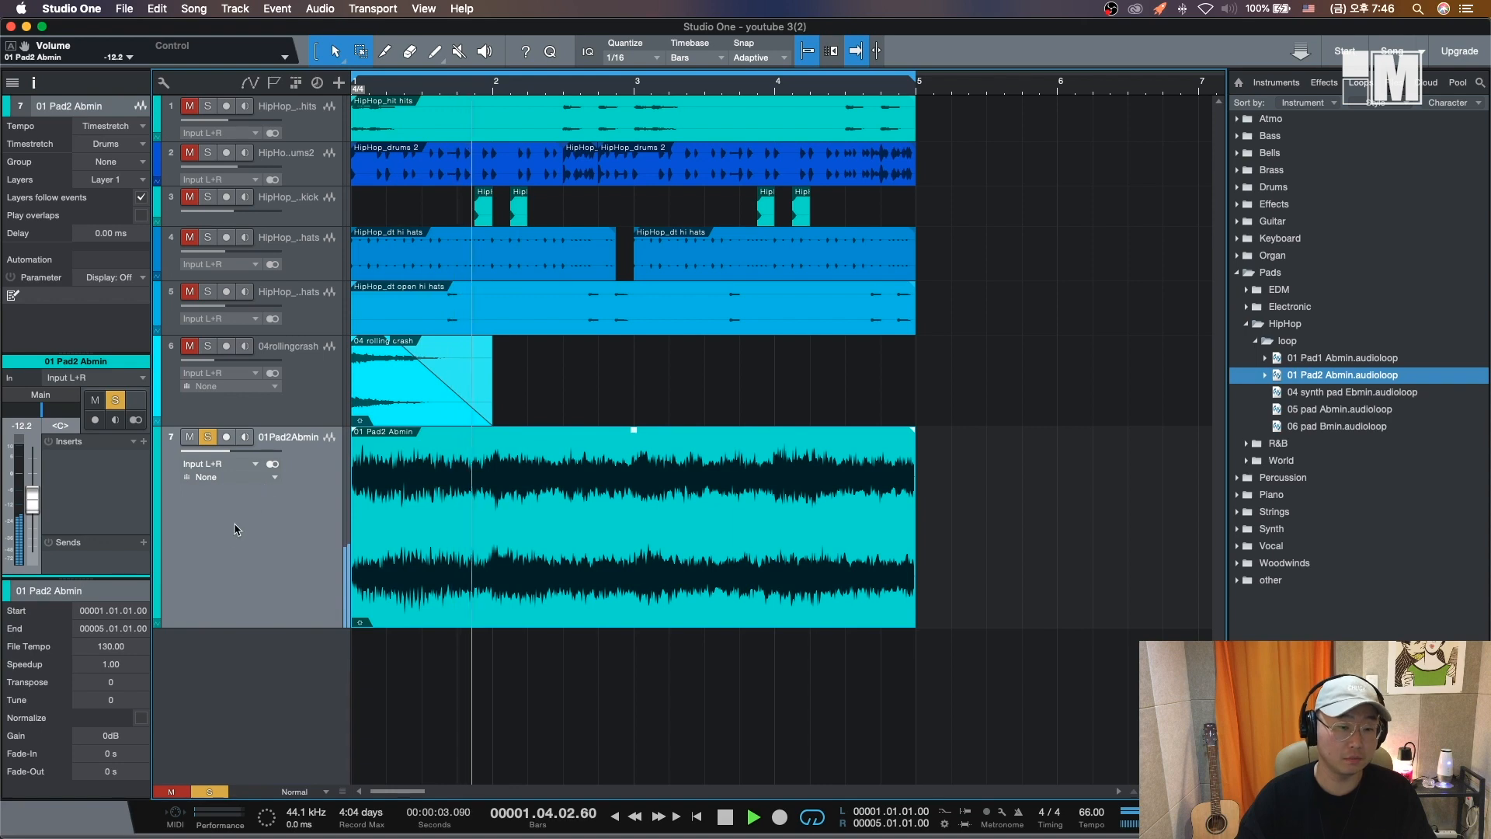
{"action": "key", "text": "comma"}
{"action": "key", "text": "comma"}
{"action": "key", "text": "space"}
- Transpose the pad event up 3 semitones and replay it from the start several times
{"action": "scroll", "coordinate": [120, 682], "scroll_direction": "up", "scroll_amount": 3}
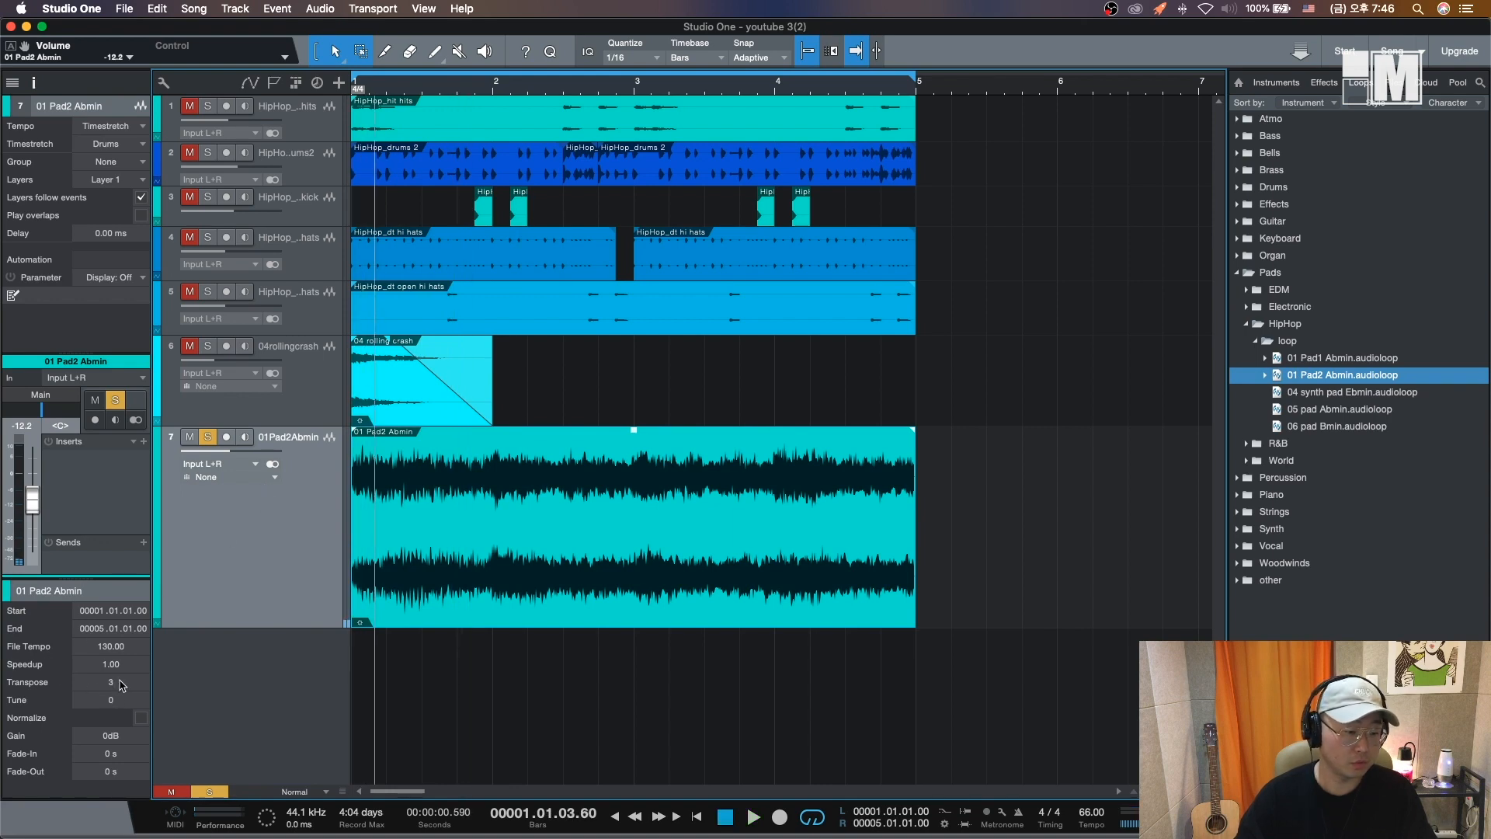
{"action": "key", "text": "space"}
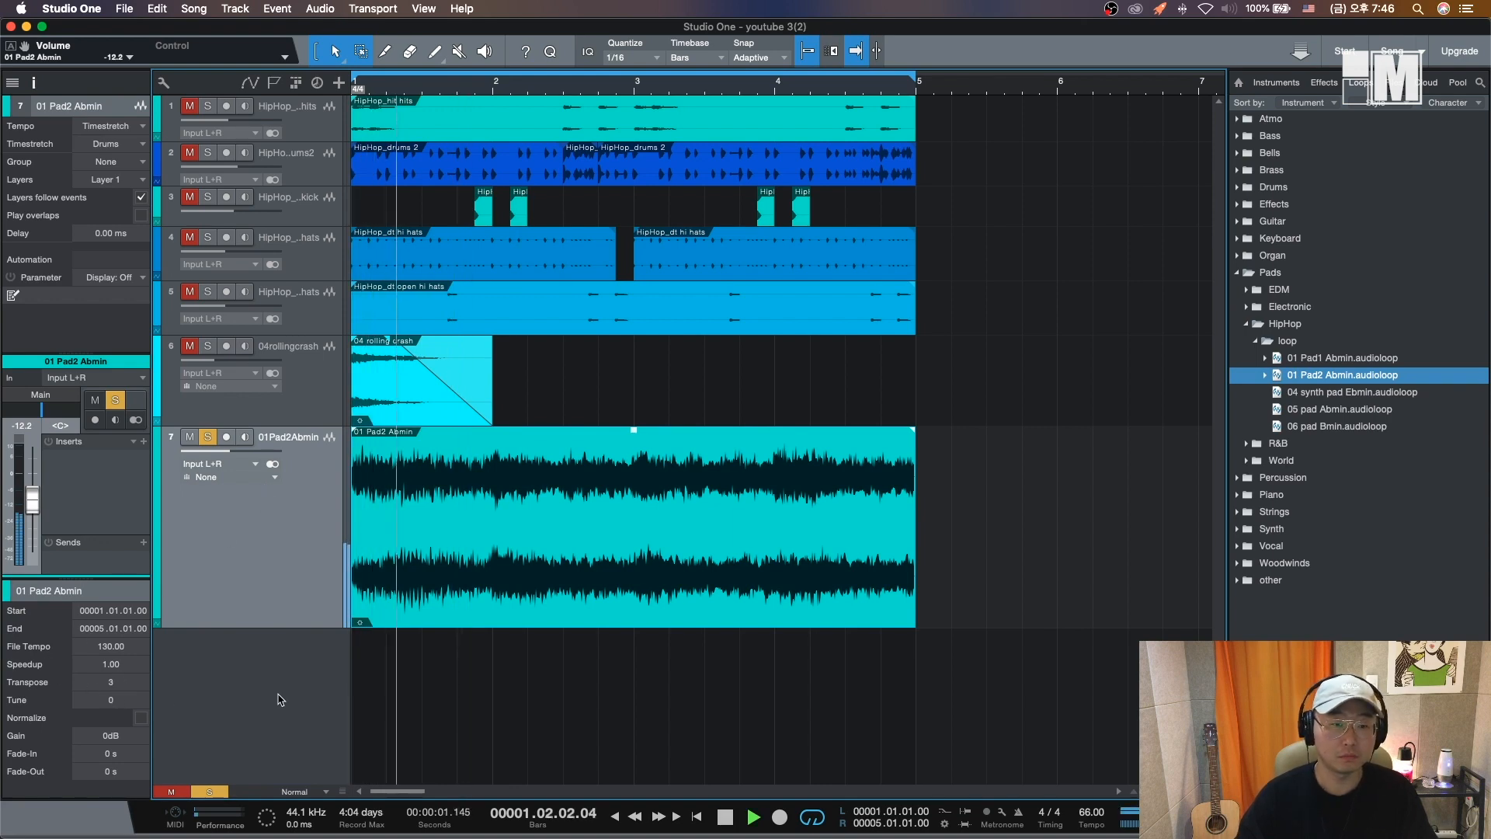
{"action": "key", "text": "comma"}
{"action": "key", "text": "comma"}
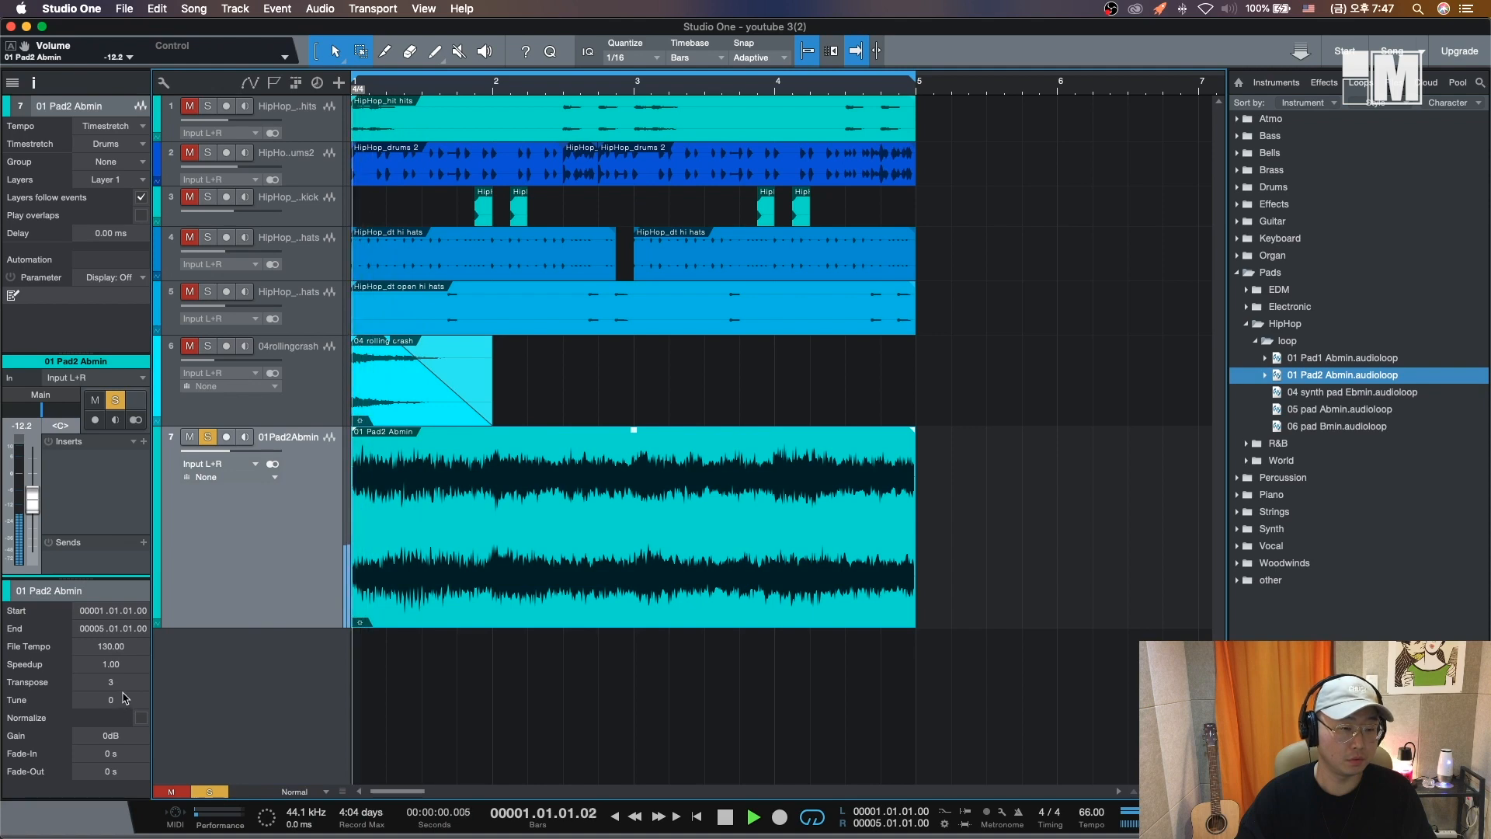
{"action": "key", "text": "comma"}
{"action": "key", "text": "comma"}
{"action": "key", "text": "comma"}
{"action": "key", "text": "comma"}
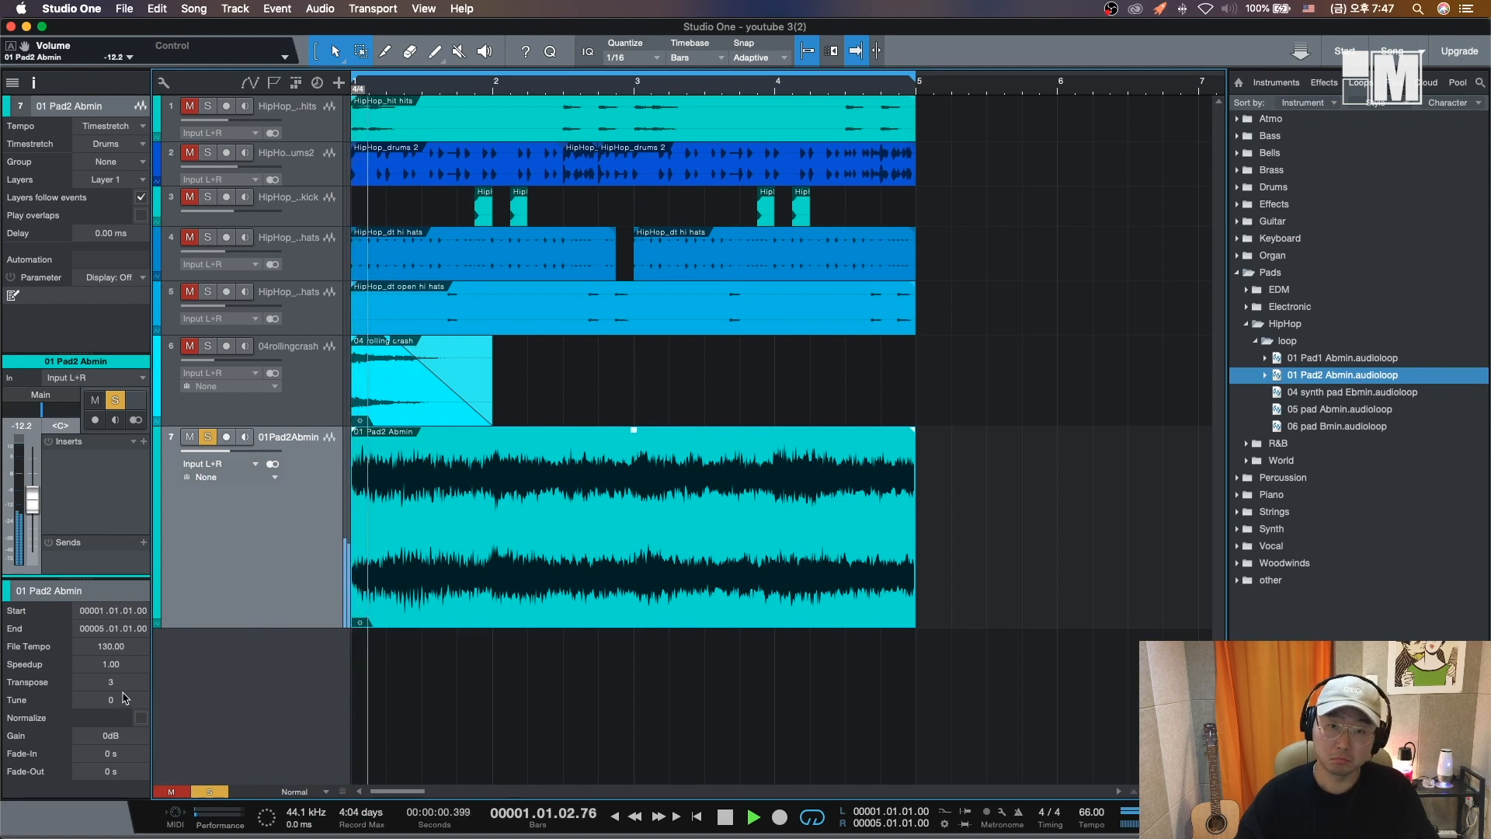
{"action": "key", "text": "comma"}
{"action": "key", "text": "comma"}
{"action": "key", "text": "comma"}
{"action": "key", "text": "comma"}
{"action": "key", "text": "comma"}
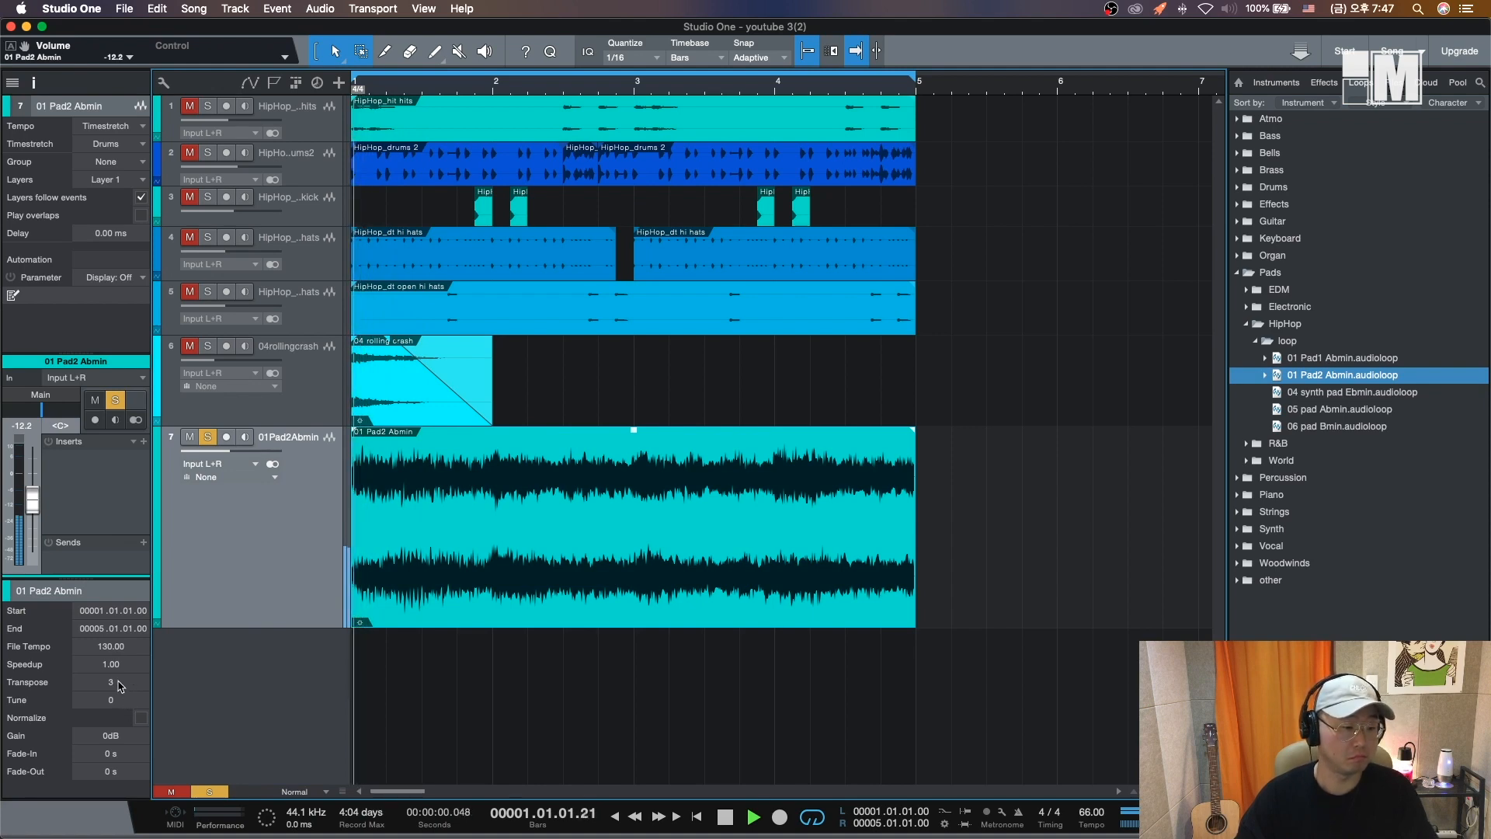
- Raise the pad event's transpose to 5 semitones, select bar 2 and play the beat
{"action": "scroll", "coordinate": [118, 686], "scroll_direction": "up", "scroll_amount": 2}
{"action": "key", "text": "space"}
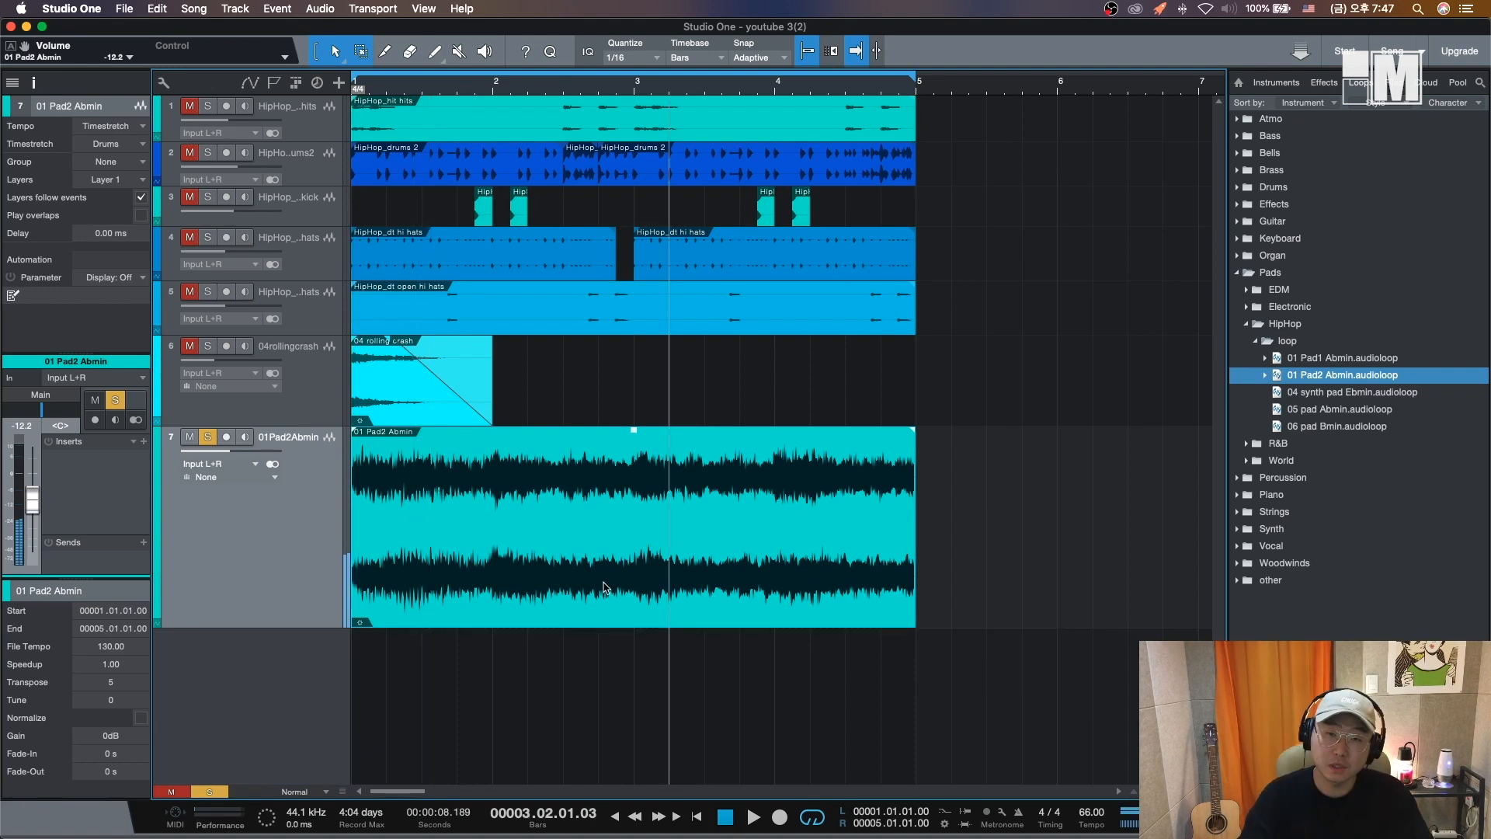
{"action": "left_click_drag", "start_coordinate": [492, 622], "coordinate": [656, 563]}
{"action": "key", "text": "space"}
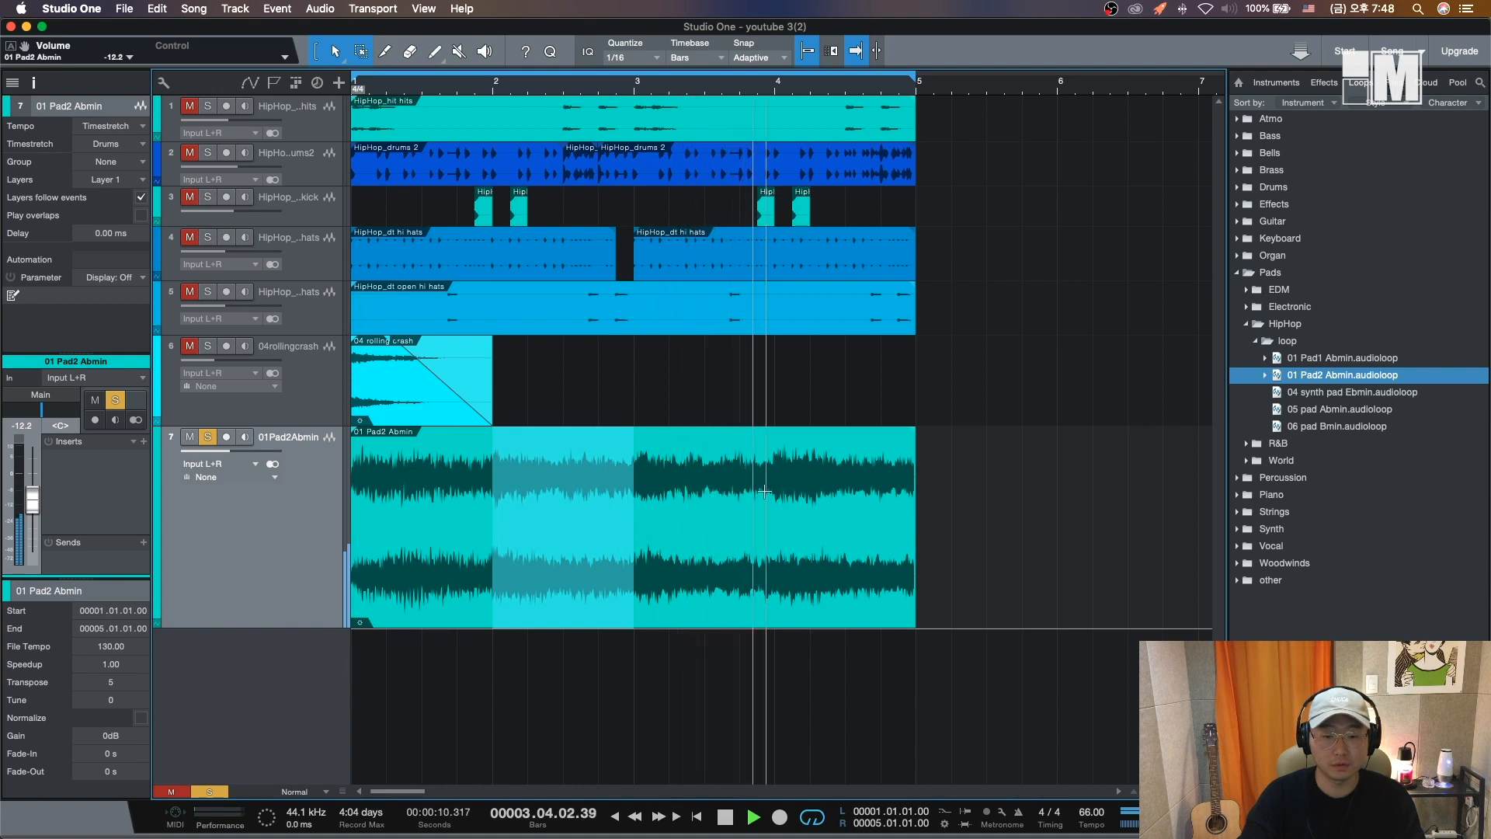
{"action": "key", "text": "space"}
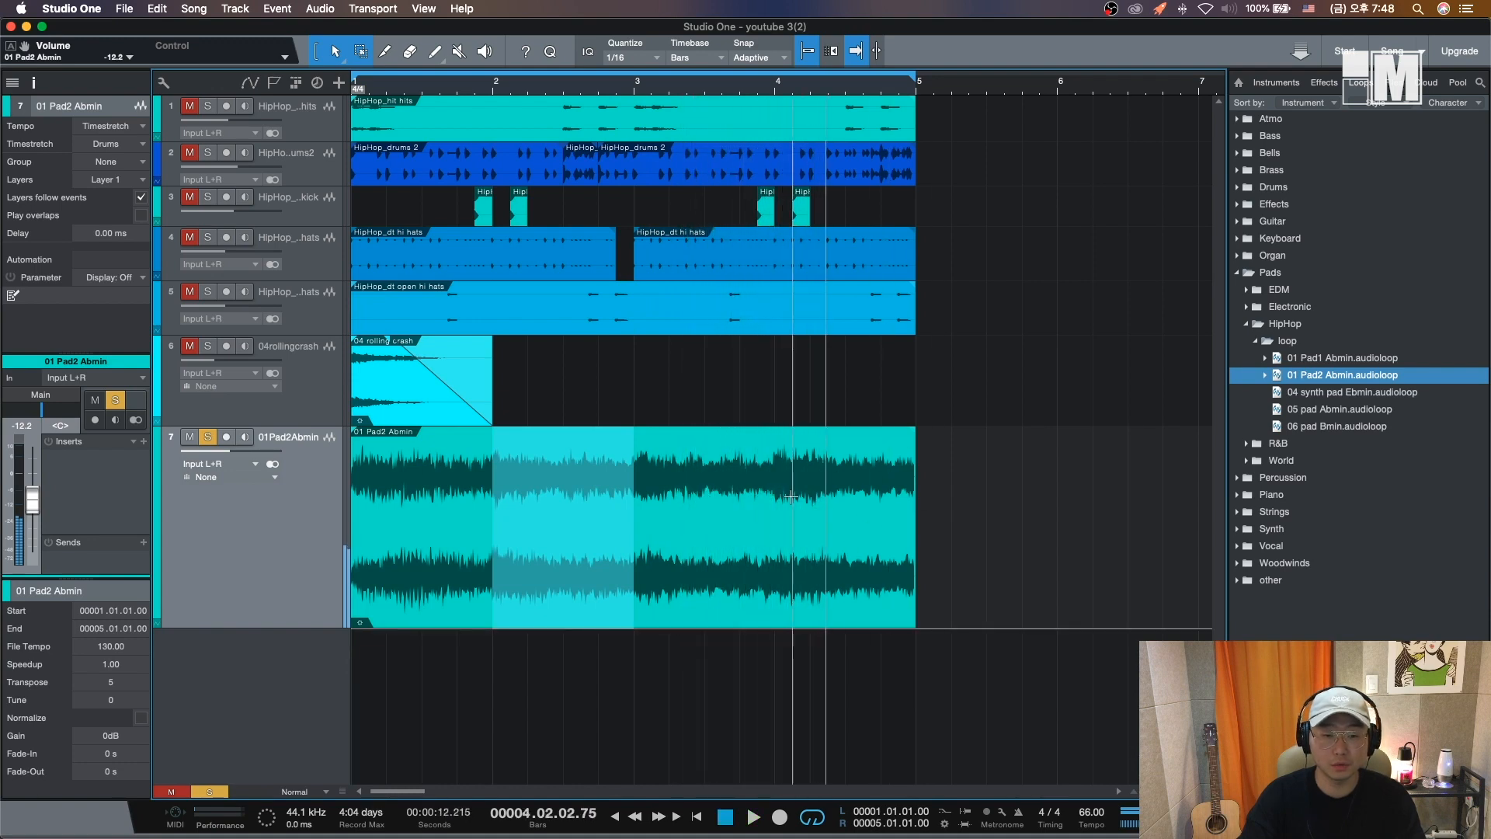
- Split the pad event at bars 2, 3 and 4 into four one-bar parts with the split tool, then return to the arrow tool
{"action": "left_click", "coordinate": [387, 52]}
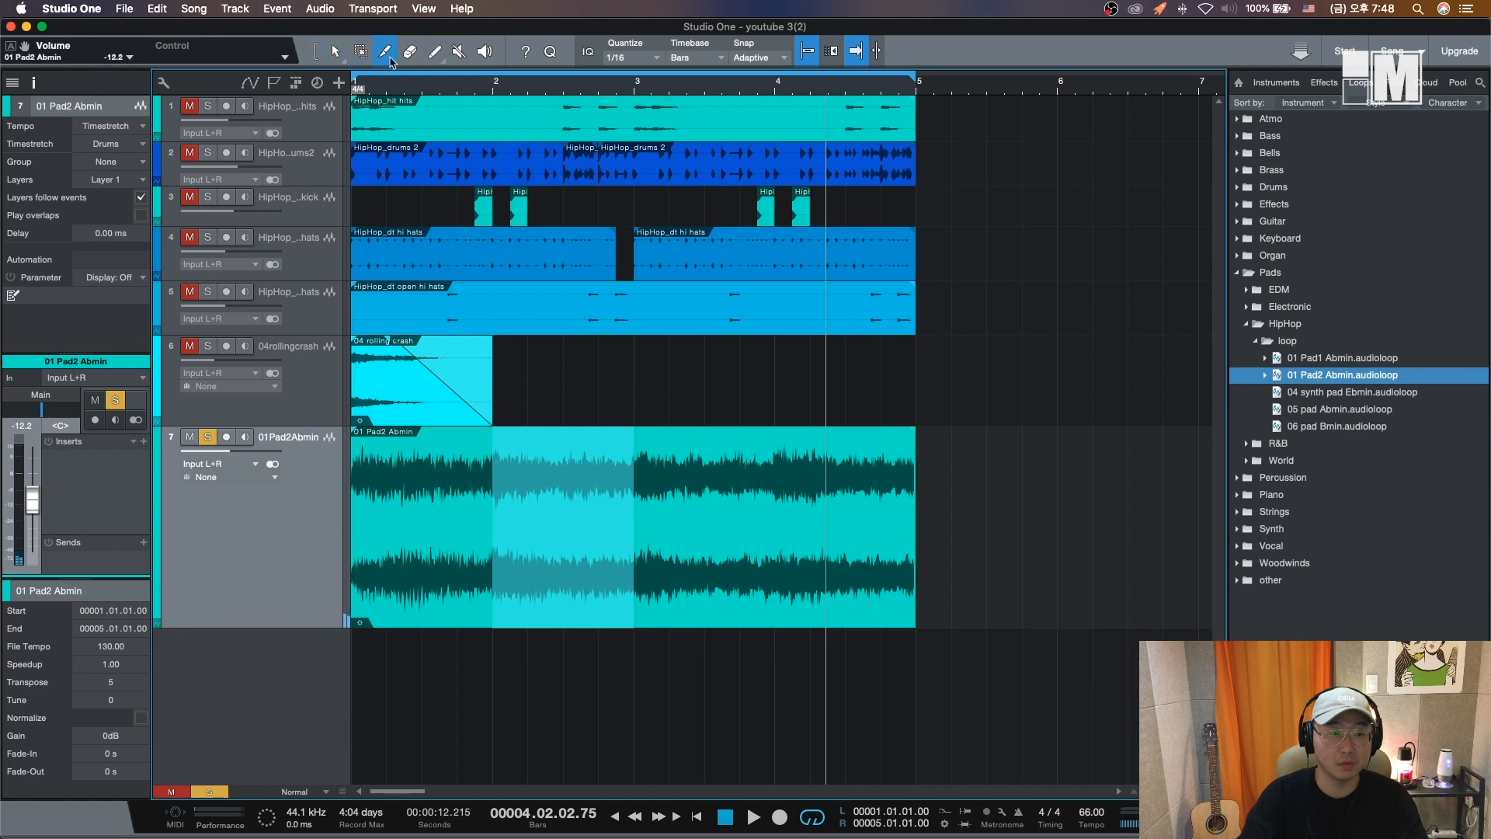
{"action": "left_click", "coordinate": [493, 428]}
{"action": "left_click", "coordinate": [634, 450]}
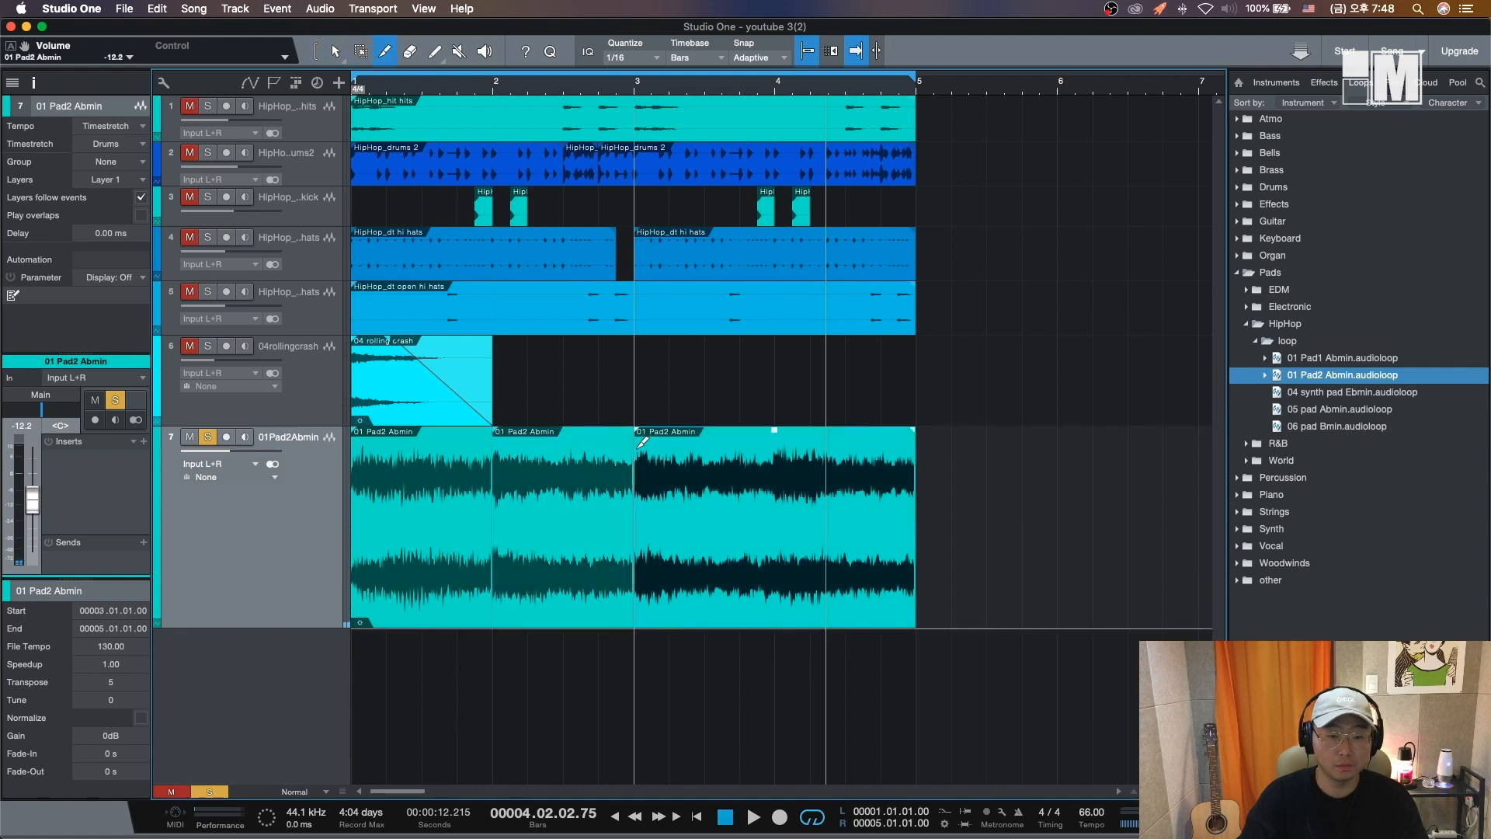
{"action": "left_click", "coordinate": [775, 450]}
{"action": "key", "text": "1"}
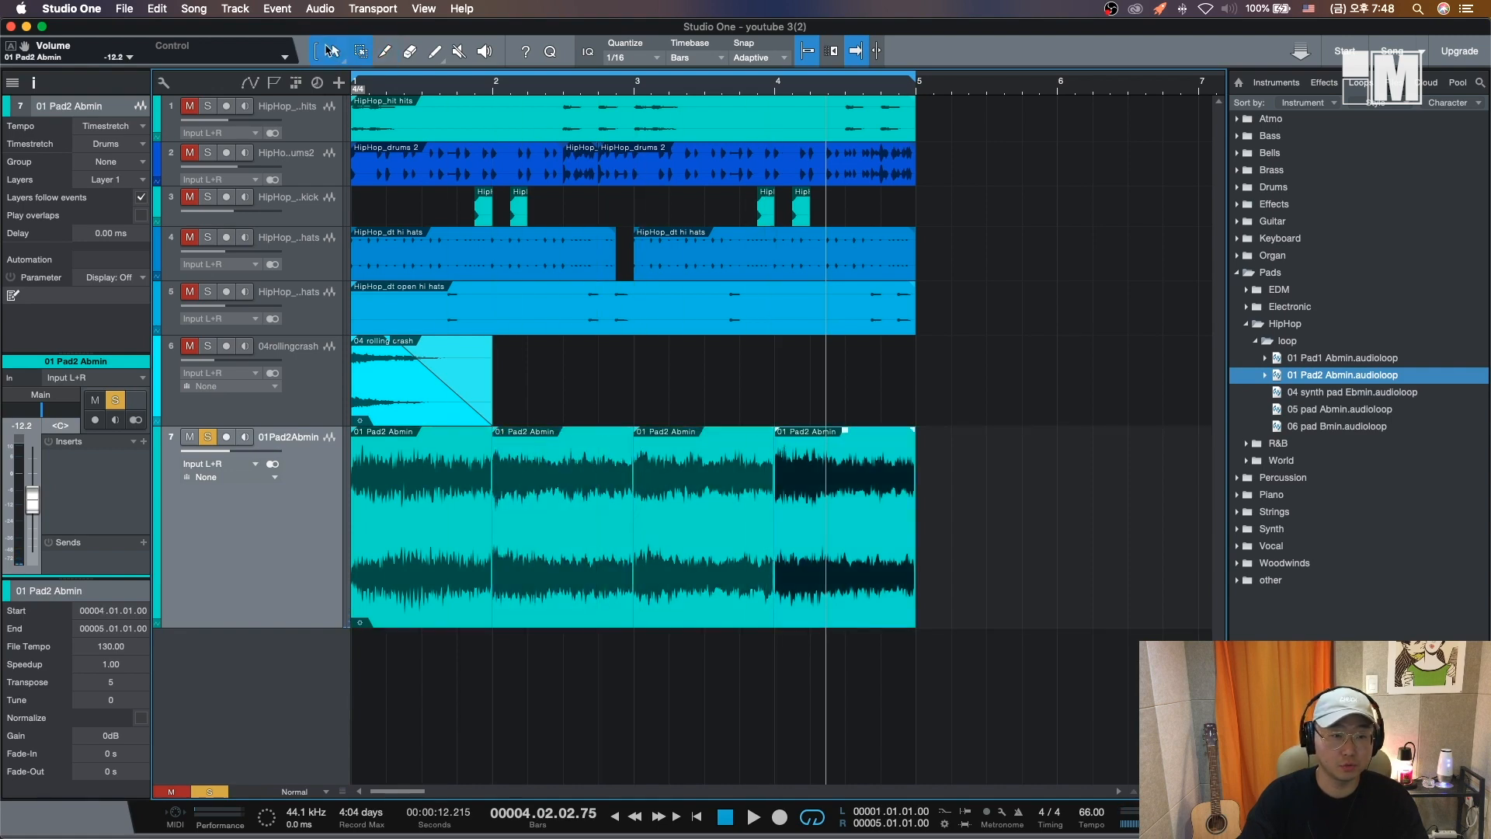
- Transpose the second pad part to 2 semitones and play the pad back from the start
{"action": "left_click", "coordinate": [583, 572]}
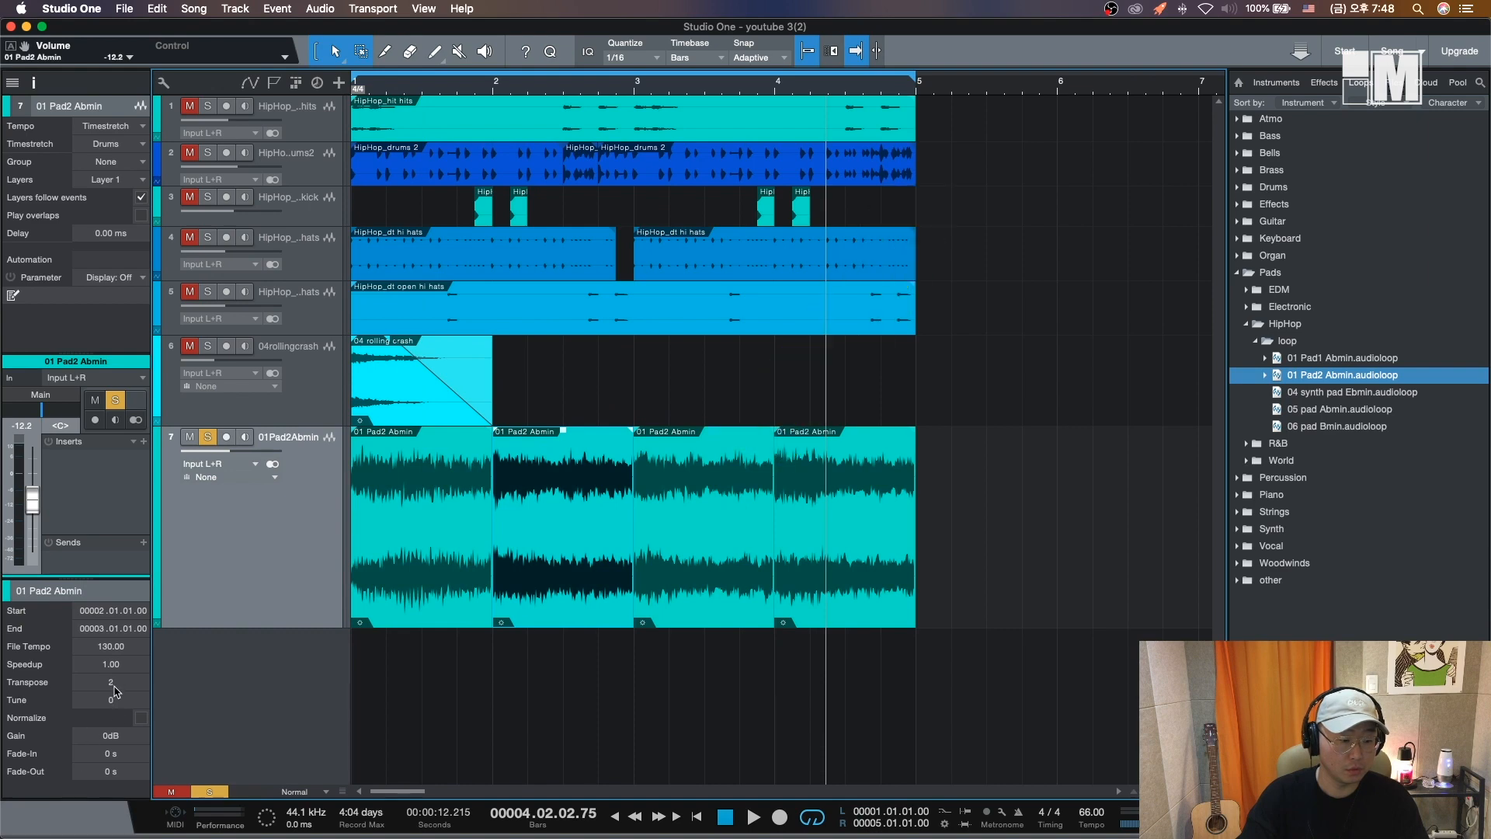
{"action": "left_click", "coordinate": [466, 579]}
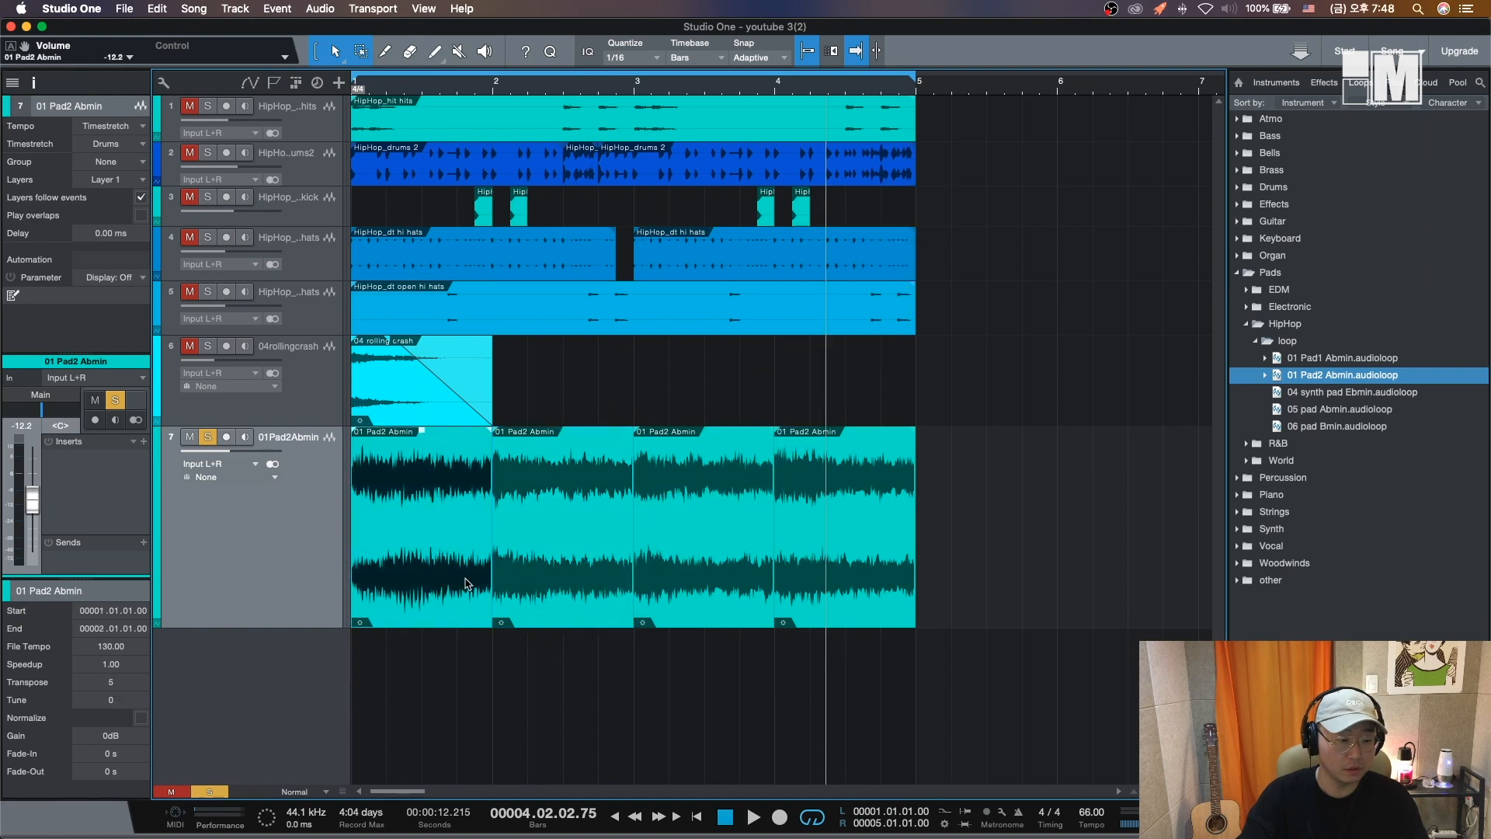
{"action": "left_click", "coordinate": [588, 578]}
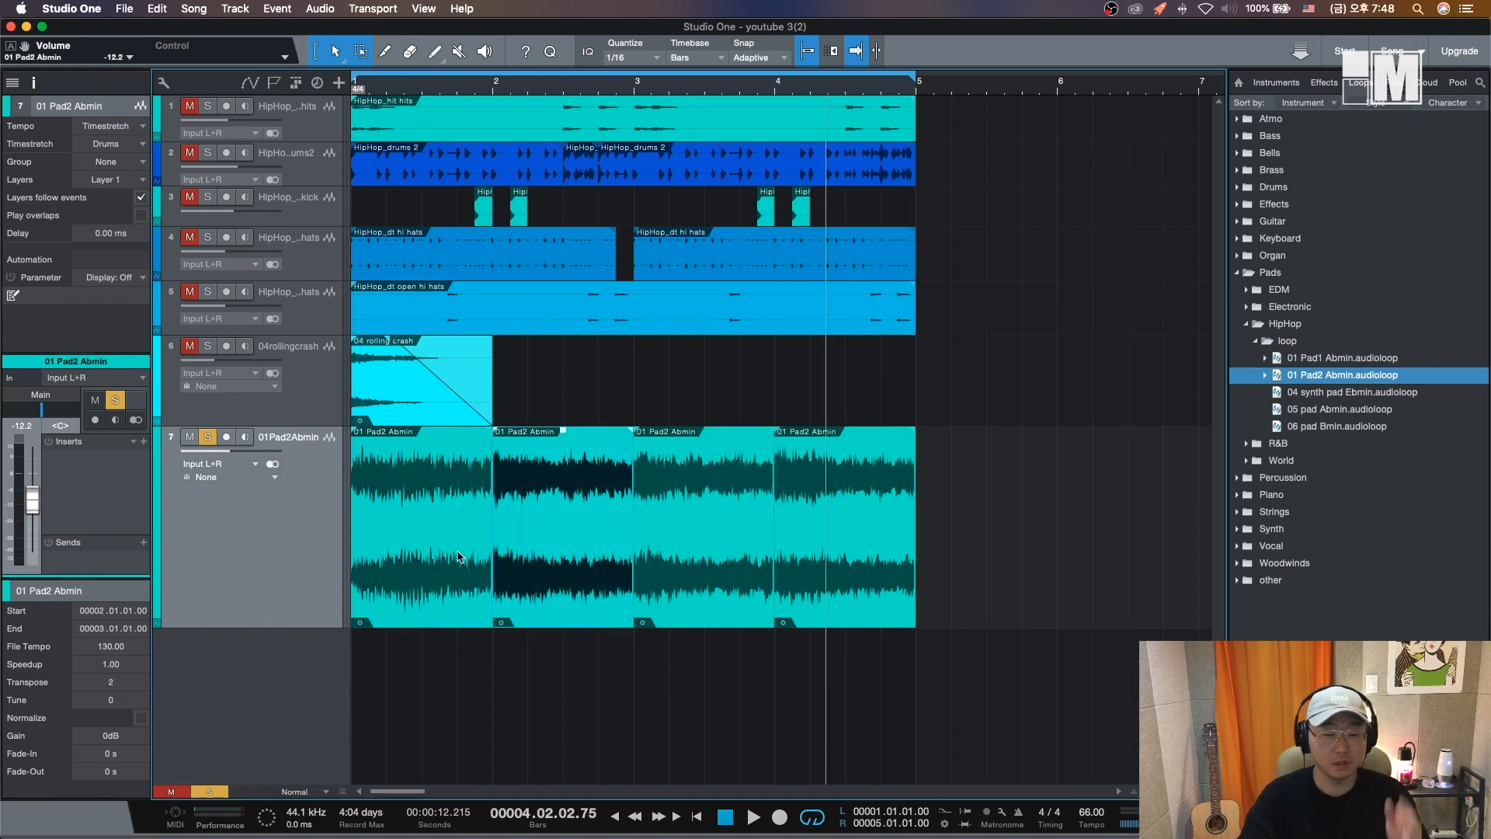
{"action": "key", "text": "comma"}
{"action": "key", "text": "space"}
{"action": "left_click", "coordinate": [479, 590]}
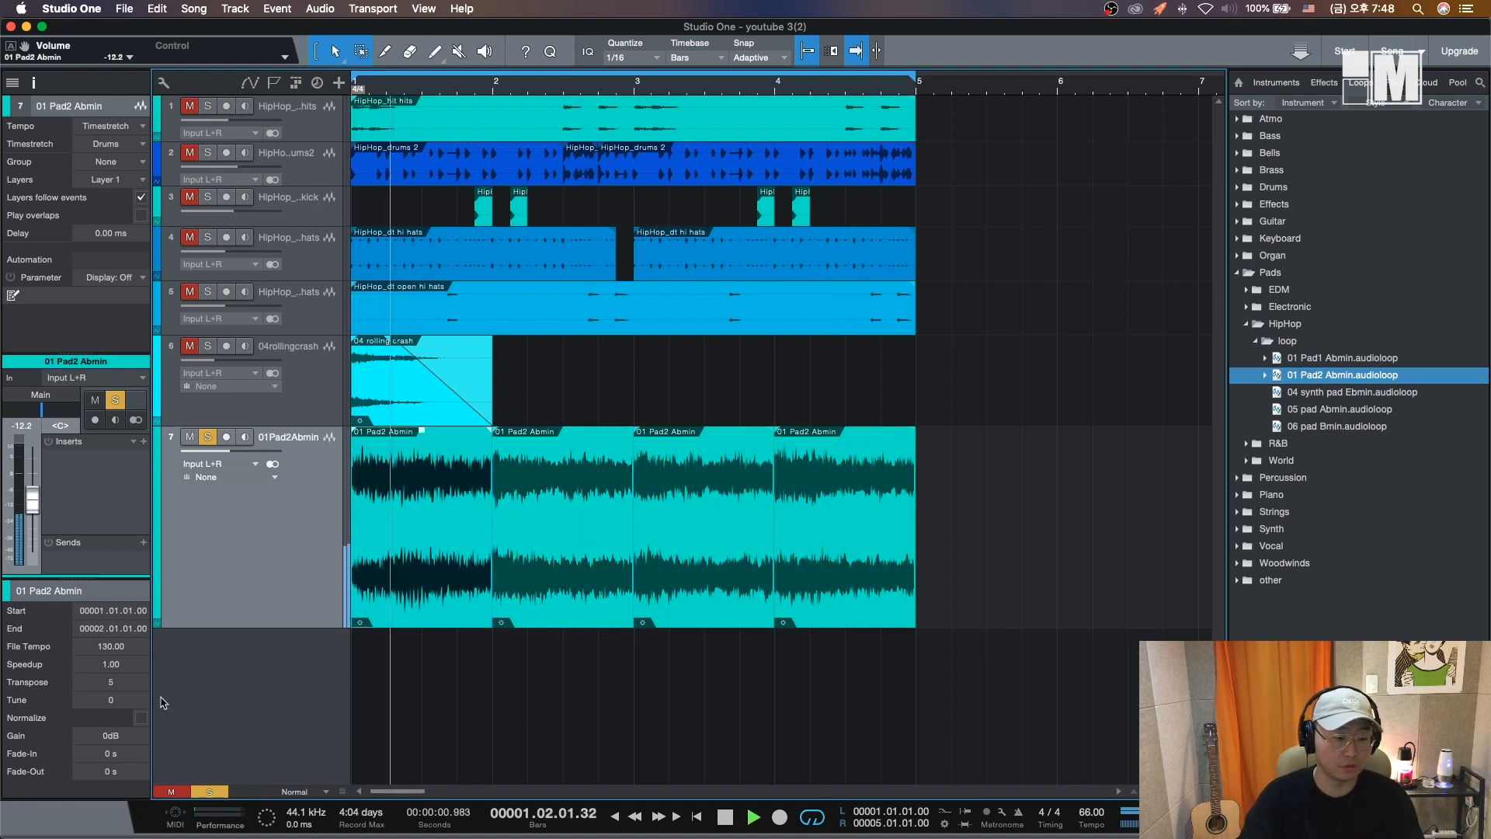
{"action": "left_click", "coordinate": [498, 592]}
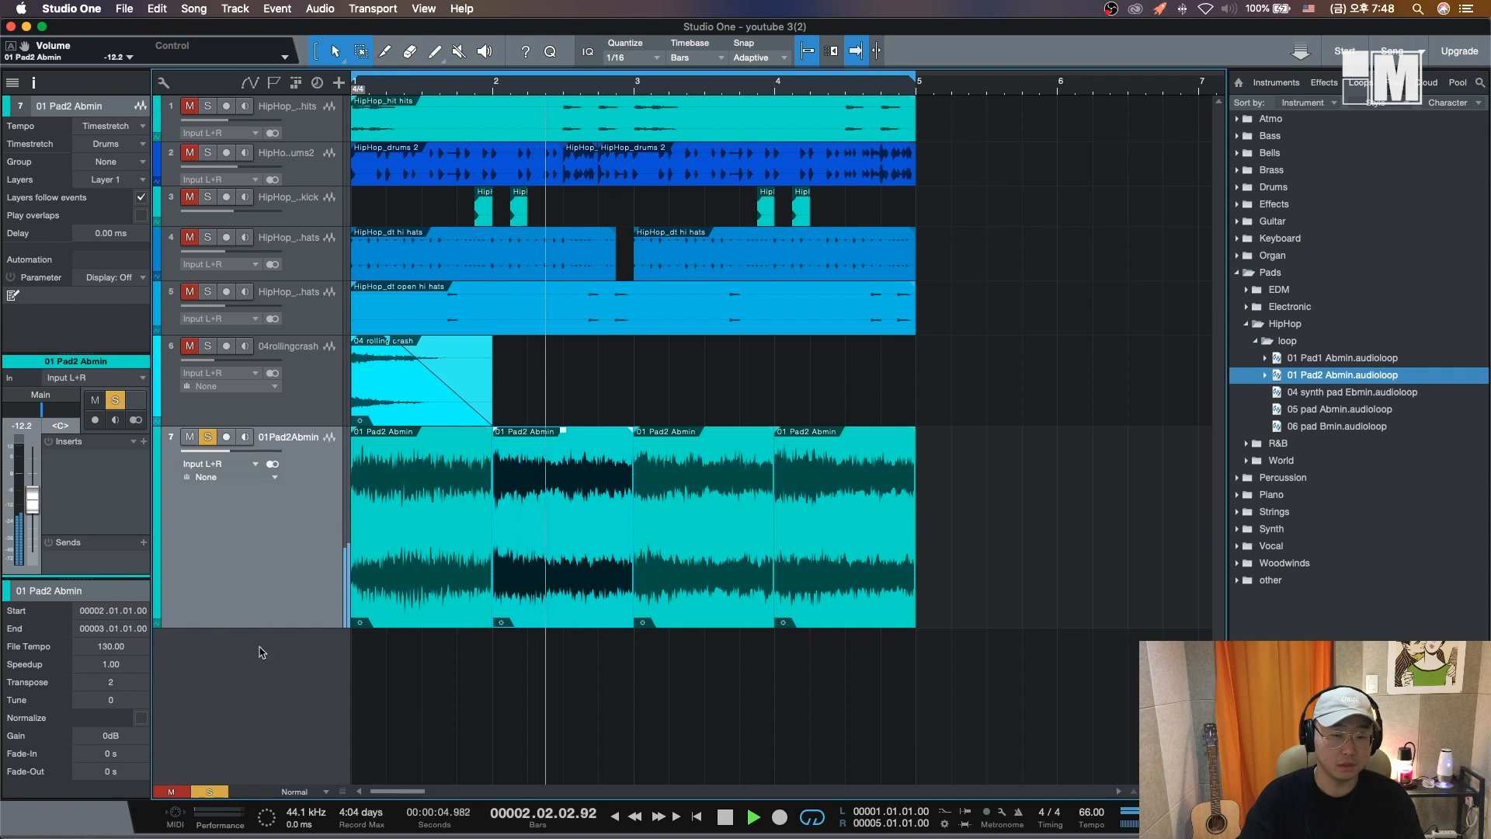
- Transpose the third pad part to -3 semitones and audition it
{"action": "left_click", "coordinate": [715, 573]}
{"action": "key", "text": "space"}
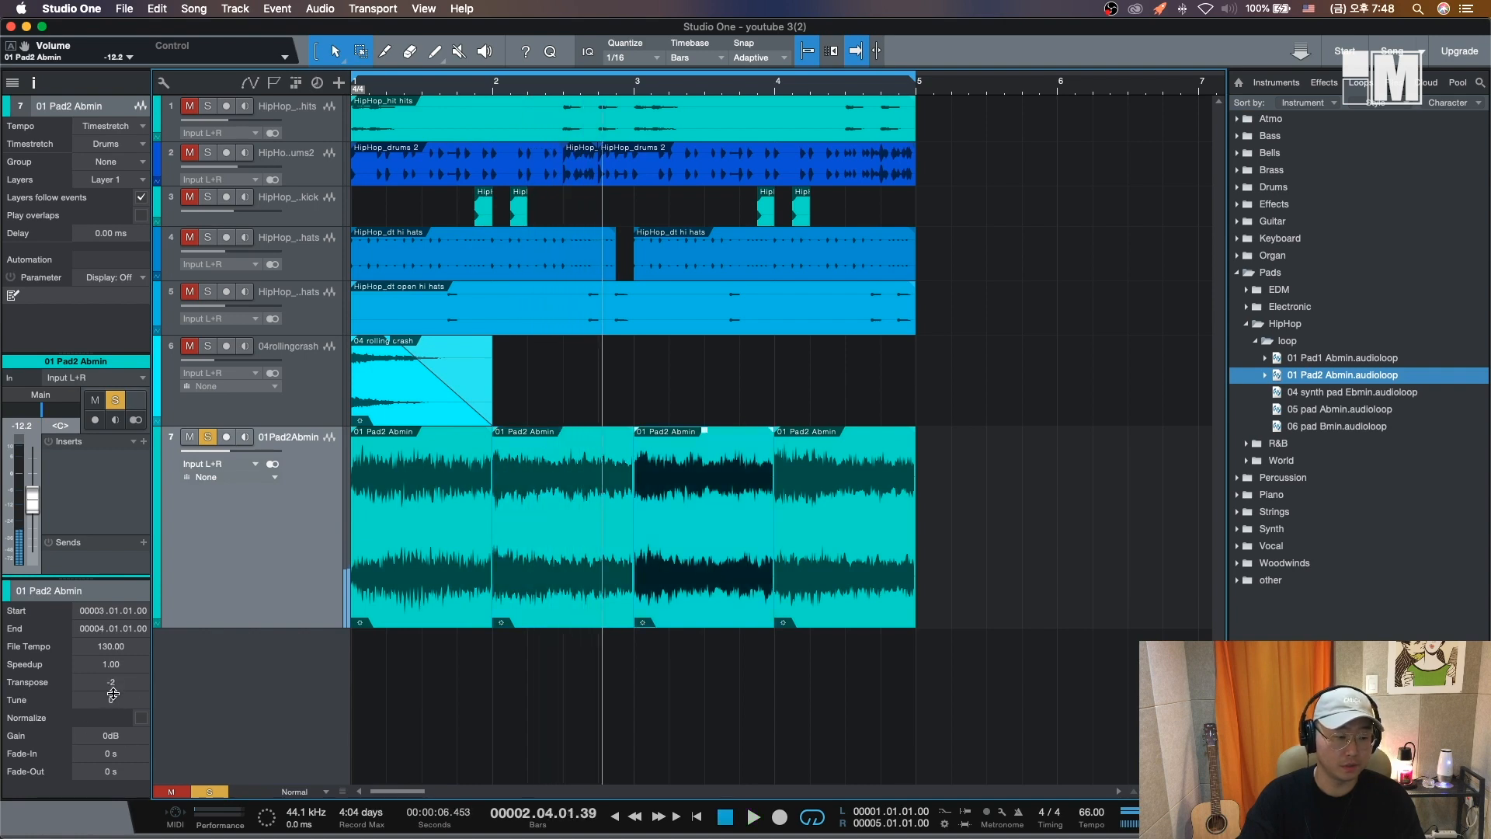
{"action": "key", "text": "space"}
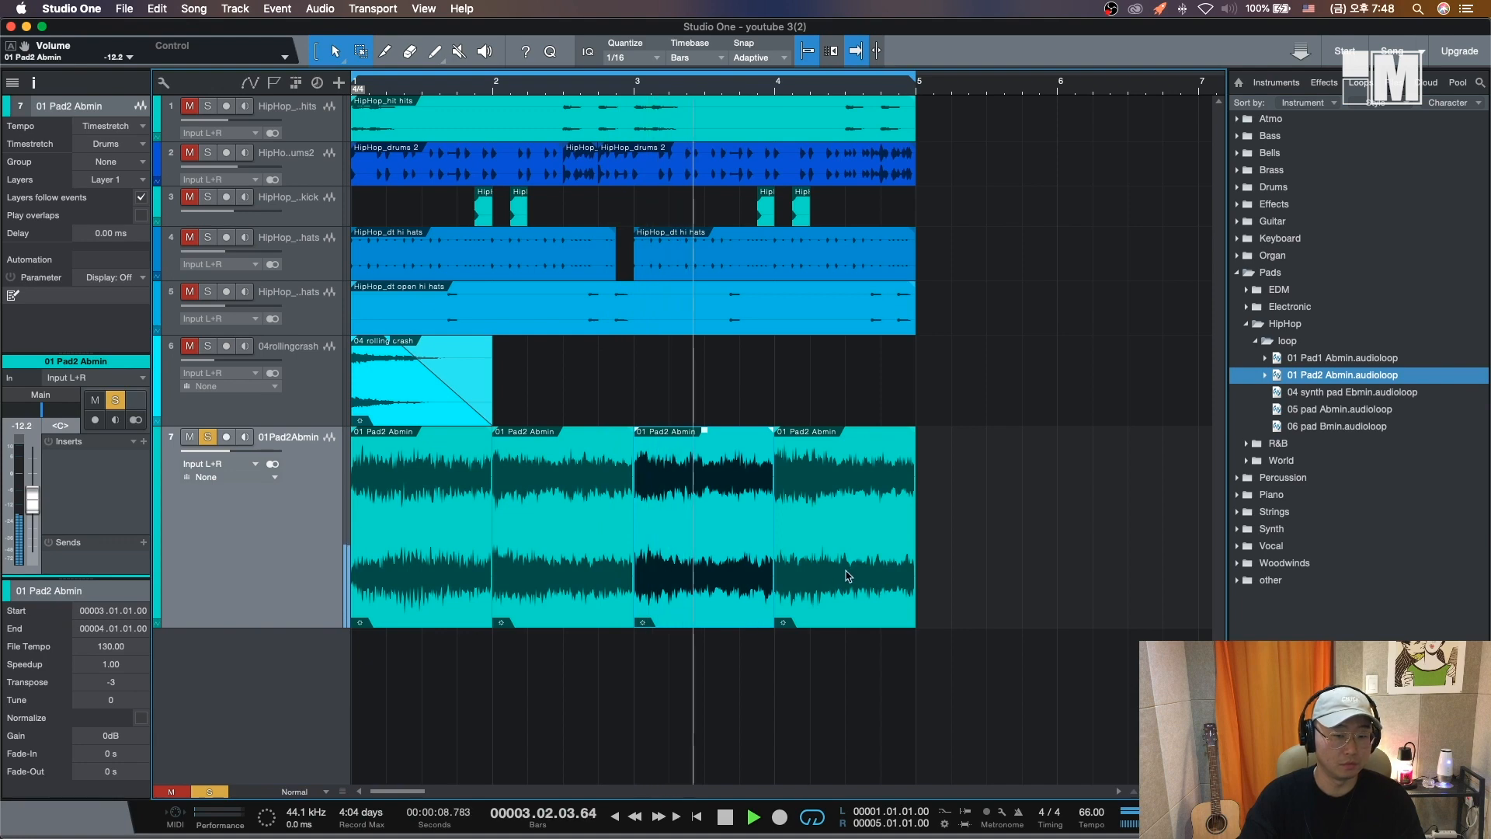
- Select the last pad part and play the arrangement again from the start
{"action": "left_click", "coordinate": [790, 596]}
{"action": "key", "text": "comma"}
{"action": "left_click", "coordinate": [764, 89]}
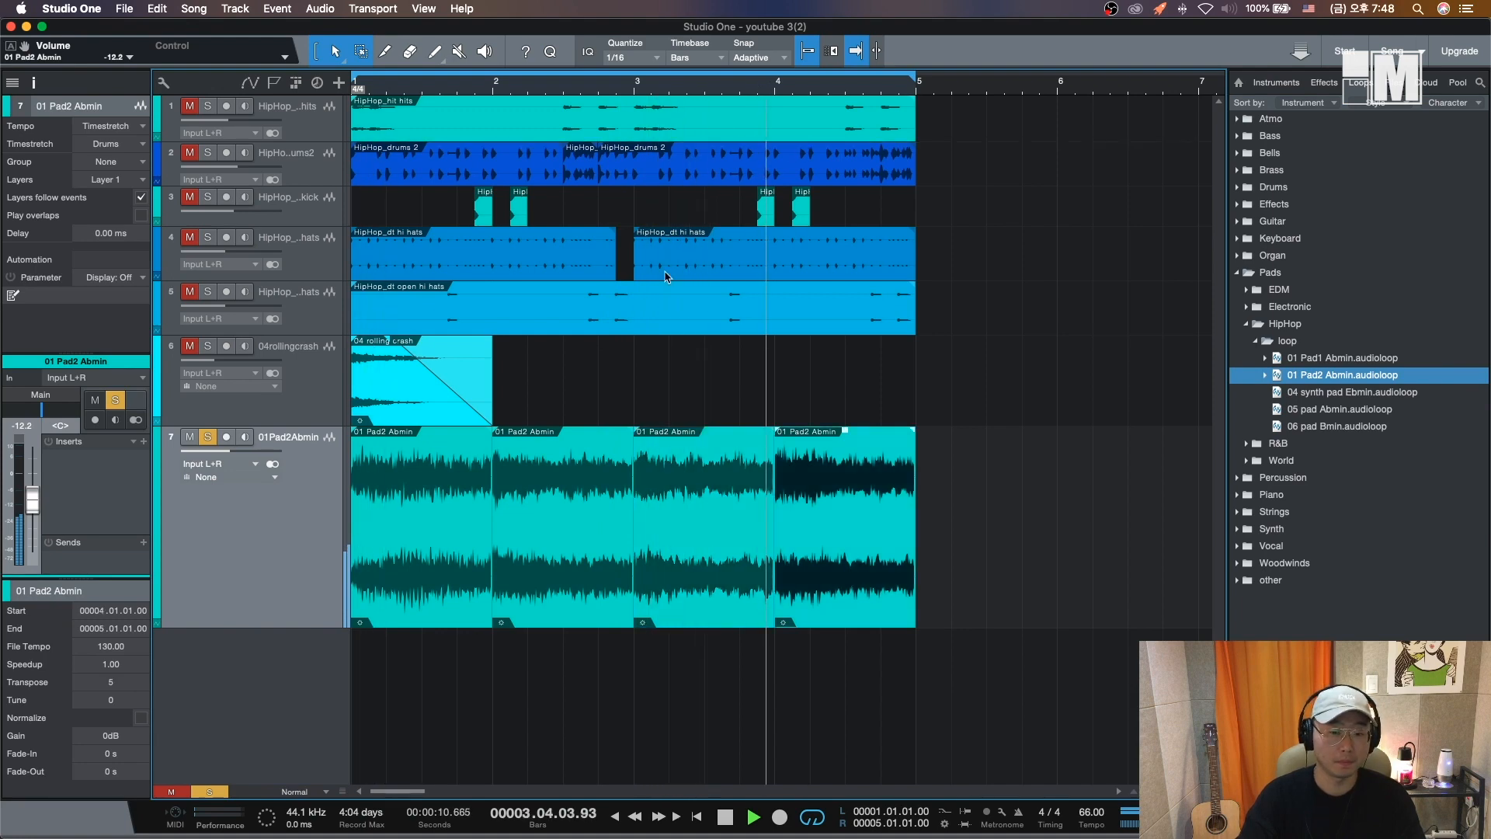
{"action": "key", "text": "space"}
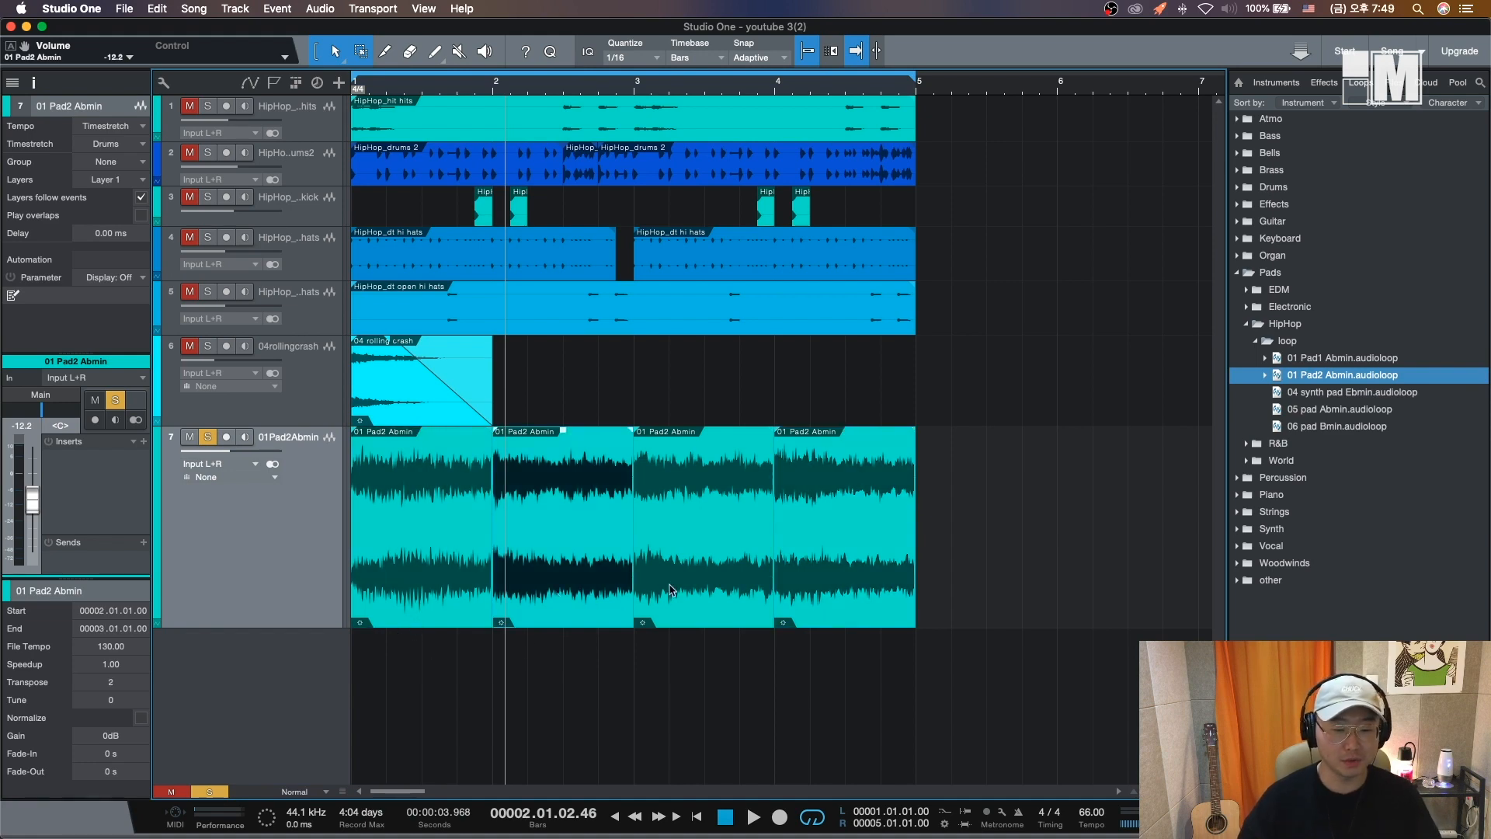
- Reset the transpose of the pad parts to 0 semitones
{"action": "left_click", "coordinate": [561, 563]}
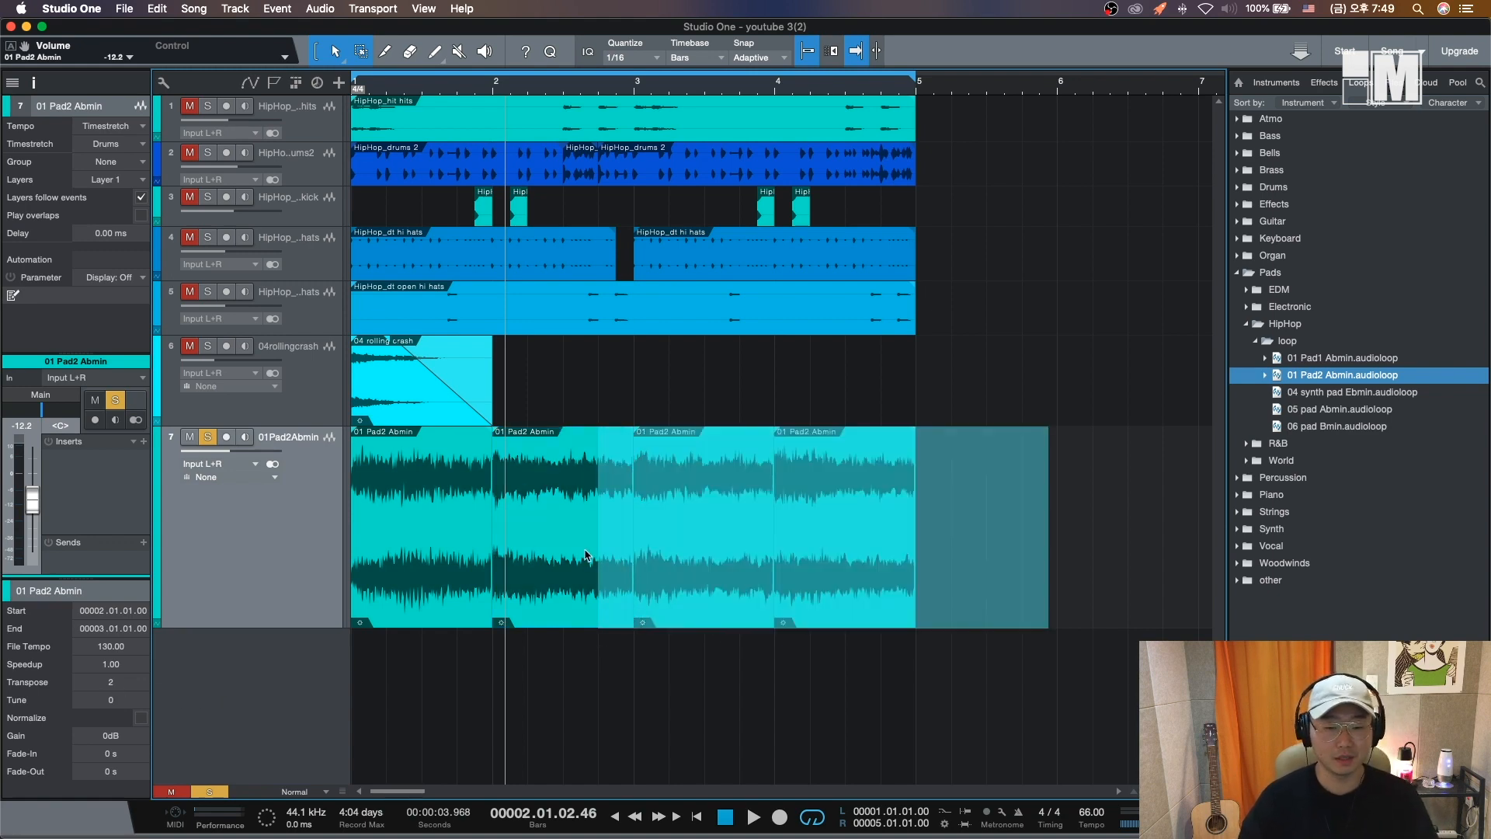
{"action": "left_click", "coordinate": [823, 548]}
{"action": "left_click", "coordinate": [111, 682]}
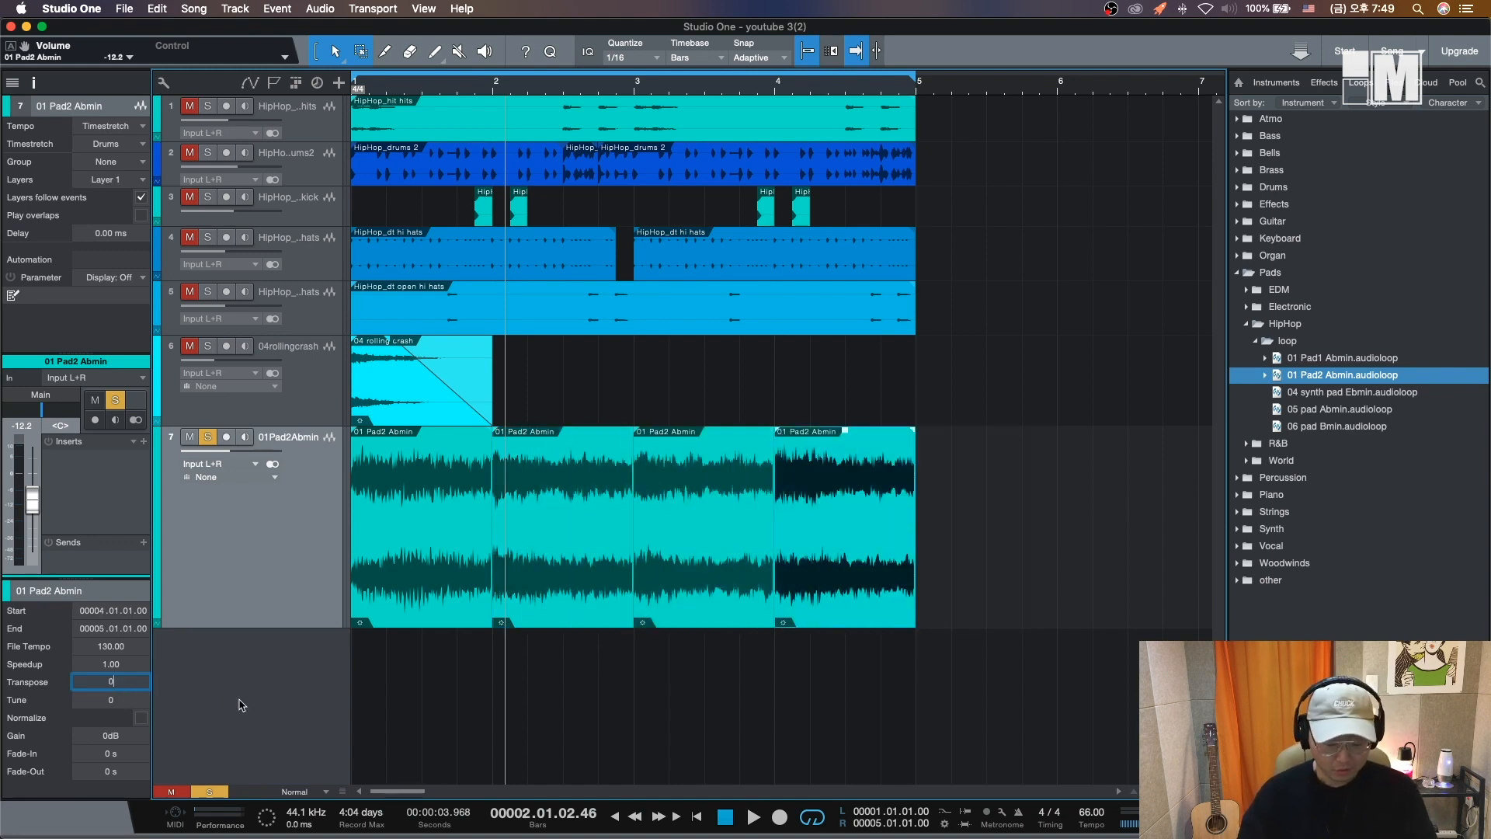
{"action": "left_click", "coordinate": [638, 618]}
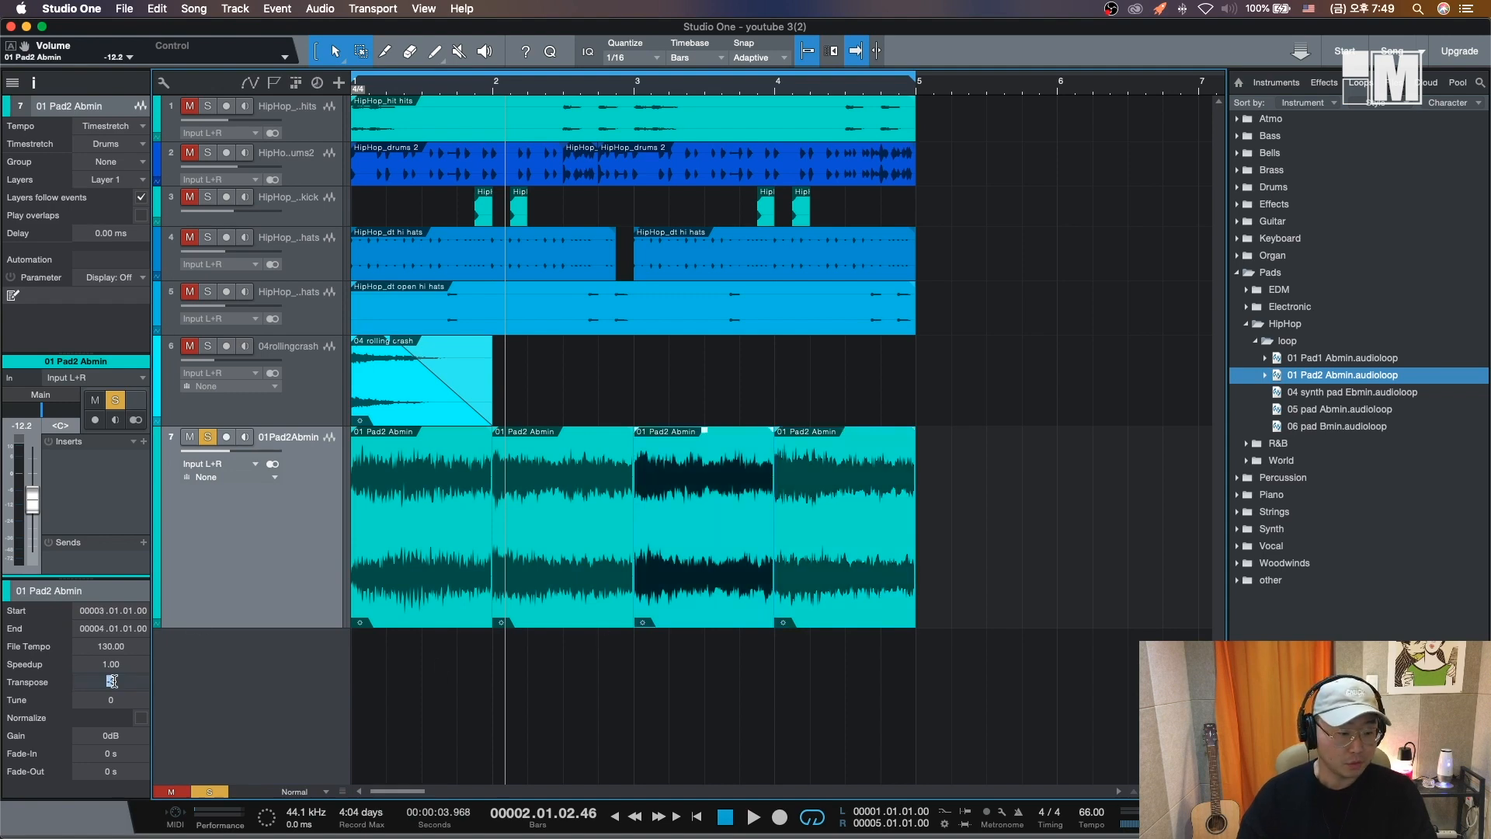
{"action": "left_click", "coordinate": [588, 543]}
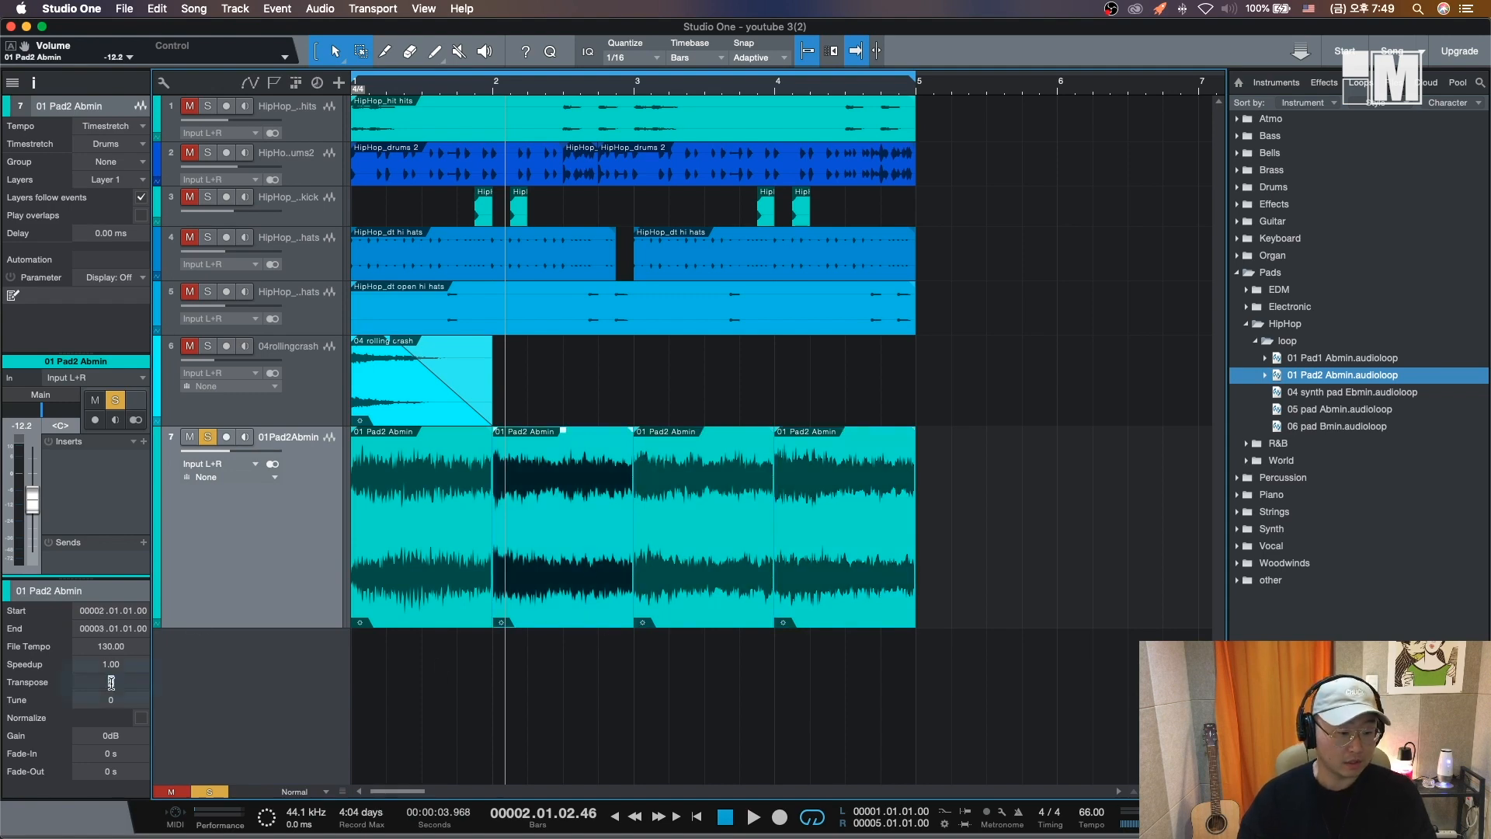
{"action": "key", "text": "Left"}
{"action": "type", "text": "0"}
{"action": "key", "text": "Return"}
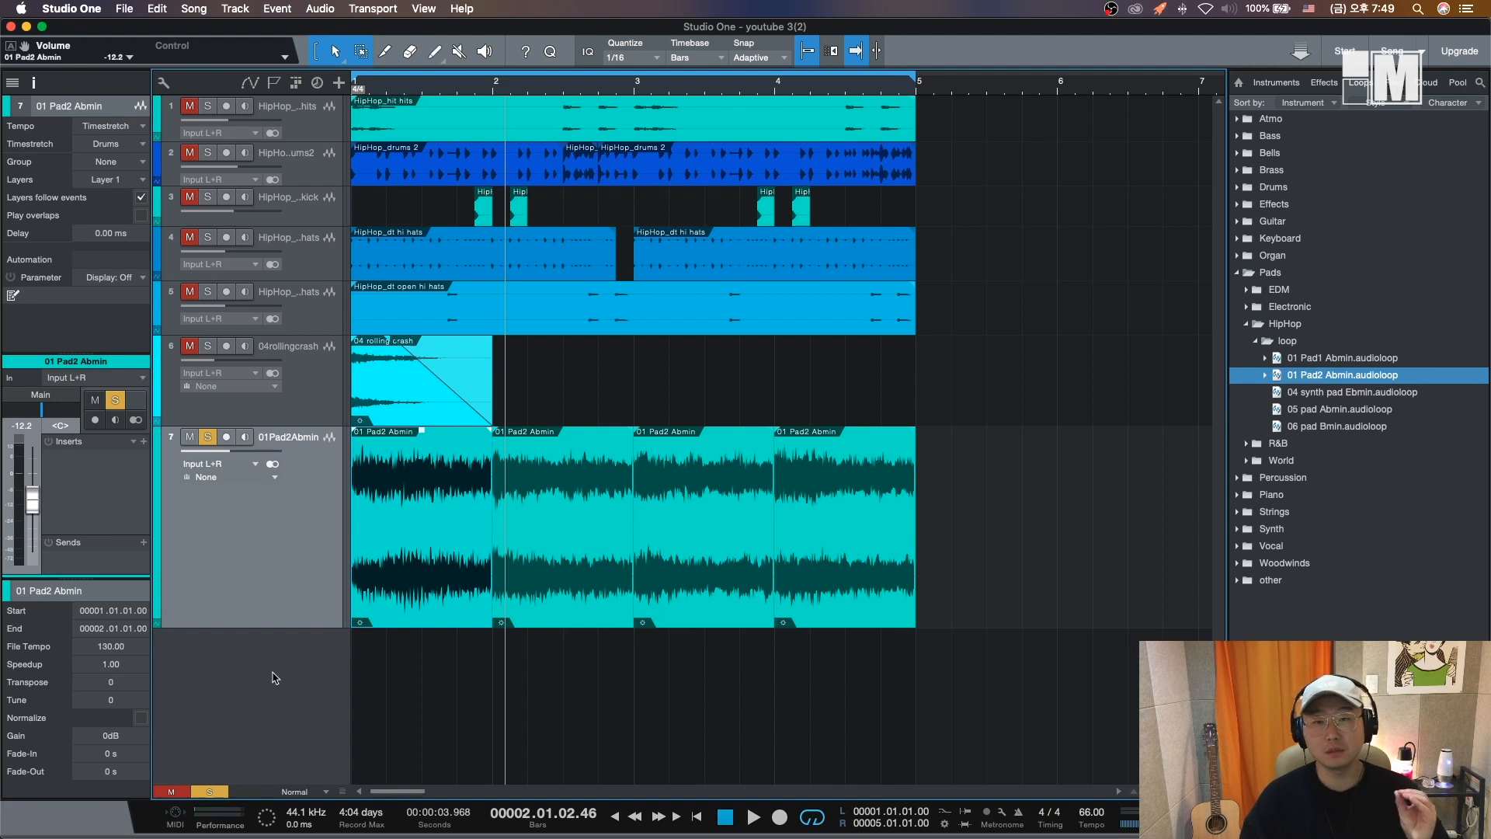
- Unsolo the pad track and return the playhead to the start after playing
{"action": "key", "text": "comma"}
{"action": "key", "text": "space"}
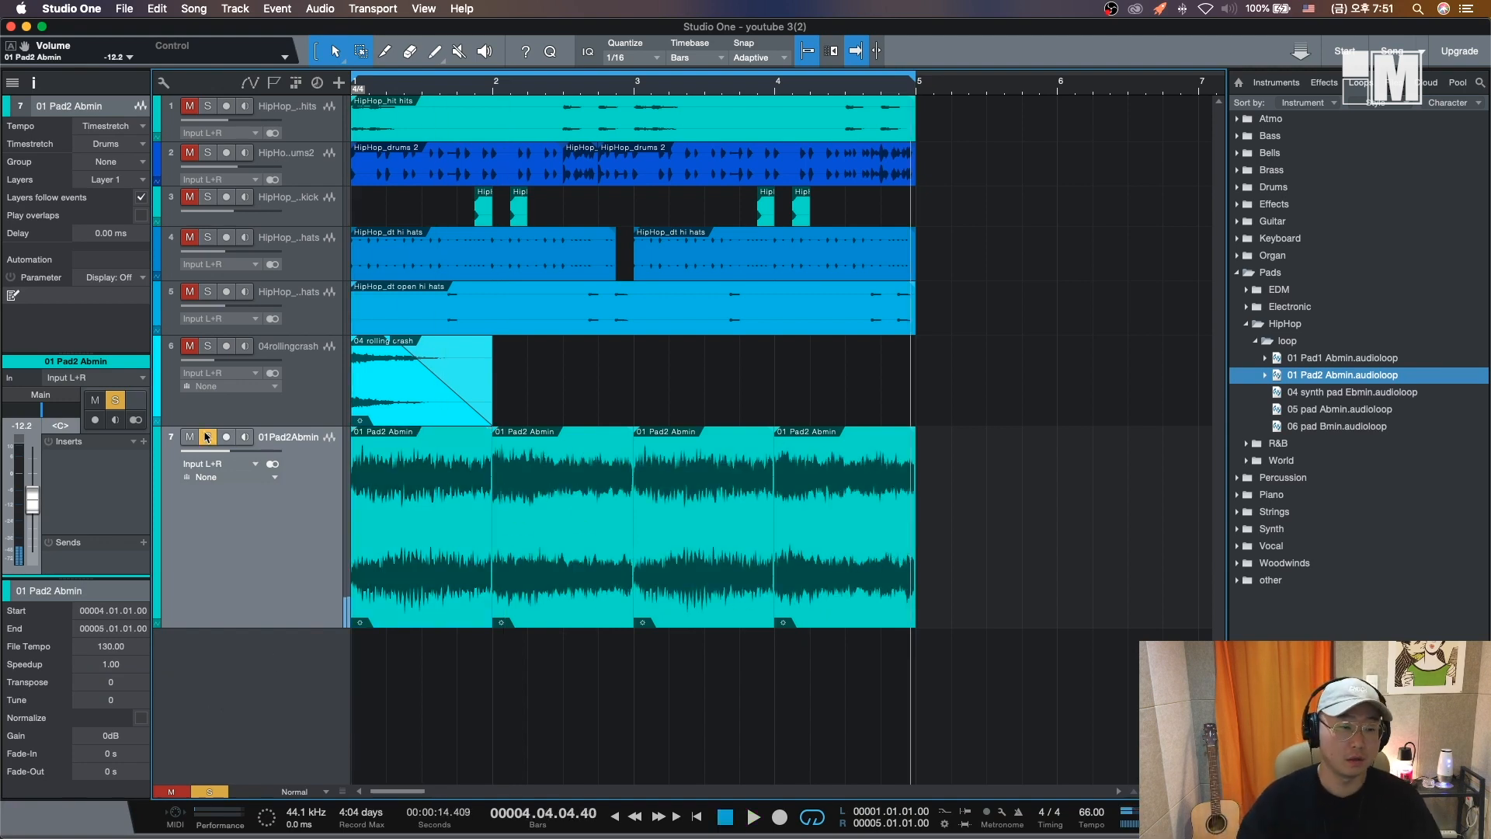
{"action": "left_click", "coordinate": [208, 437]}
{"action": "key", "text": "comma"}
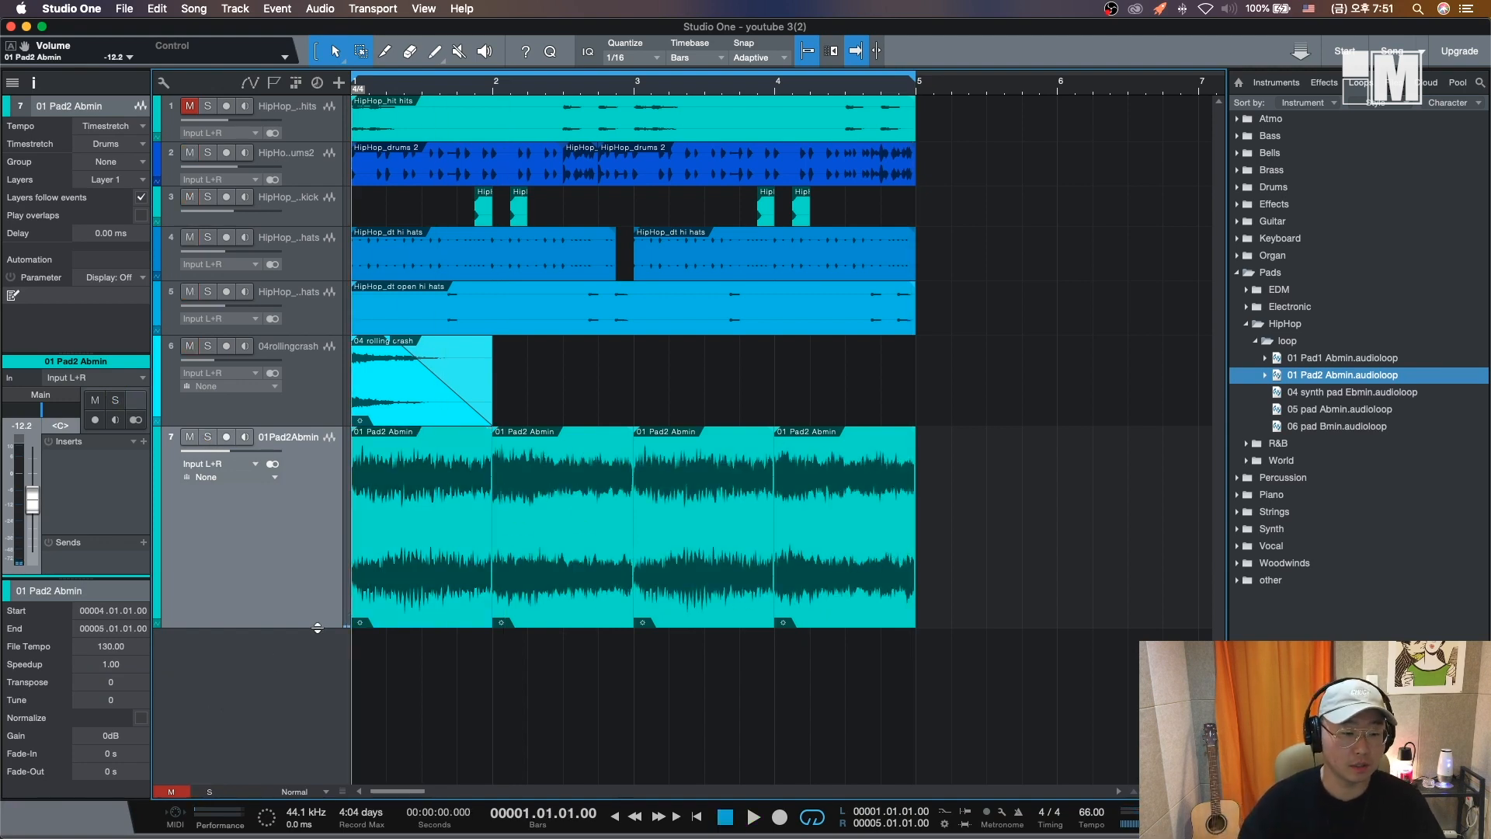
- Play the full beat and inspect each of the four pad parts in turn
{"action": "left_click_drag", "start_coordinate": [317, 628], "coordinate": [317, 495]}
{"action": "key", "text": "space"}
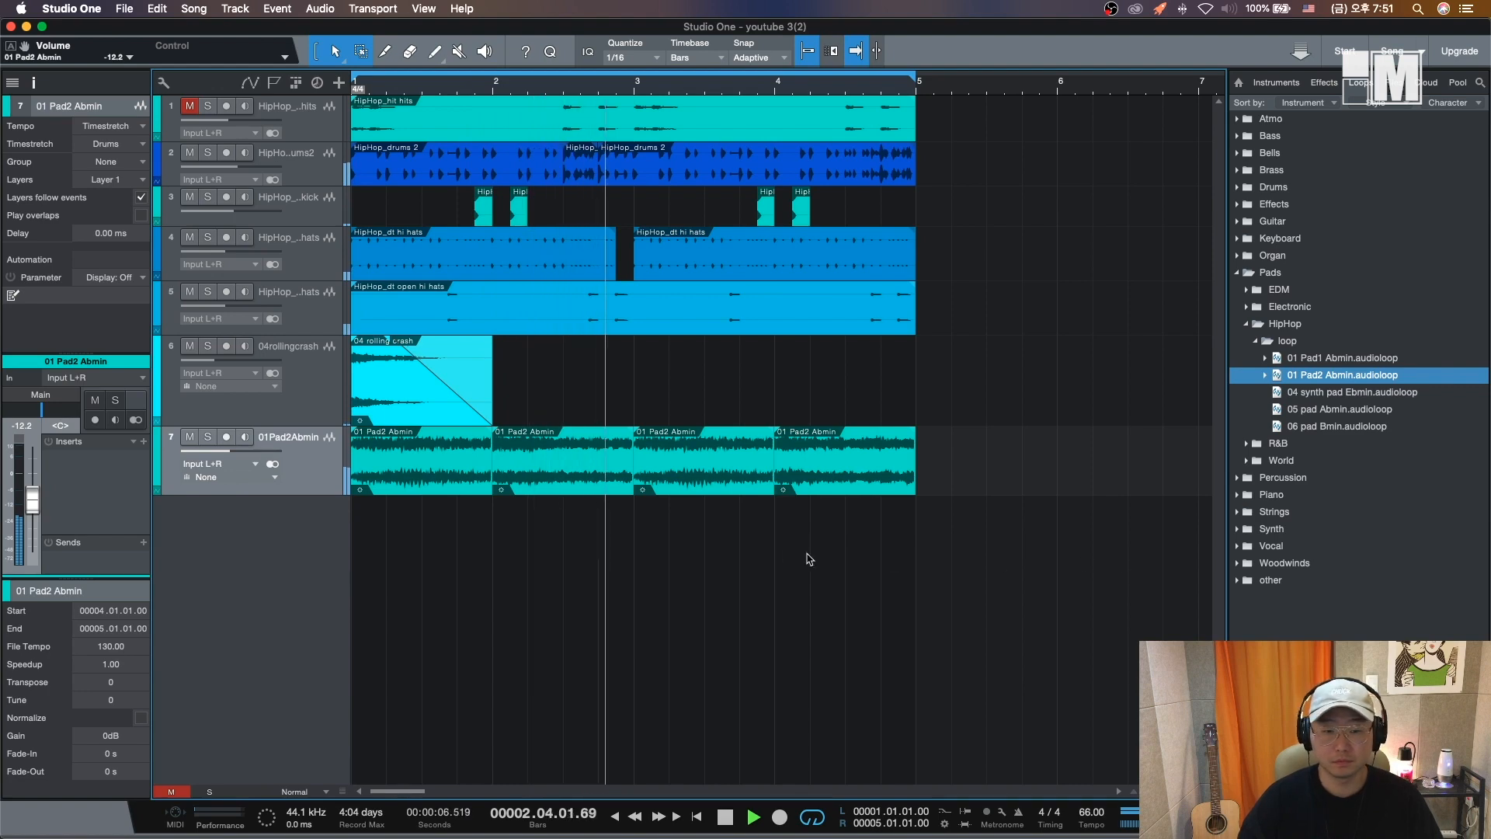
{"action": "key", "text": "space"}
{"action": "left_click", "coordinate": [458, 481]}
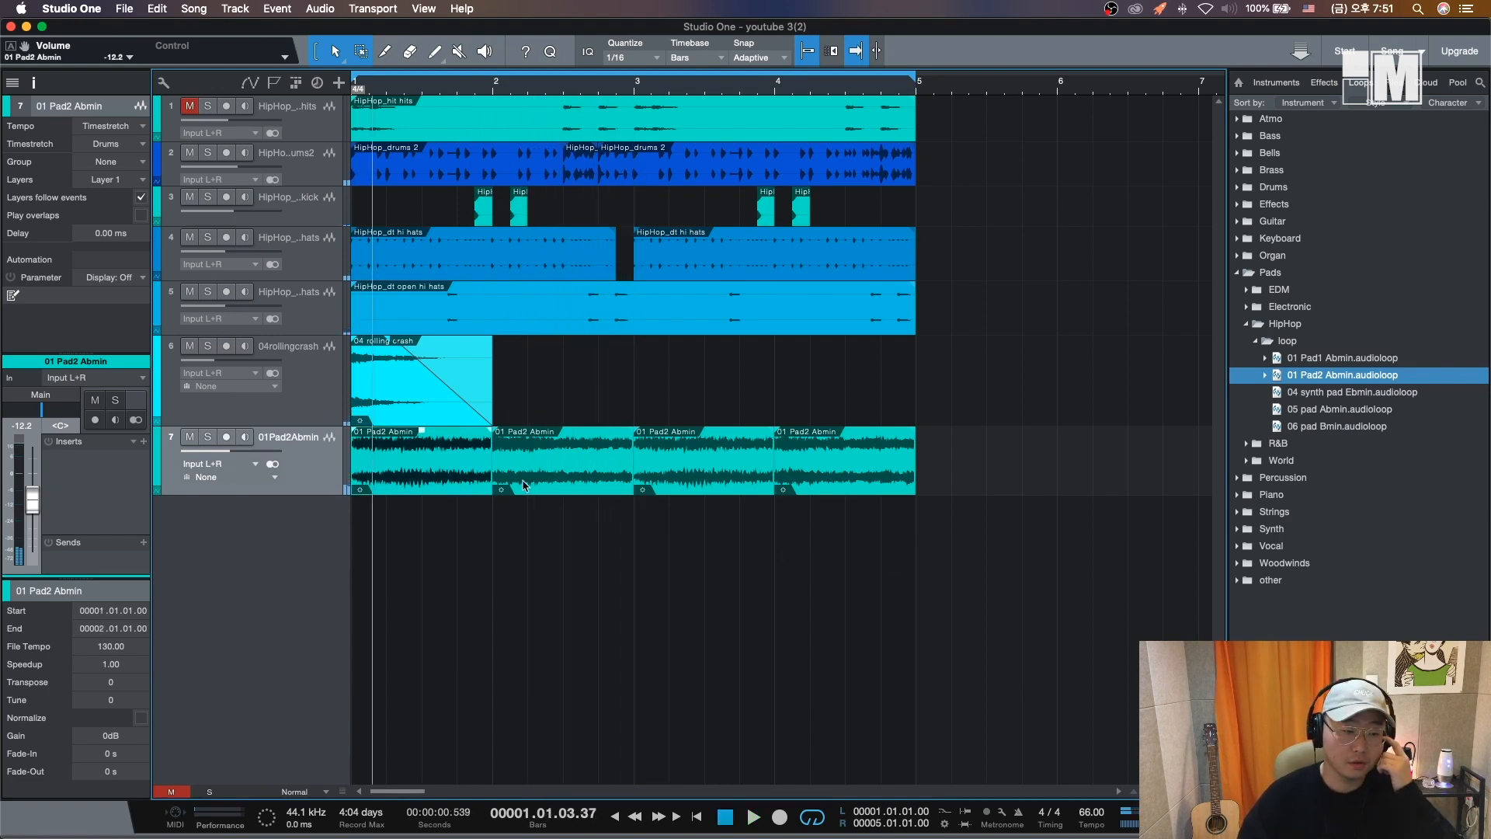
{"action": "left_click", "coordinate": [532, 482]}
{"action": "left_click", "coordinate": [668, 481]}
{"action": "left_click", "coordinate": [885, 481]}
- Add the 05 pad Abmin loop on a new track at bar 1 and lower its volume to -21.3 dB
{"action": "left_click", "coordinate": [1358, 417]}
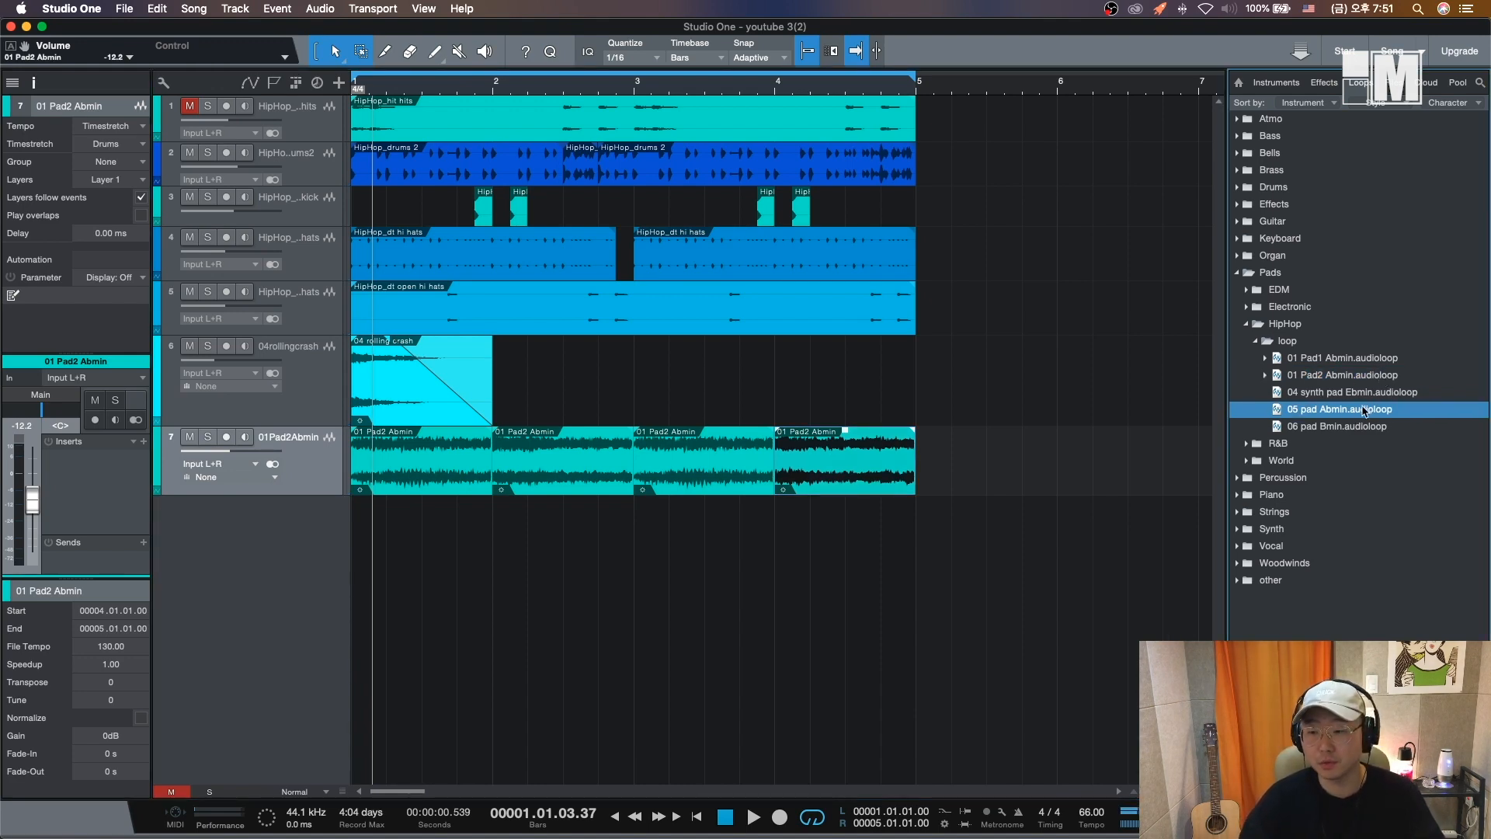
{"action": "left_click_drag", "start_coordinate": [1365, 411], "coordinate": [407, 567]}
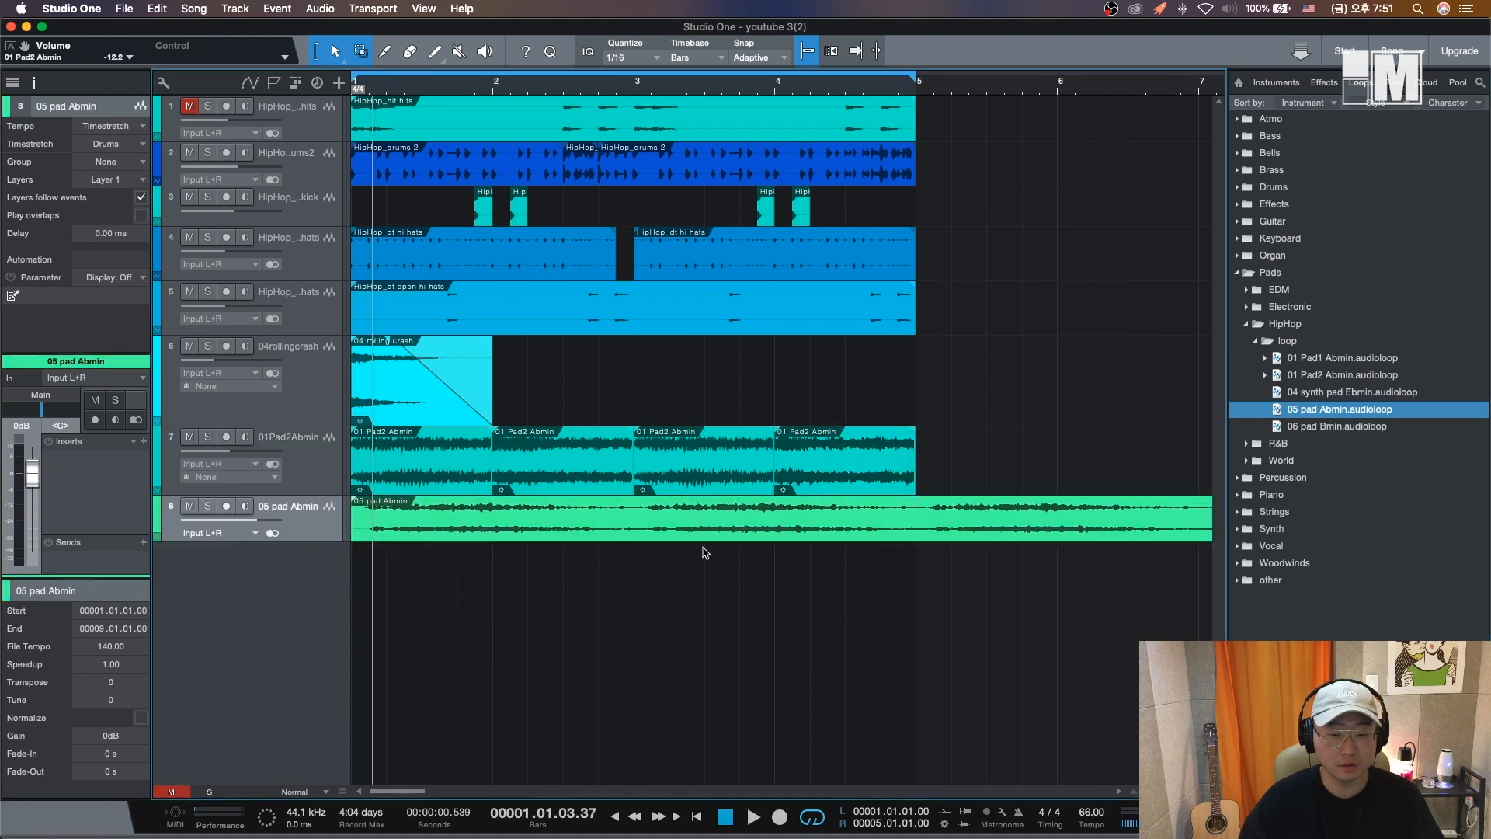
{"action": "key", "text": "space"}
{"action": "left_click_drag", "start_coordinate": [236, 520], "coordinate": [219, 526]}
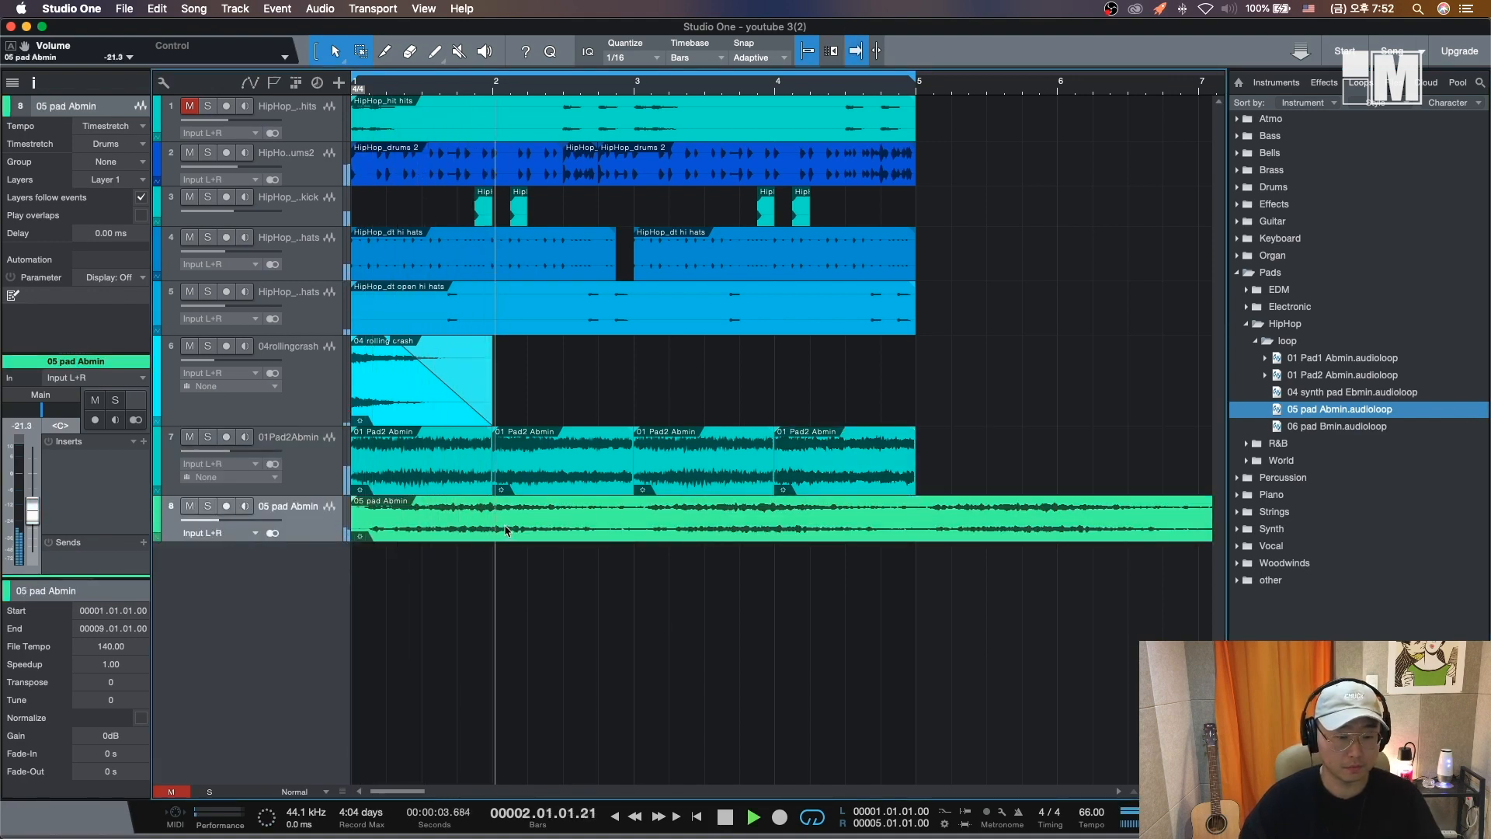
{"action": "key", "text": "space"}
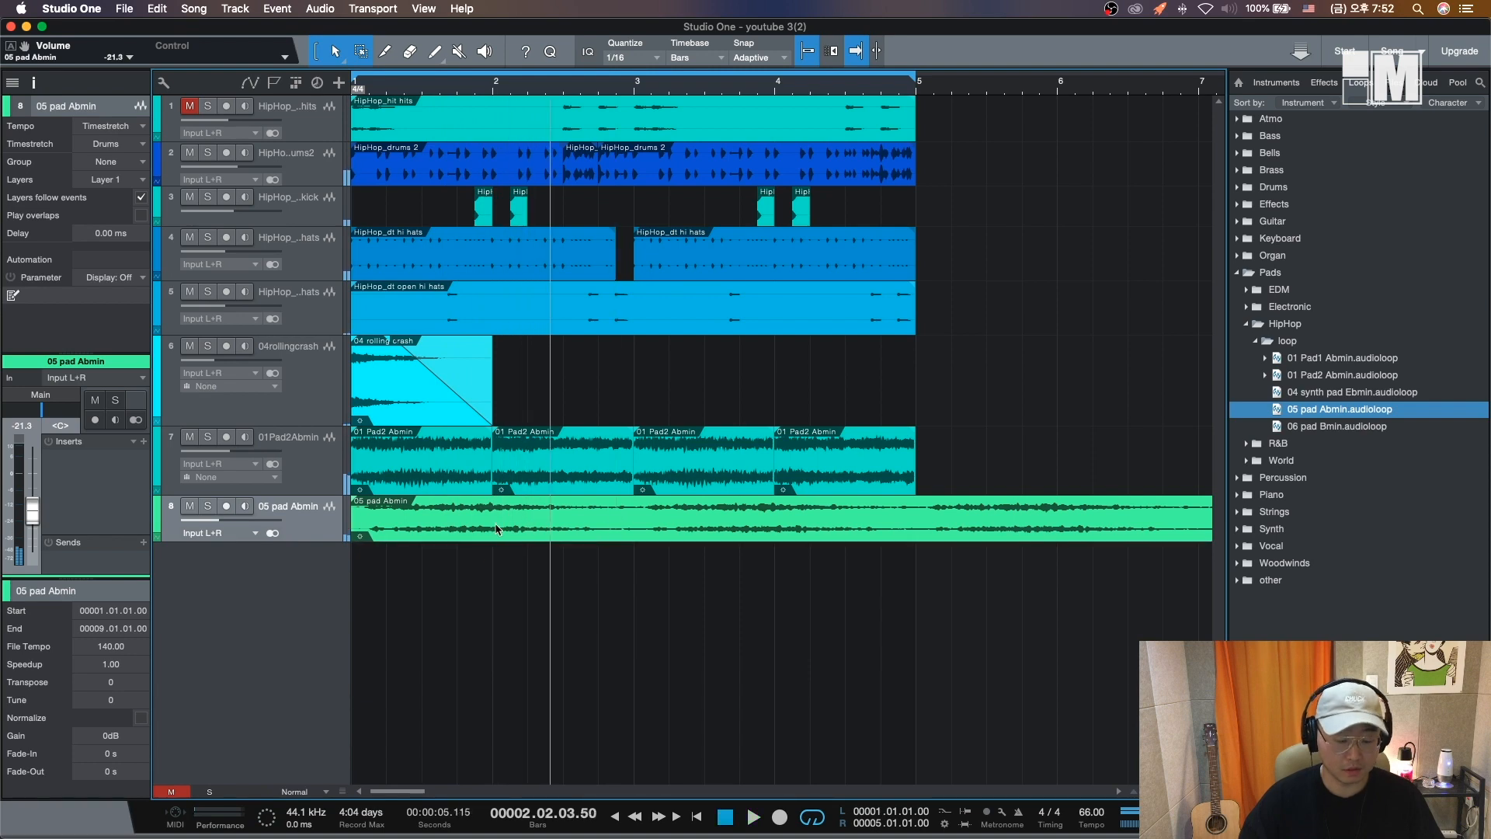
- Split the 05 pad event at bars 2 and 3 and delete everything after the first bar
{"action": "left_click", "coordinate": [495, 528], "text": "super"}
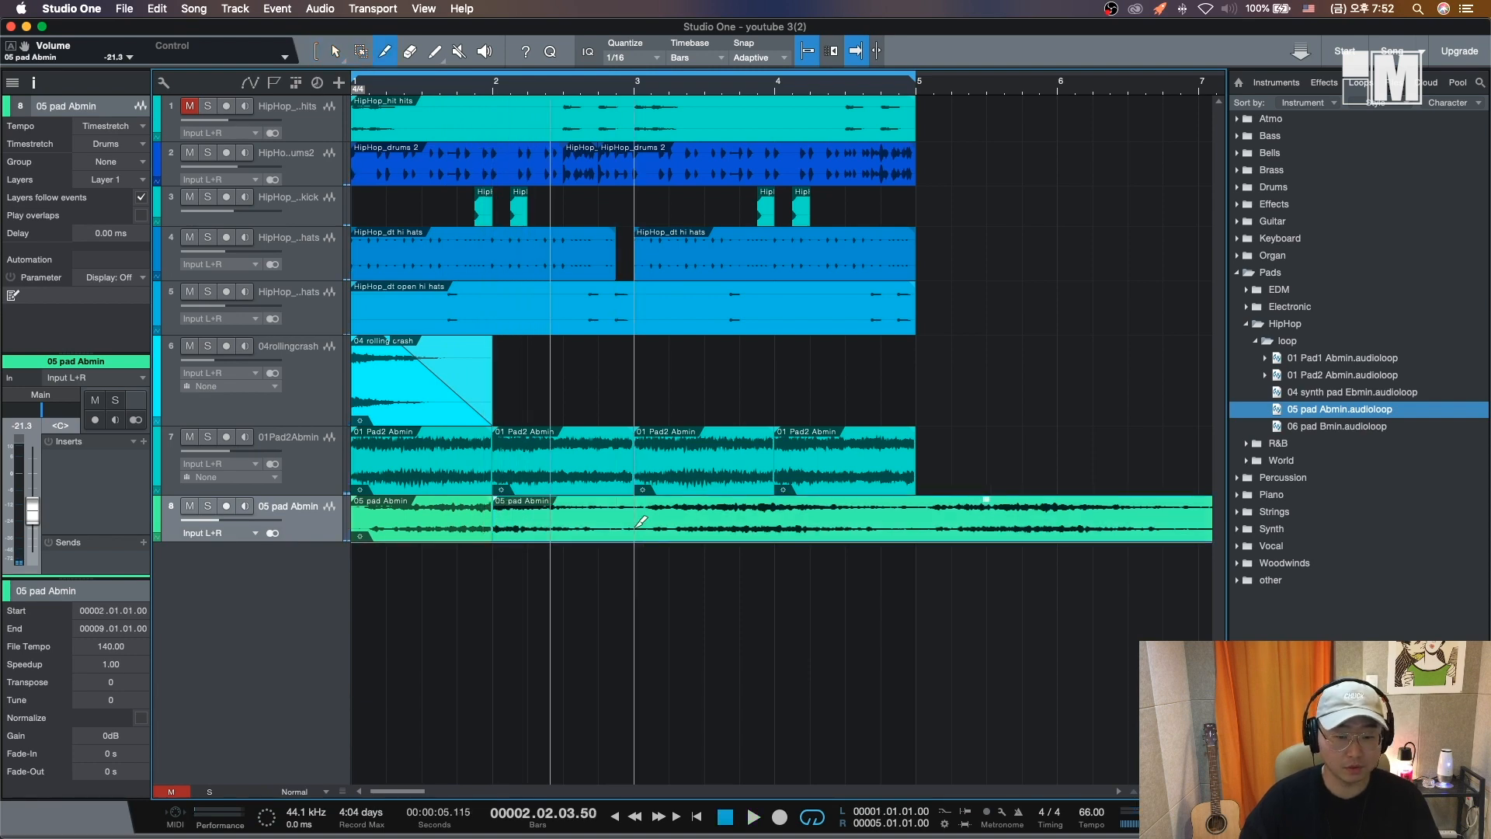
{"action": "left_click", "coordinate": [637, 530], "text": "super"}
{"action": "key", "text": "Delete"}
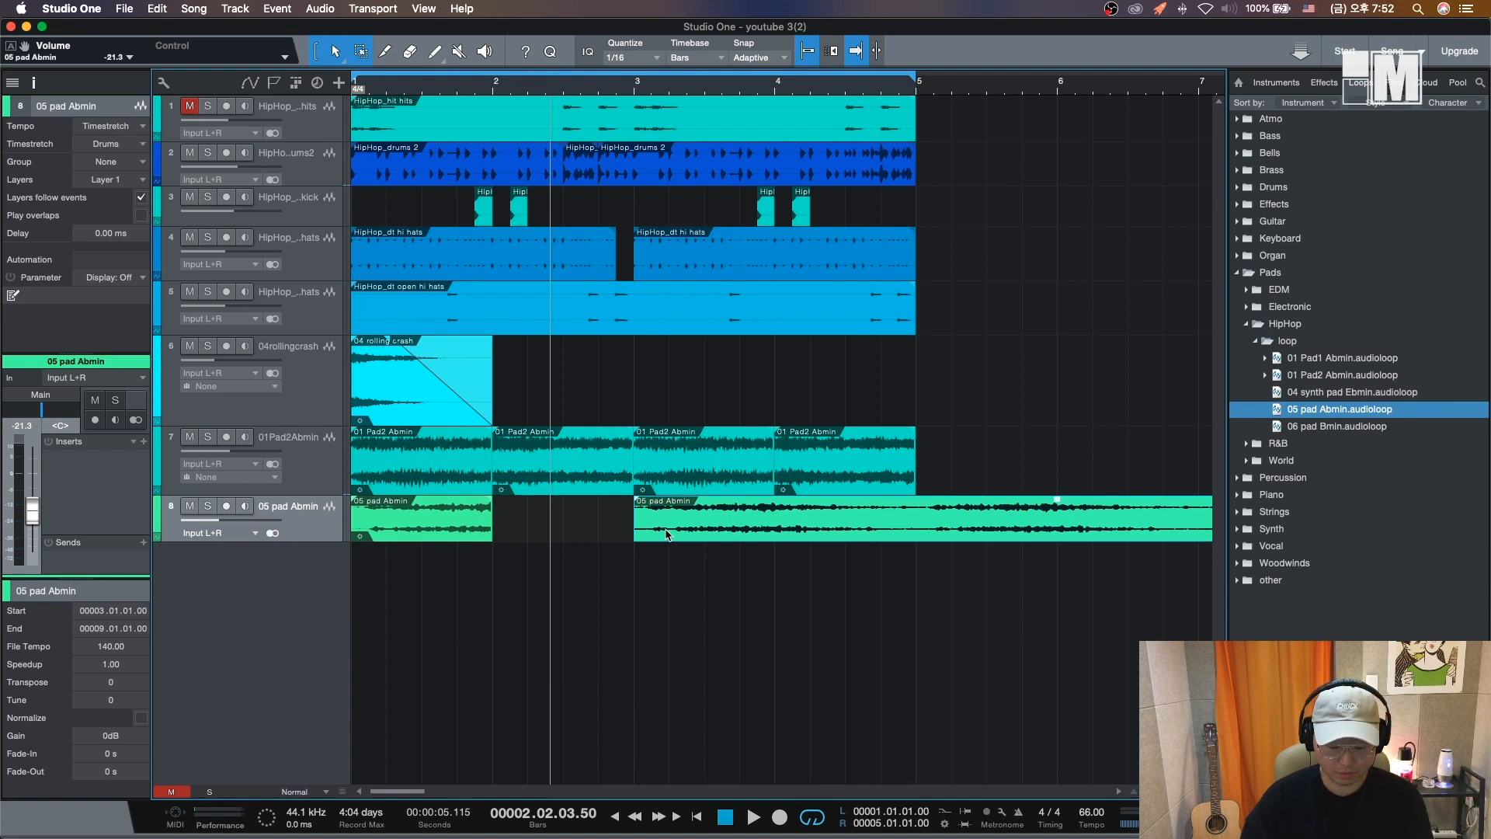
{"action": "key", "text": "Delete"}
{"action": "left_click", "coordinate": [444, 536]}
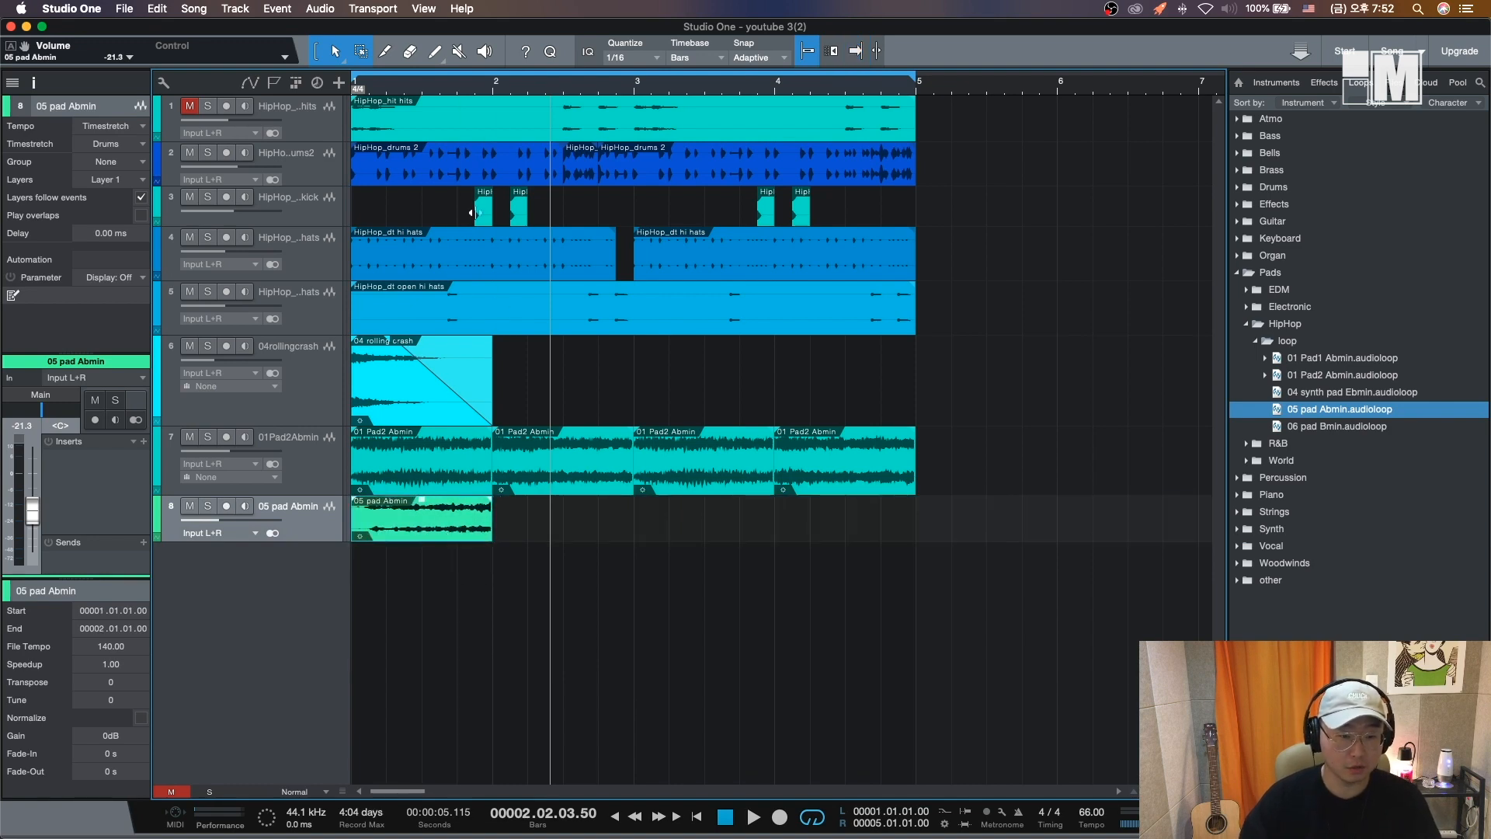
- Solo the 05 pad track and draw a fade-out at the end of its one-bar event while playing it
{"action": "left_click", "coordinate": [458, 90]}
{"action": "left_click", "coordinate": [208, 507]}
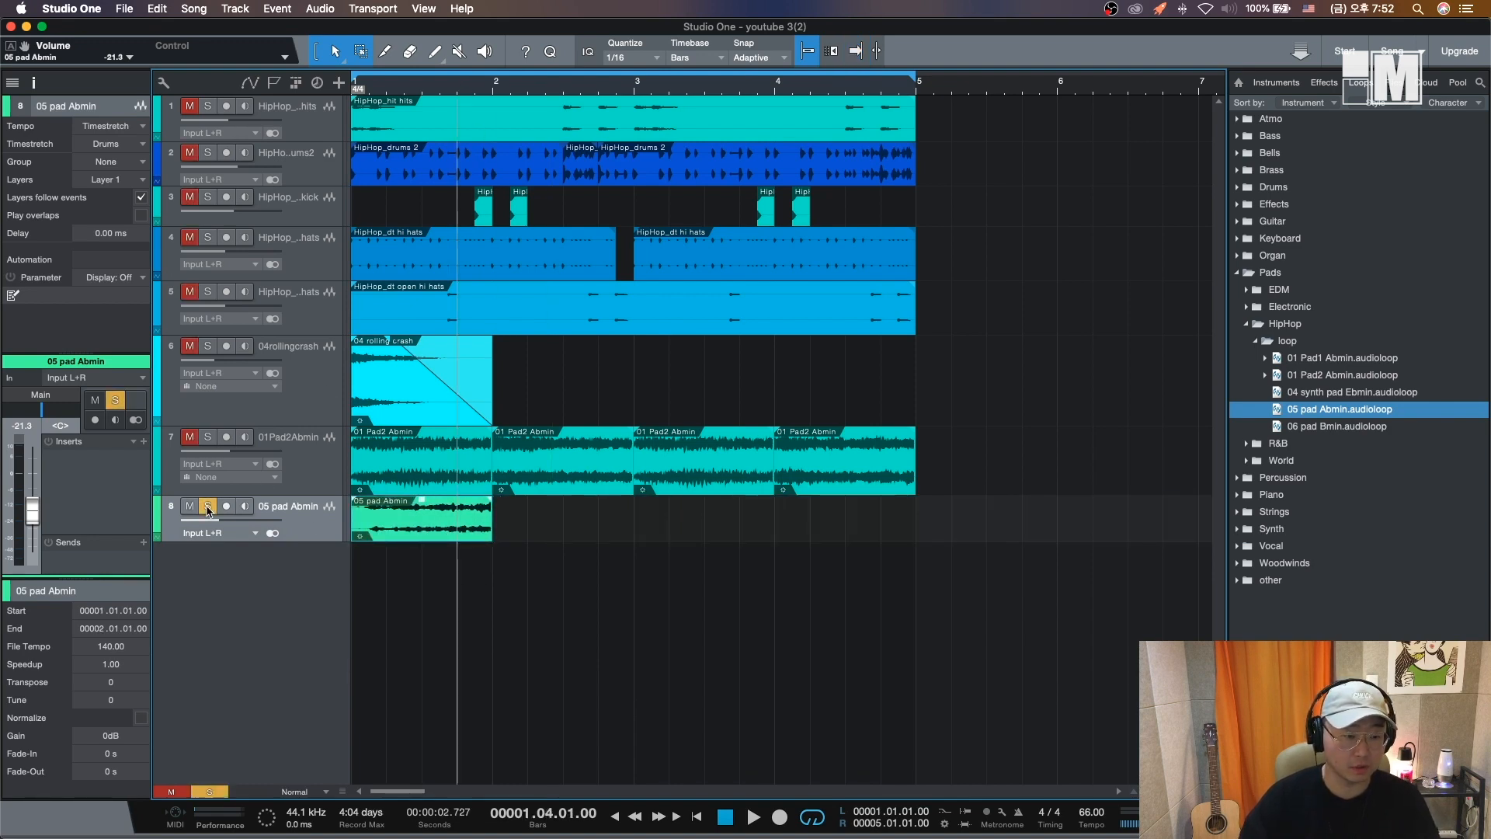
{"action": "key", "text": "f"}
{"action": "key", "text": "space"}
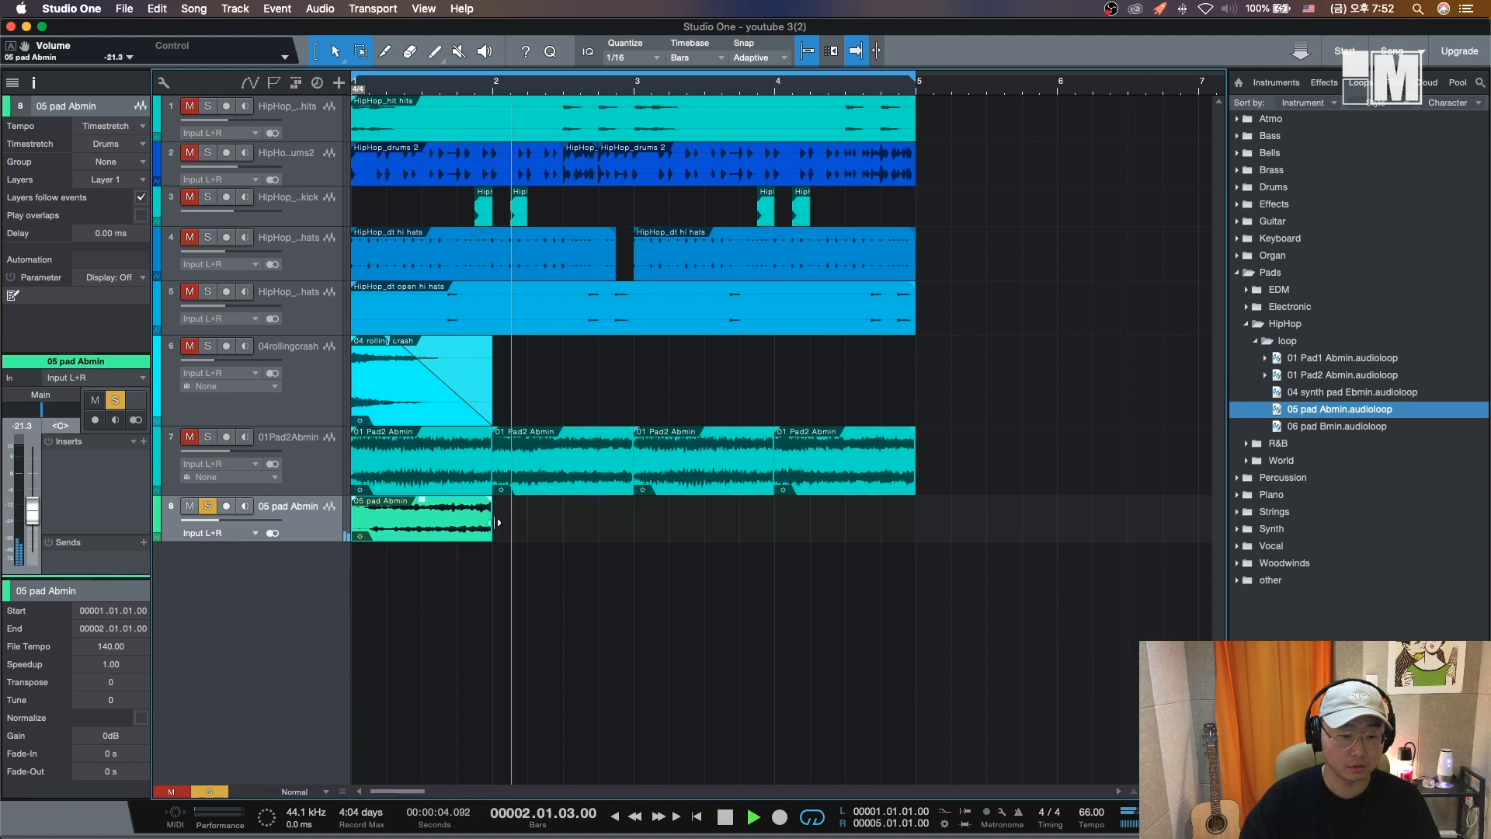
{"action": "left_click_drag", "start_coordinate": [488, 503], "coordinate": [457, 509]}
{"action": "key", "text": "space"}
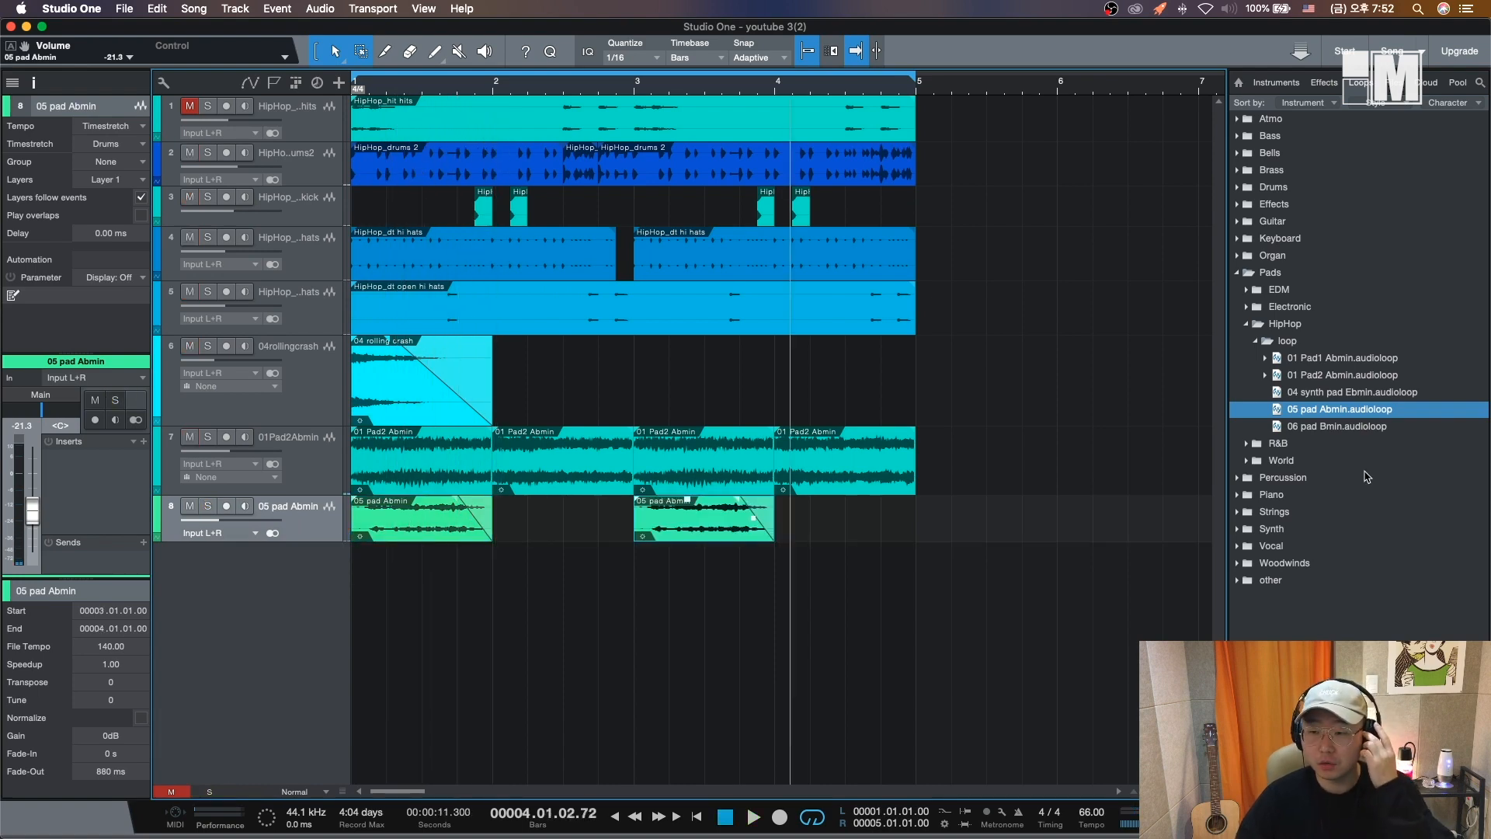
- Add the 06 pad Bmin loop on a new track at bar 1 and transpose it -3 semitones
{"action": "left_click", "coordinate": [1347, 429]}
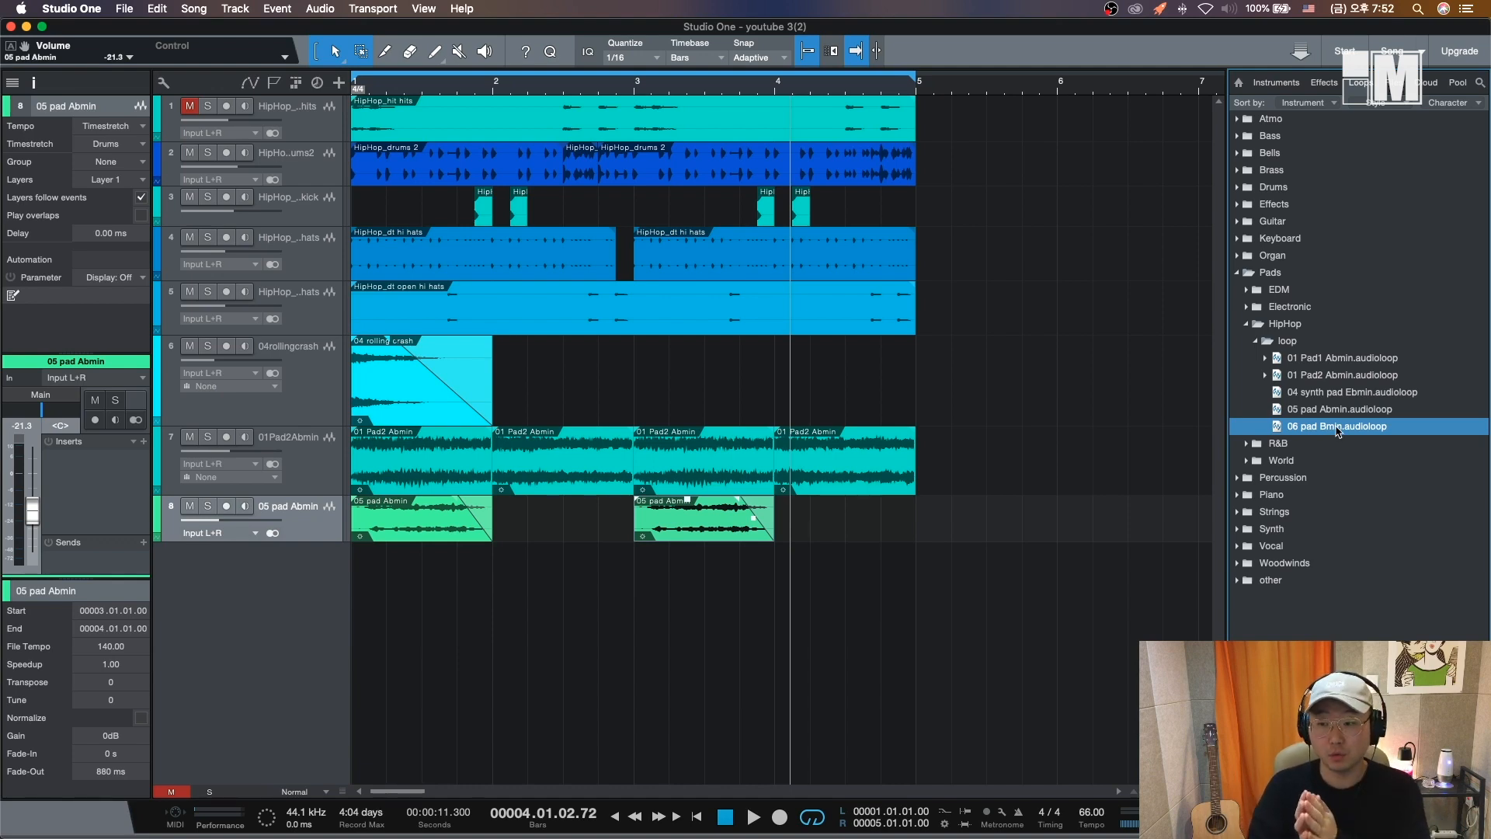
{"action": "left_click_drag", "start_coordinate": [1338, 426], "coordinate": [359, 565]}
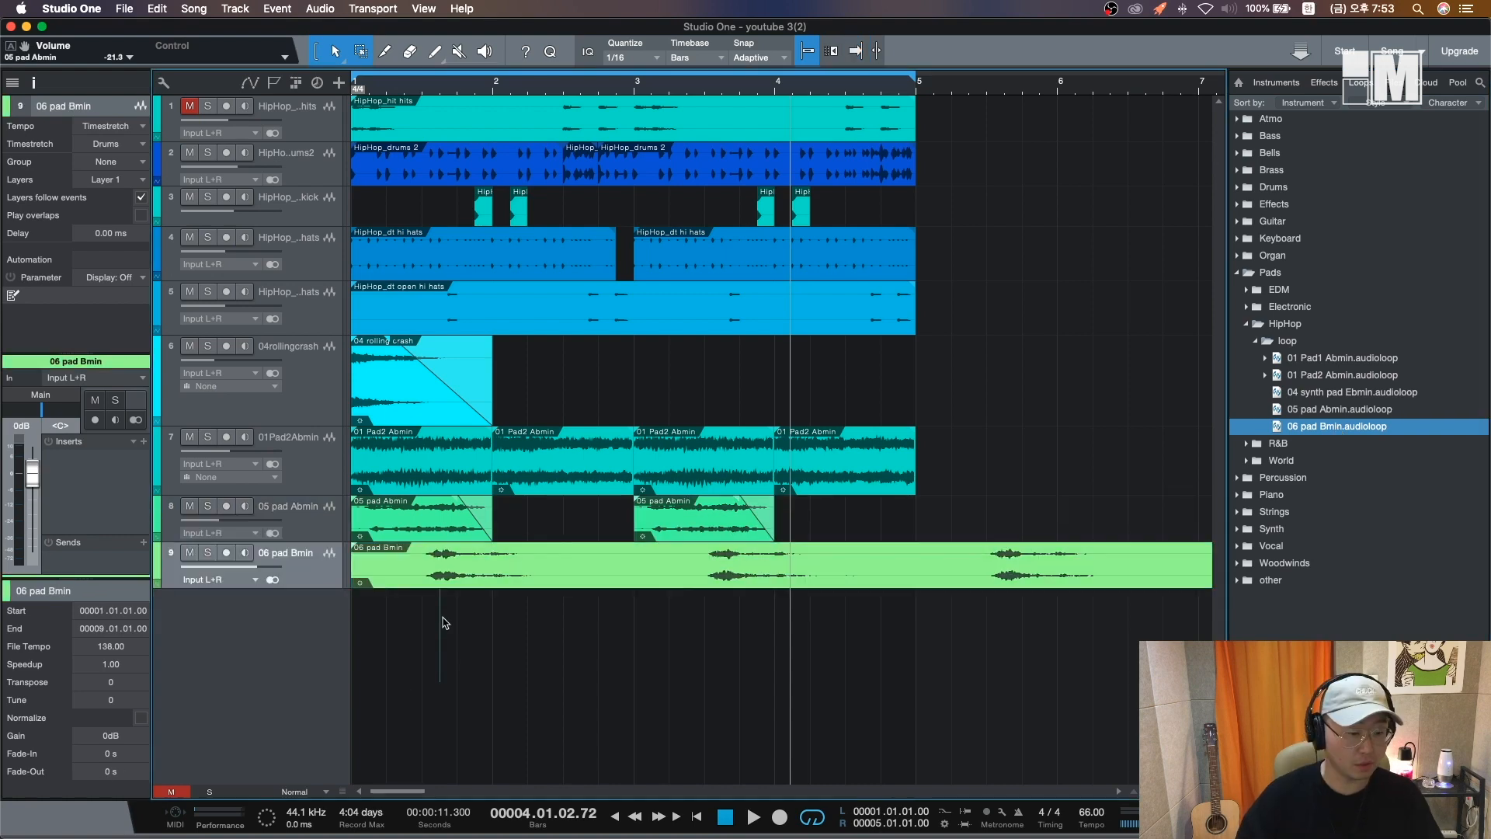
{"action": "left_click", "coordinate": [111, 682]}
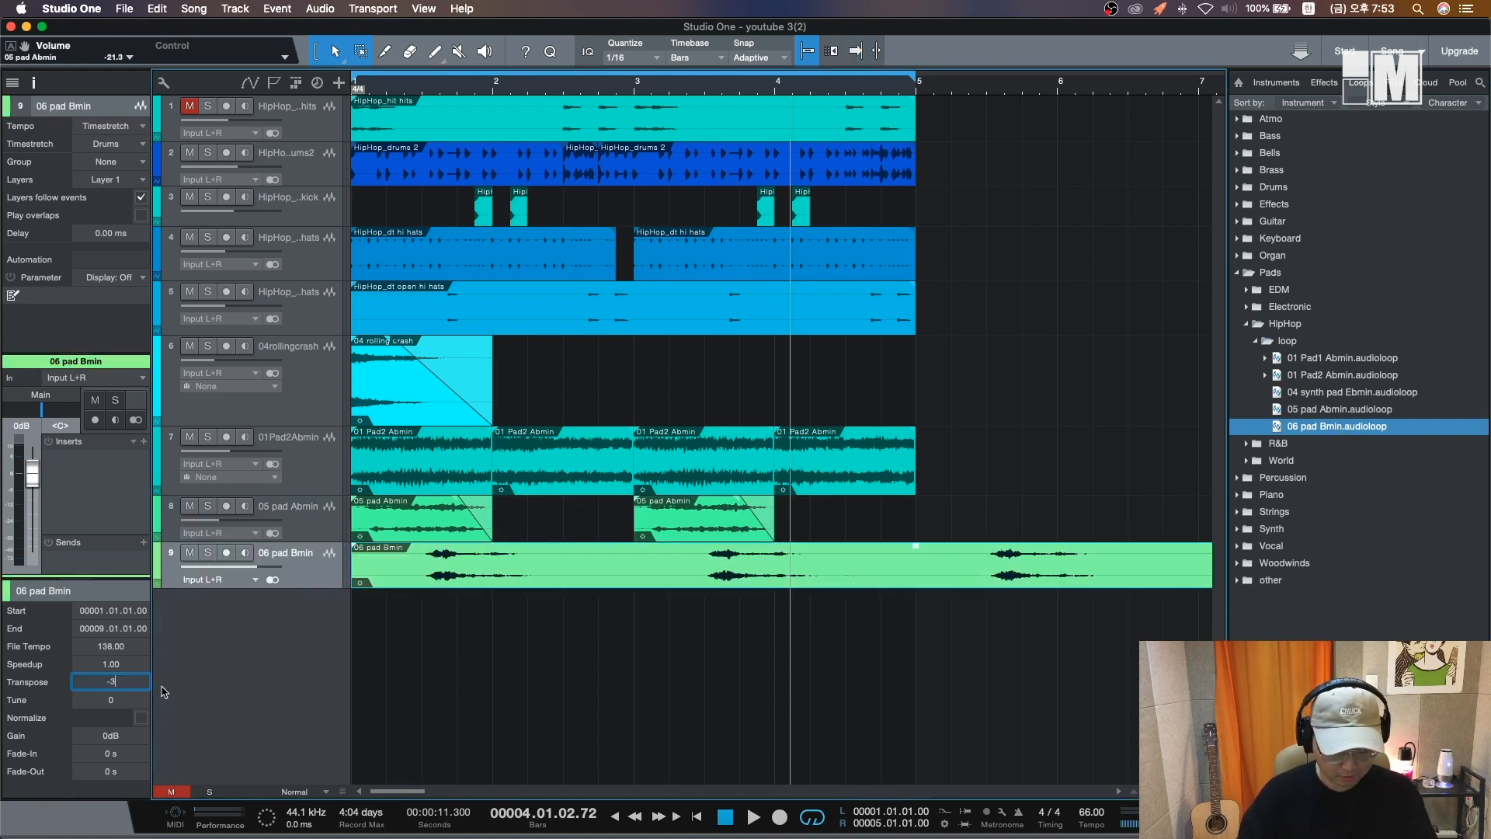
{"action": "key", "text": "Return"}
- Lower the 06 pad Bmin track's volume to -17.8 dB and play the beat
{"action": "left_click_drag", "start_coordinate": [266, 570], "coordinate": [224, 573]}
{"action": "key", "text": "space"}
{"action": "left_click", "coordinate": [556, 559]}
{"action": "key", "text": "space"}
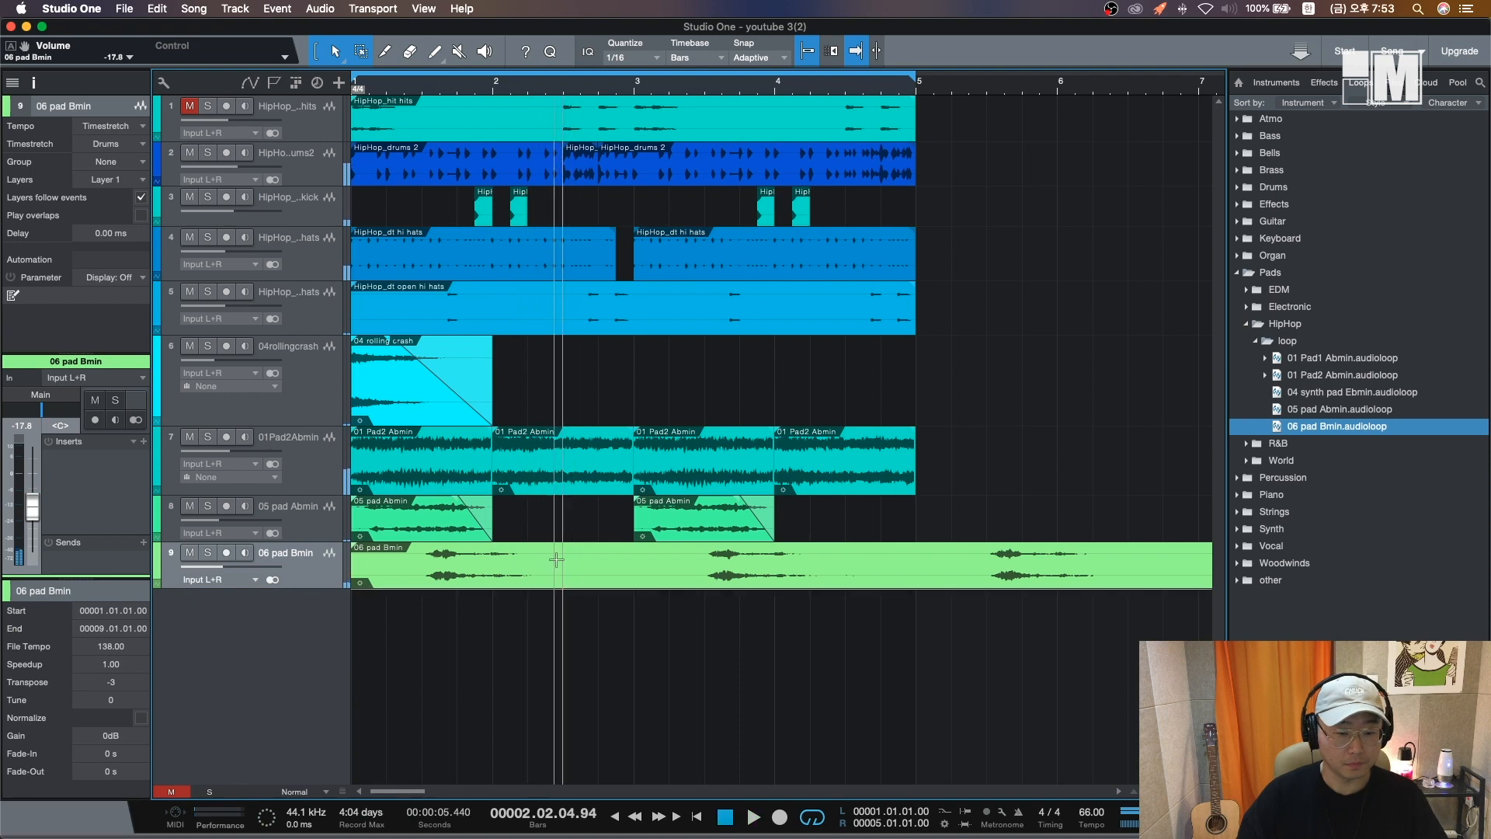
- Delete the trailing part of the 06 pad Bmin event and copy the remaining piece to bar 2, beat 3
{"action": "left_click", "coordinate": [556, 559], "text": "alt"}
{"action": "key", "text": "Delete"}
{"action": "left_click_drag", "start_coordinate": [444, 577], "coordinate": [658, 579]}
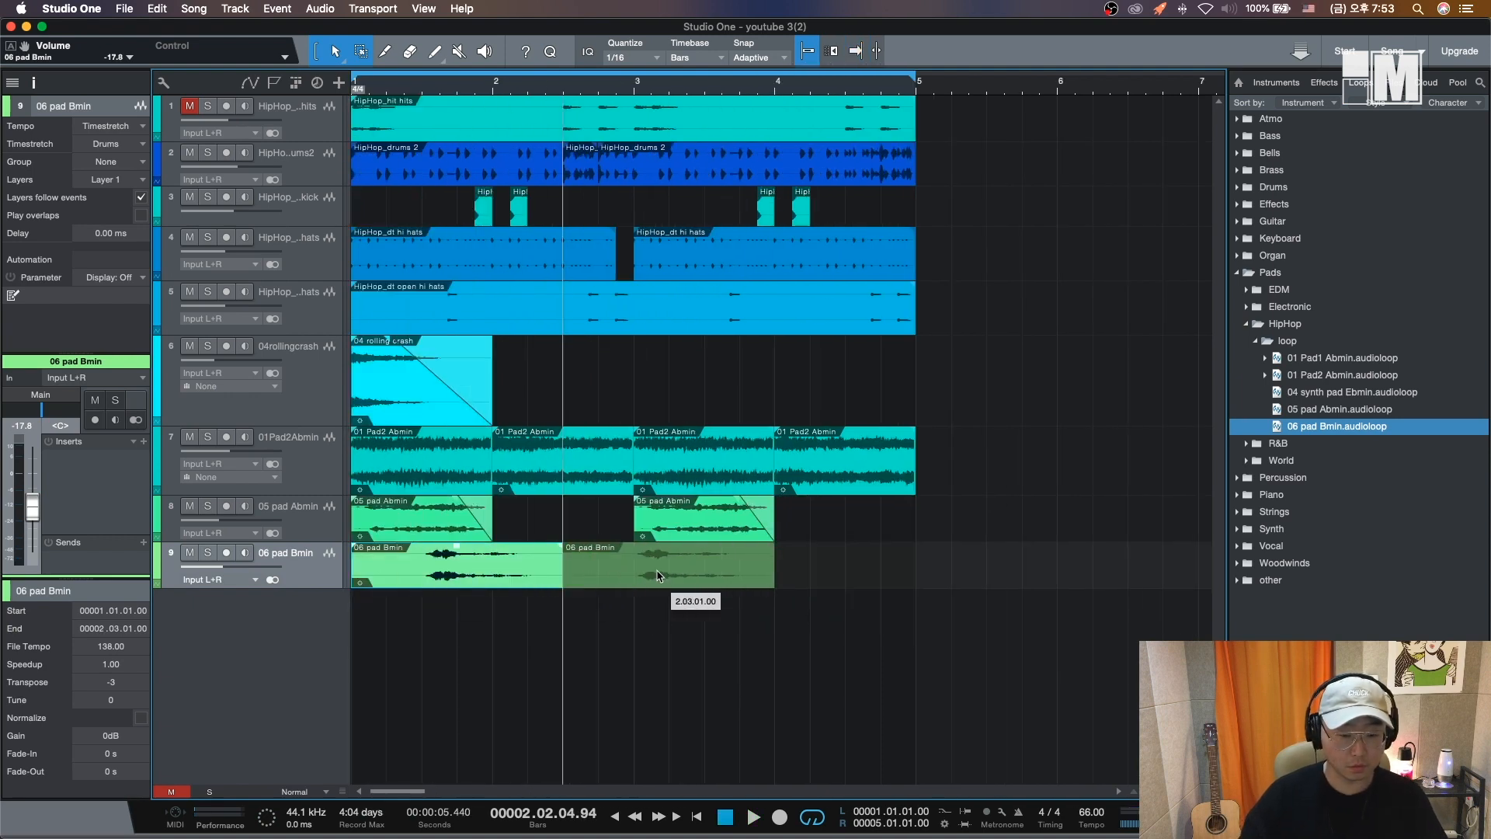
- Play the beat and lower the 06 pad Bmin track's volume to about -23.9 dB
{"action": "key", "text": "space"}
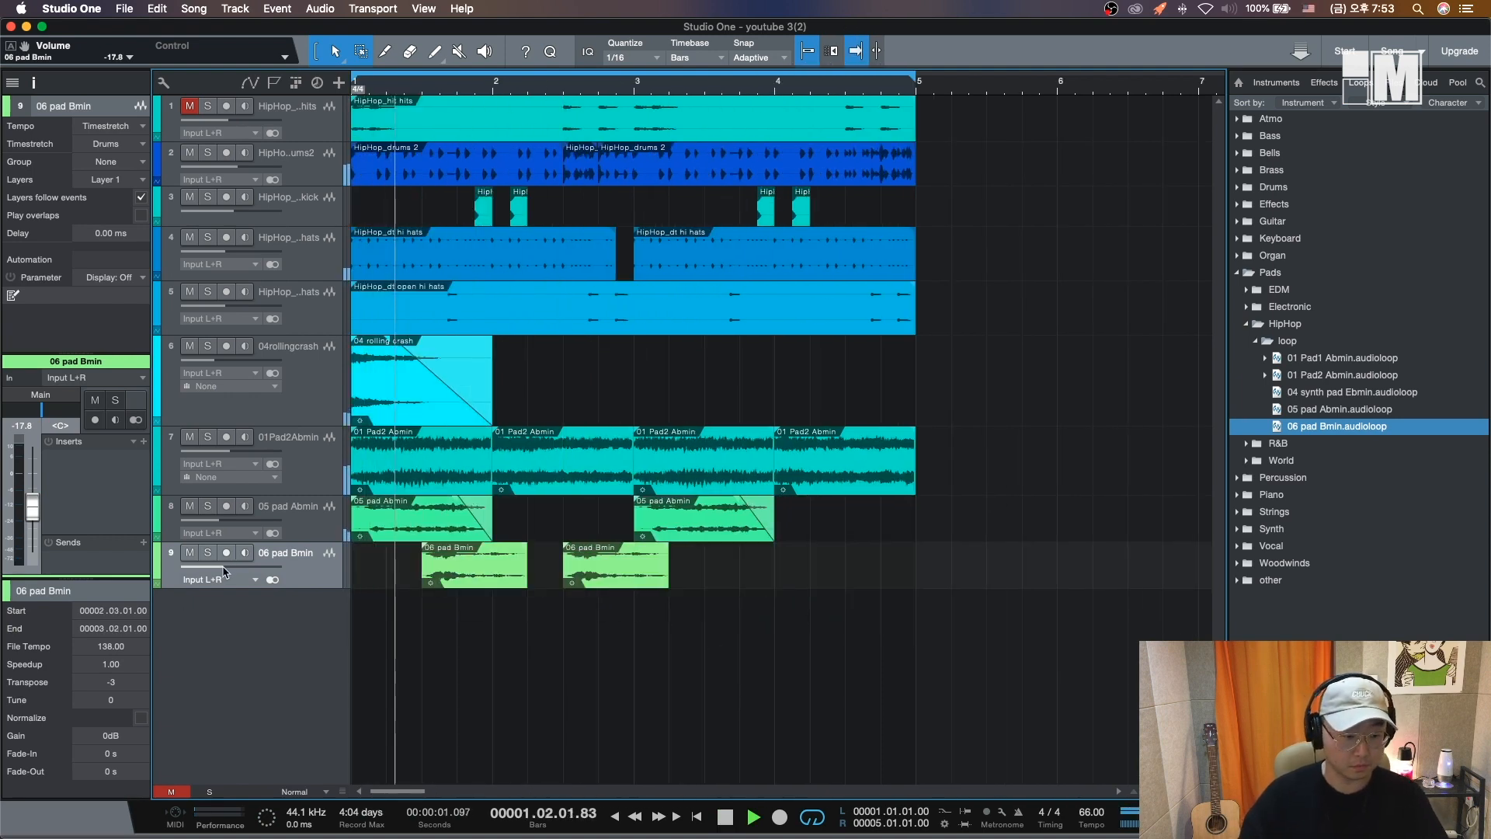
{"action": "left_click_drag", "start_coordinate": [224, 573], "coordinate": [216, 573]}
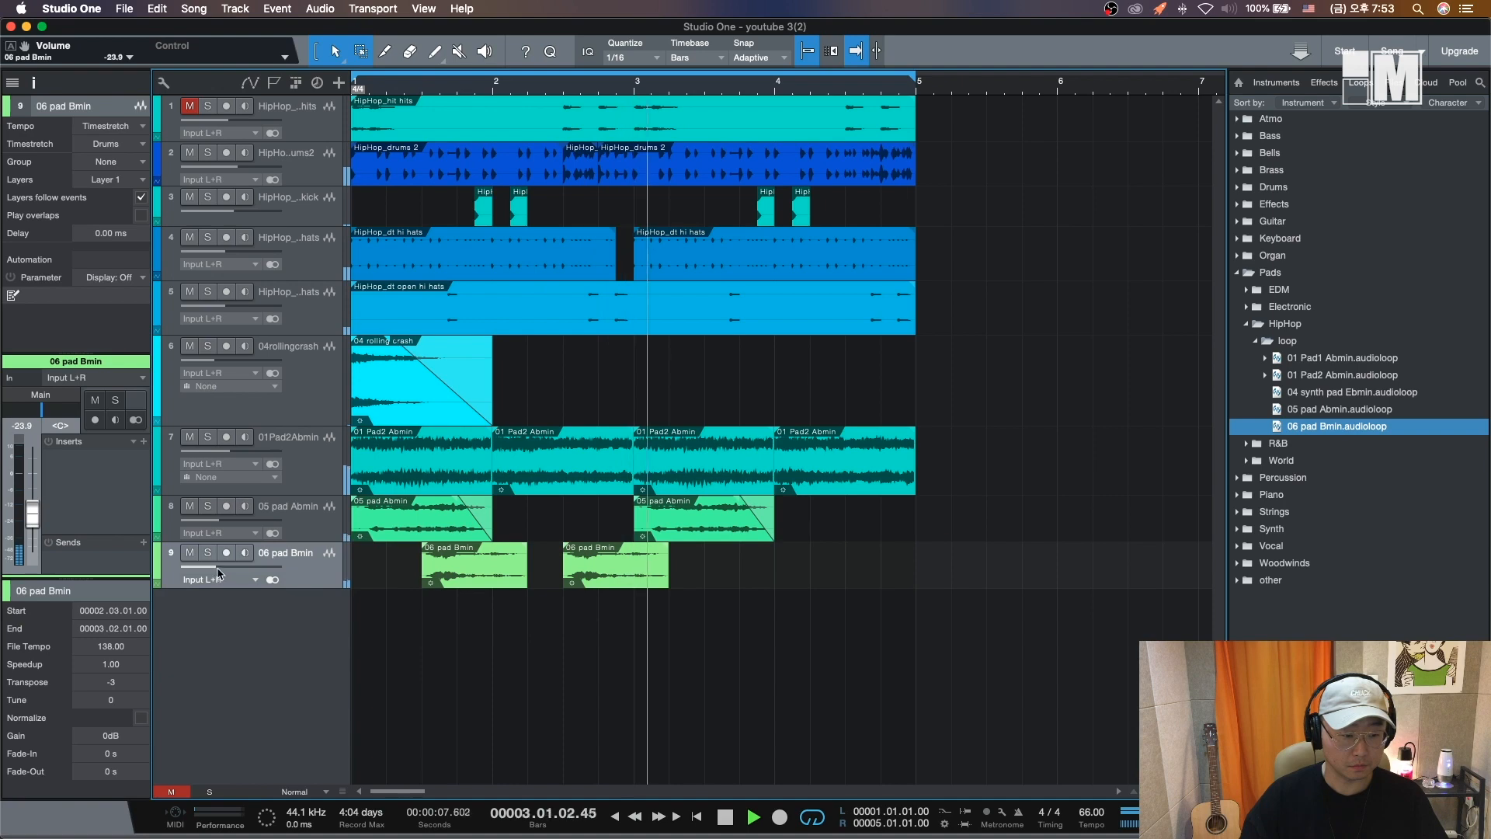
- Duplicate the two 06 pad Bmin events twice so the pattern repeats through bar 4
{"action": "key", "text": "super+d"}
{"action": "key", "text": "super+d"}
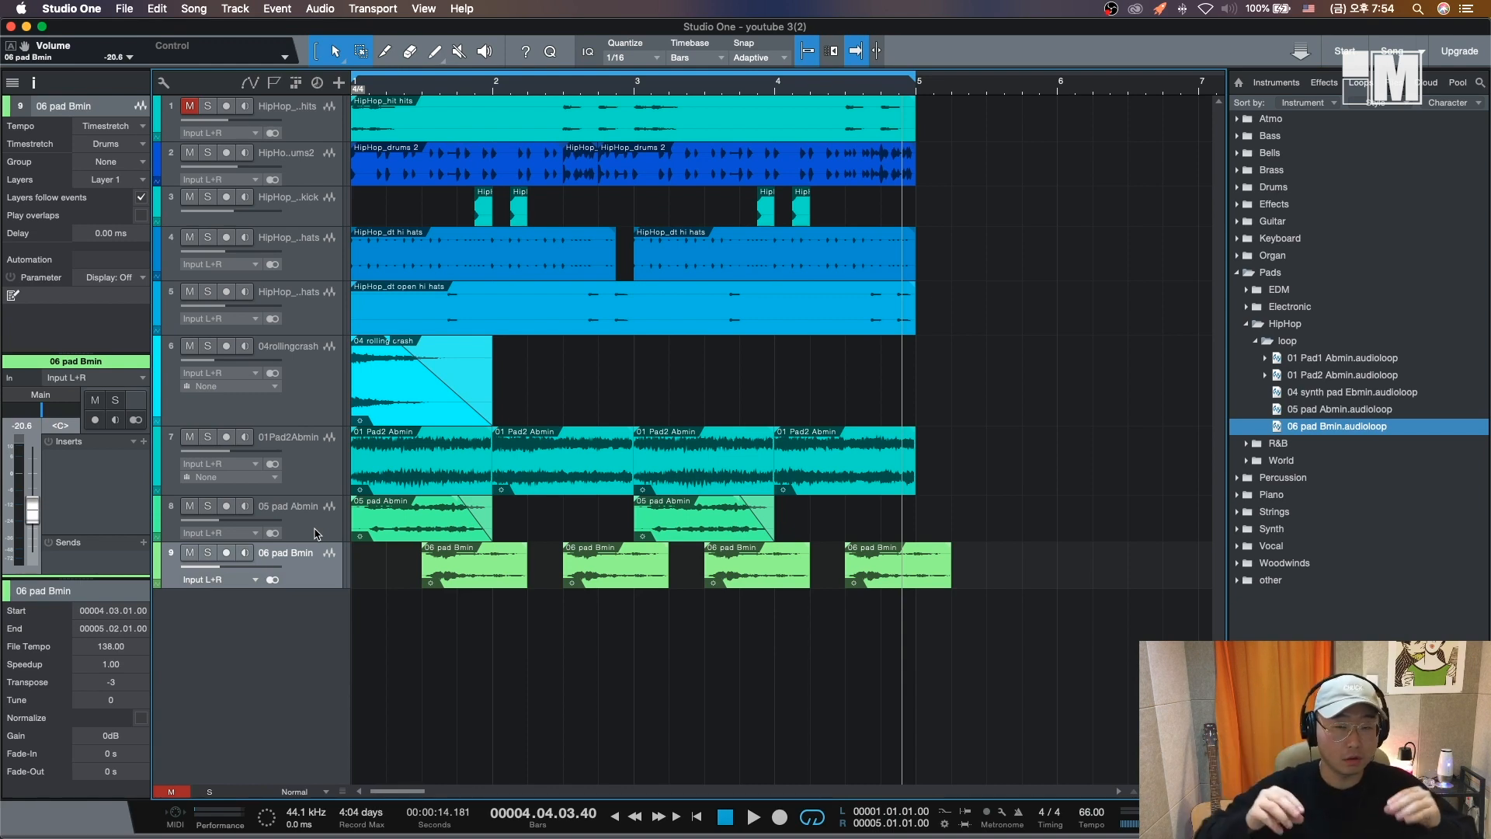
{"action": "key", "text": "Caps_Lock"}
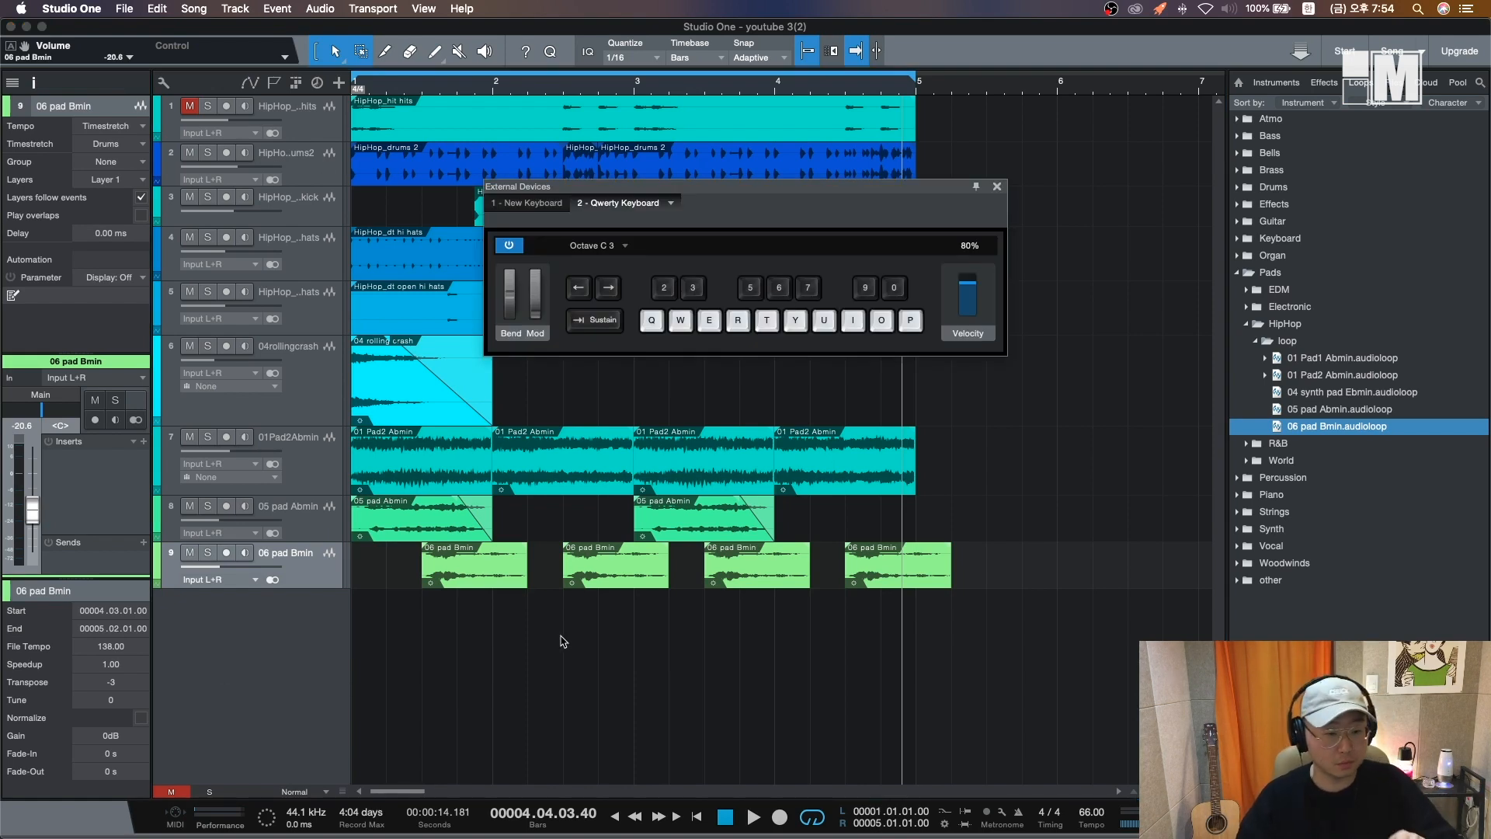
{"action": "left_click_drag", "start_coordinate": [456, 541], "coordinate": [903, 683]}
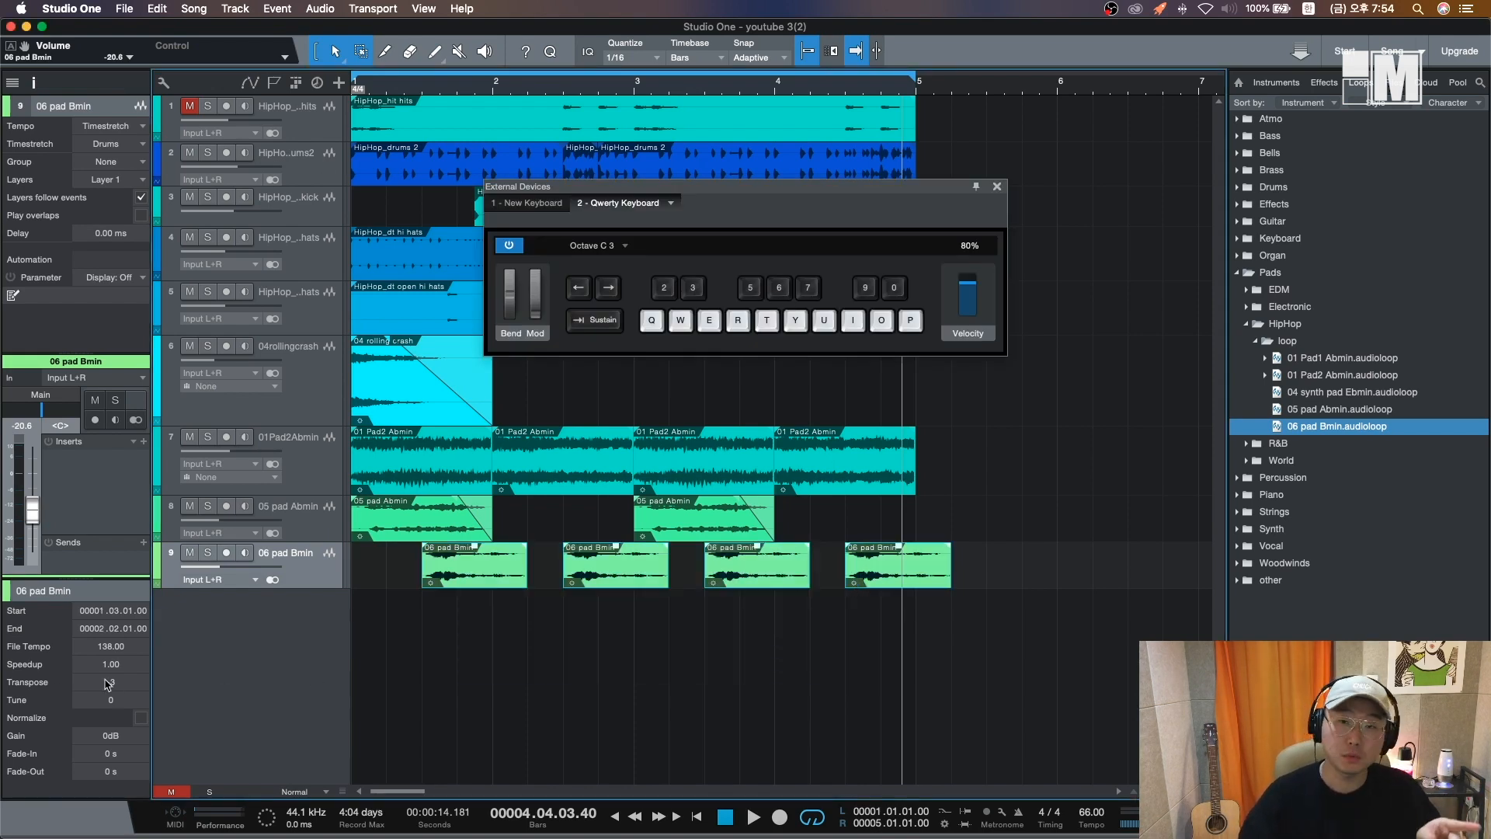
{"action": "left_click", "coordinate": [997, 187]}
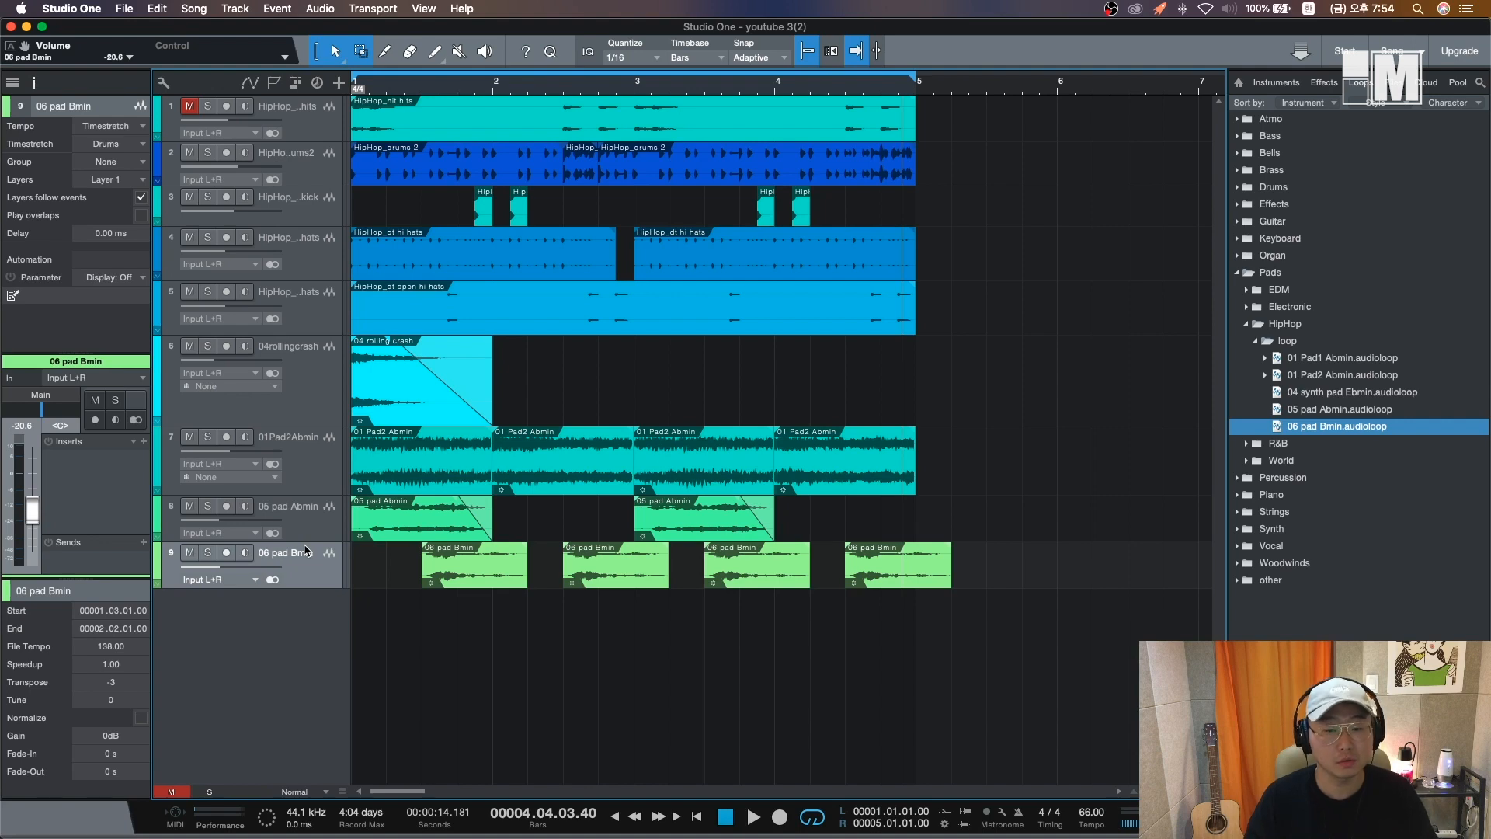
- Unmute the HipHop_hit hits track and play the beat
{"action": "left_click", "coordinate": [305, 134]}
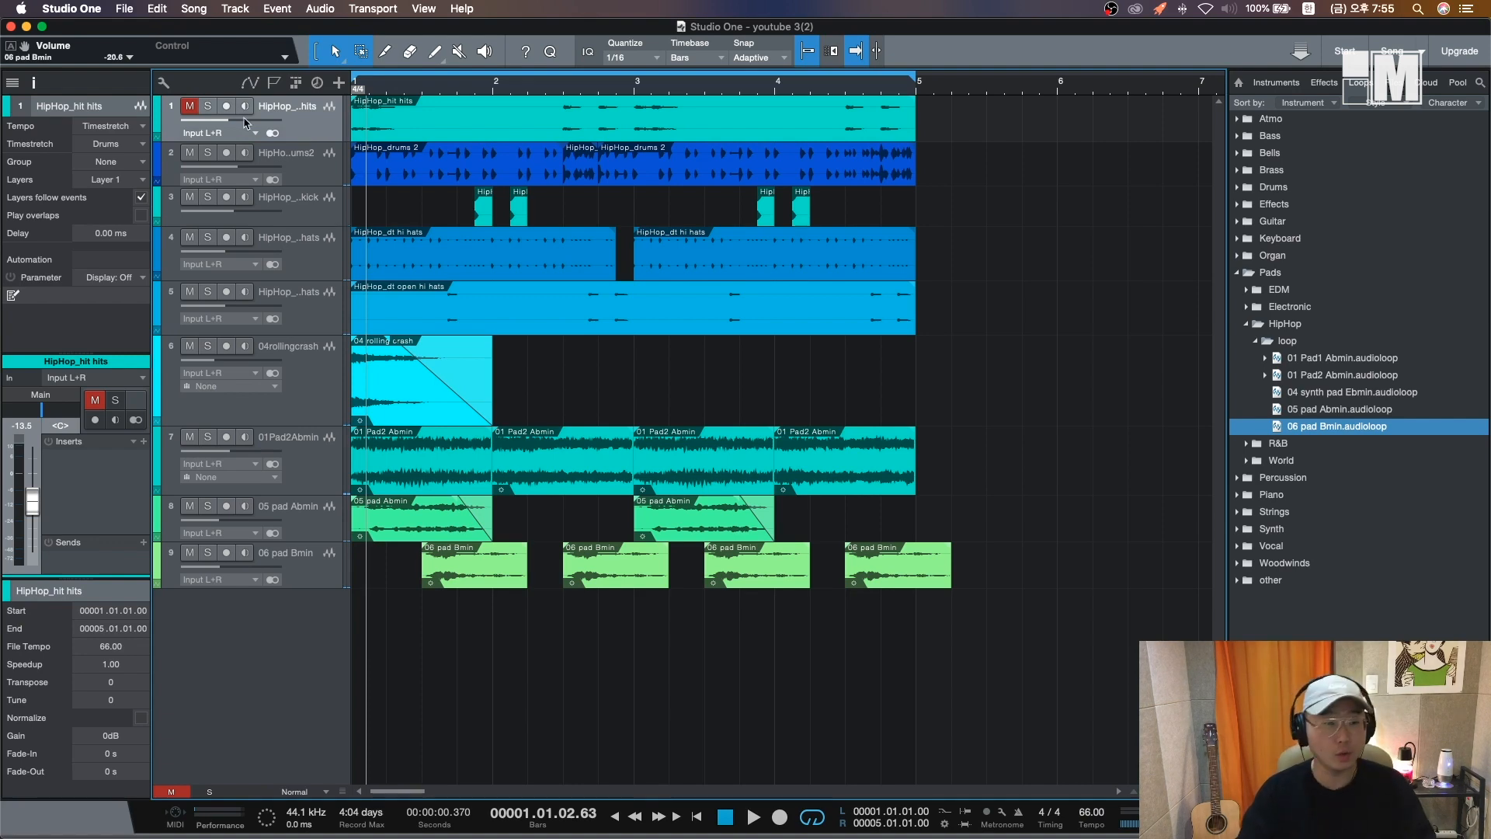
{"action": "left_click", "coordinate": [189, 105]}
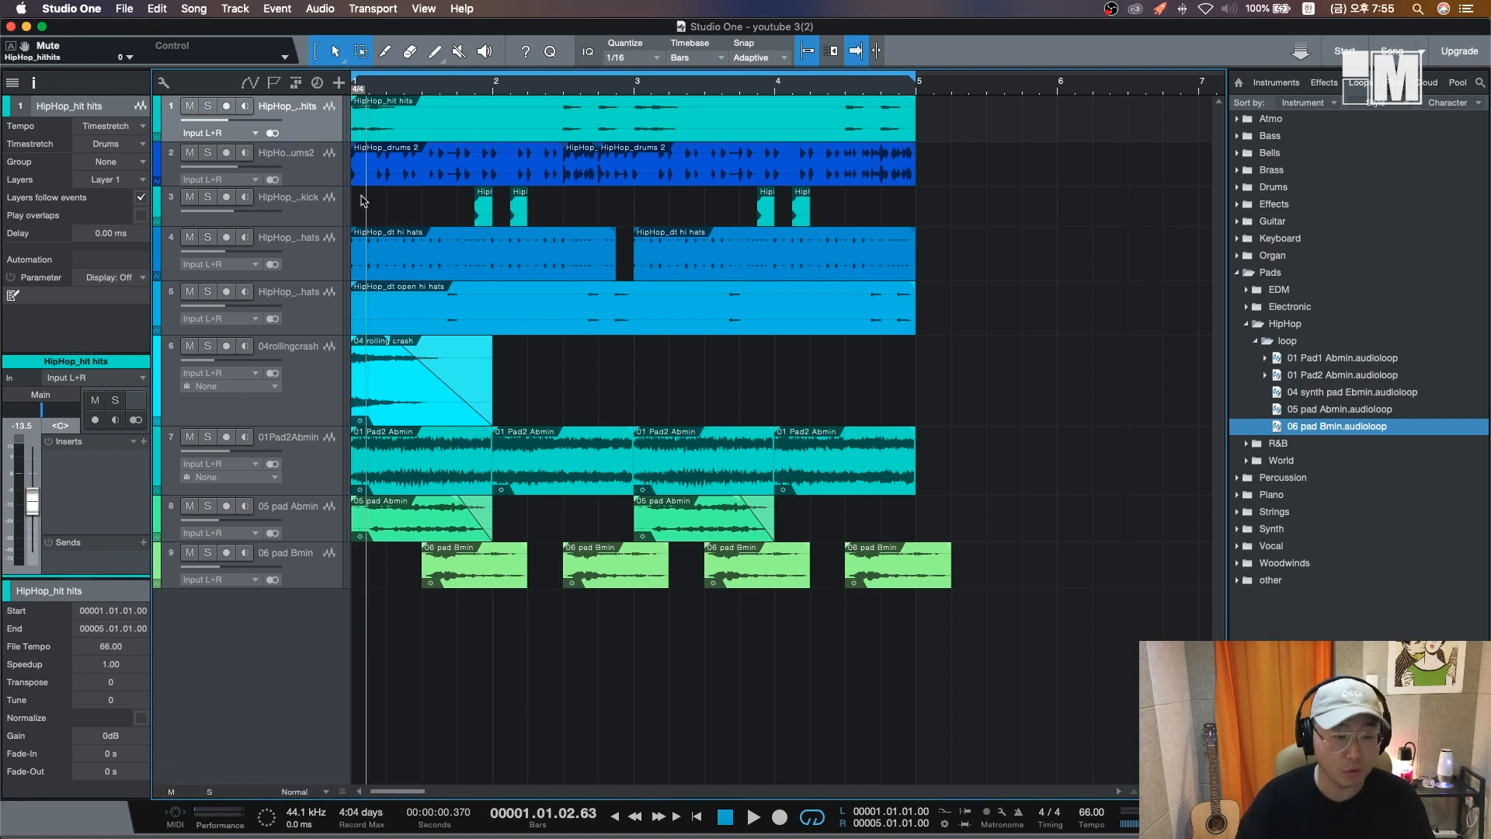
{"action": "key", "text": "space"}
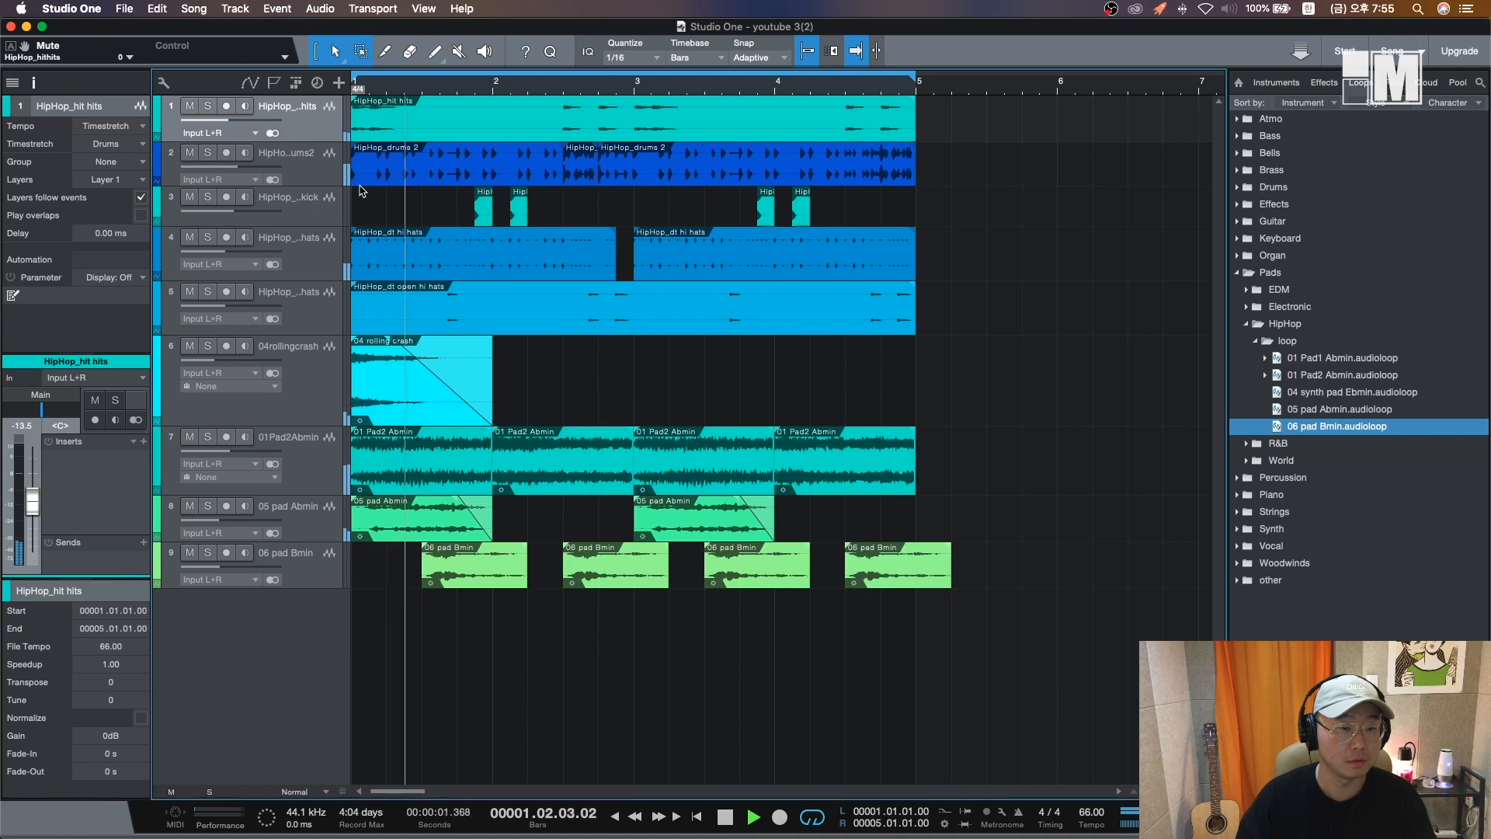
{"action": "key", "text": "space"}
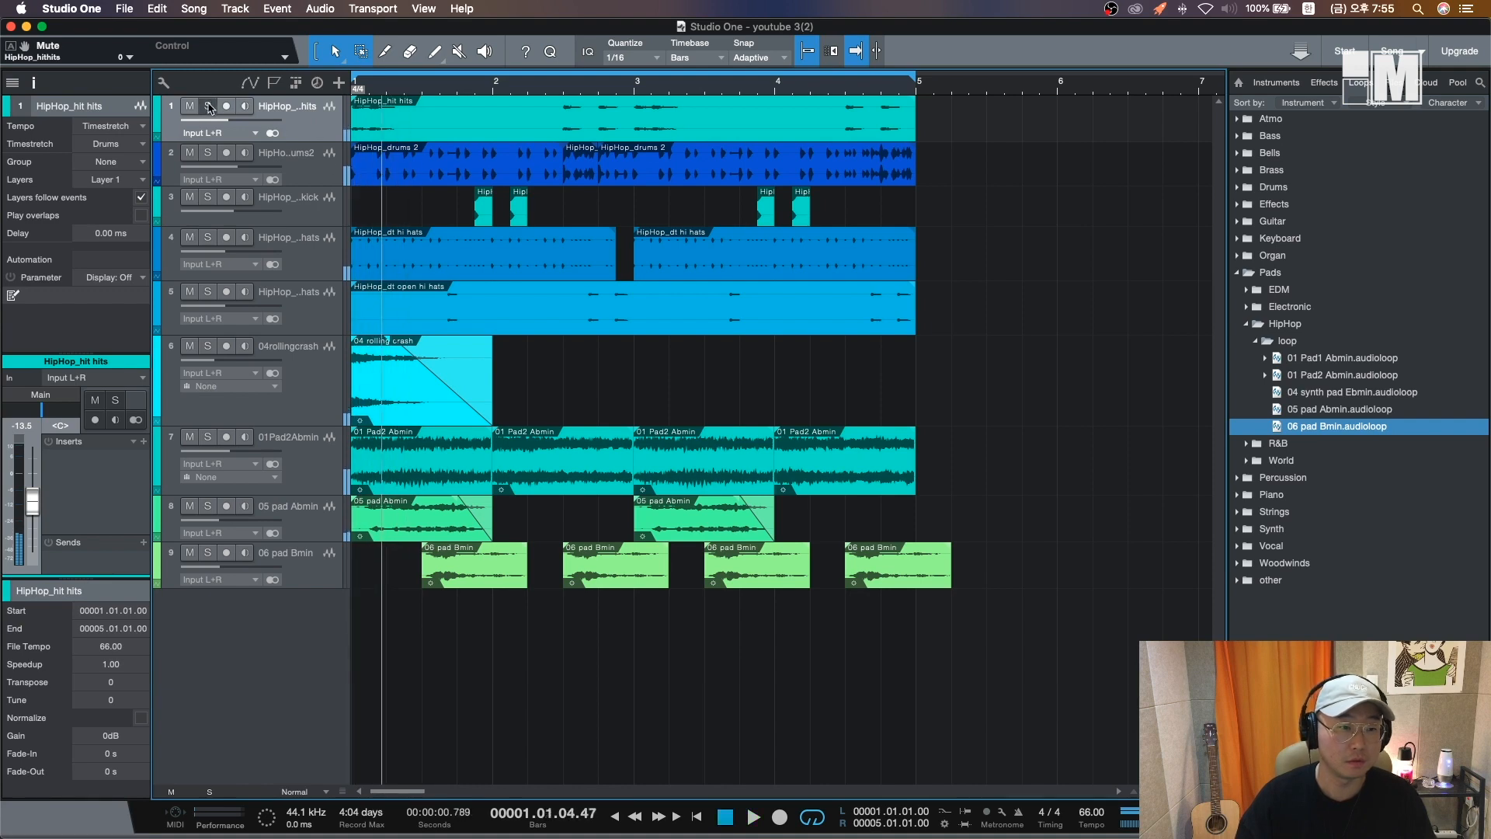
- Move the HipHop_hit hits track below 04rollingcrash and solo it with the three pad tracks, playing them
{"action": "left_click_drag", "start_coordinate": [208, 107], "coordinate": [324, 429]}
{"action": "left_click", "coordinate": [207, 390]}
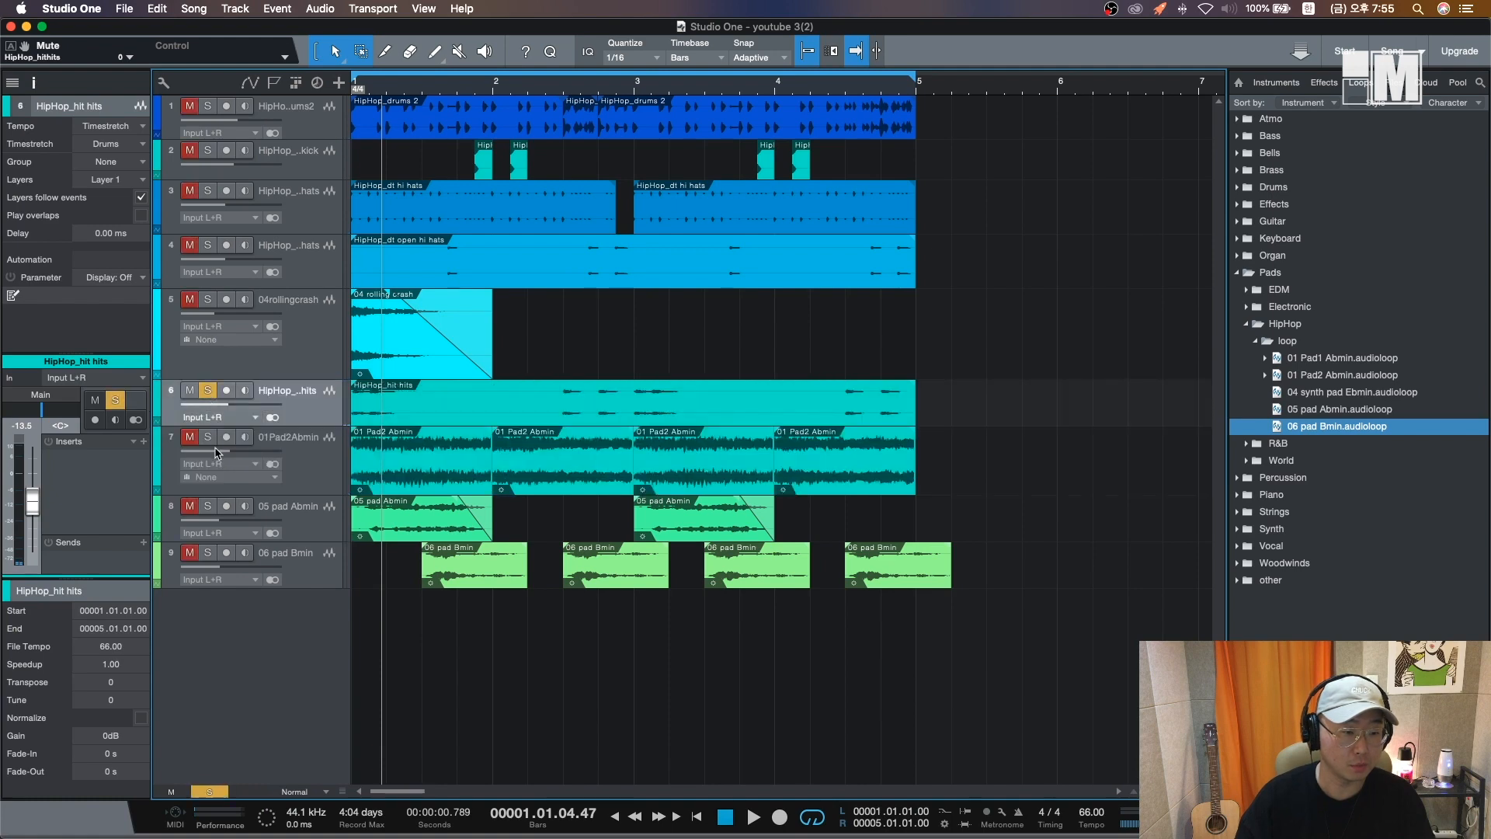
{"action": "left_click", "coordinate": [208, 436]}
{"action": "left_click_drag", "start_coordinate": [220, 507], "coordinate": [209, 553]}
{"action": "key", "text": "space"}
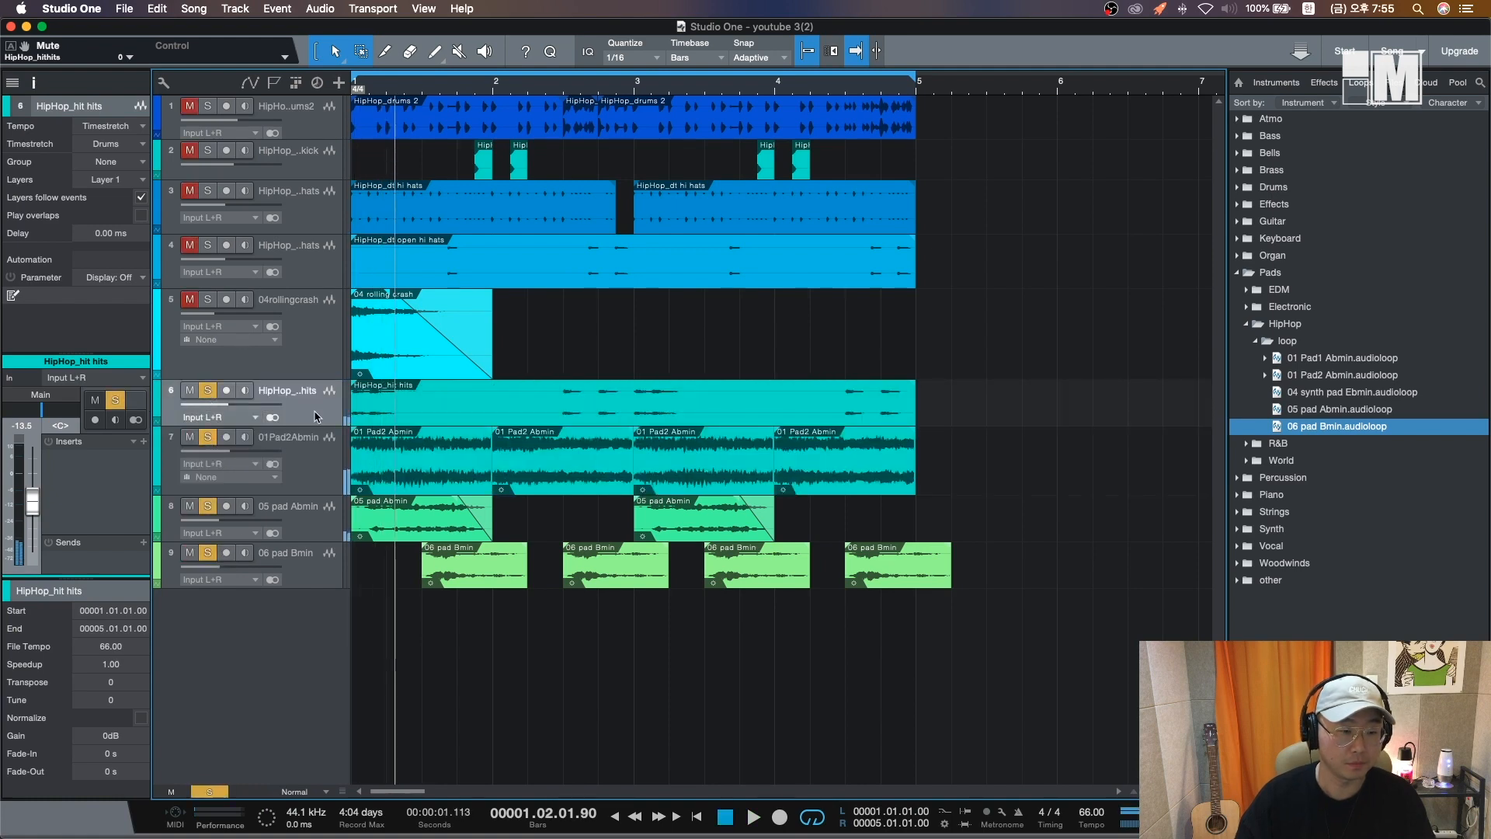
{"action": "key", "text": "space"}
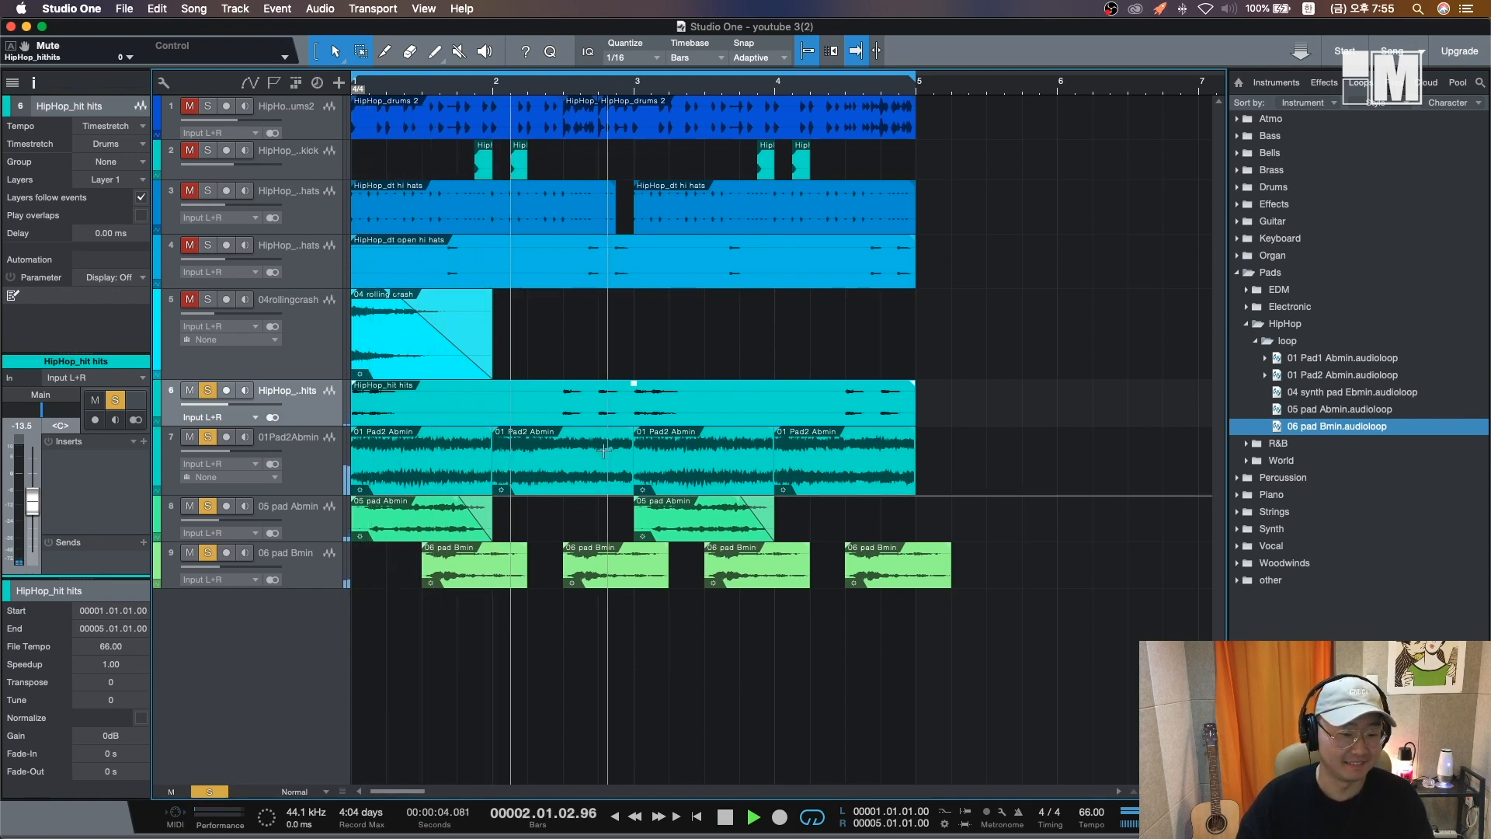
- Reset the HipHop_hit hits event's transpose to 0 and play the soloed tracks from the start
{"action": "left_click", "coordinate": [625, 84]}
{"action": "key", "text": "space"}
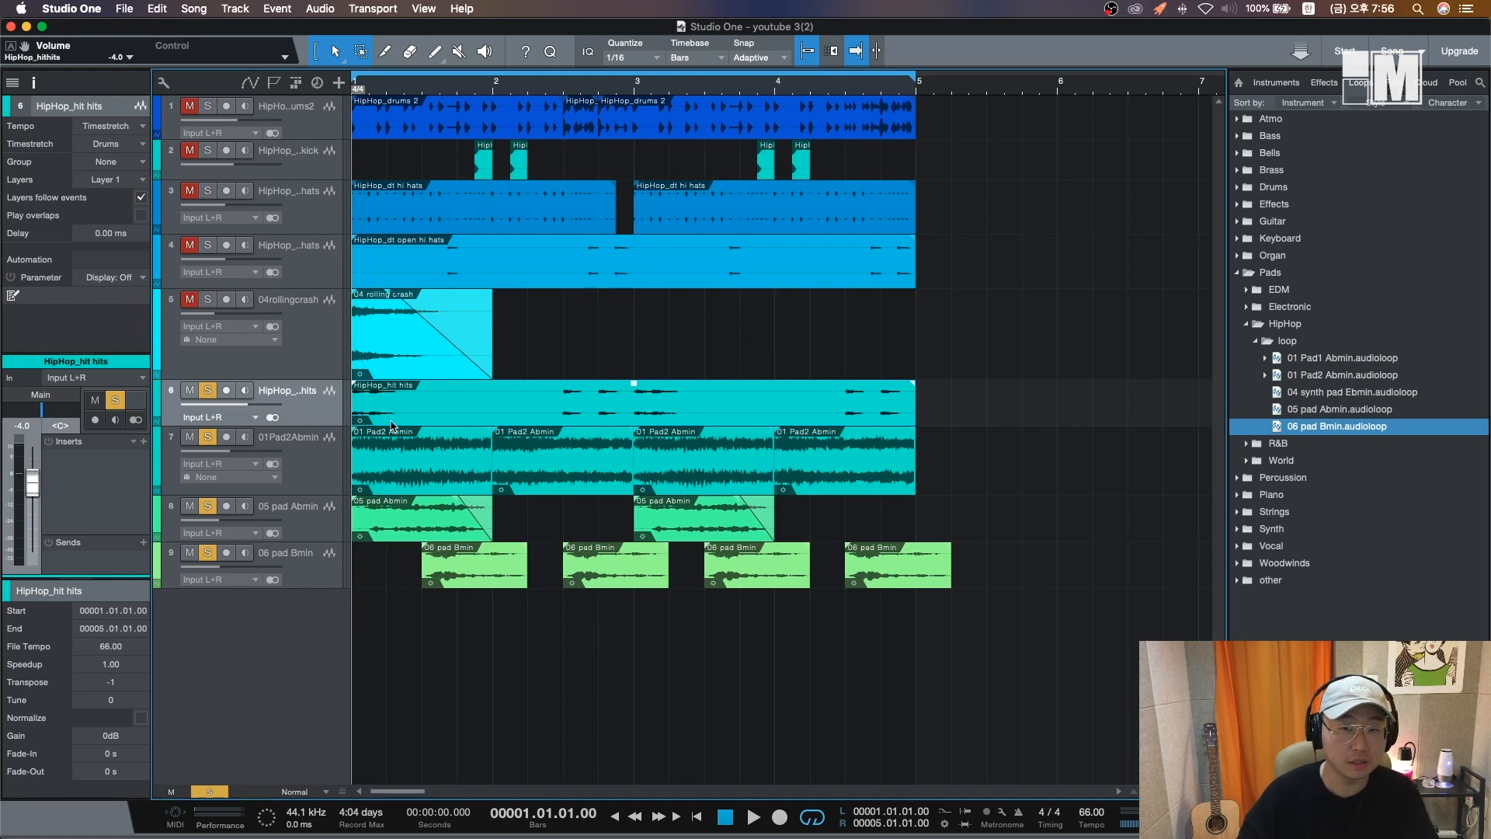
{"action": "key", "text": "space"}
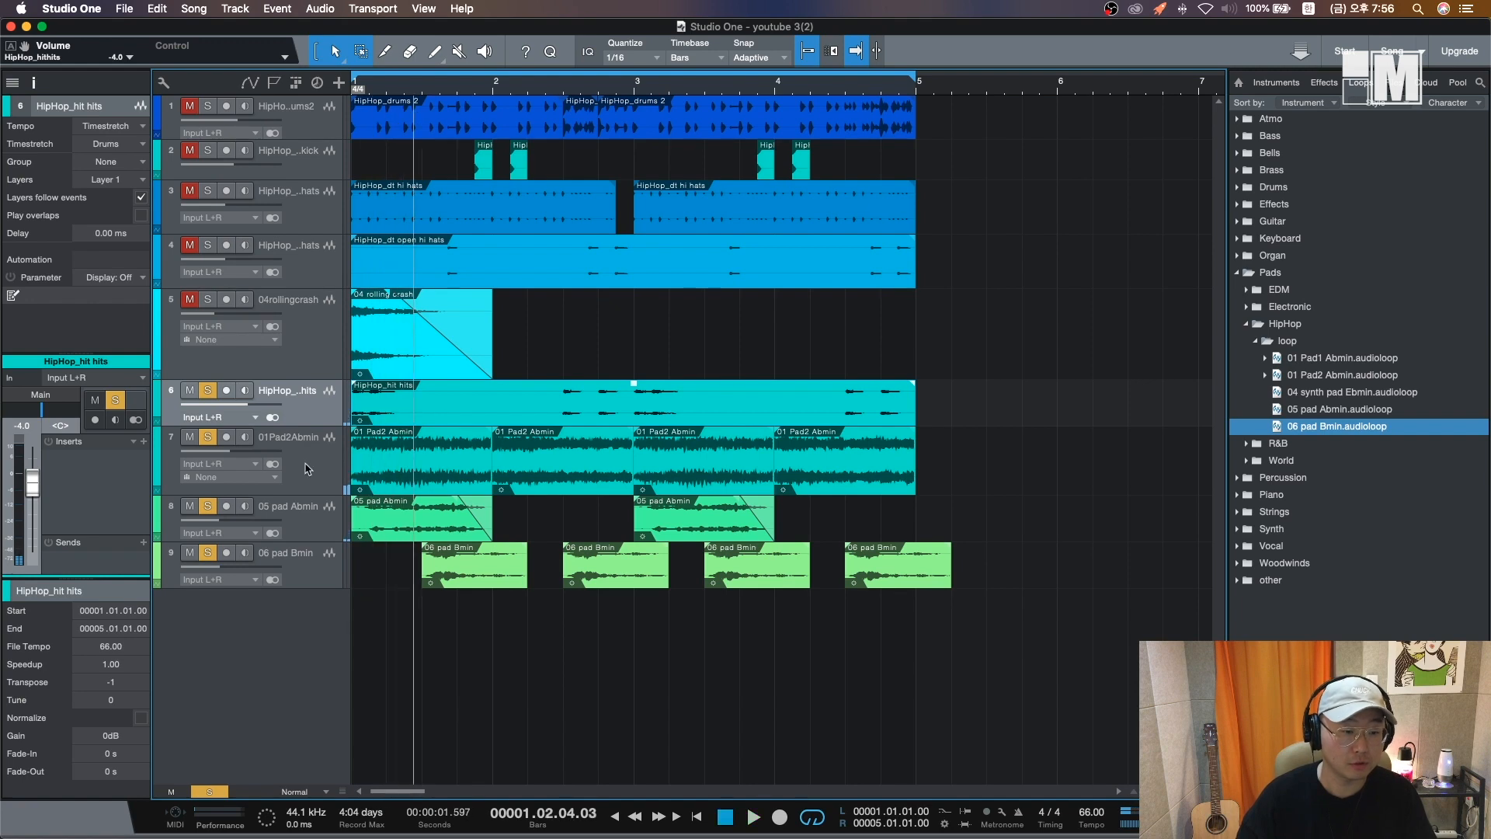
{"action": "double_click", "coordinate": [113, 682]}
{"action": "type", "text": "0"}
{"action": "key", "text": "Return"}
{"action": "key", "text": "comma"}
{"action": "key", "text": "space"}
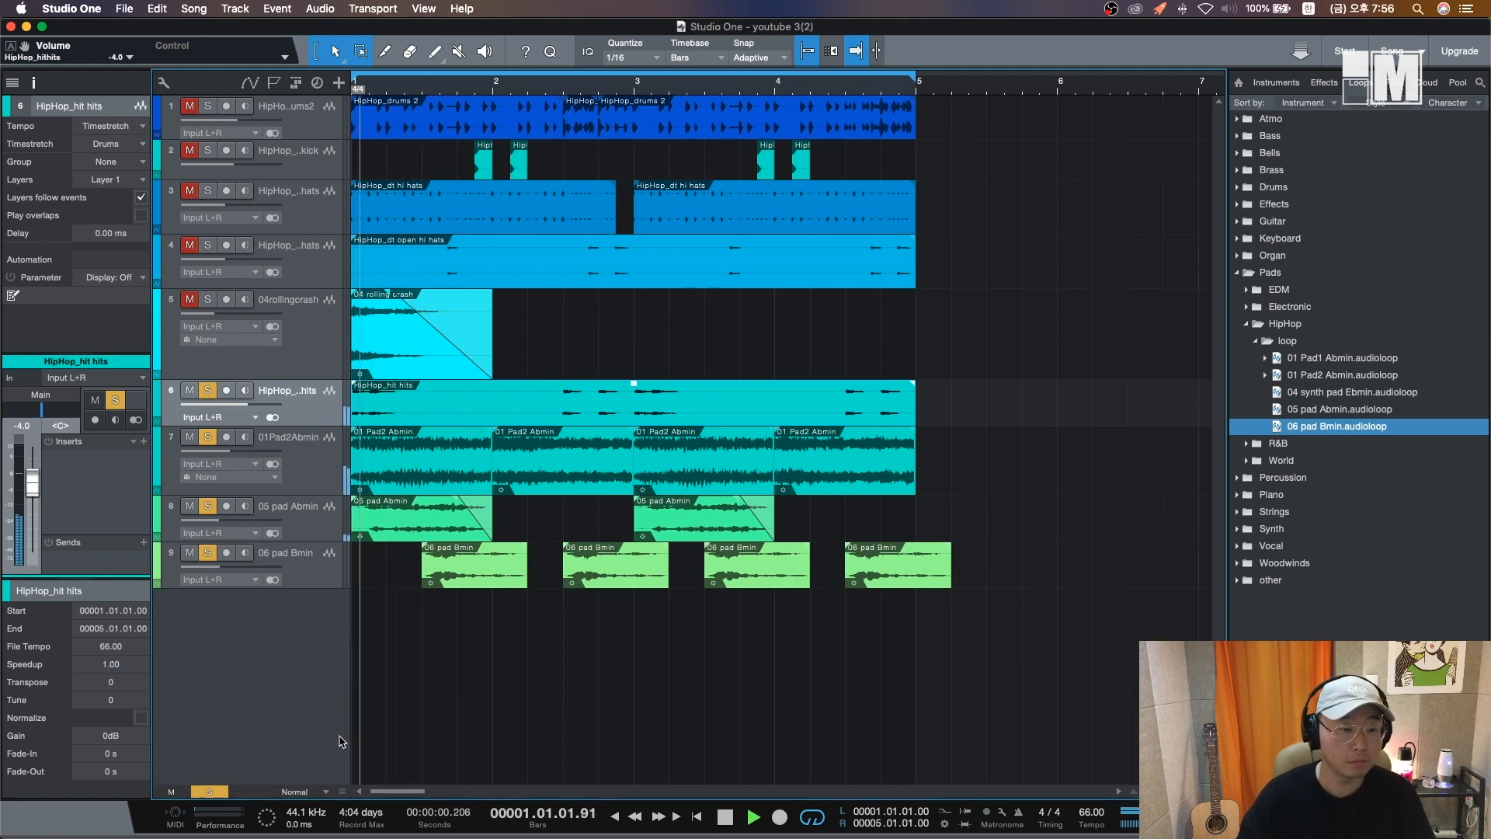
{"action": "key", "text": "space"}
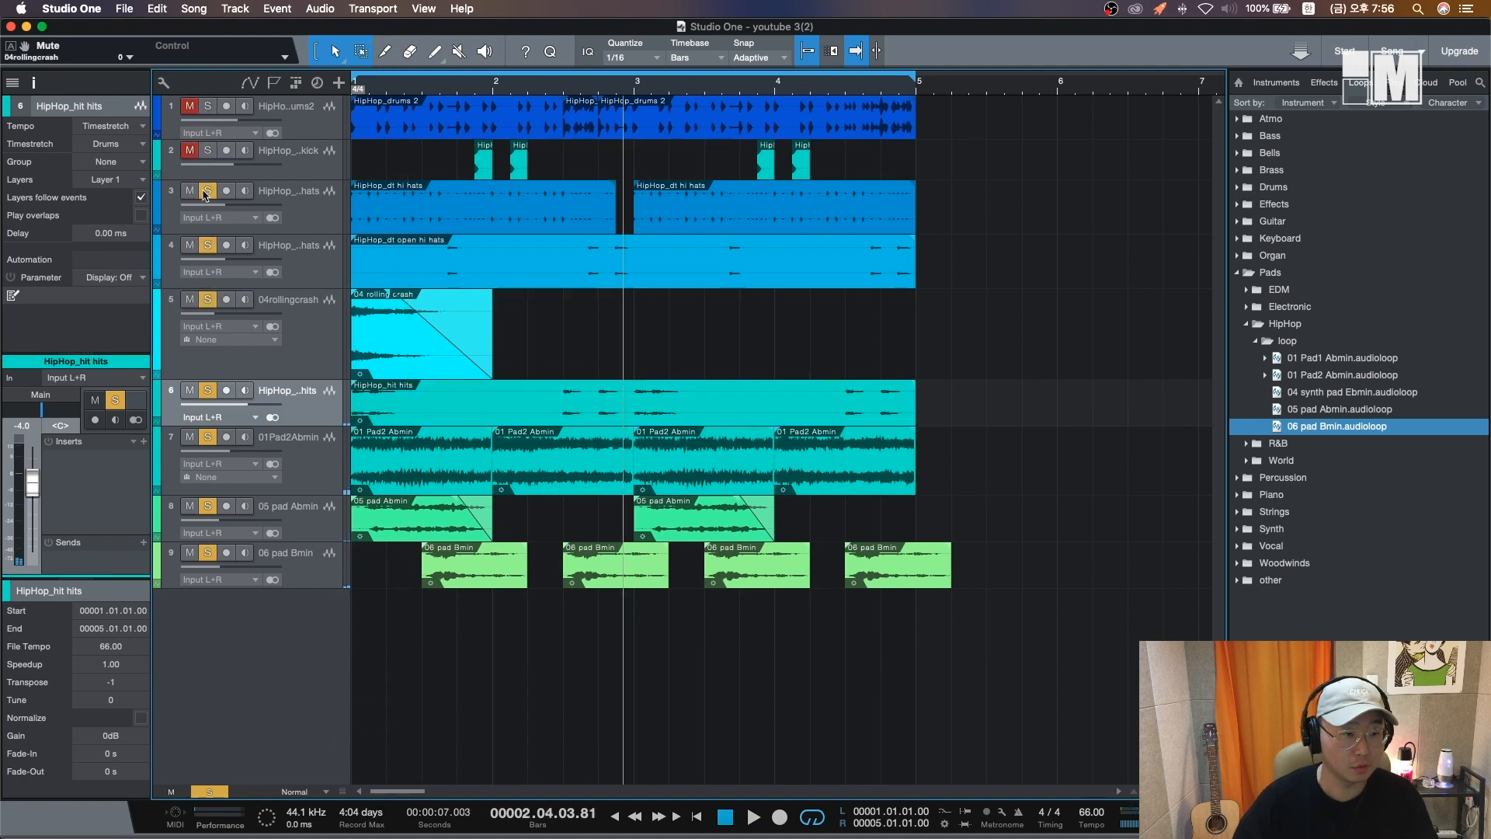
- Clear the solos on all tracks and return to the song start
{"action": "left_click_drag", "start_coordinate": [207, 390], "coordinate": [222, 536]}
{"action": "left_click", "coordinate": [207, 553]}
{"action": "key", "text": "comma"}
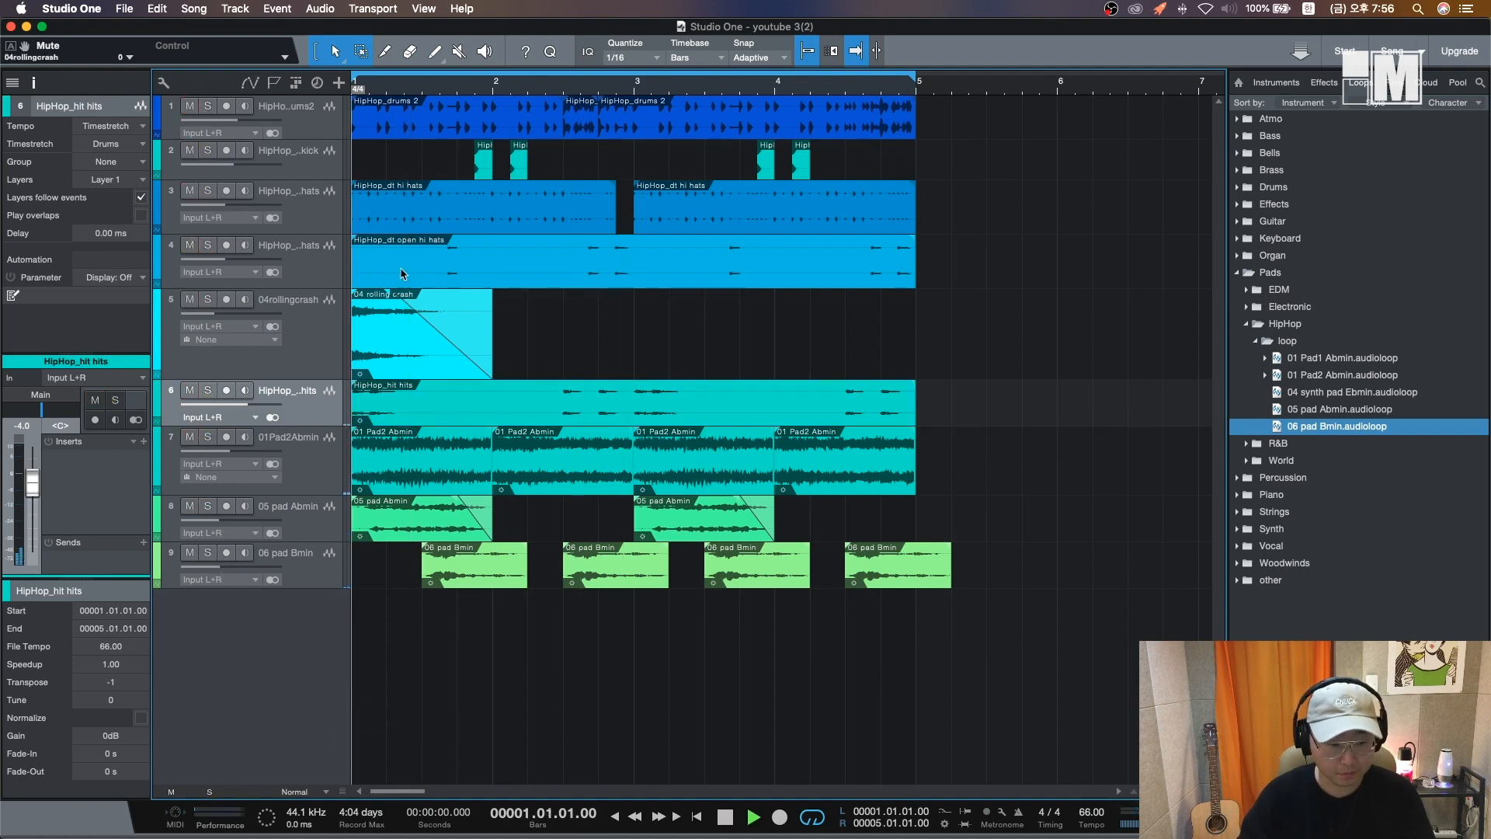
- Raise the HipHop_hit hits track's volume to about -1.7 dB while playing, then save the song
{"action": "key", "text": "space"}
{"action": "left_click_drag", "start_coordinate": [248, 404], "coordinate": [252, 405]}
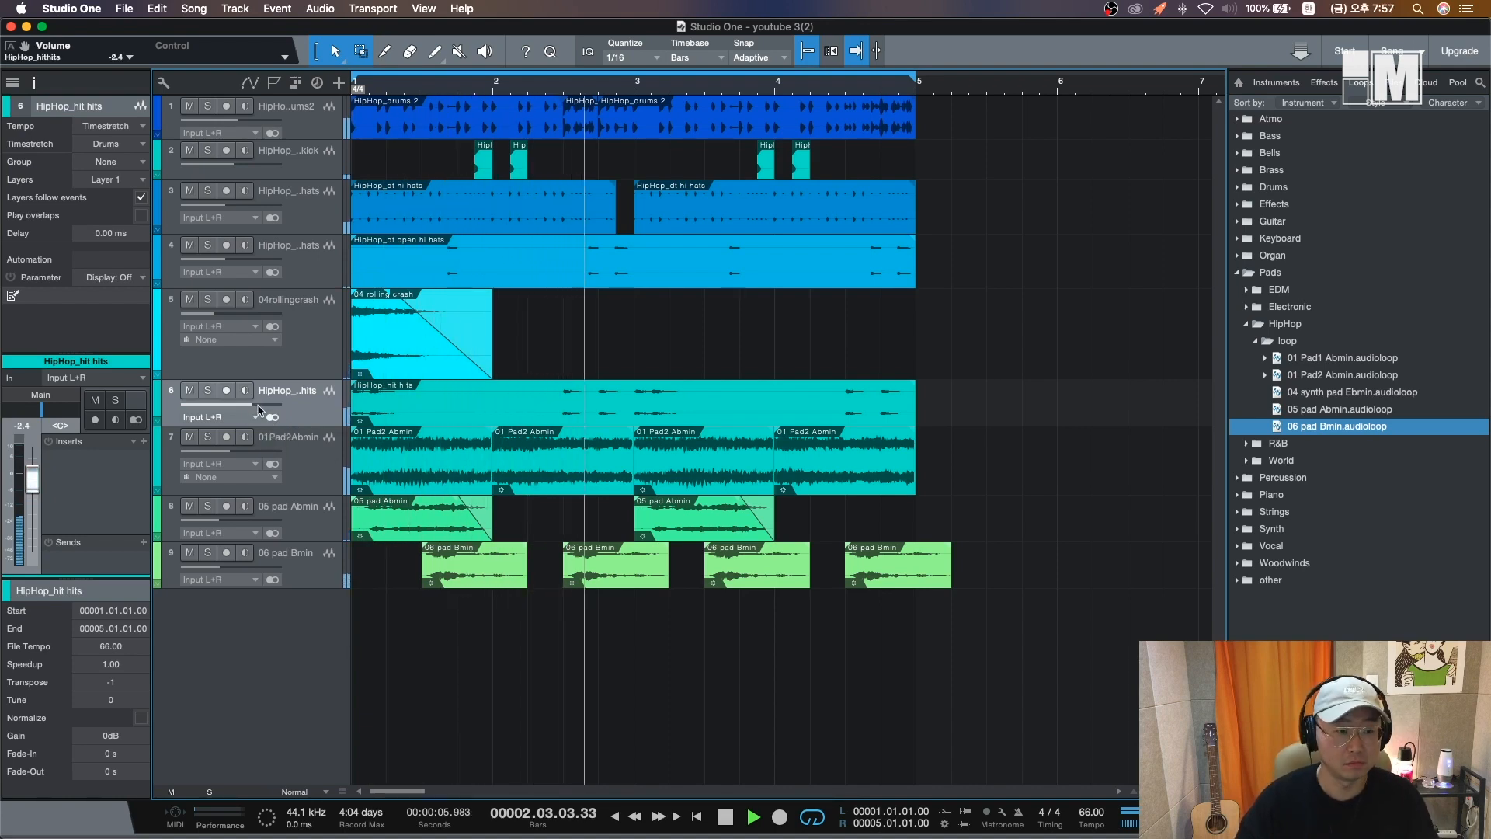
{"action": "left_click_drag", "start_coordinate": [253, 405], "coordinate": [255, 406]}
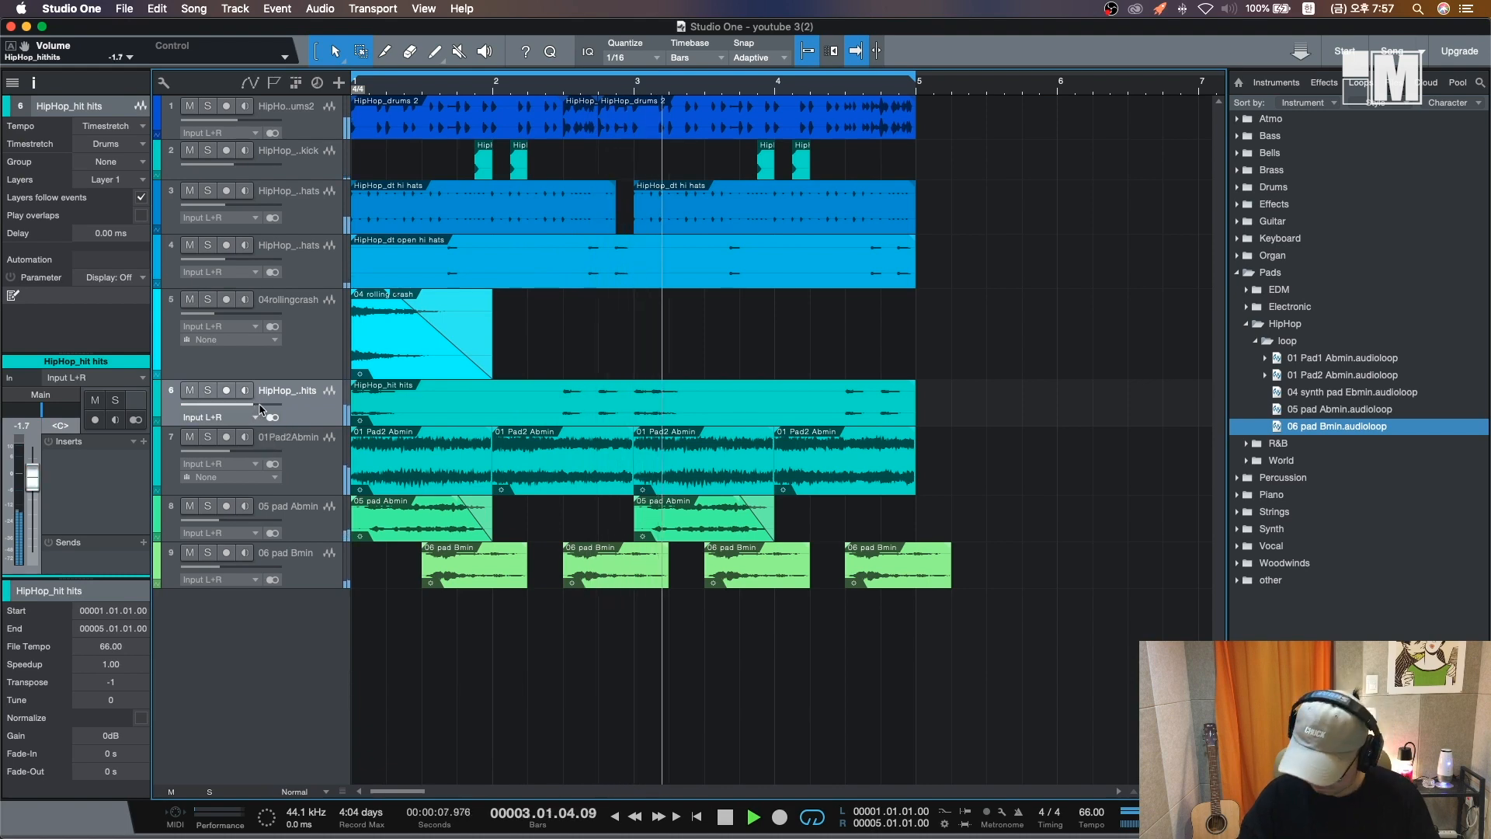
{"action": "key", "text": "space"}
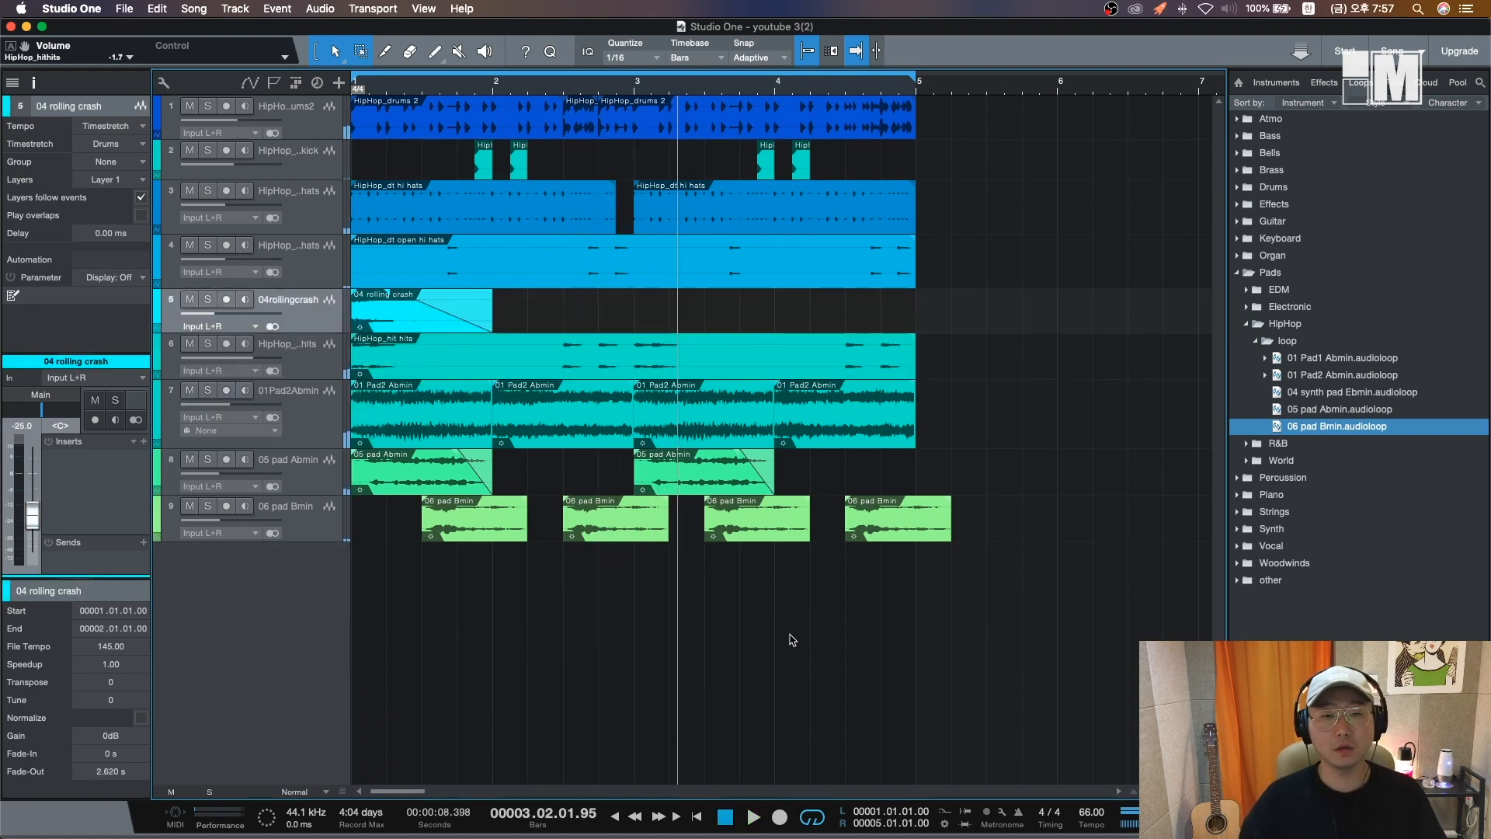
{"action": "key", "text": "super+s"}
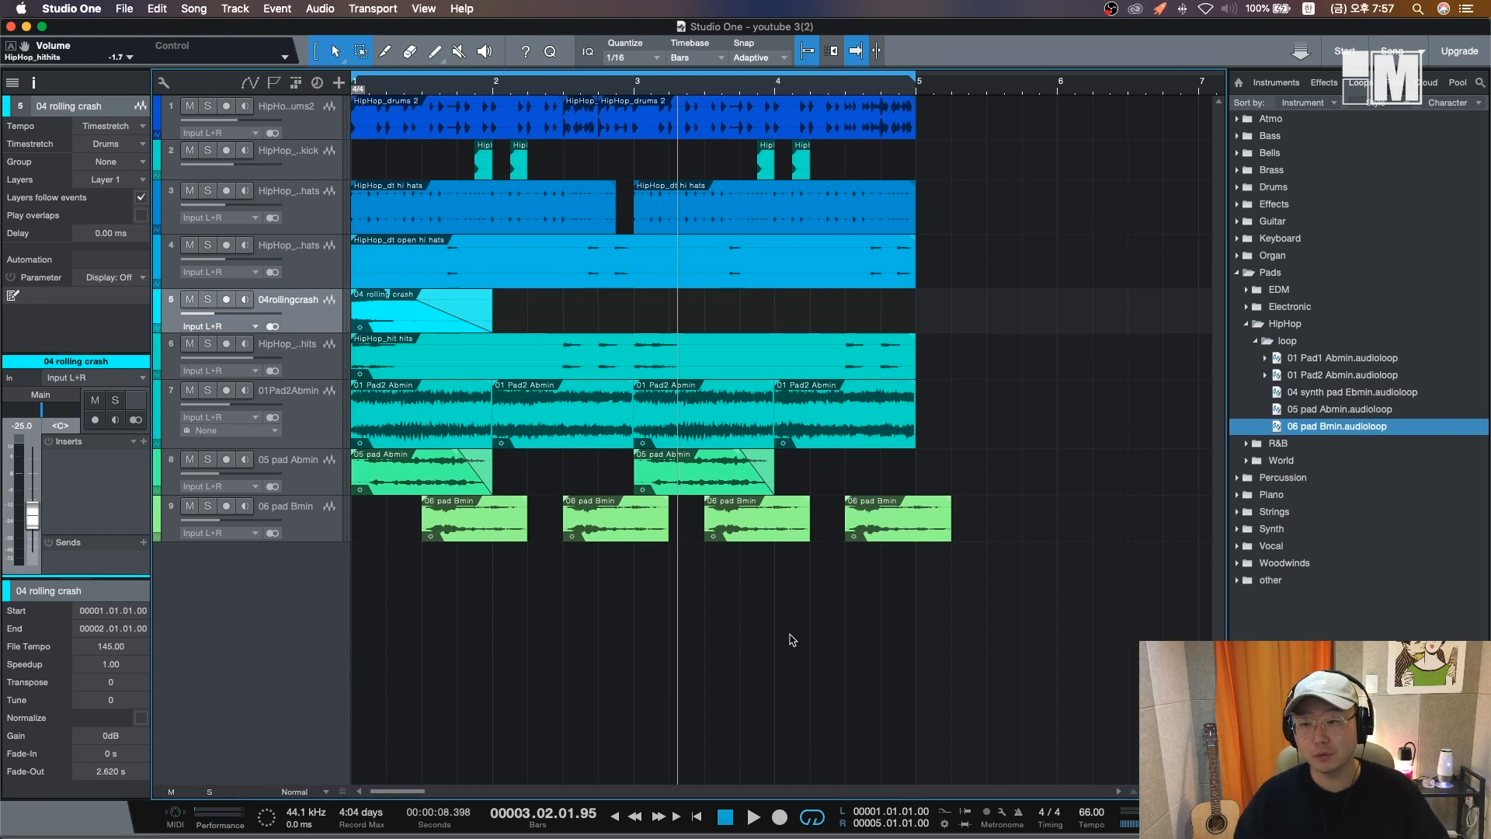
- Browse to the Bass HipHop loops, preview the 808 loops and add 06 808 Bmin on a new track at bar 1
{"action": "left_click", "coordinate": [1255, 342]}
{"action": "key", "text": "Left"}
{"action": "key", "text": "Left"}
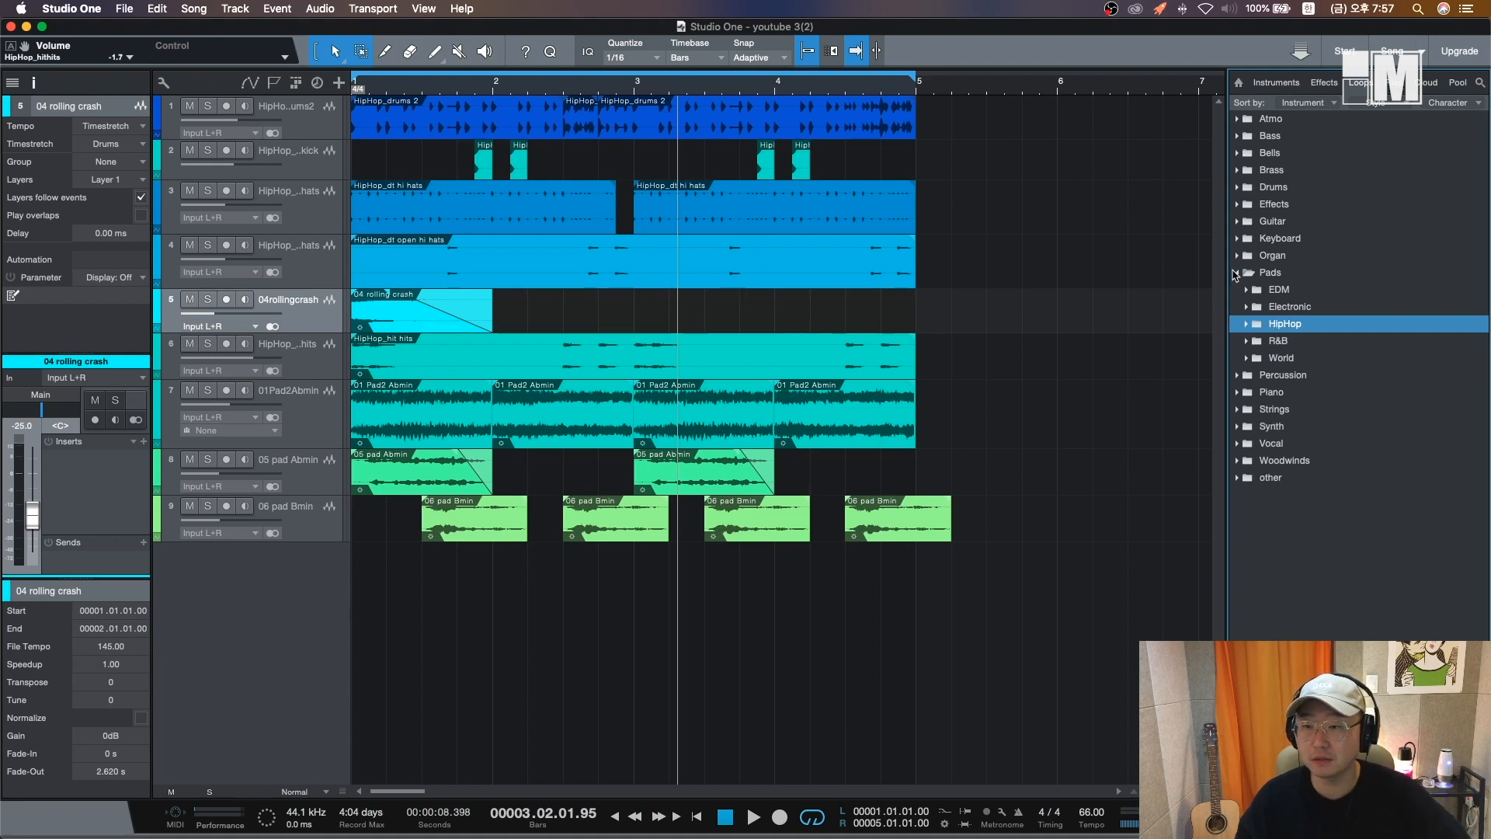
{"action": "left_click", "coordinate": [1240, 273]}
{"action": "left_click", "coordinate": [1245, 139]}
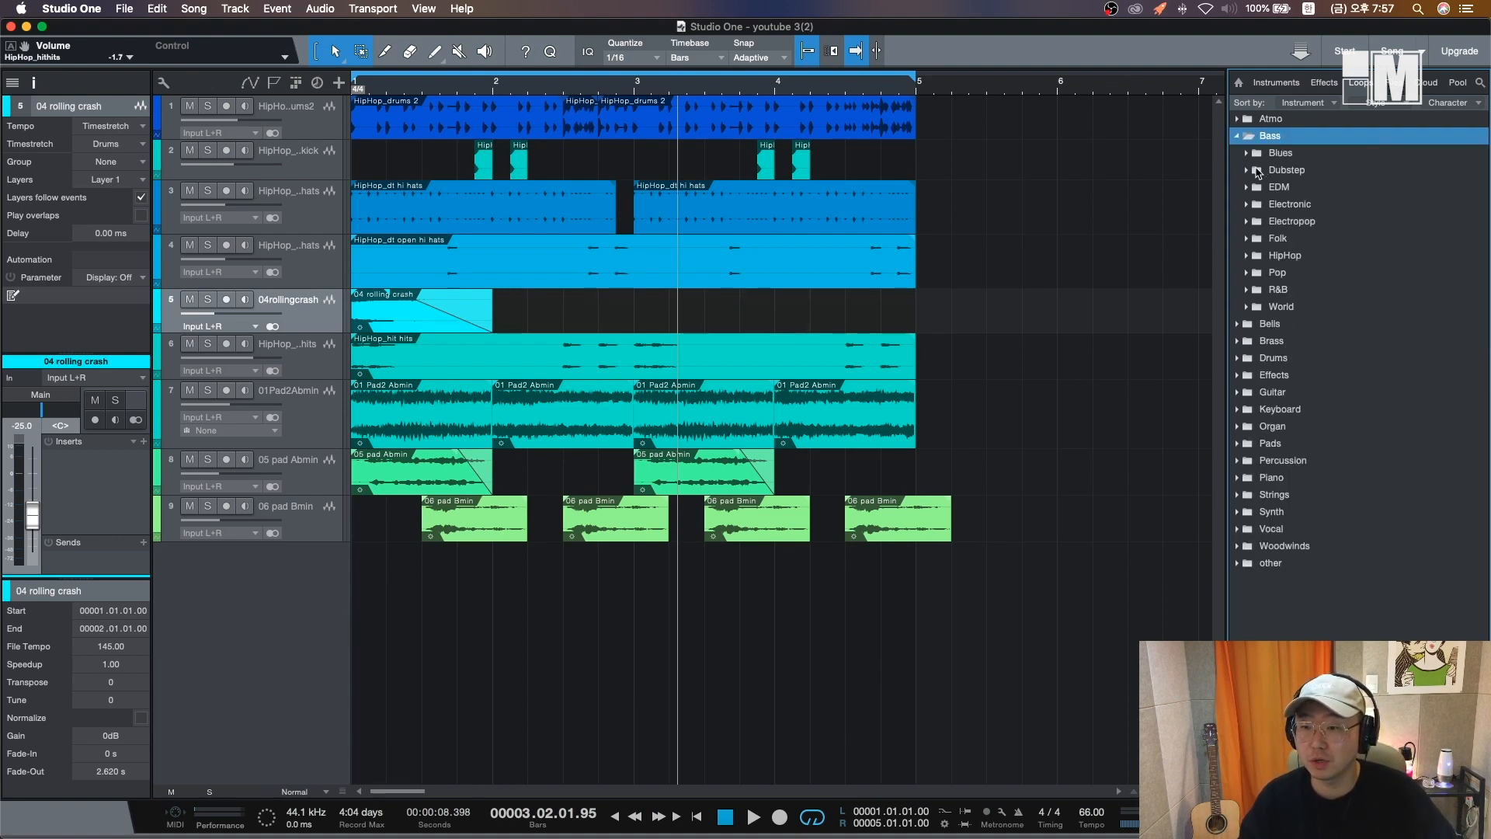
{"action": "left_click", "coordinate": [1247, 256]}
{"action": "left_click", "coordinate": [1256, 273]}
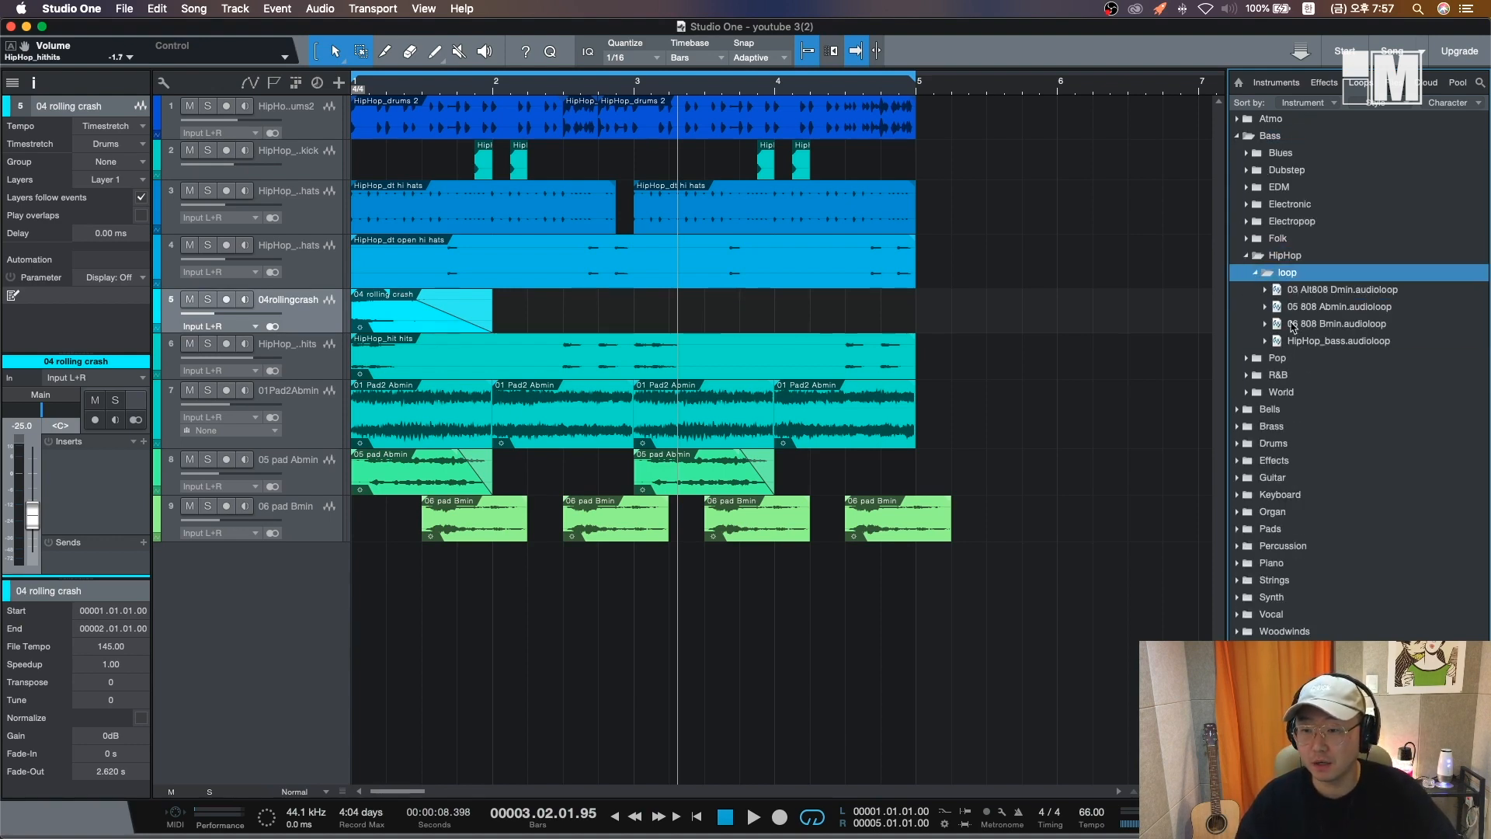
{"action": "left_click", "coordinate": [1340, 306]}
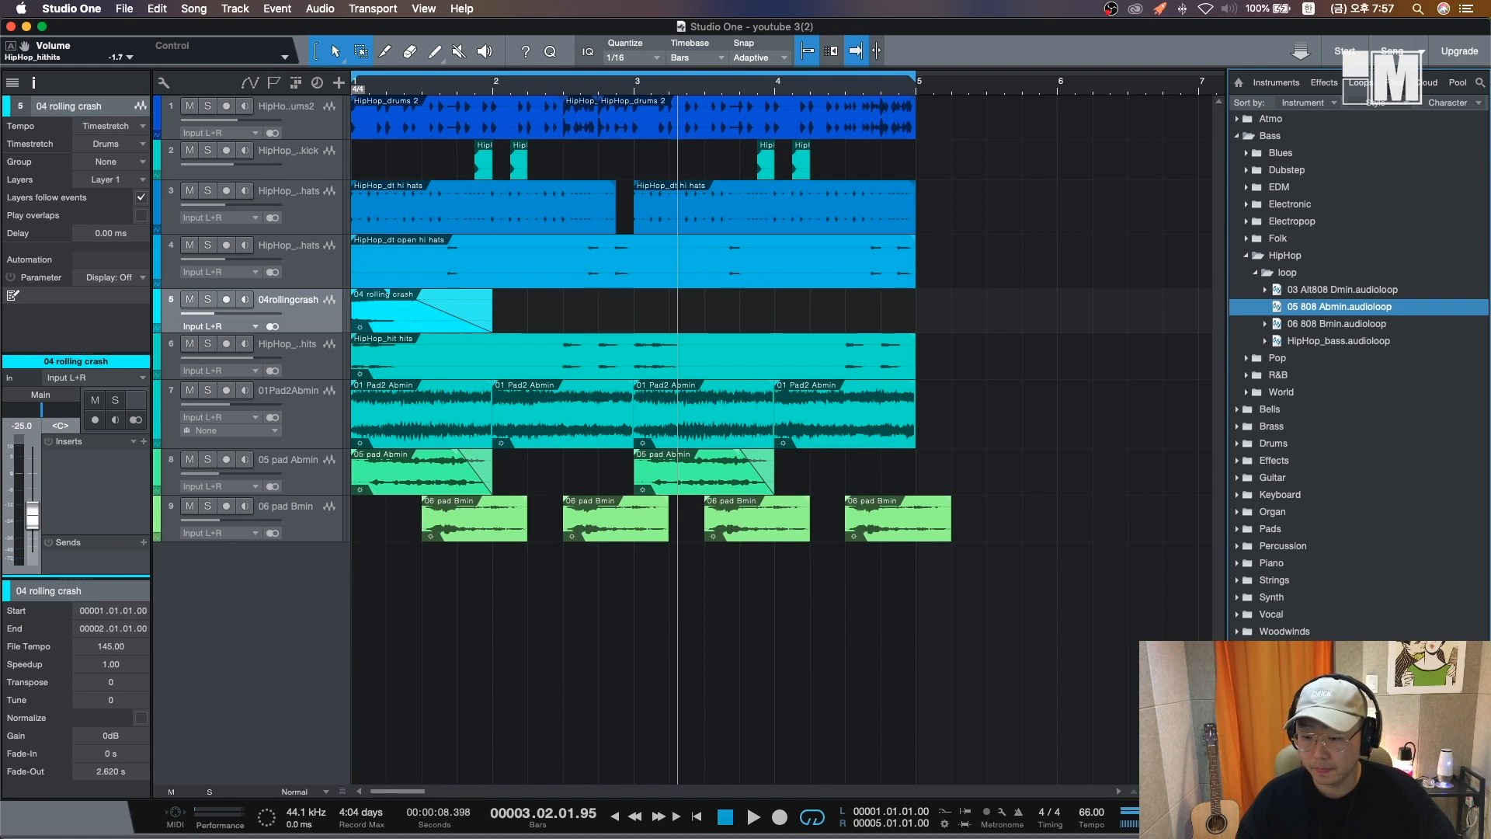
{"action": "left_click", "coordinate": [1360, 328]}
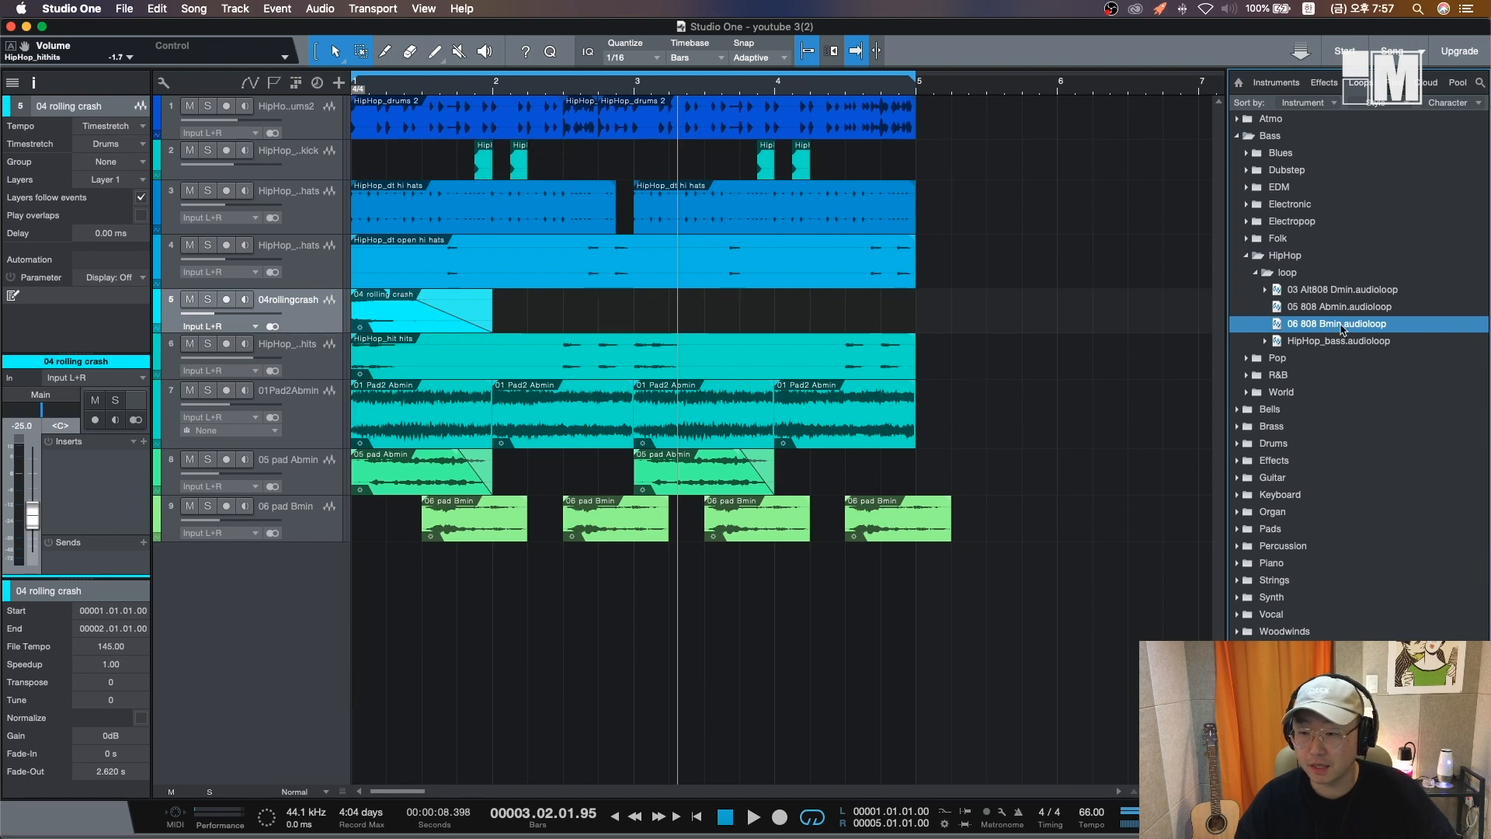
{"action": "left_click_drag", "start_coordinate": [1338, 330], "coordinate": [381, 638]}
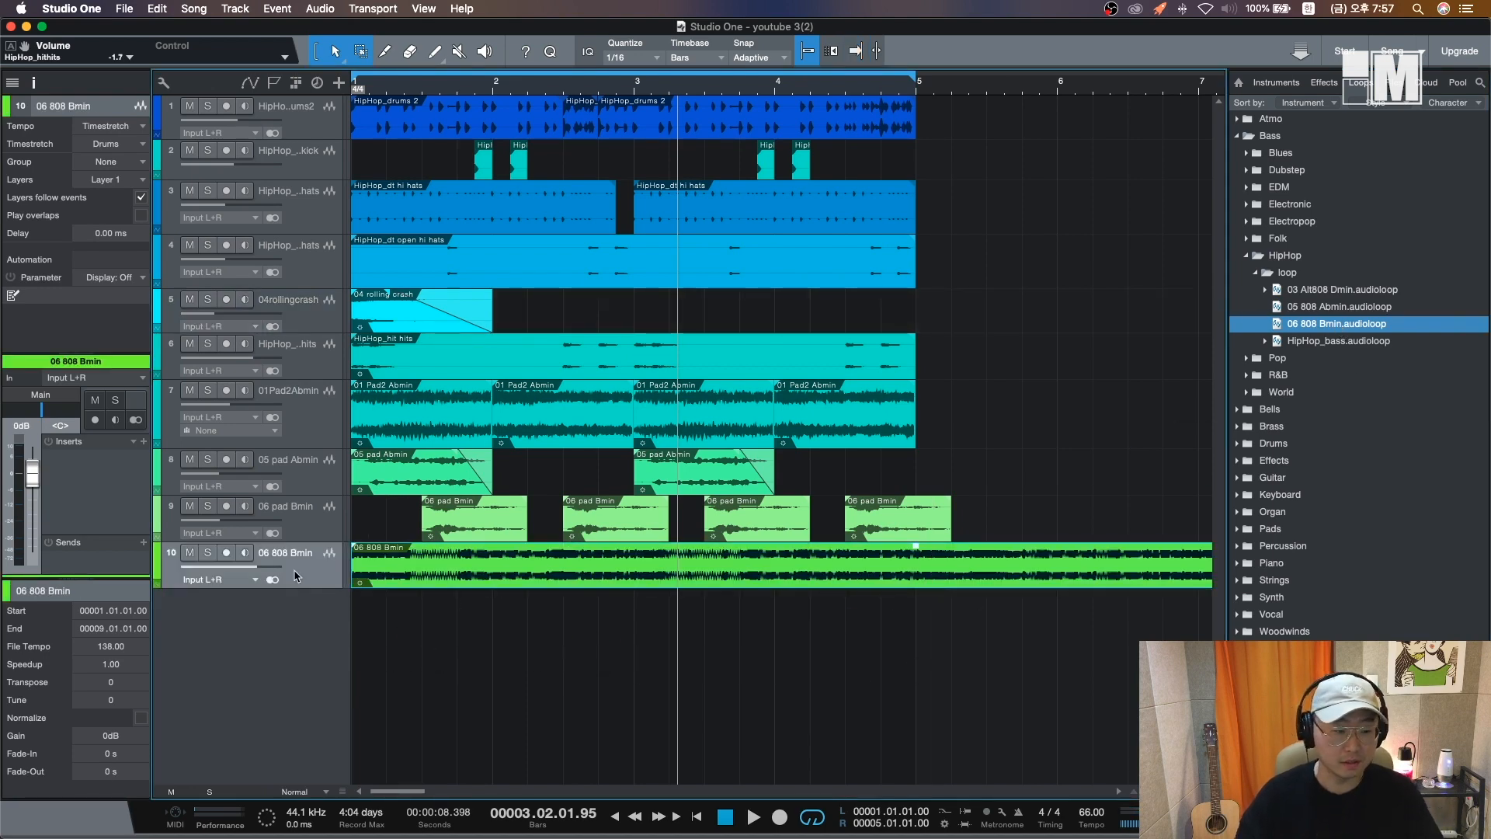
- Solo the 06 808 Bmin track, play it and lower its volume to about -4.7 dB
{"action": "left_click", "coordinate": [207, 554]}
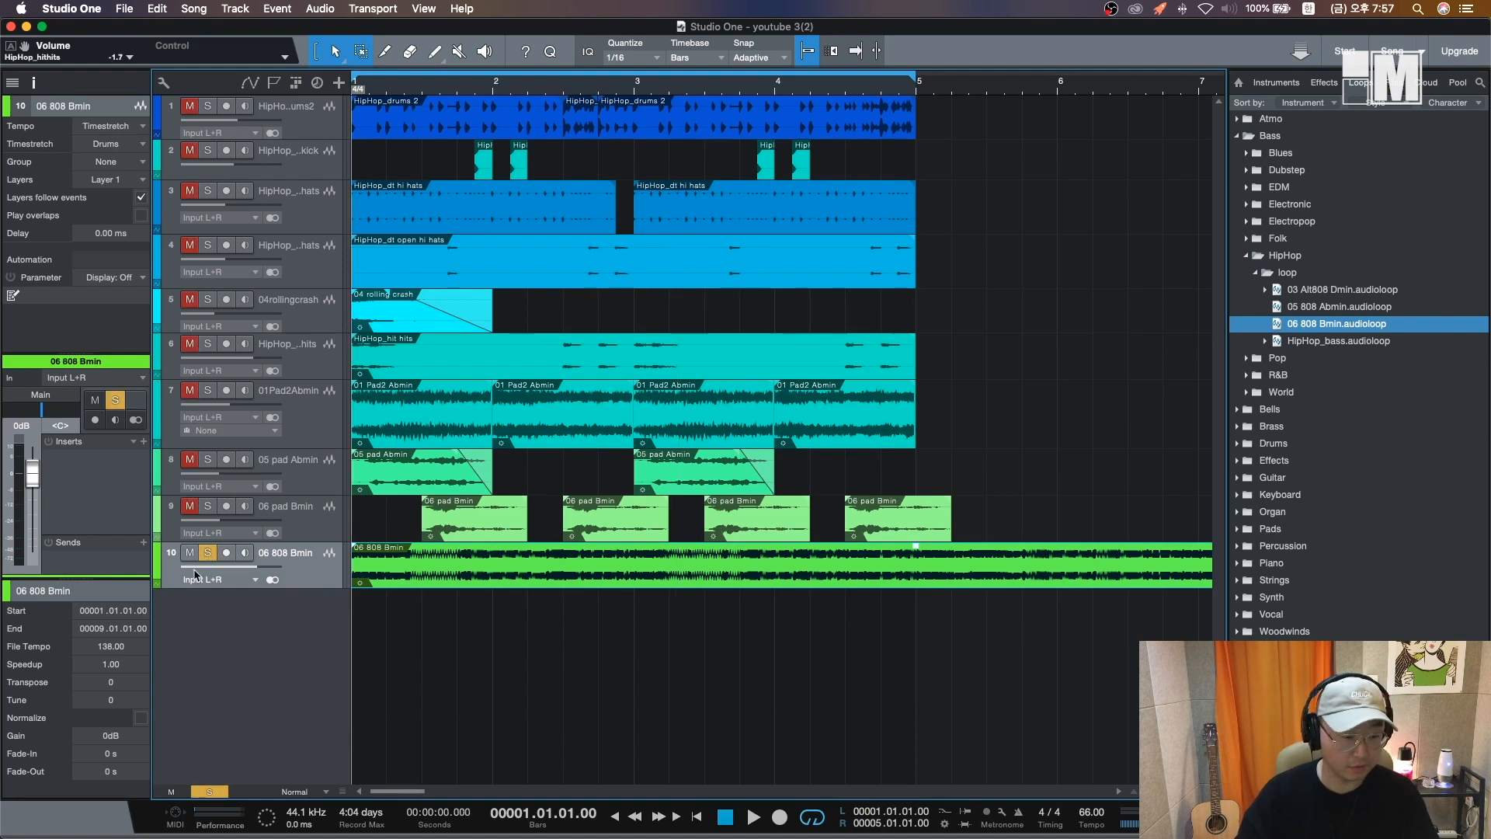
{"action": "key", "text": "space"}
{"action": "left_click_drag", "start_coordinate": [253, 567], "coordinate": [243, 572]}
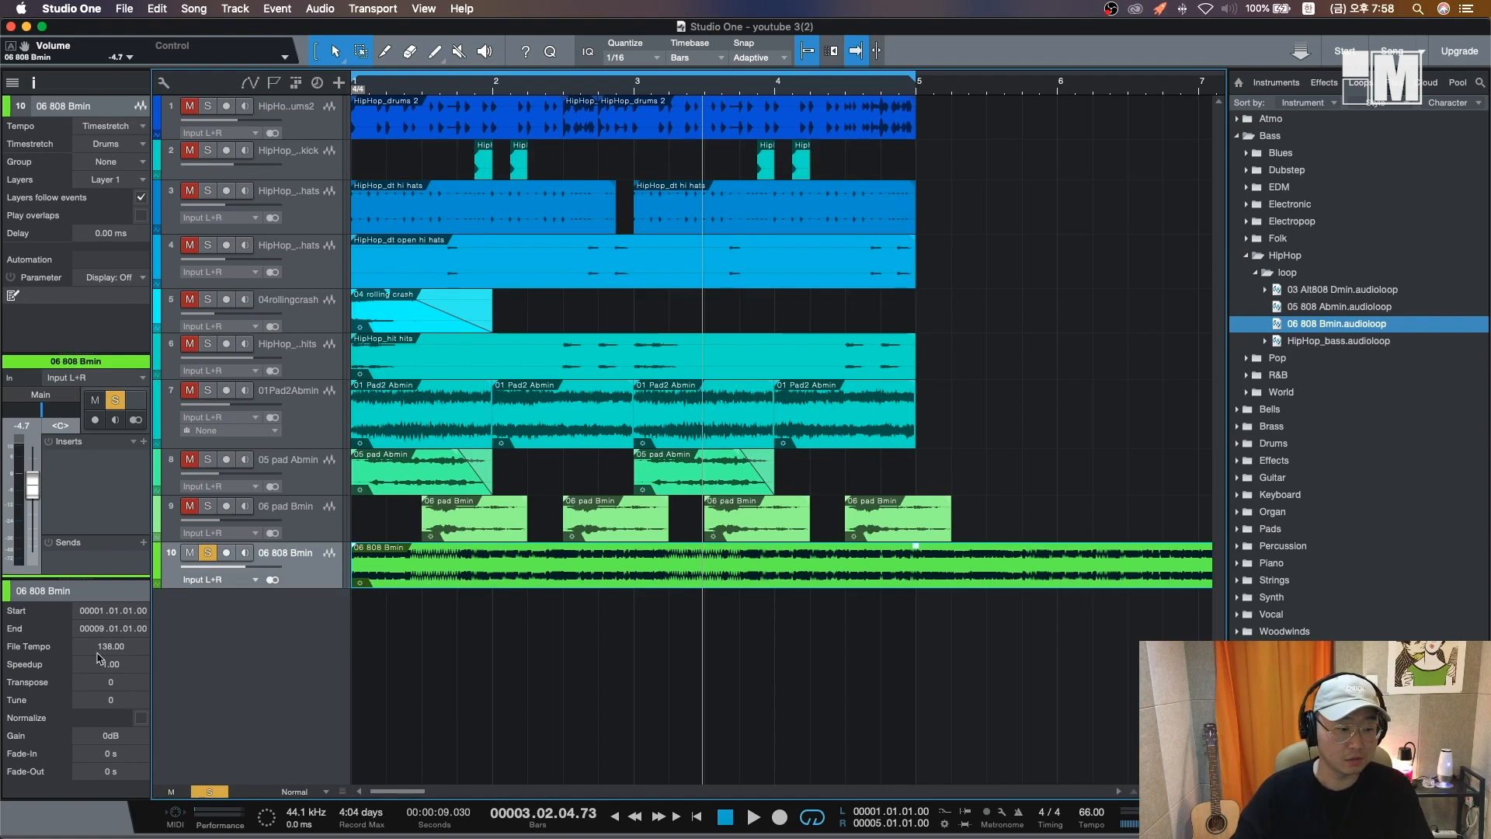
- Delete the part of the 06 808 Bmin loop after bar 5
{"action": "left_click", "coordinate": [924, 576], "text": "alt"}
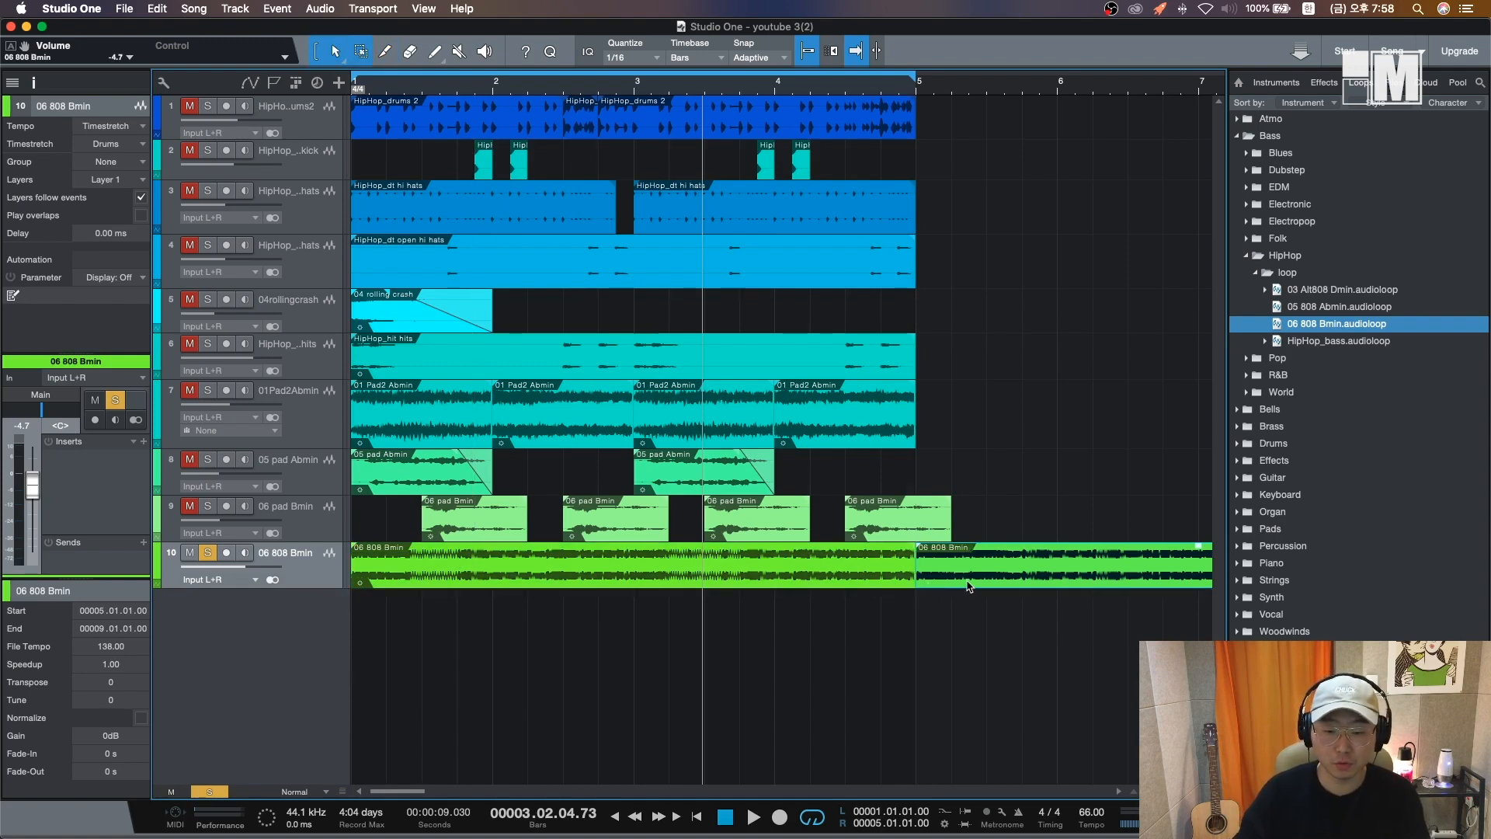
{"action": "key", "text": "Delete"}
{"action": "key", "text": "comma"}
- Solo the hit and pad tracks, shorten the 808 event to end at bar 3 and copy it to bar 3
{"action": "left_click_drag", "start_coordinate": [207, 507], "coordinate": [207, 344]}
{"action": "key", "text": "space"}
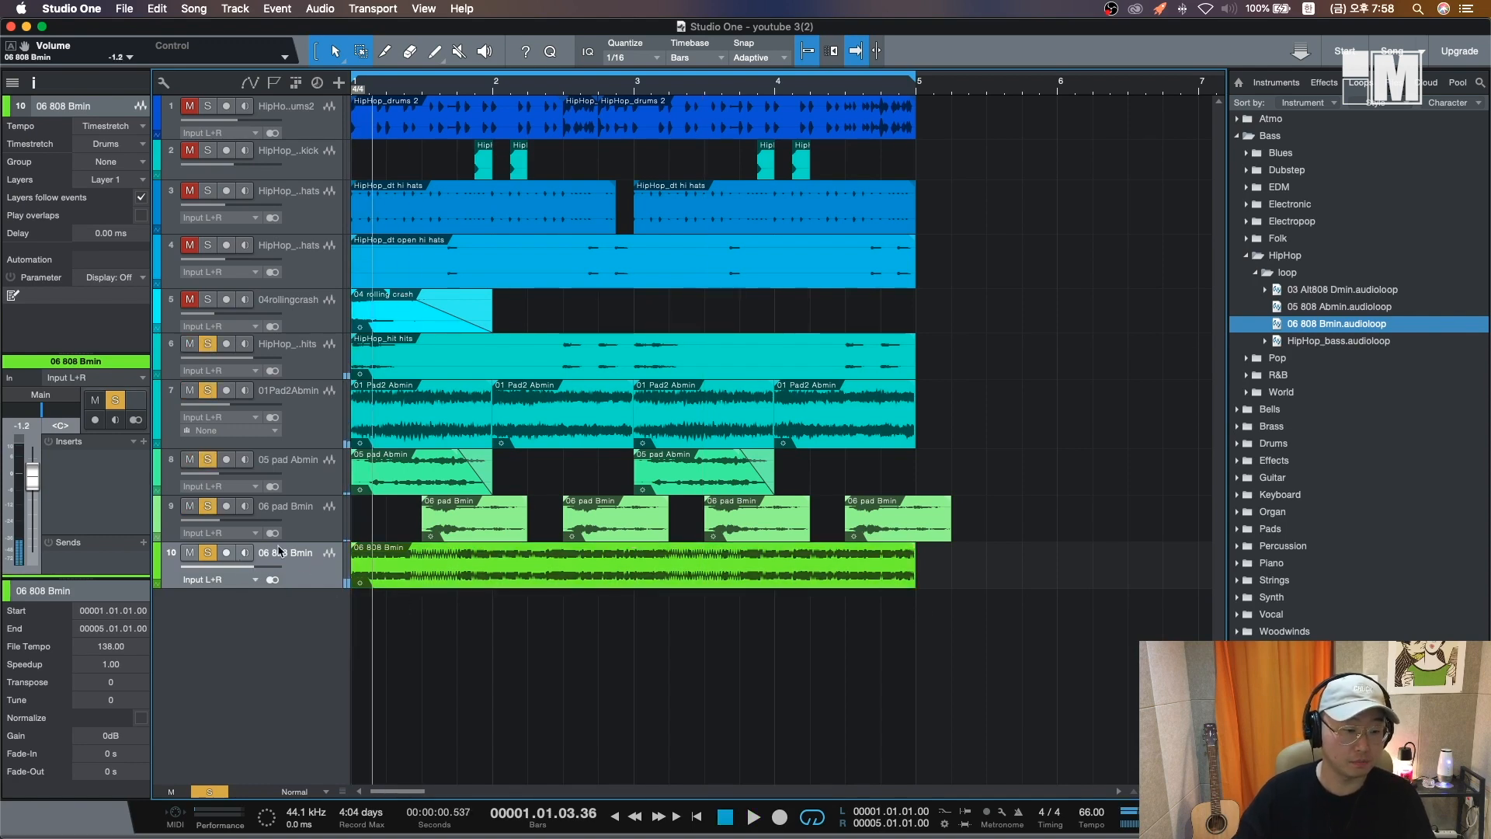
{"action": "left_click_drag", "start_coordinate": [915, 571], "coordinate": [633, 571]}
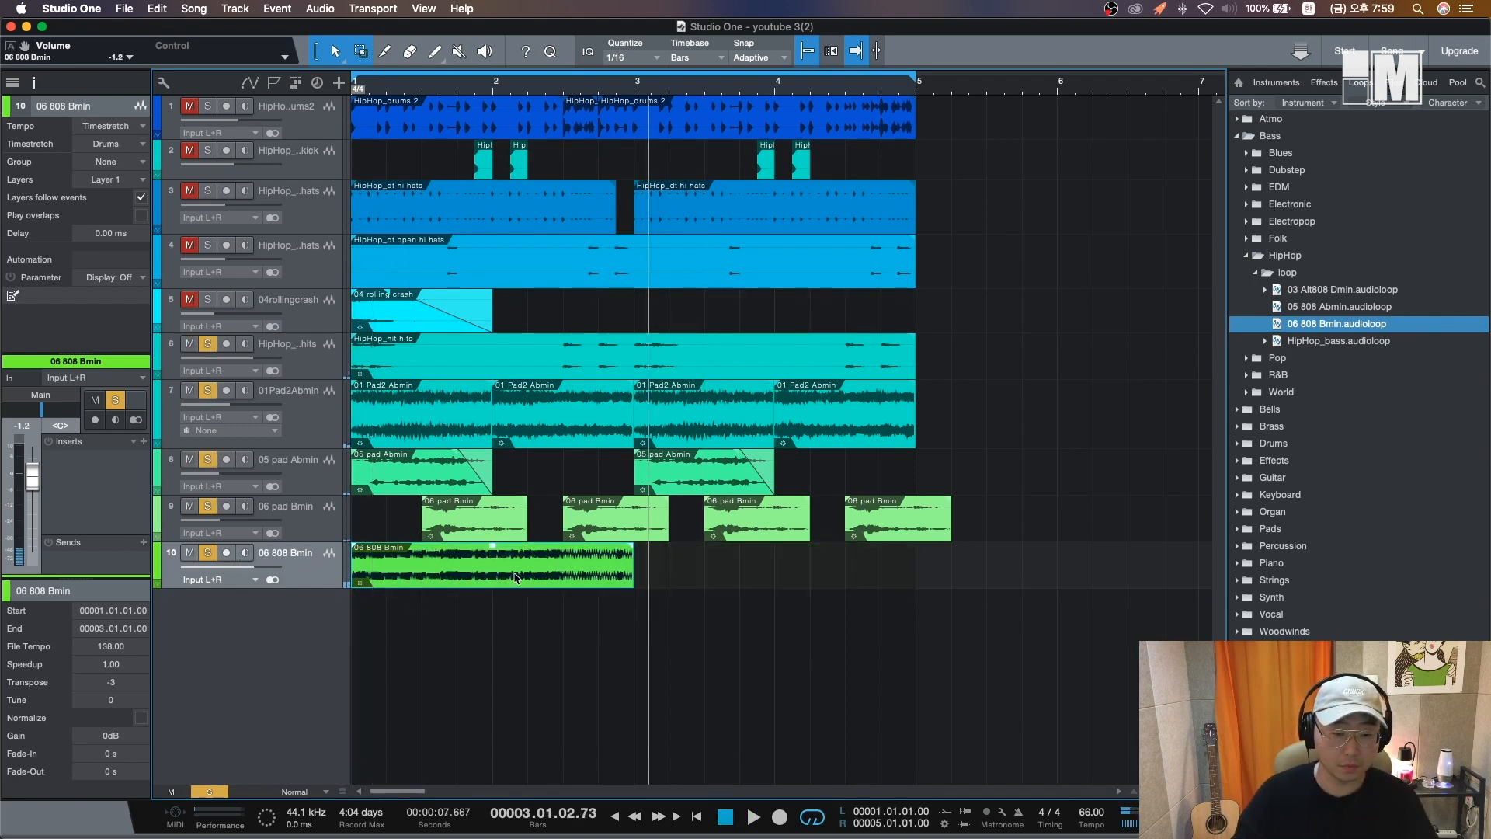
{"action": "left_click_drag", "start_coordinate": [515, 577], "coordinate": [797, 577]}
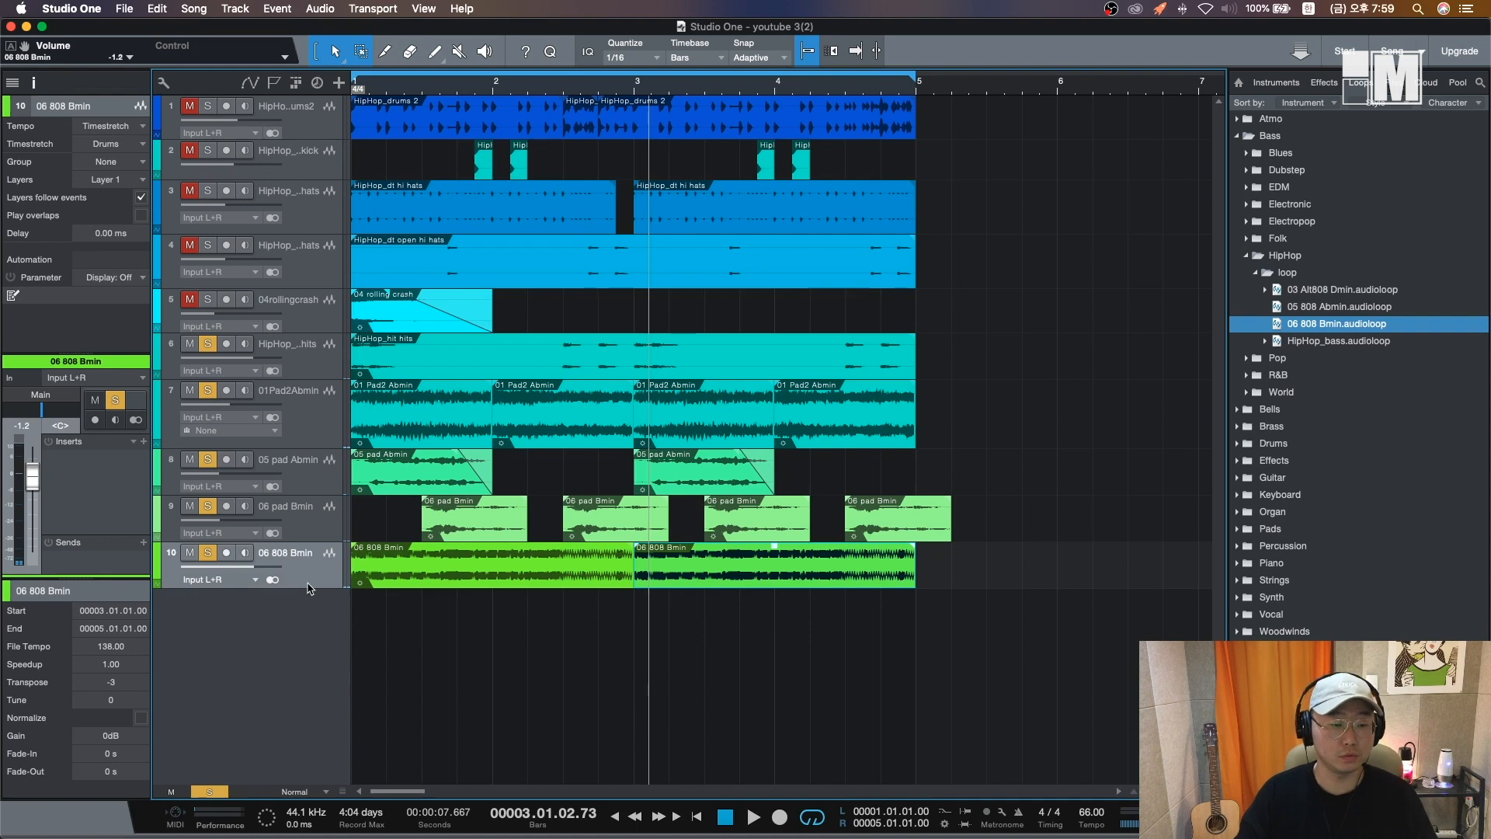
- Clear all solos, save the song and play the beat from the start
{"action": "key", "text": "shift+s"}
{"action": "key", "text": "comma"}
{"action": "key", "text": "super+s"}
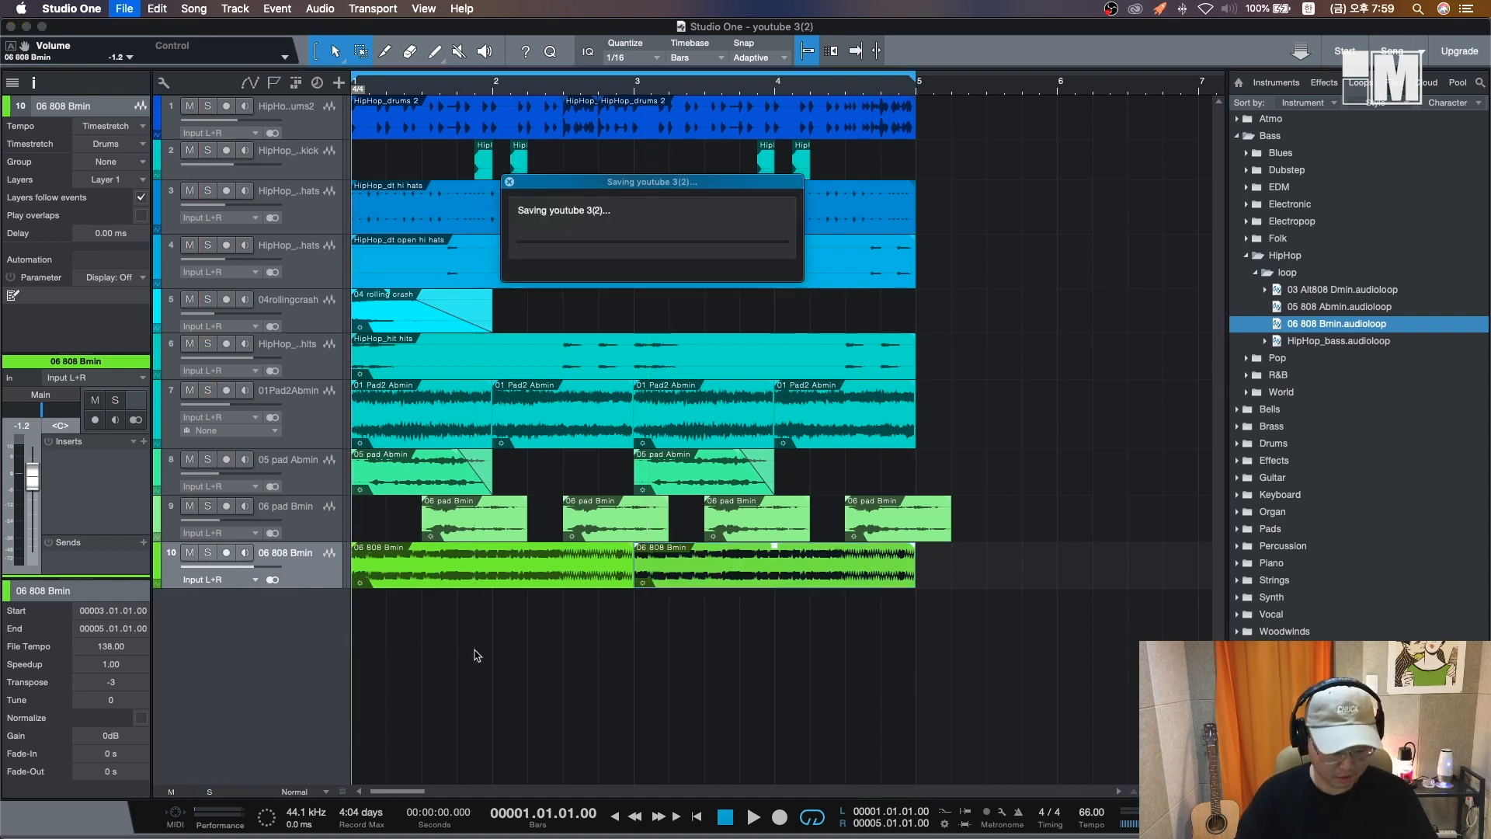
{"action": "key", "text": "space"}
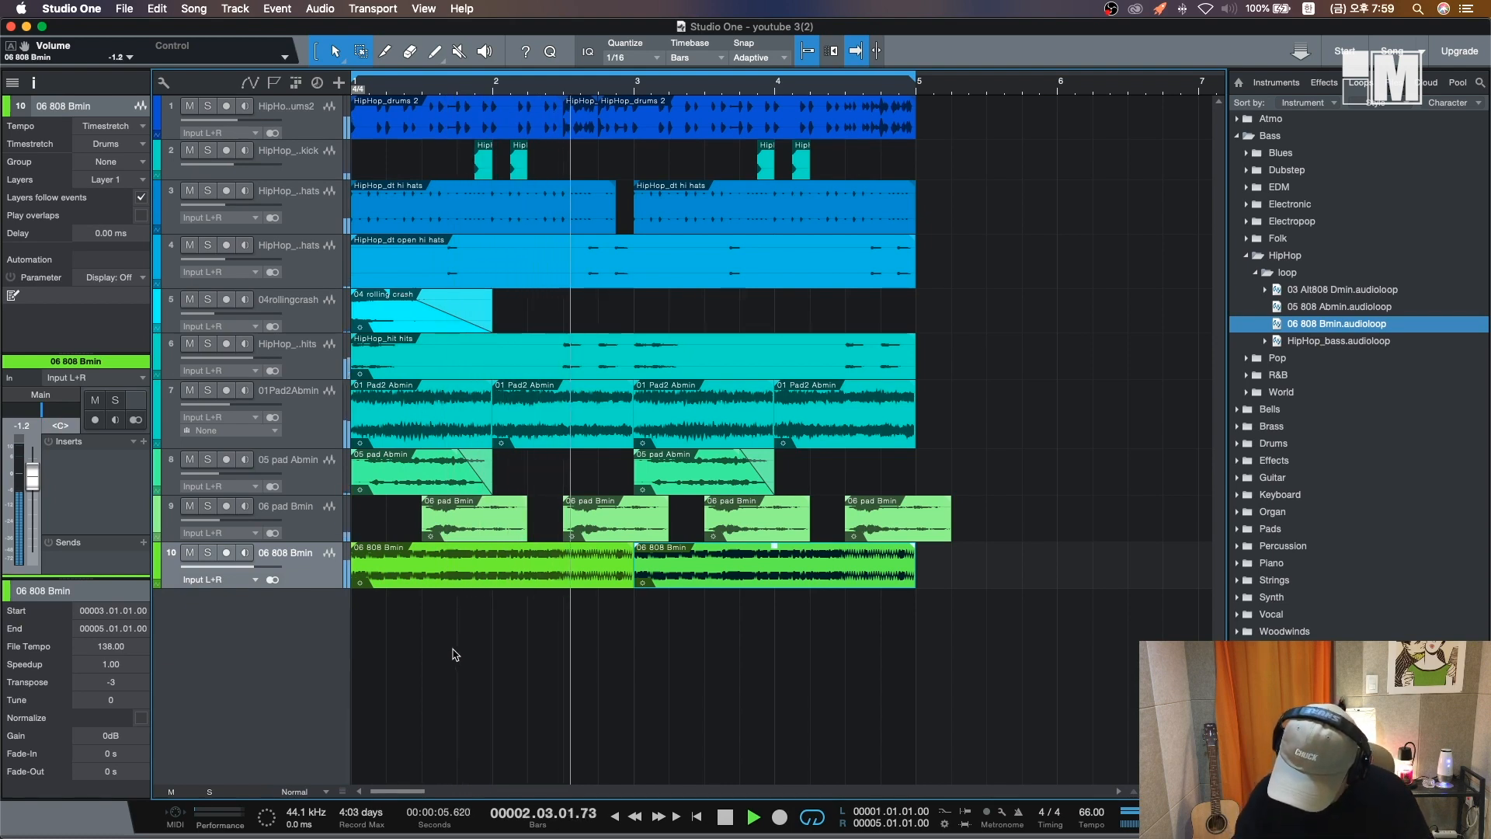
- Stop playback, open the Synth HipHop loop folder, audition its loops and add 05 chorus synth Abmin as a new track
{"action": "key", "text": "space"}
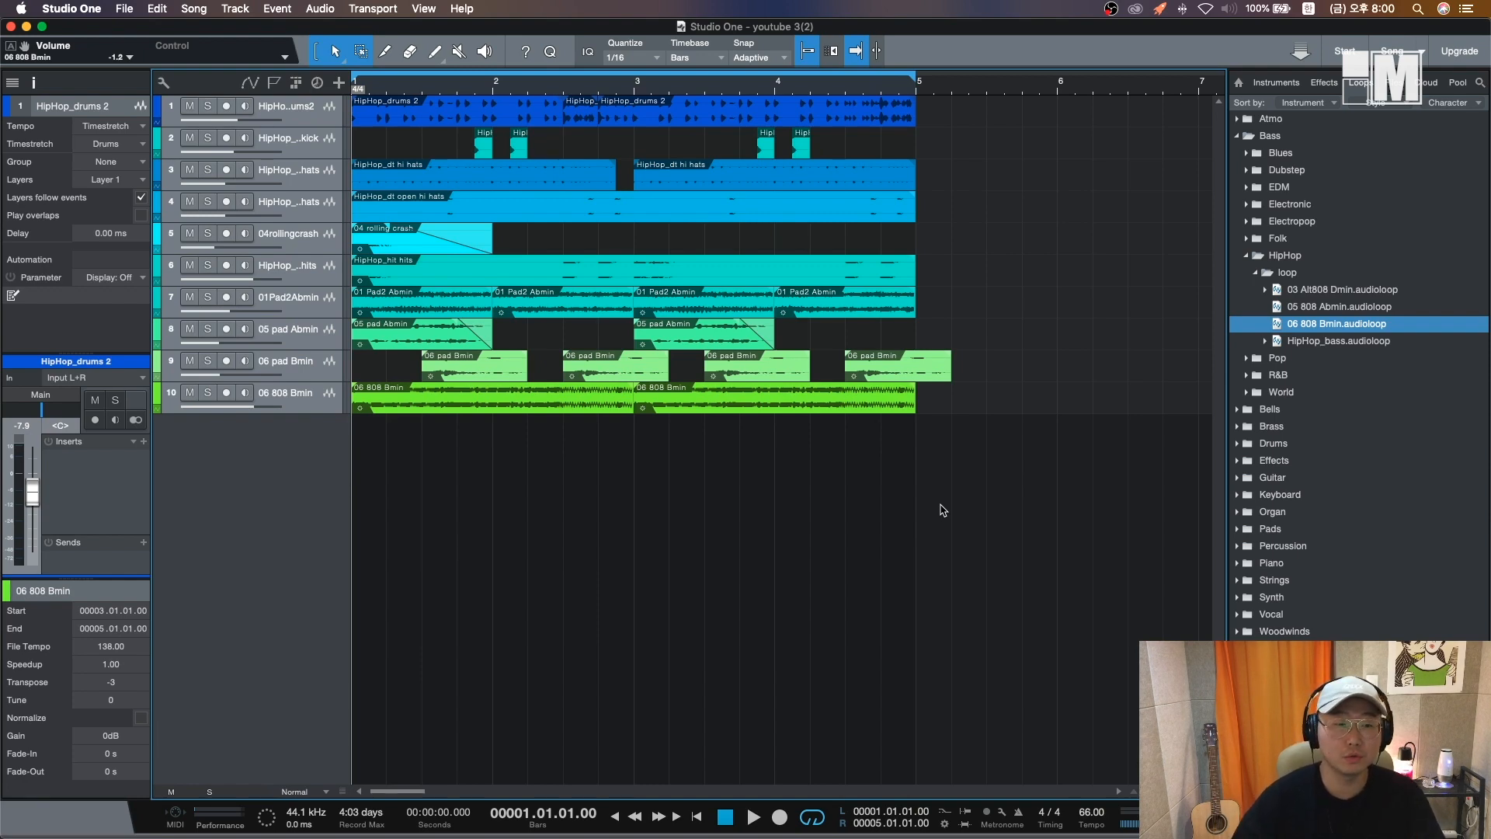
{"action": "left_click", "coordinate": [1256, 272]}
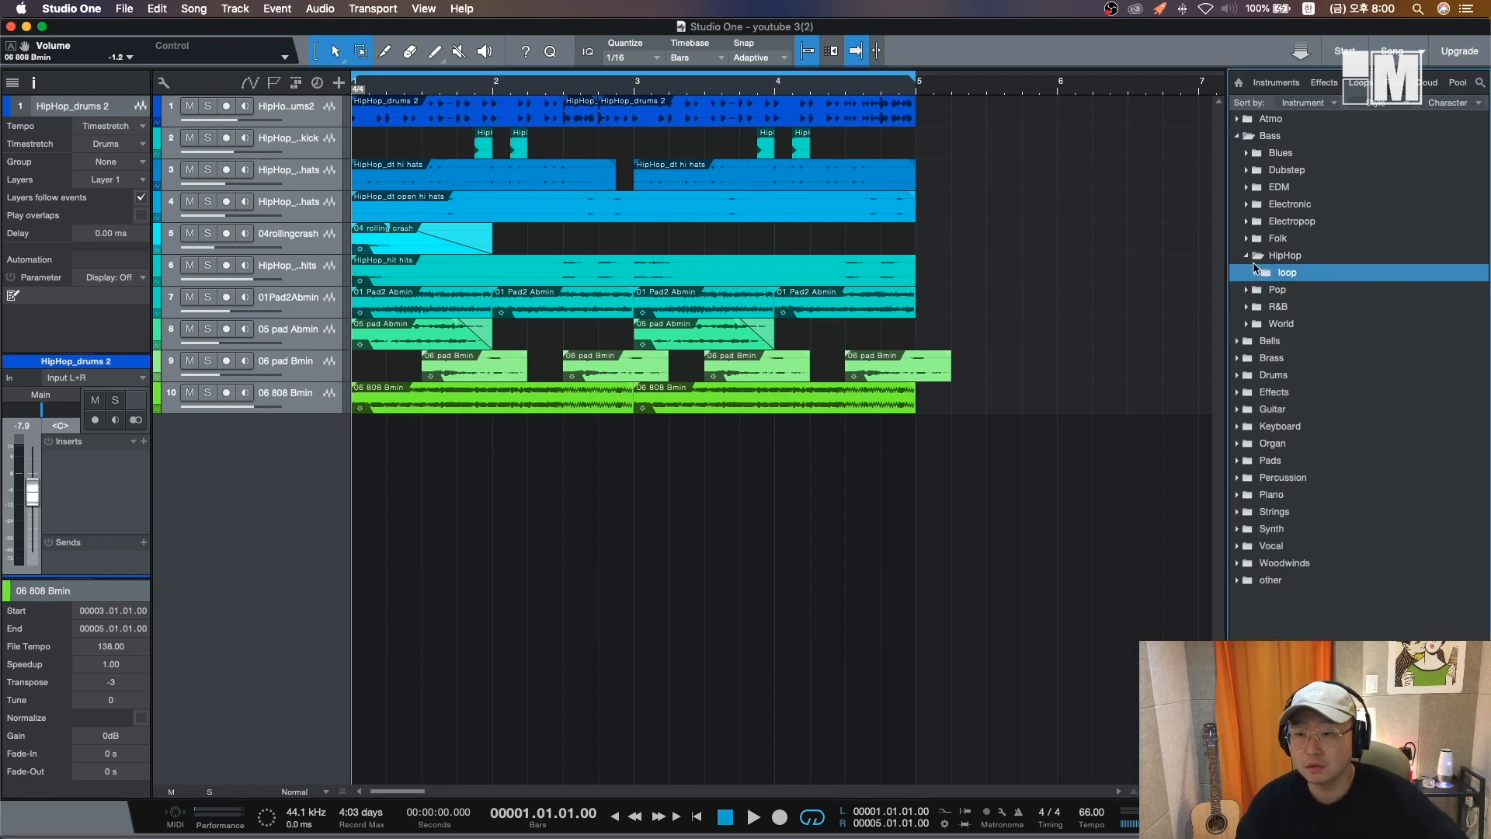
{"action": "left_click", "coordinate": [1248, 256]}
{"action": "left_click", "coordinate": [1238, 137]}
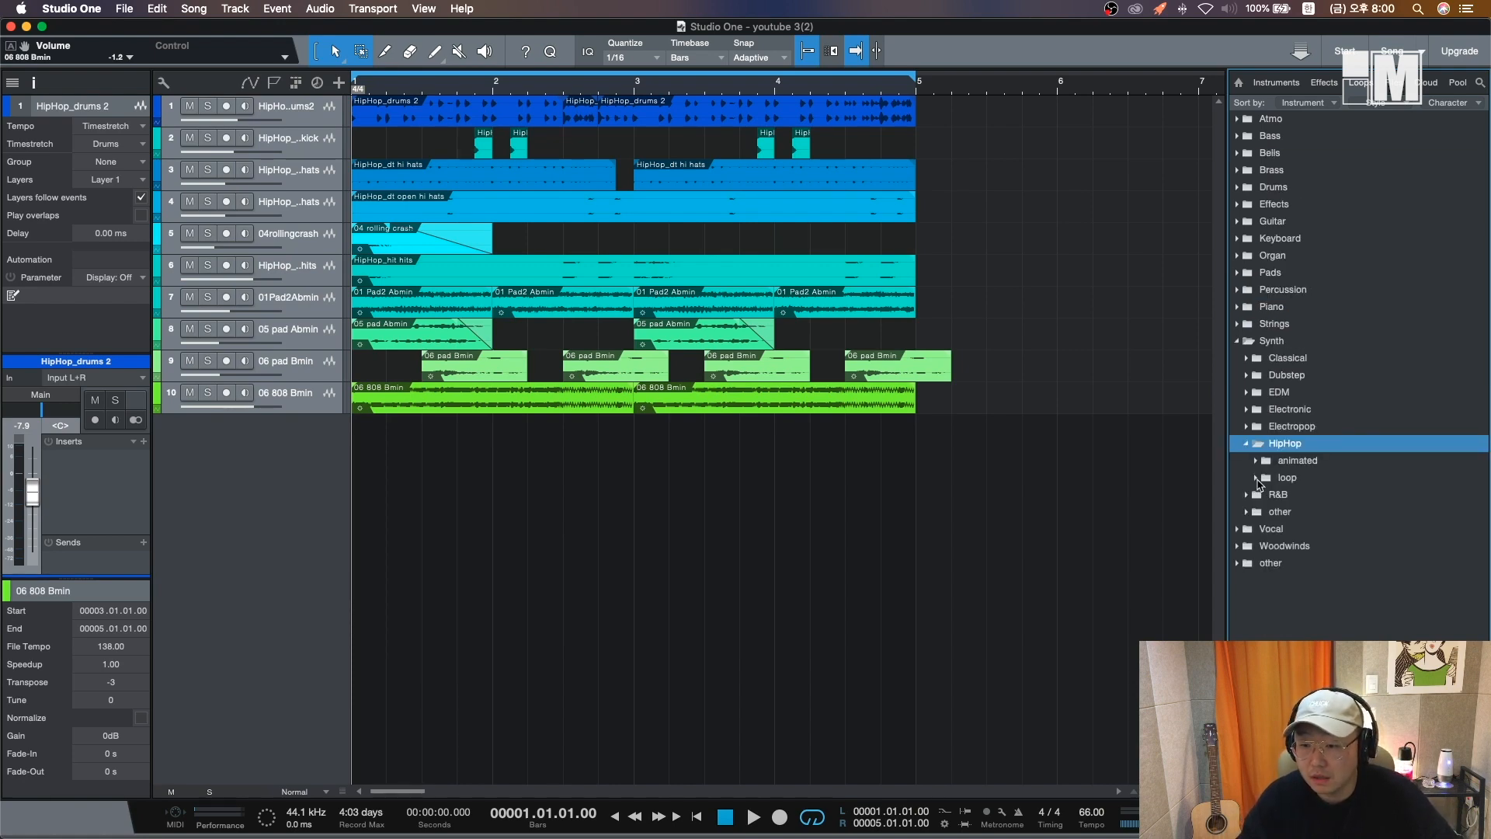
{"action": "left_click", "coordinate": [1257, 478]}
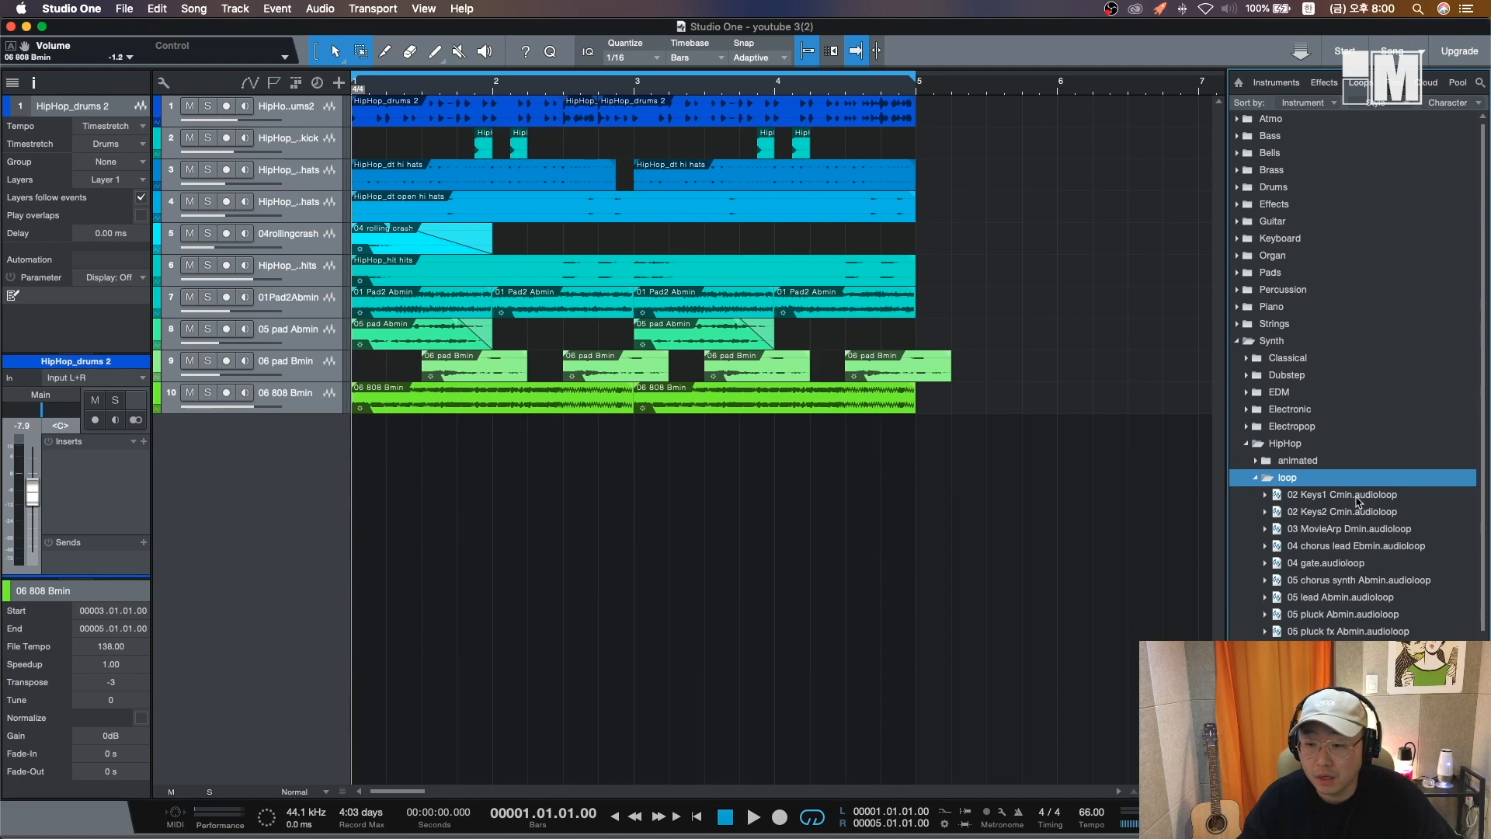
{"action": "key", "text": "Down"}
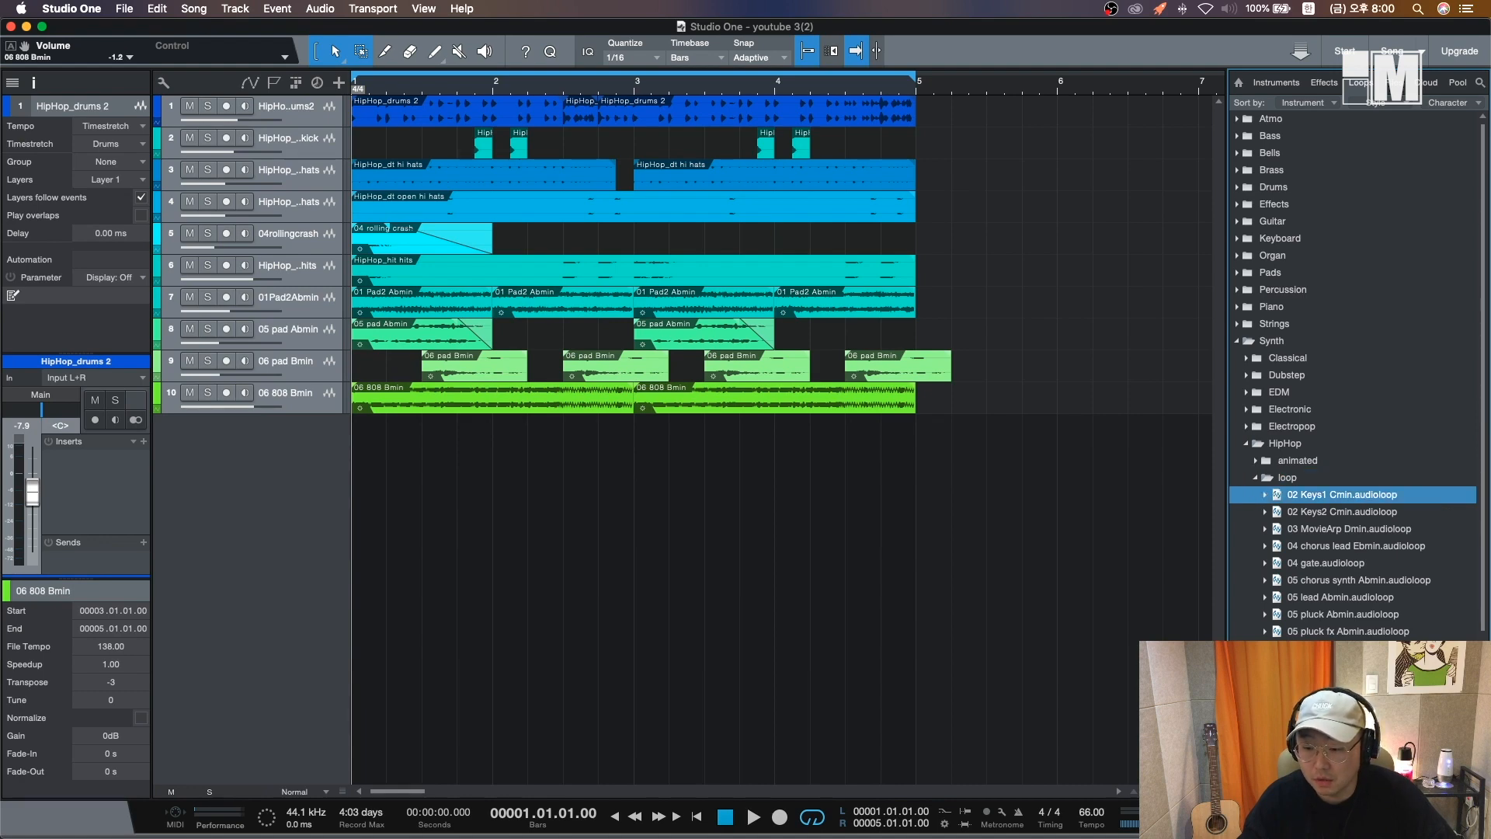
{"action": "key", "text": "Down"}
{"action": "key", "text": "Down"}
{"action": "key", "text": "Down"}
{"action": "key", "text": "Down"}
{"action": "key", "text": "Down"}
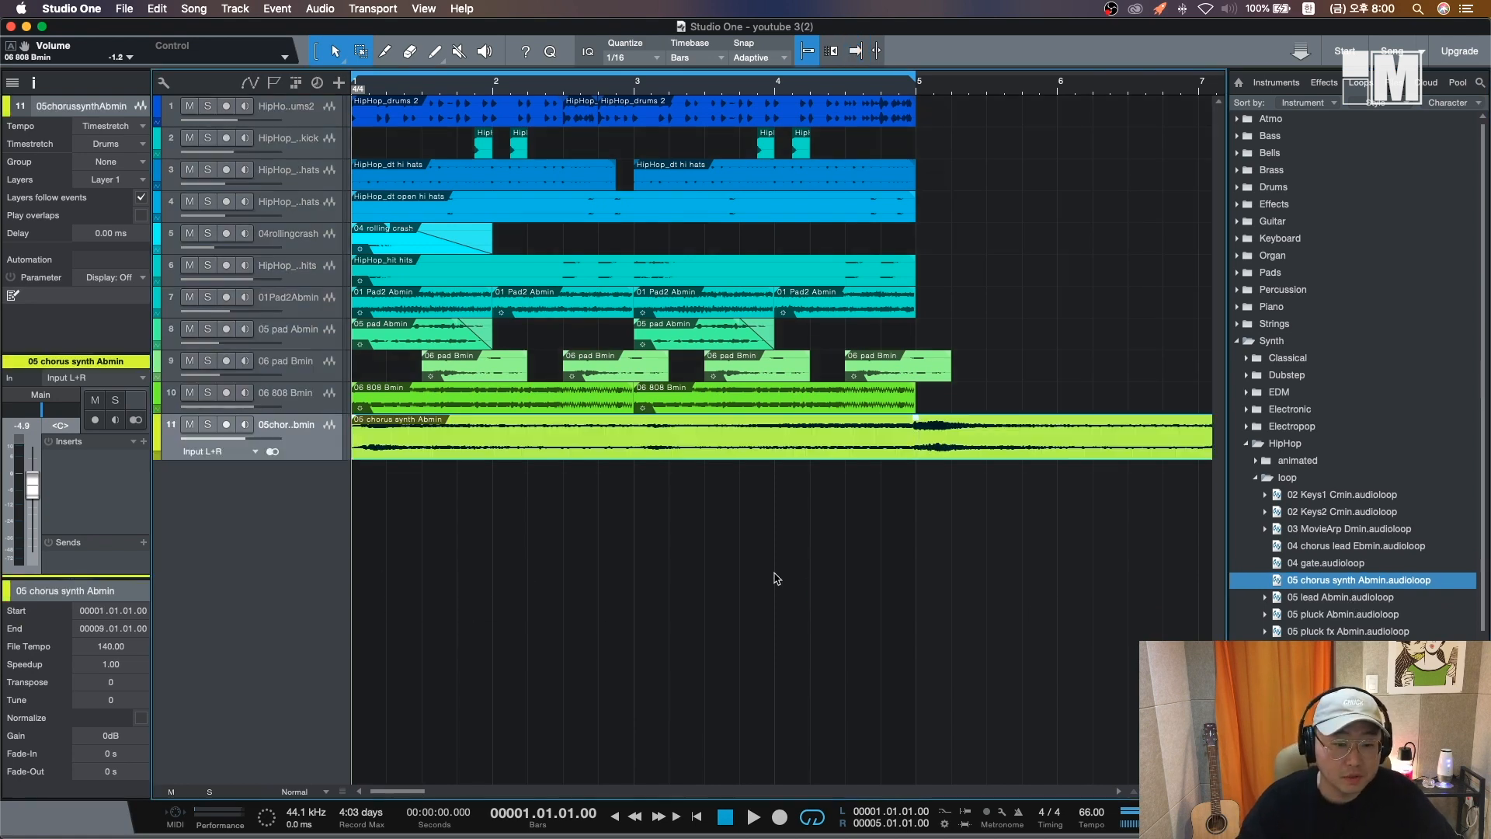
- Delete the chorus synth loop's part after bar 5 and play the beat
{"action": "left_click", "coordinate": [916, 439]}
{"action": "key", "text": "Delete"}
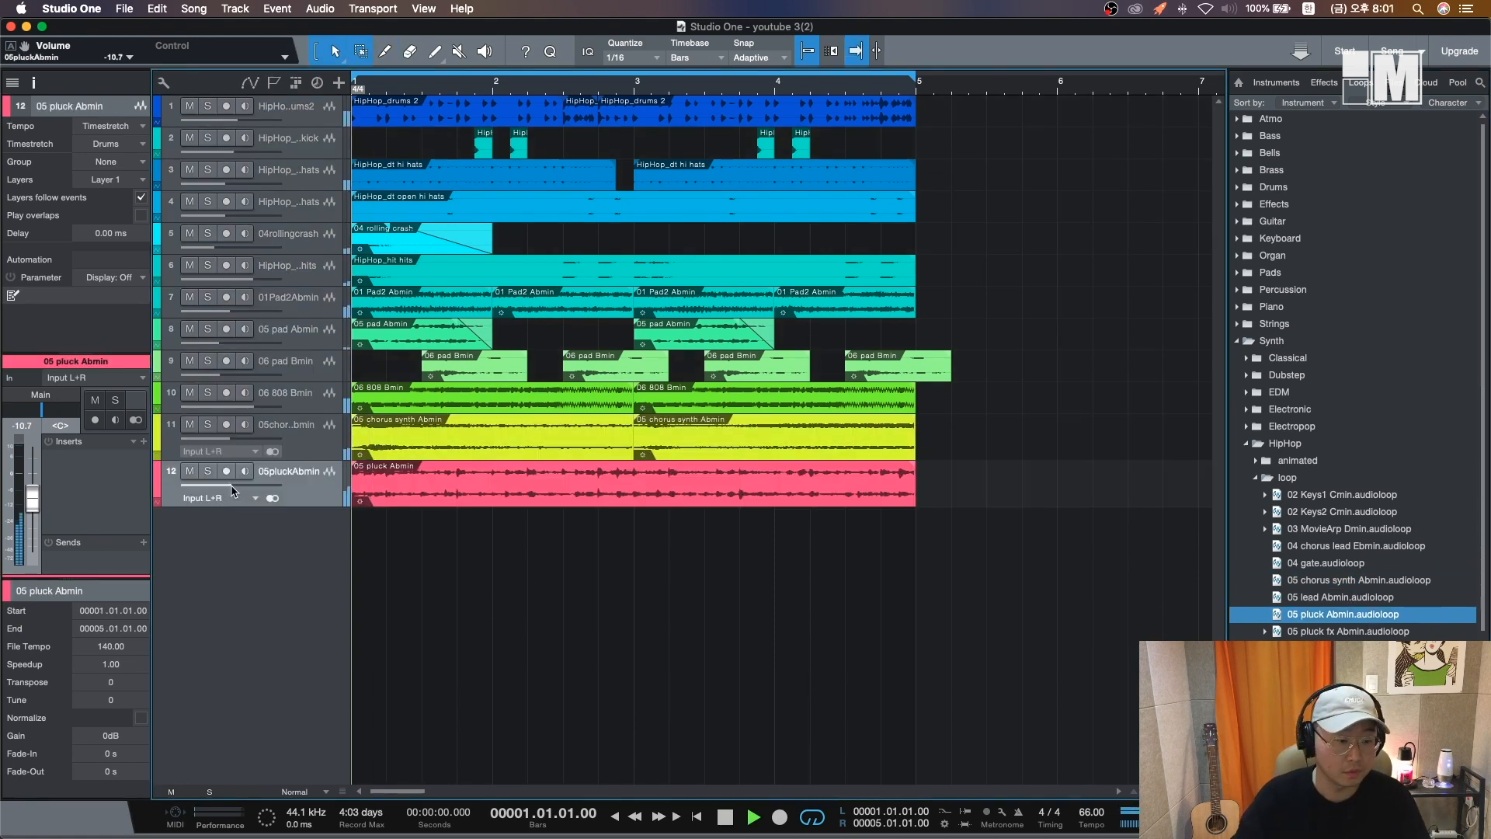
{"action": "key", "text": "space"}
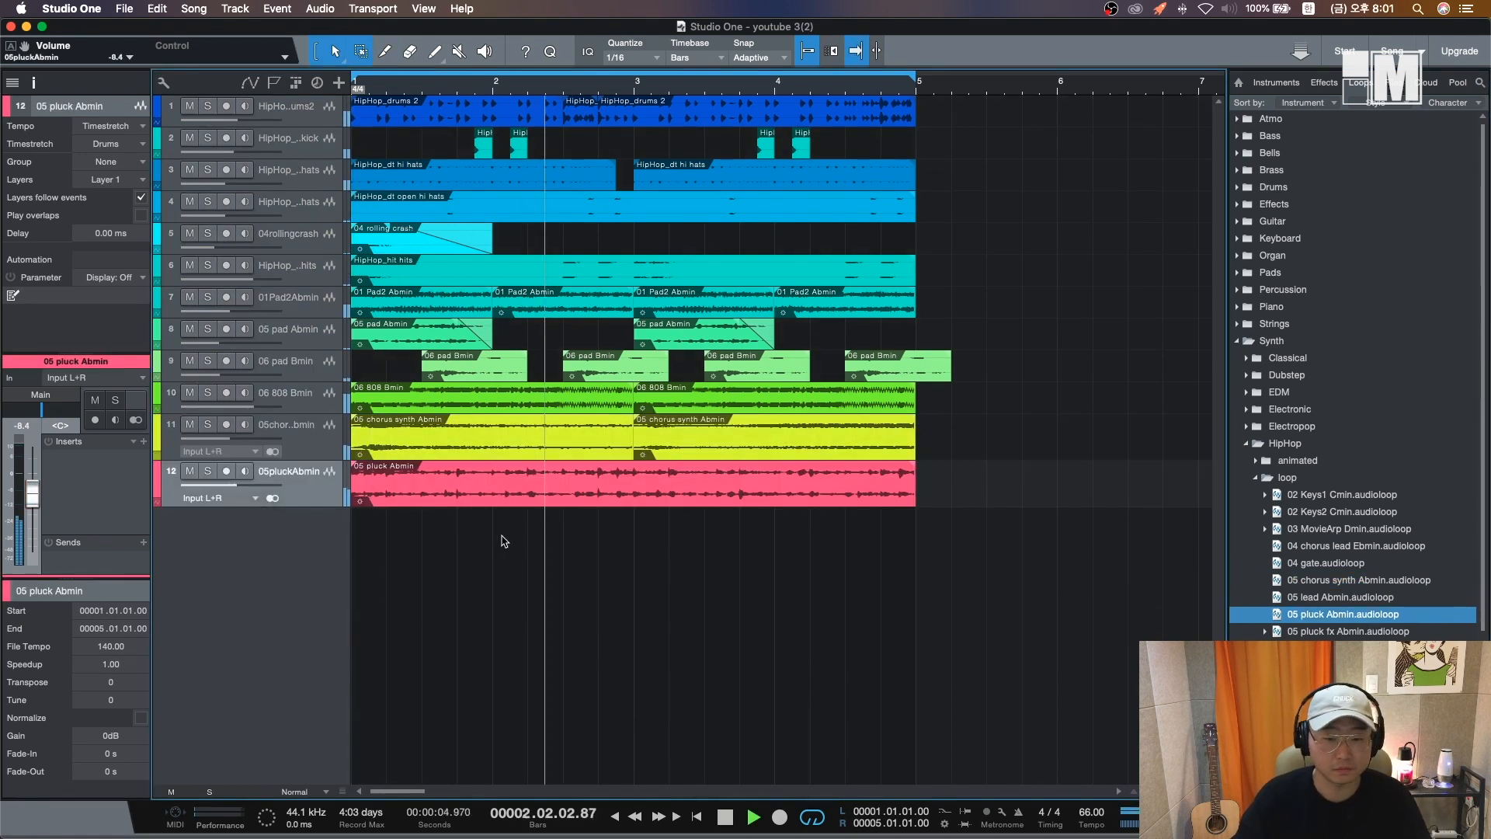
- Place the 05 pluck Abmin loop at bar 1 on its track and trim it to end at bar 5
{"action": "key", "text": "space"}
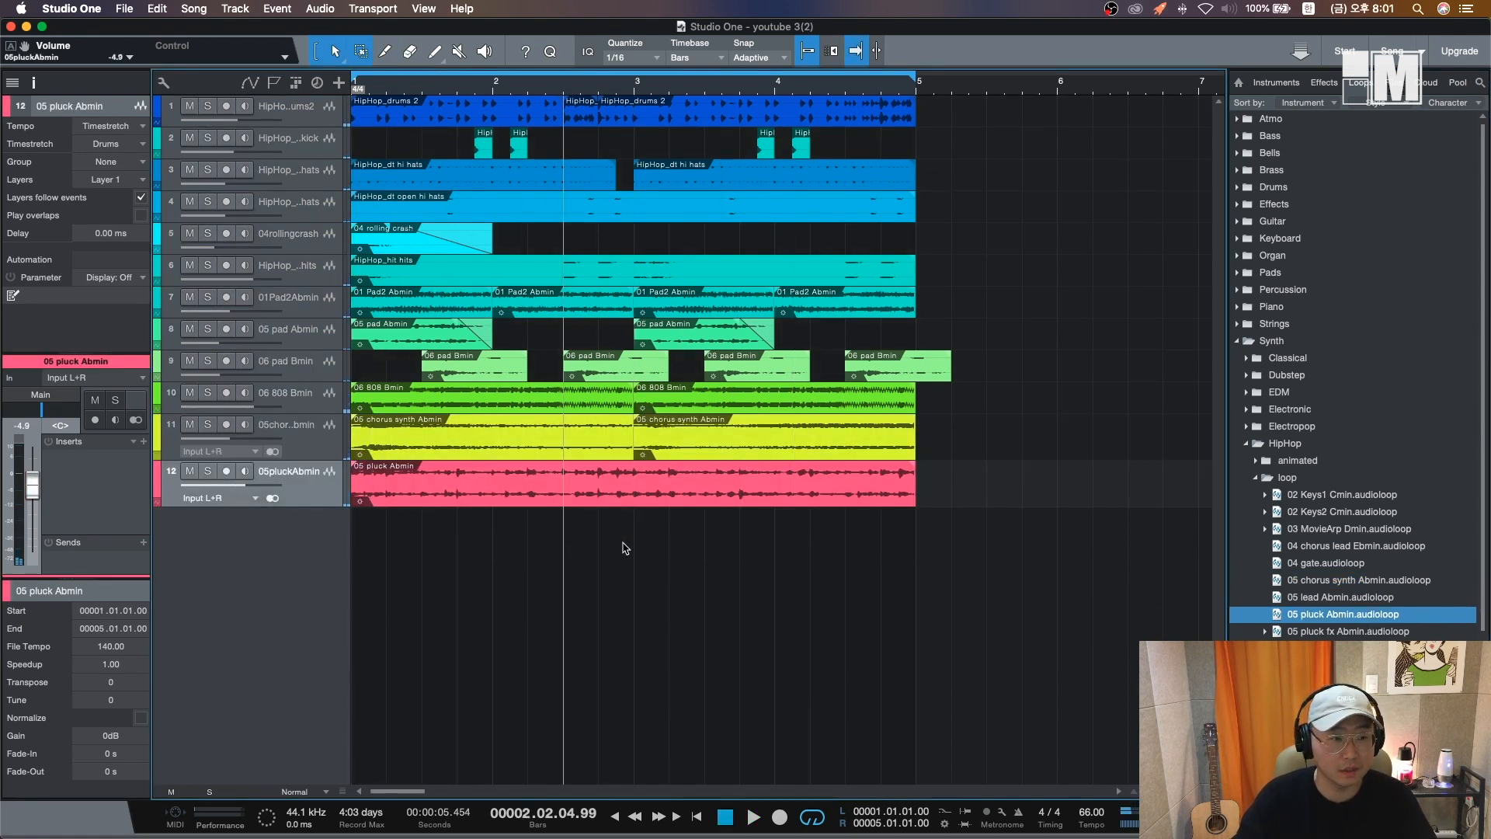
{"action": "left_click_drag", "start_coordinate": [1343, 615], "coordinate": [386, 496]}
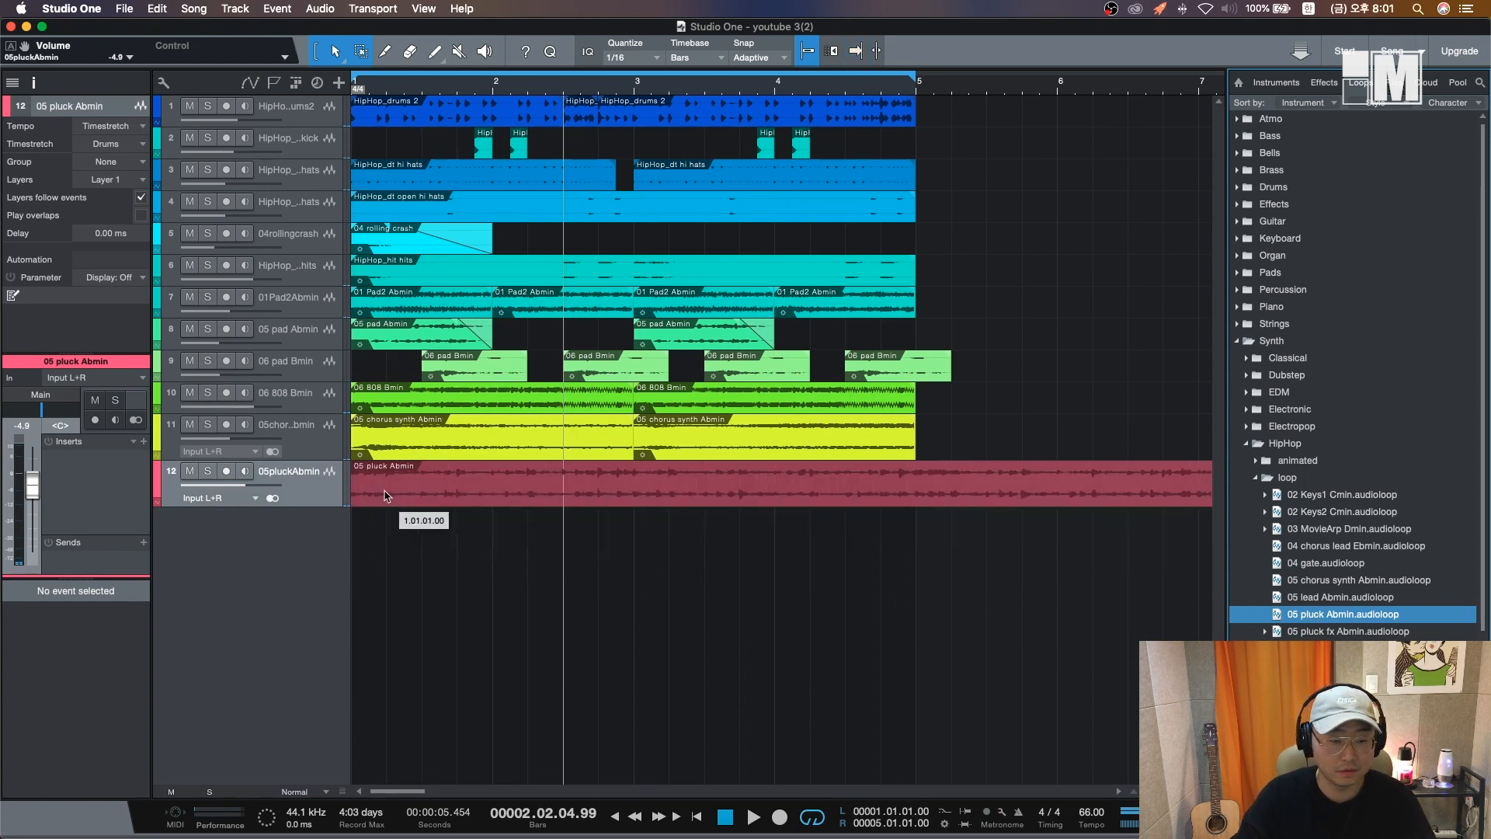
{"action": "key", "text": "w"}
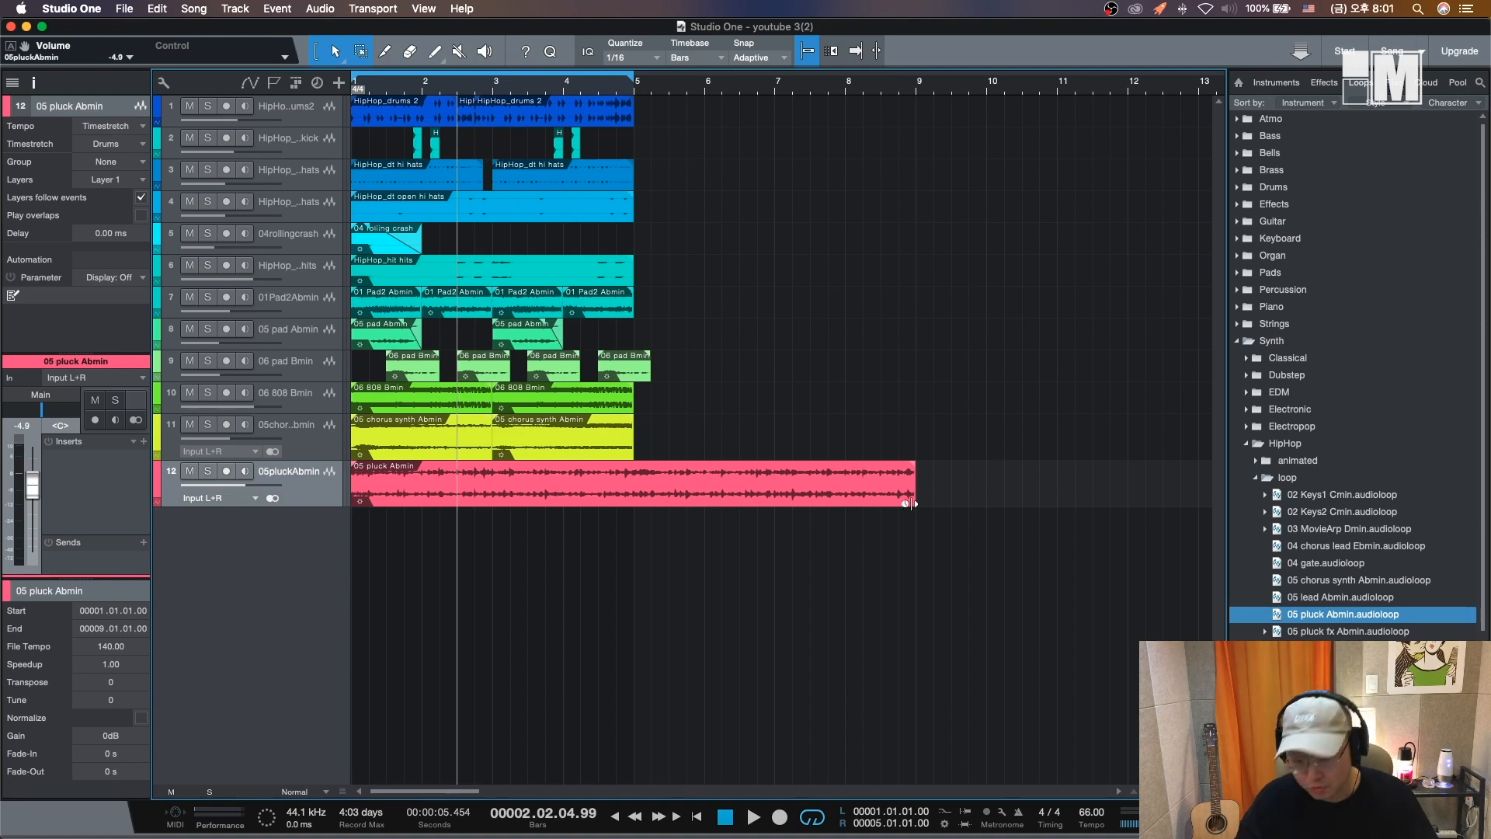
{"action": "left_click_drag", "start_coordinate": [912, 504], "coordinate": [634, 504]}
- Solo the pluck track, play it from the start and lower its volume to about -11.5 dB
{"action": "key", "text": "s"}
{"action": "key", "text": "comma"}
{"action": "key", "text": "e"}
{"action": "key", "text": "space"}
{"action": "key", "text": "s"}
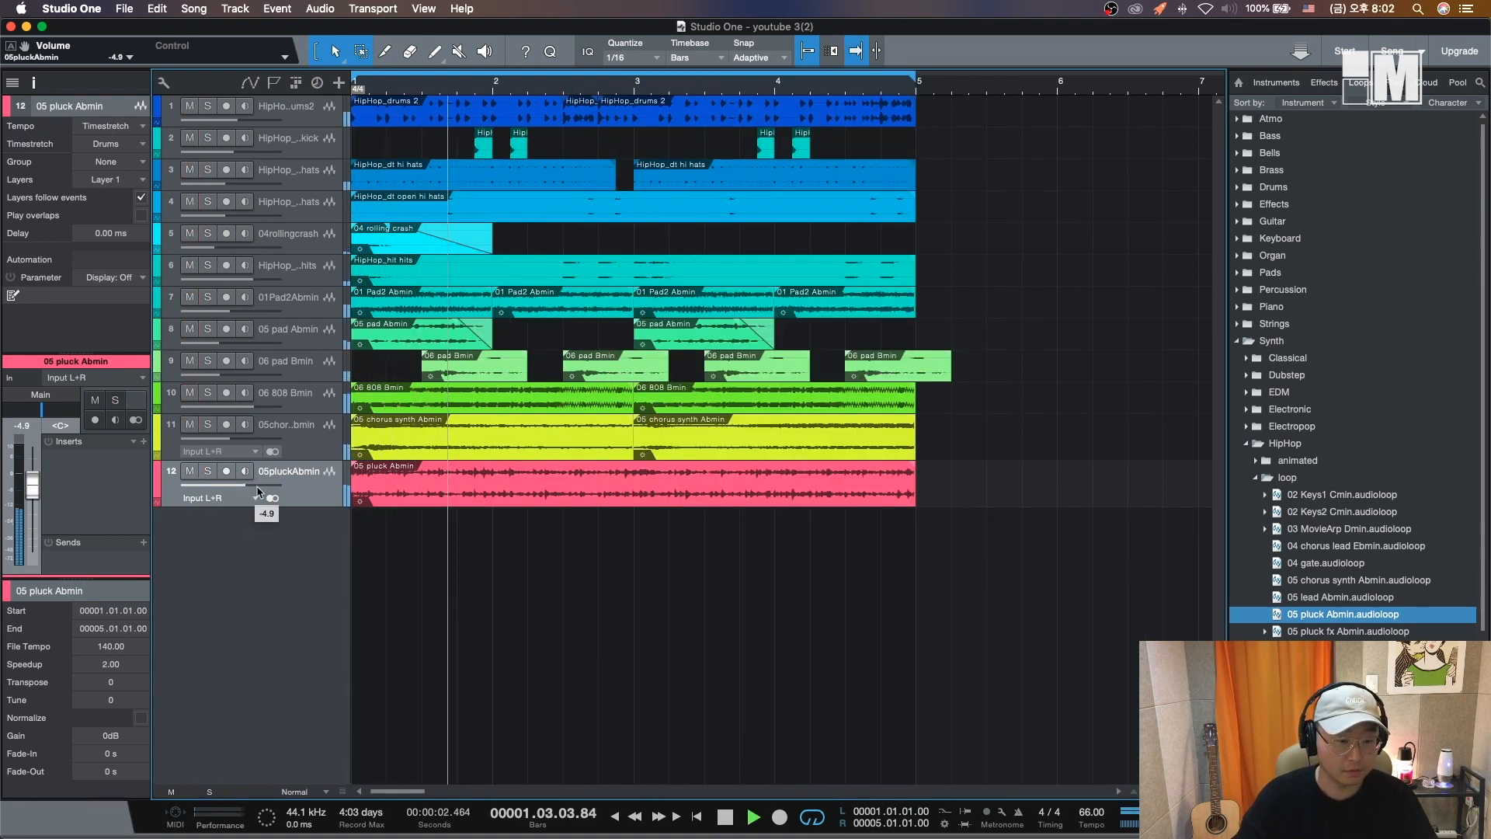
{"action": "left_click", "coordinate": [353, 505]}
{"action": "key", "text": "space"}
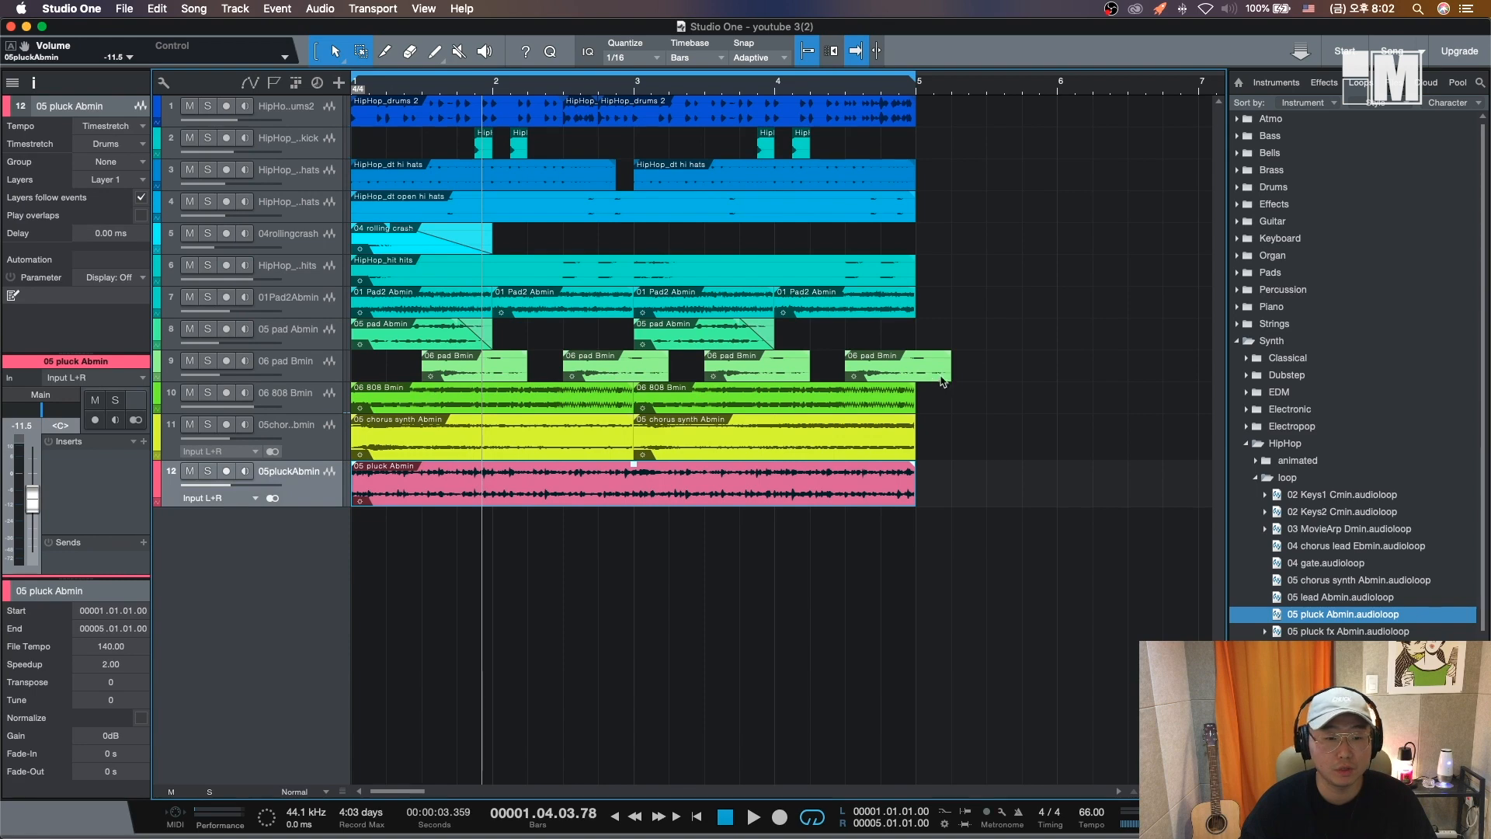
- Select all events and duplicate them further along the timeline
{"action": "left_click_drag", "start_coordinate": [1056, 695], "coordinate": [346, 92]}
{"action": "key", "text": "w"}
{"action": "key", "text": "w"}
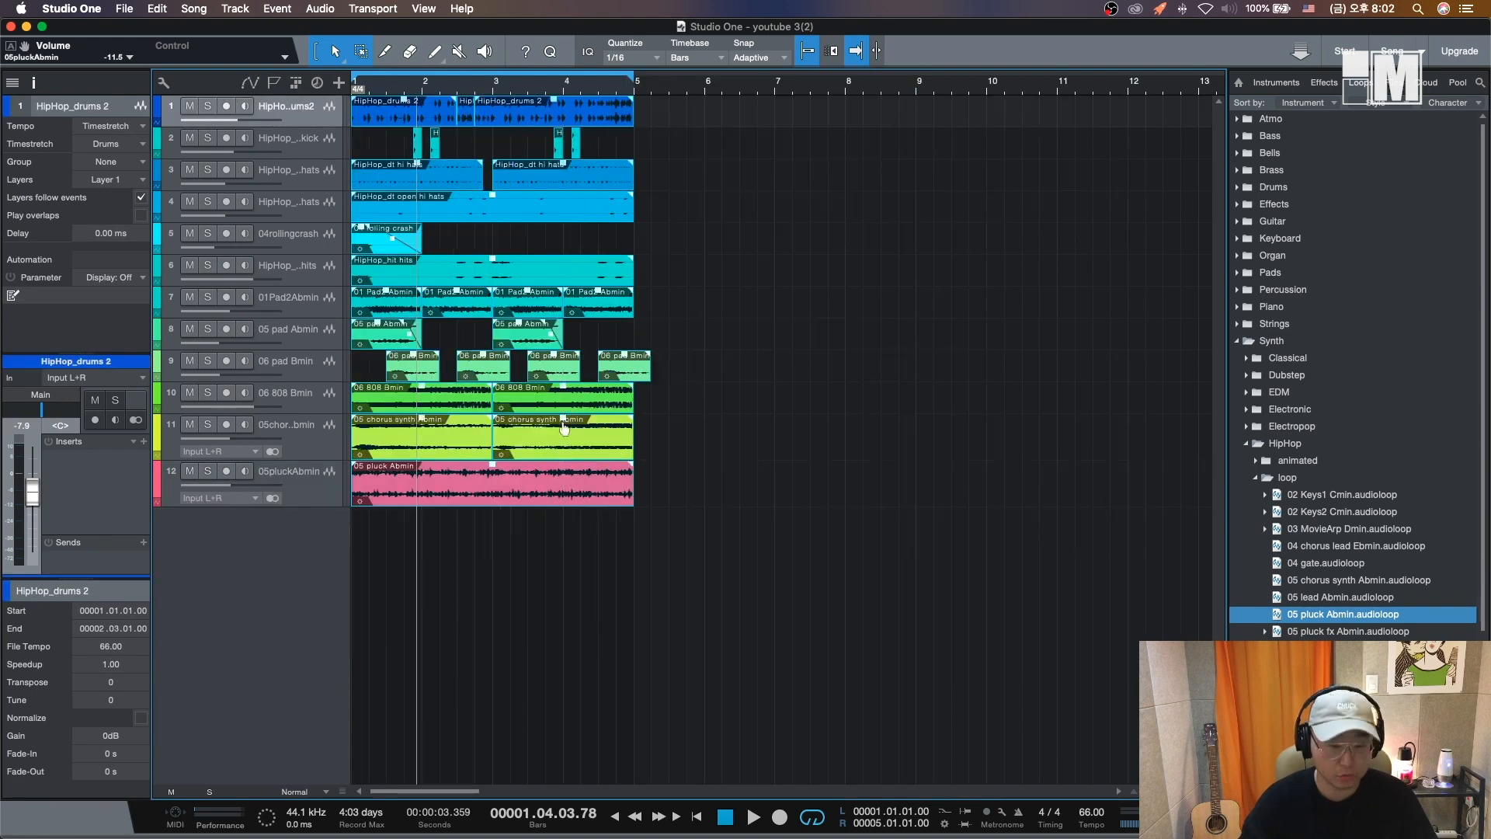
{"action": "left_click_drag", "start_coordinate": [392, 501], "coordinate": [686, 502]}
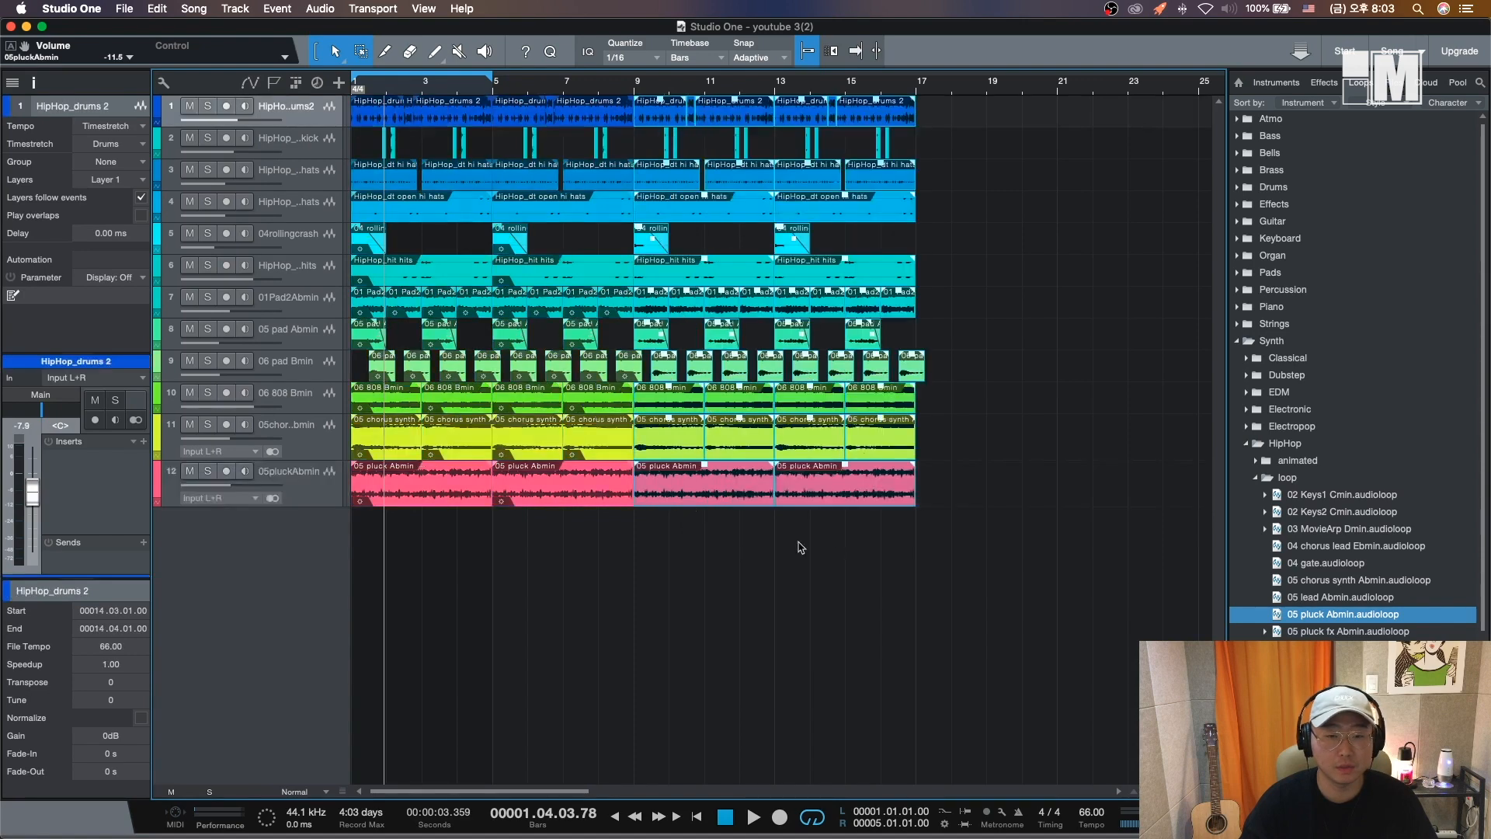
- Try rearranging chorus synth events in the later bars, then undo the last two edits
{"action": "left_click", "coordinate": [381, 402]}
{"action": "left_click_drag", "start_coordinate": [553, 647], "coordinate": [563, 412]}
{"action": "left_click_drag", "start_coordinate": [696, 600], "coordinate": [712, 415]}
{"action": "left_click", "coordinate": [818, 574]}
{"action": "left_click_drag", "start_coordinate": [822, 600], "coordinate": [828, 414]}
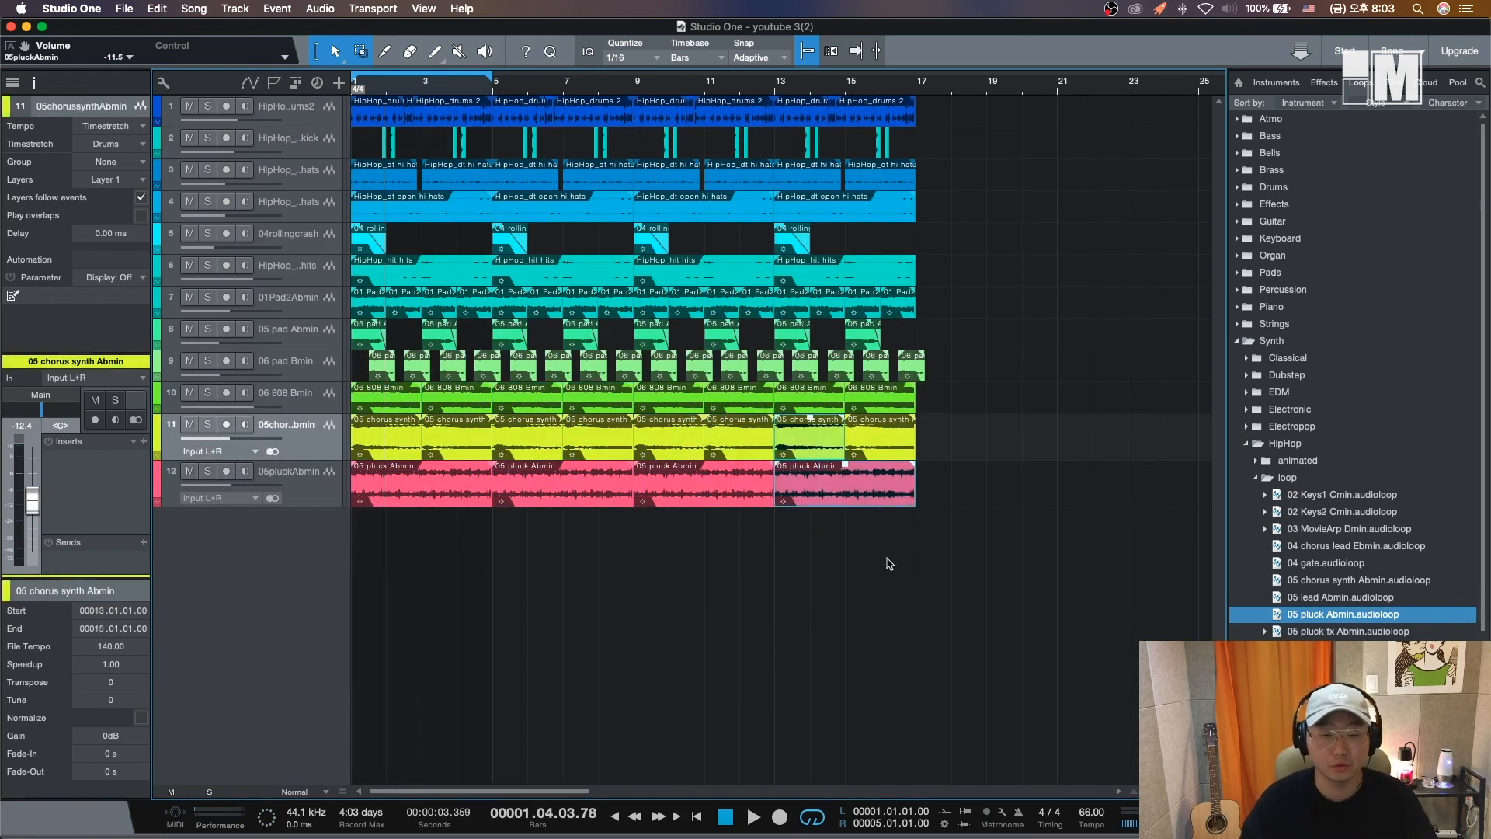
{"action": "key", "text": "super+z"}
{"action": "key", "text": "super+z"}
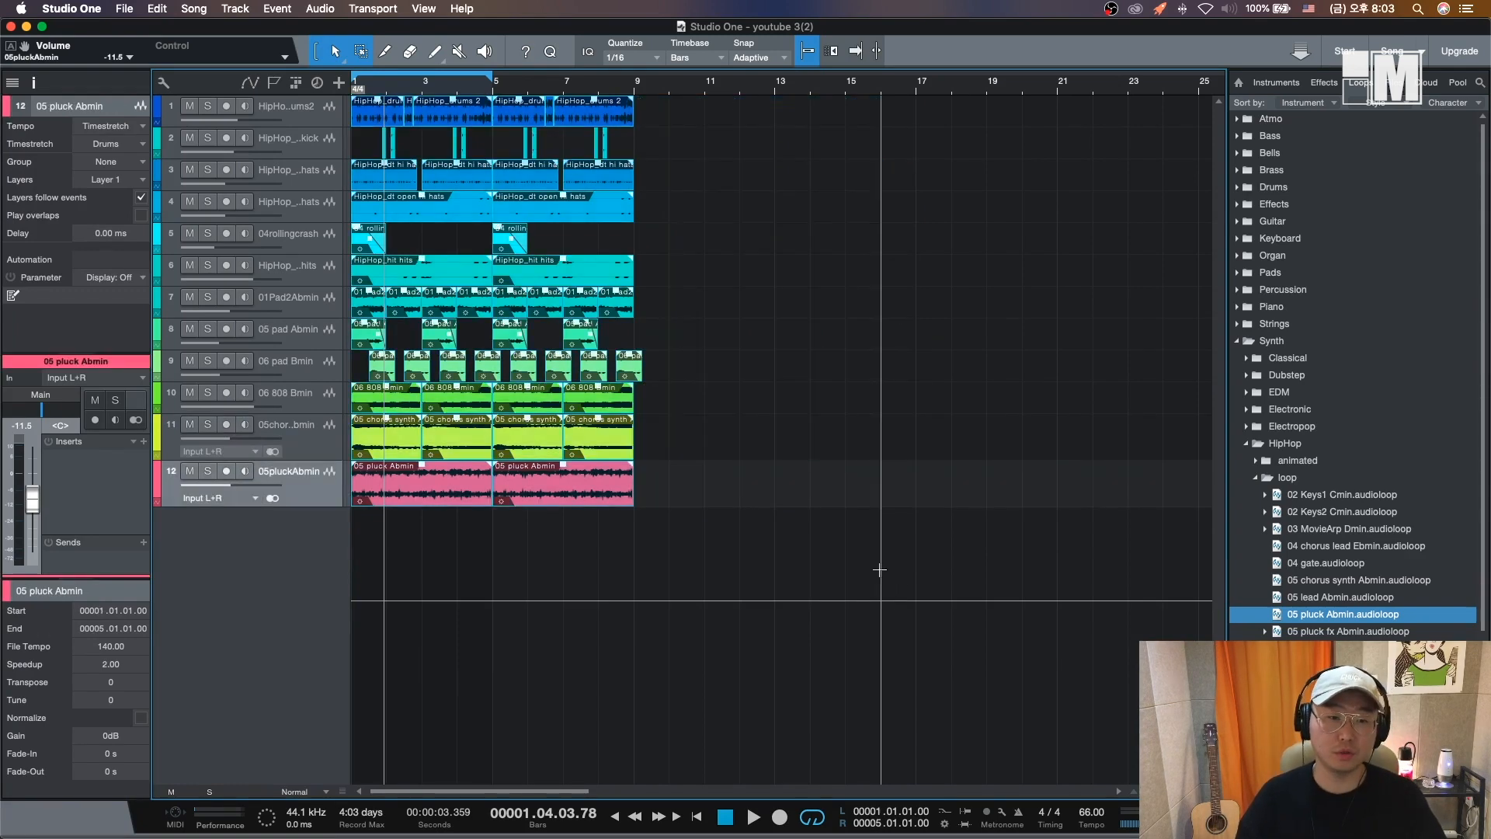
- Show the arranger track and create an Intro section over bars 1 to 5
{"action": "left_click", "coordinate": [295, 83]}
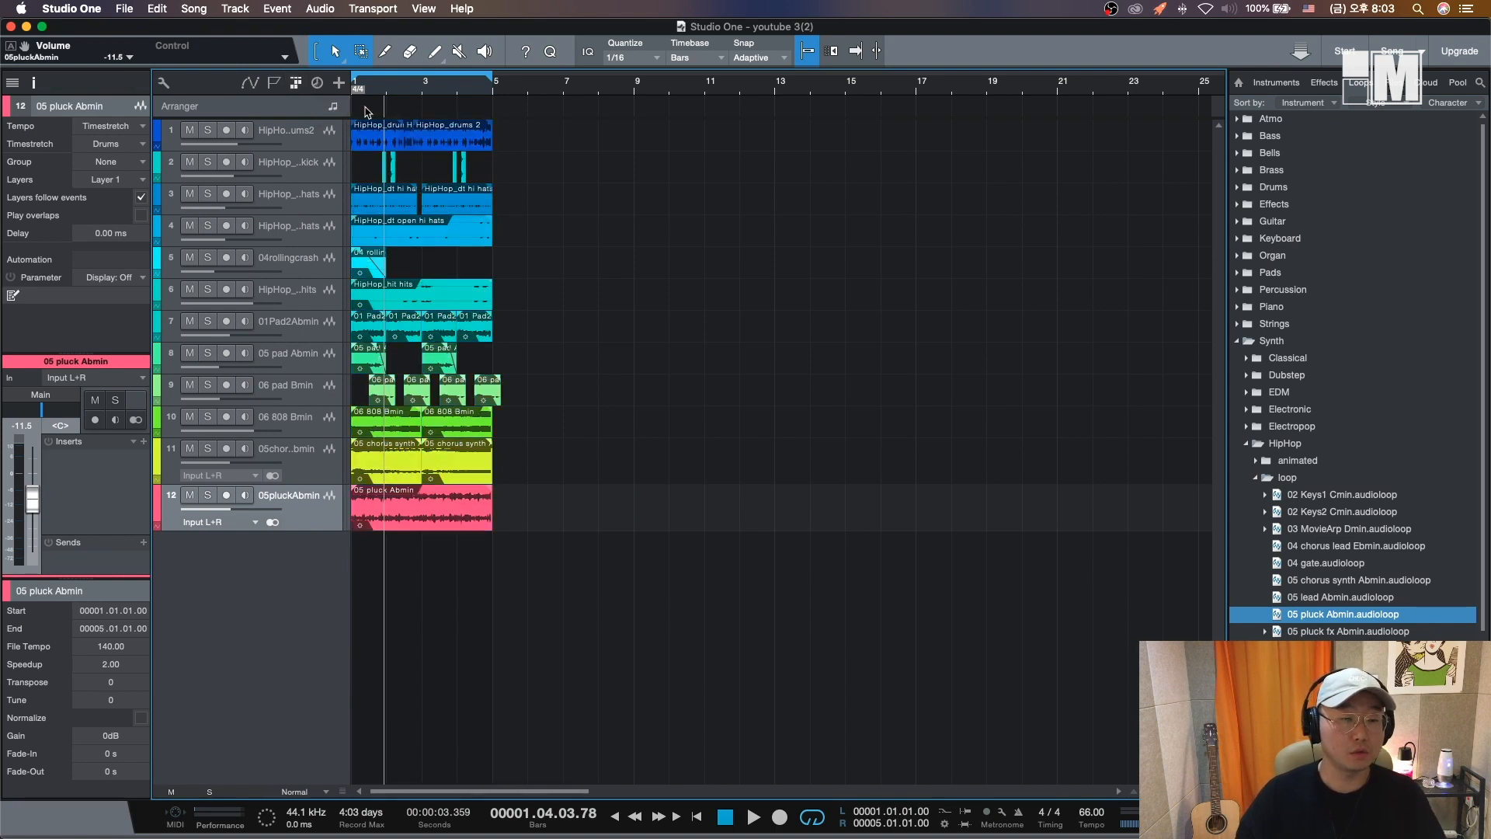
{"action": "double_click", "coordinate": [364, 108]}
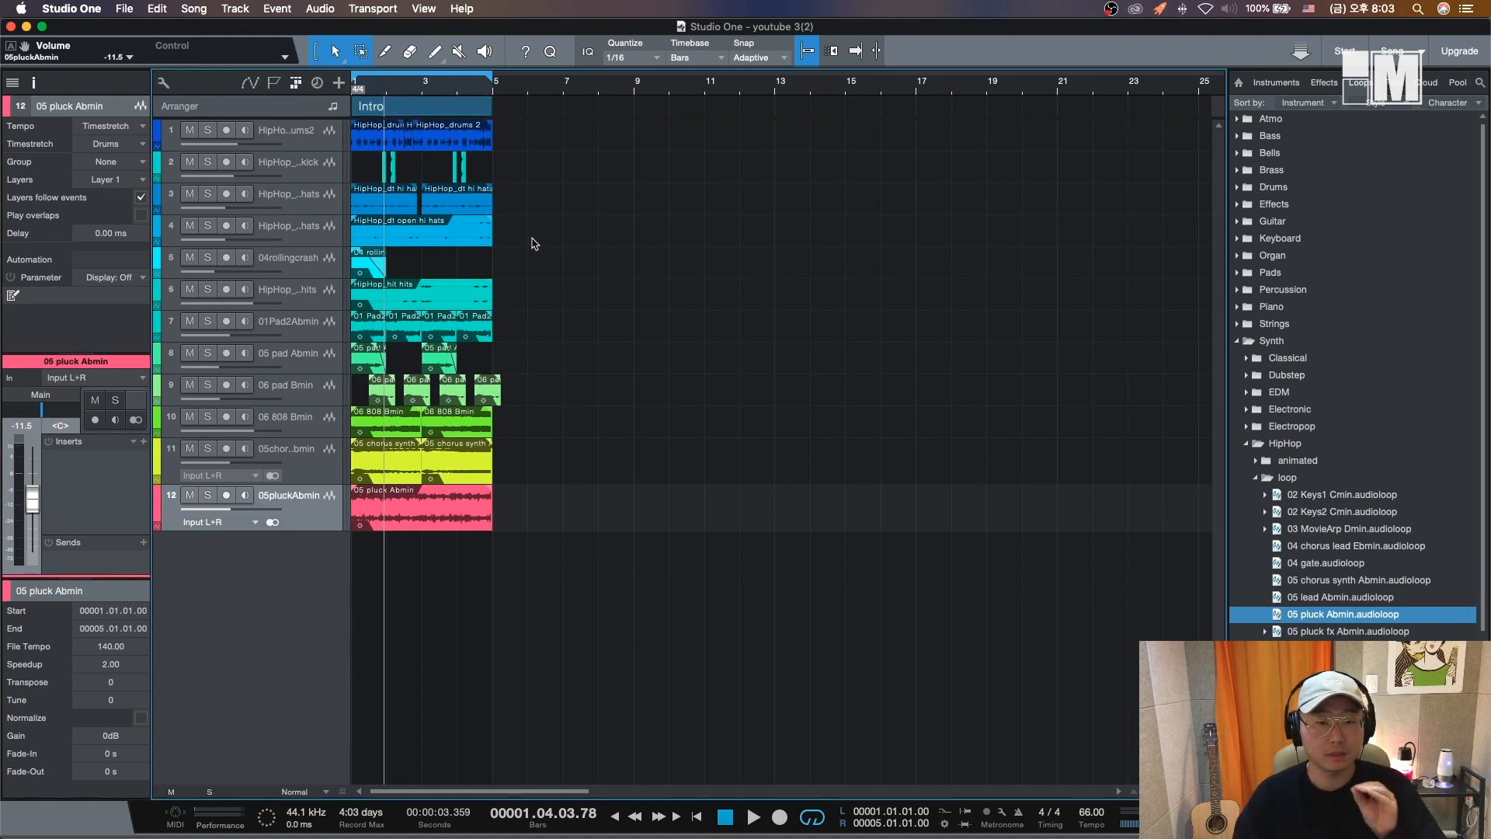
- Copy the Intro section to bar 5 and rename the copy Verse
{"action": "left_click", "coordinate": [426, 112]}
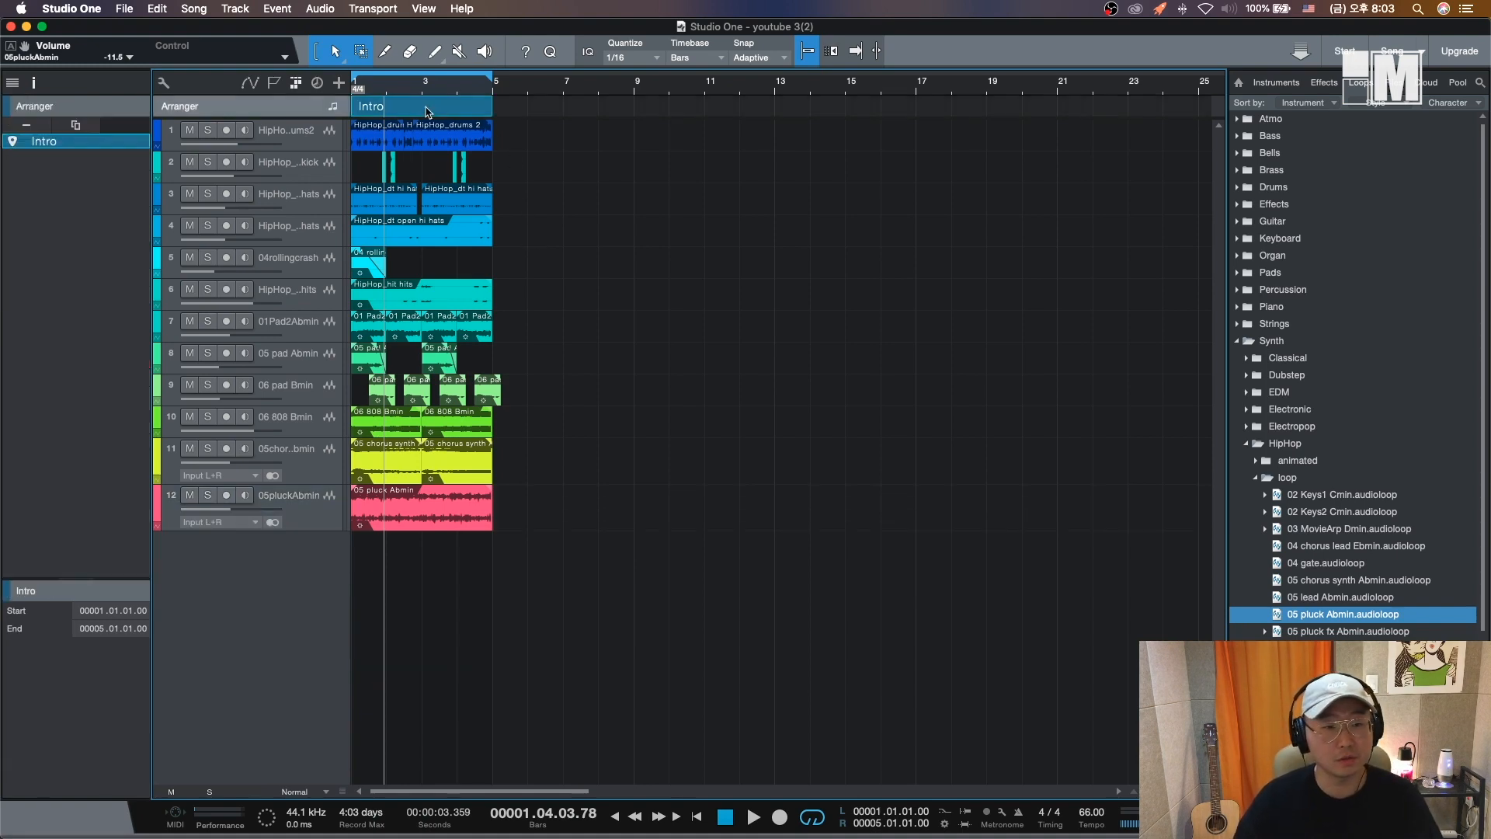
{"action": "left_click_drag", "start_coordinate": [402, 114], "coordinate": [536, 117]}
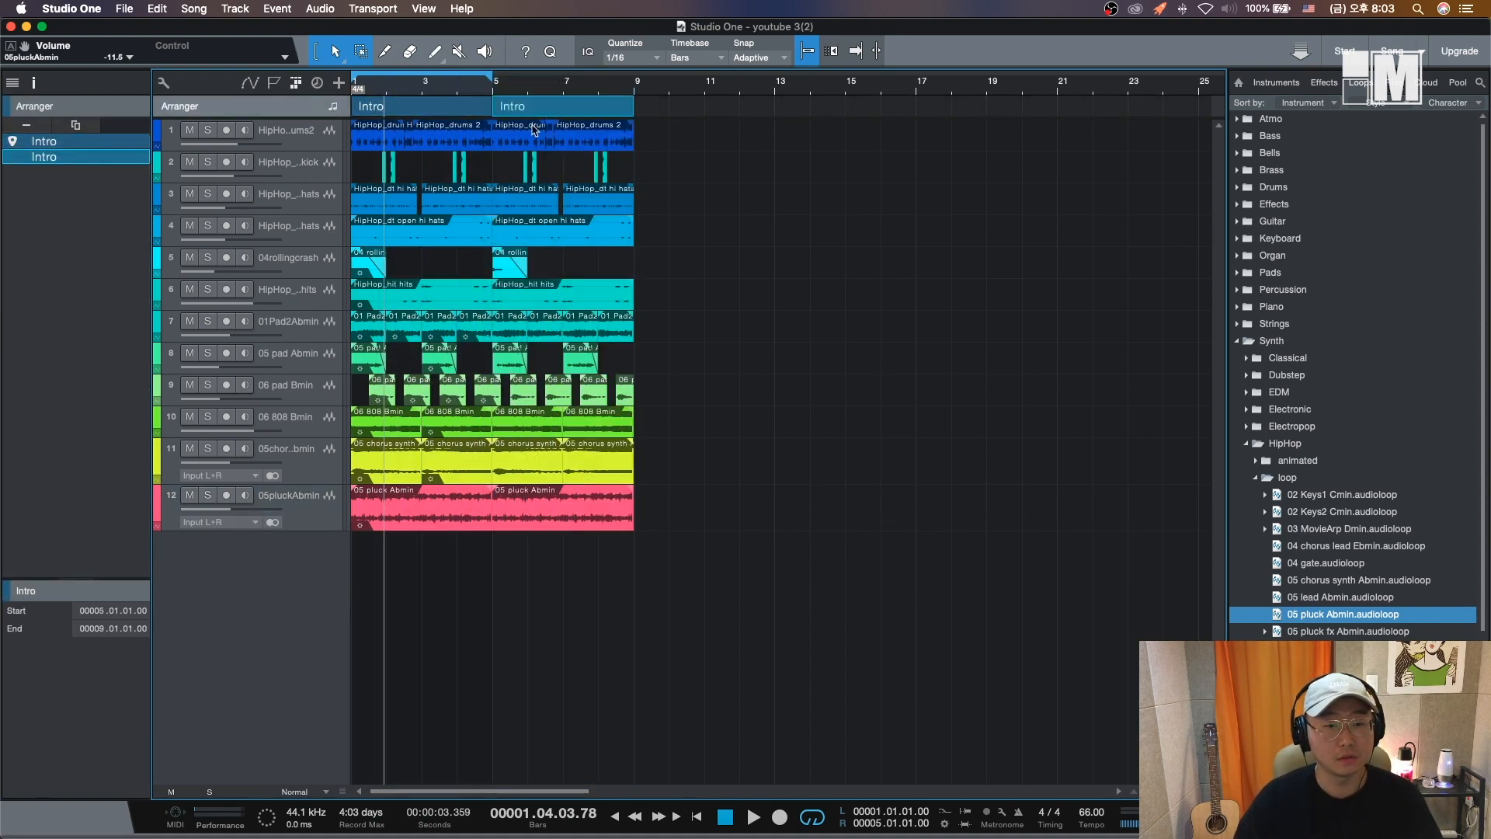
{"action": "right_click", "coordinate": [522, 109]}
{"action": "left_click", "coordinate": [584, 115]}
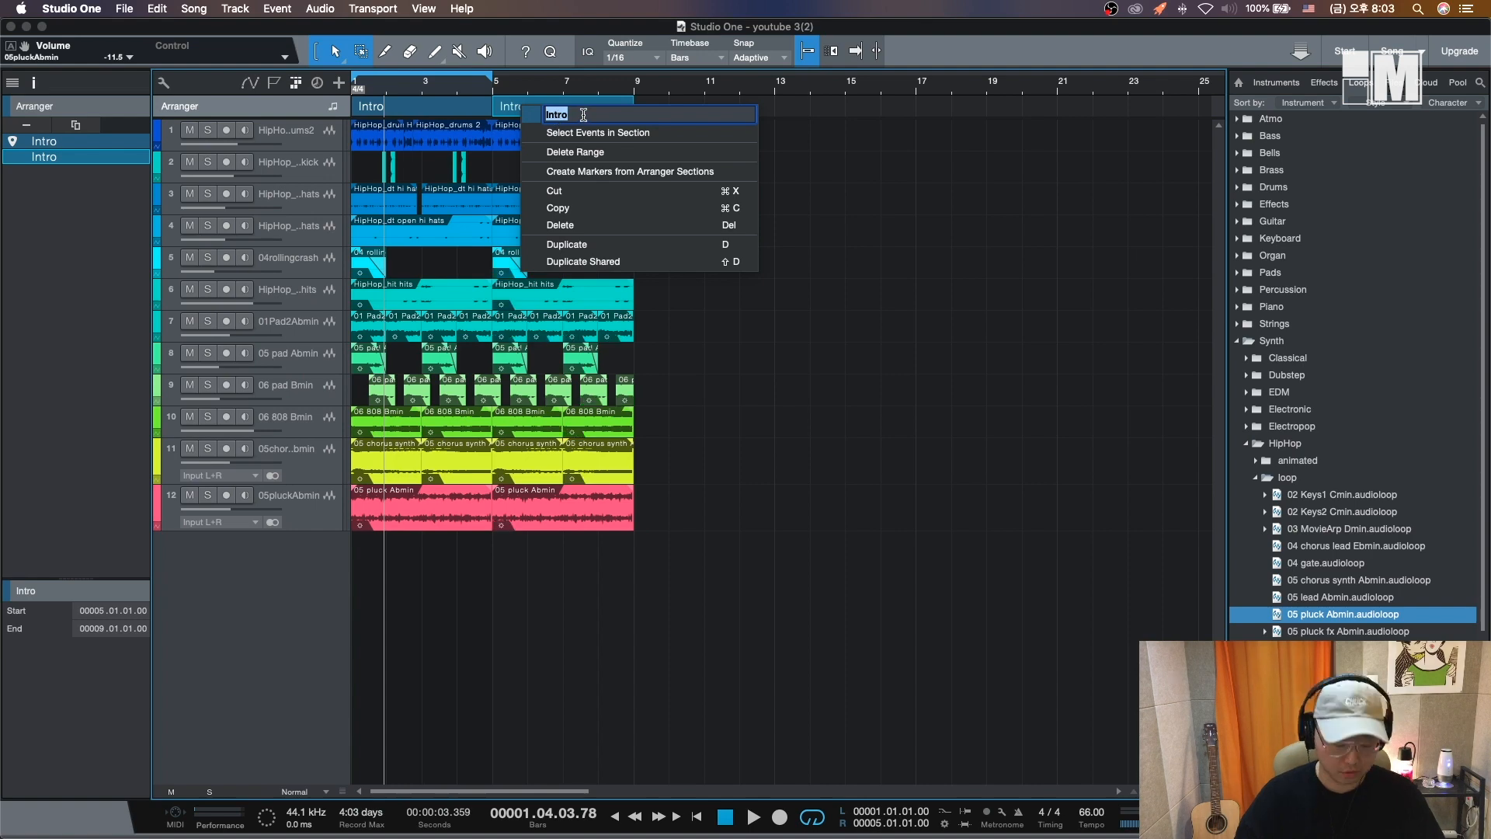
{"action": "type", "text": "Verse"}
{"action": "key", "text": "Return"}
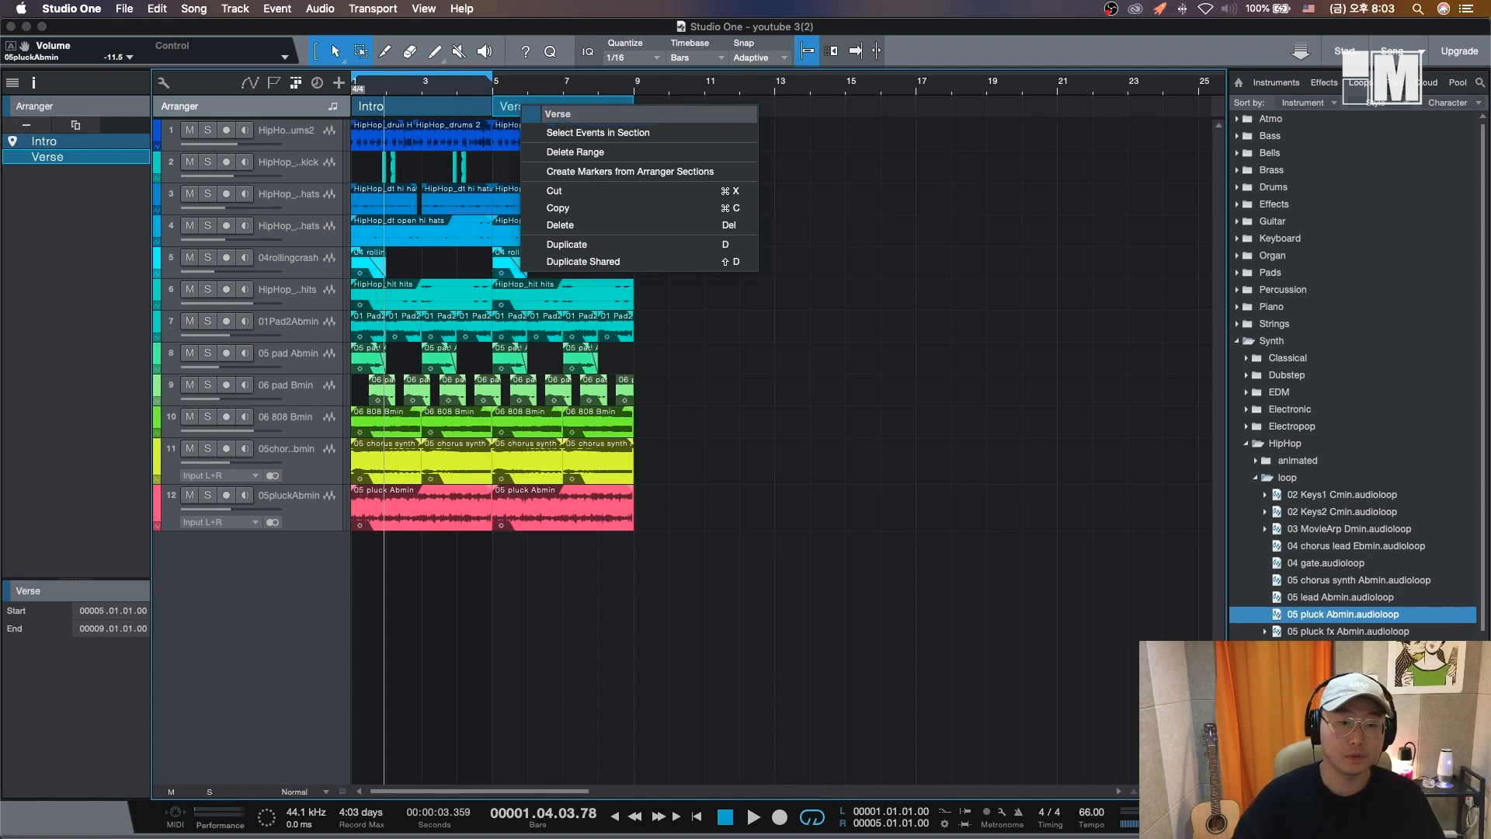
- Duplicate the Verse section so a copy covers bars 9 to 13
{"action": "left_click", "coordinate": [533, 114]}
{"action": "left_click", "coordinate": [652, 166]}
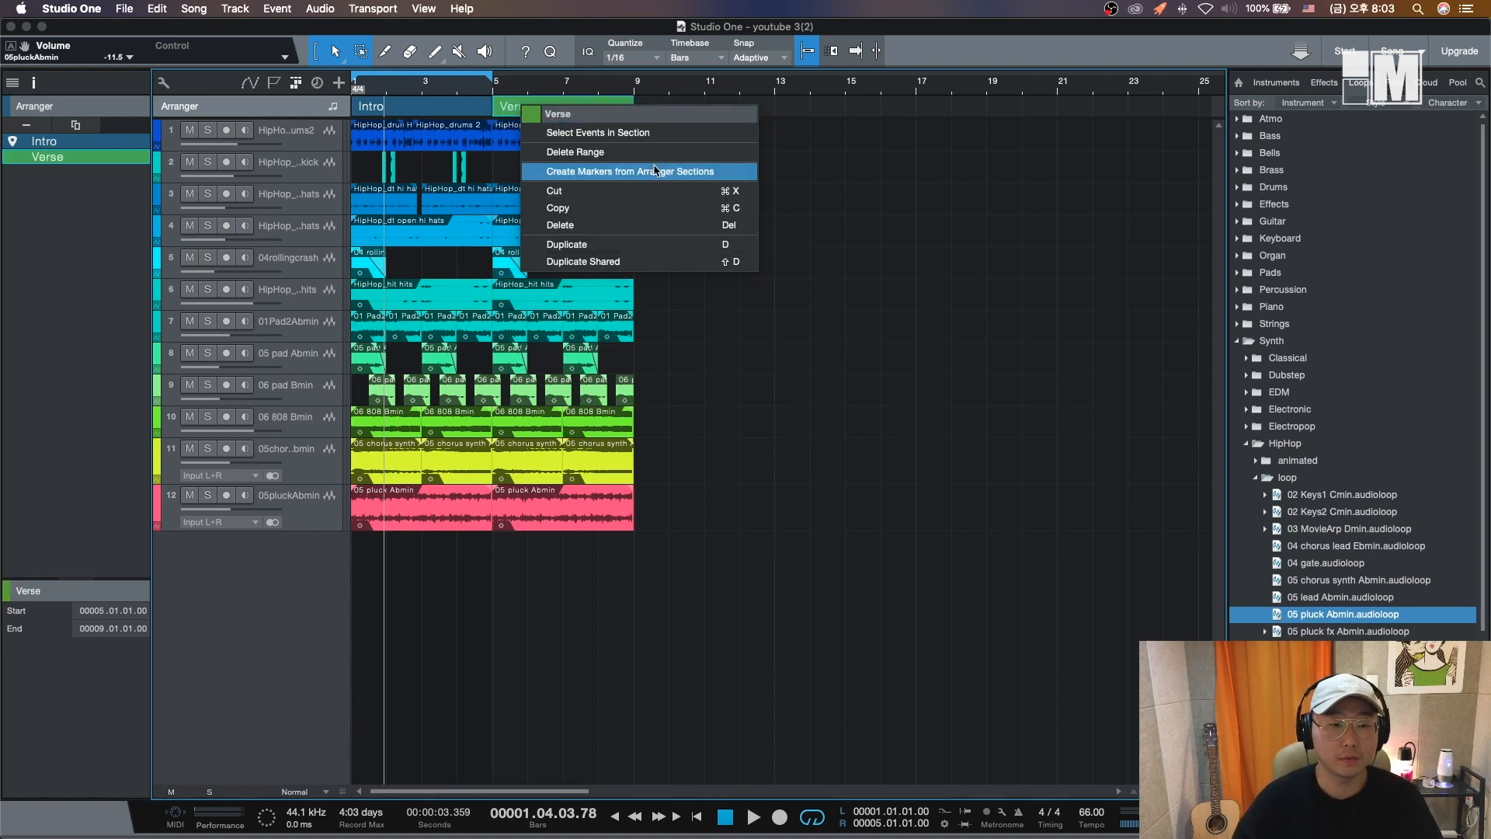
{"action": "left_click", "coordinate": [788, 422]}
{"action": "key", "text": "d"}
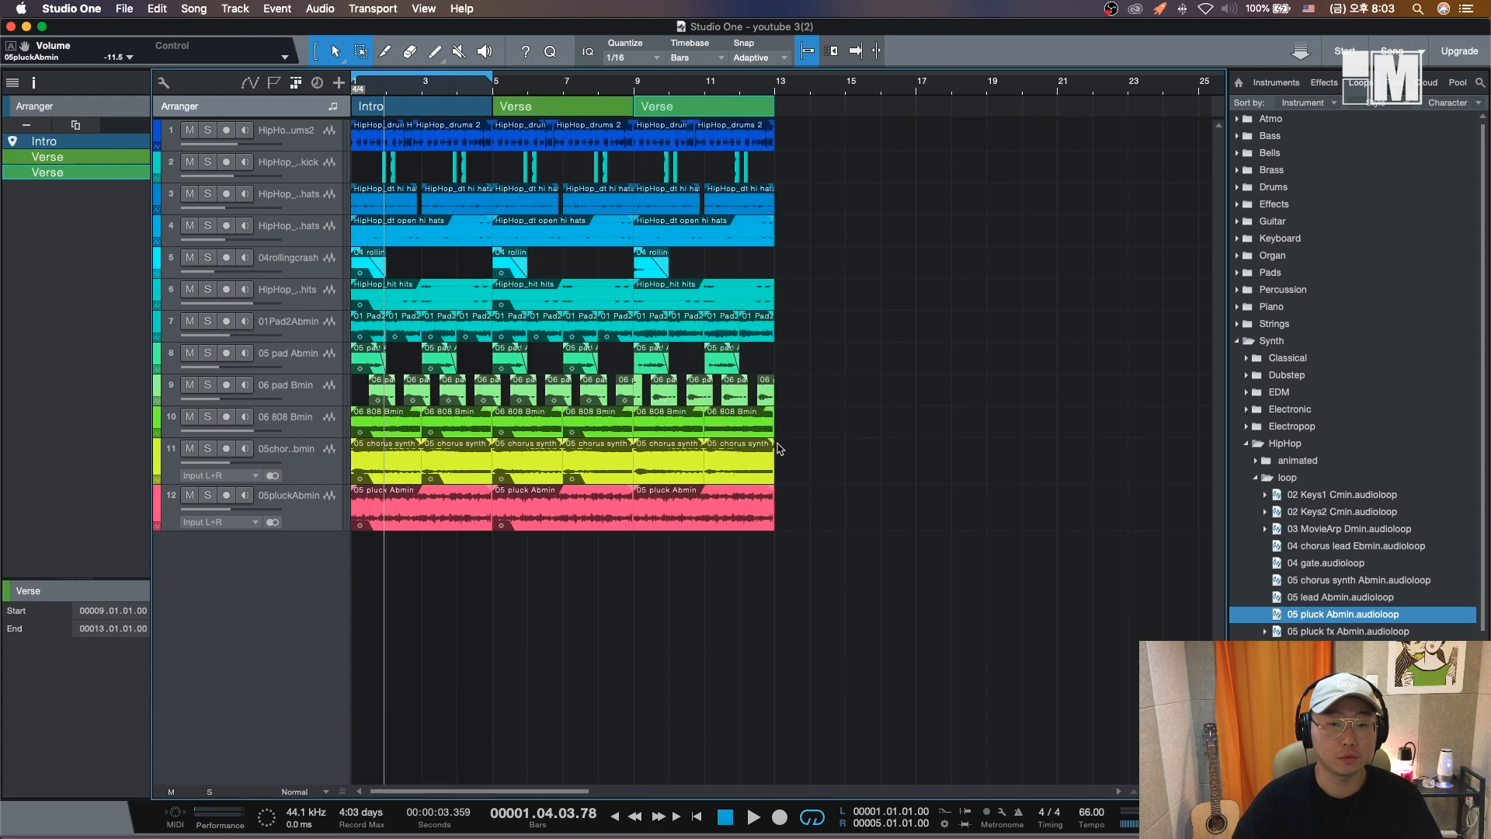
- Rename the section at bar 9 Hook and give it a blue colour
{"action": "right_click", "coordinate": [758, 110]}
{"action": "type", "text": "Ho"}
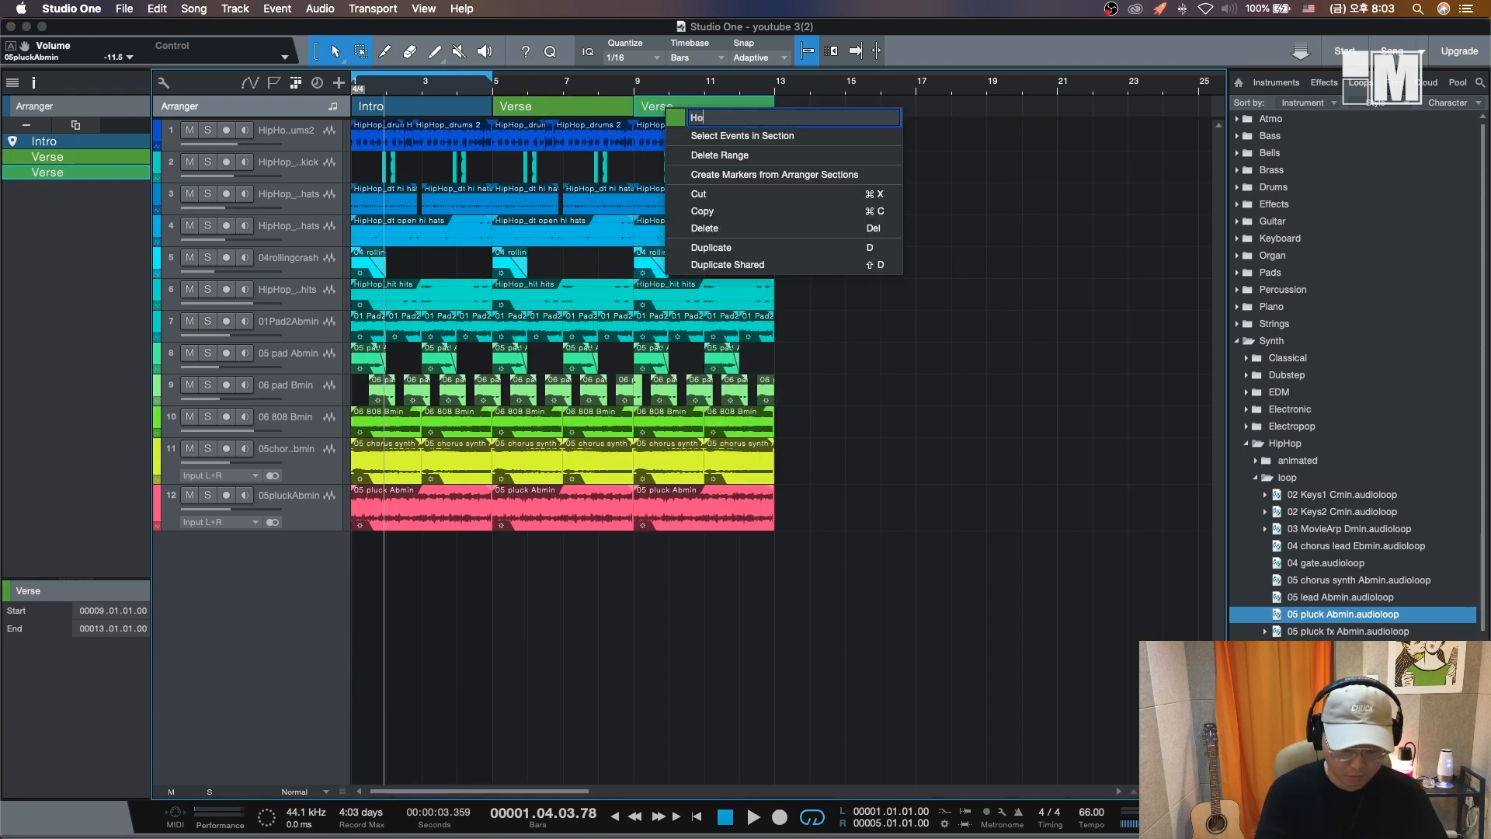
{"action": "type", "text": "ok"}
{"action": "key", "text": "Return"}
{"action": "left_click", "coordinate": [677, 118]}
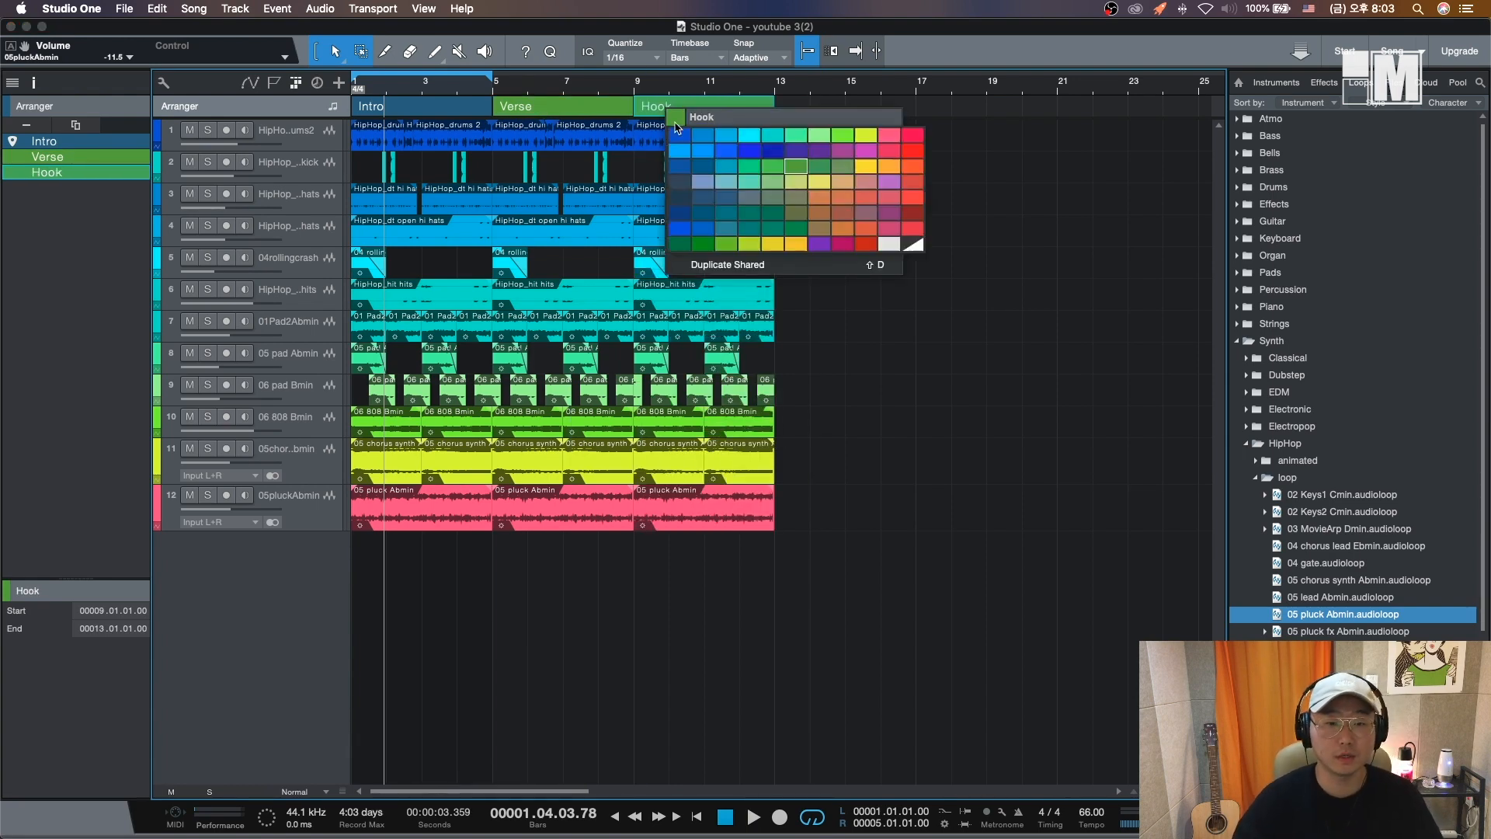
{"action": "left_click", "coordinate": [703, 135]}
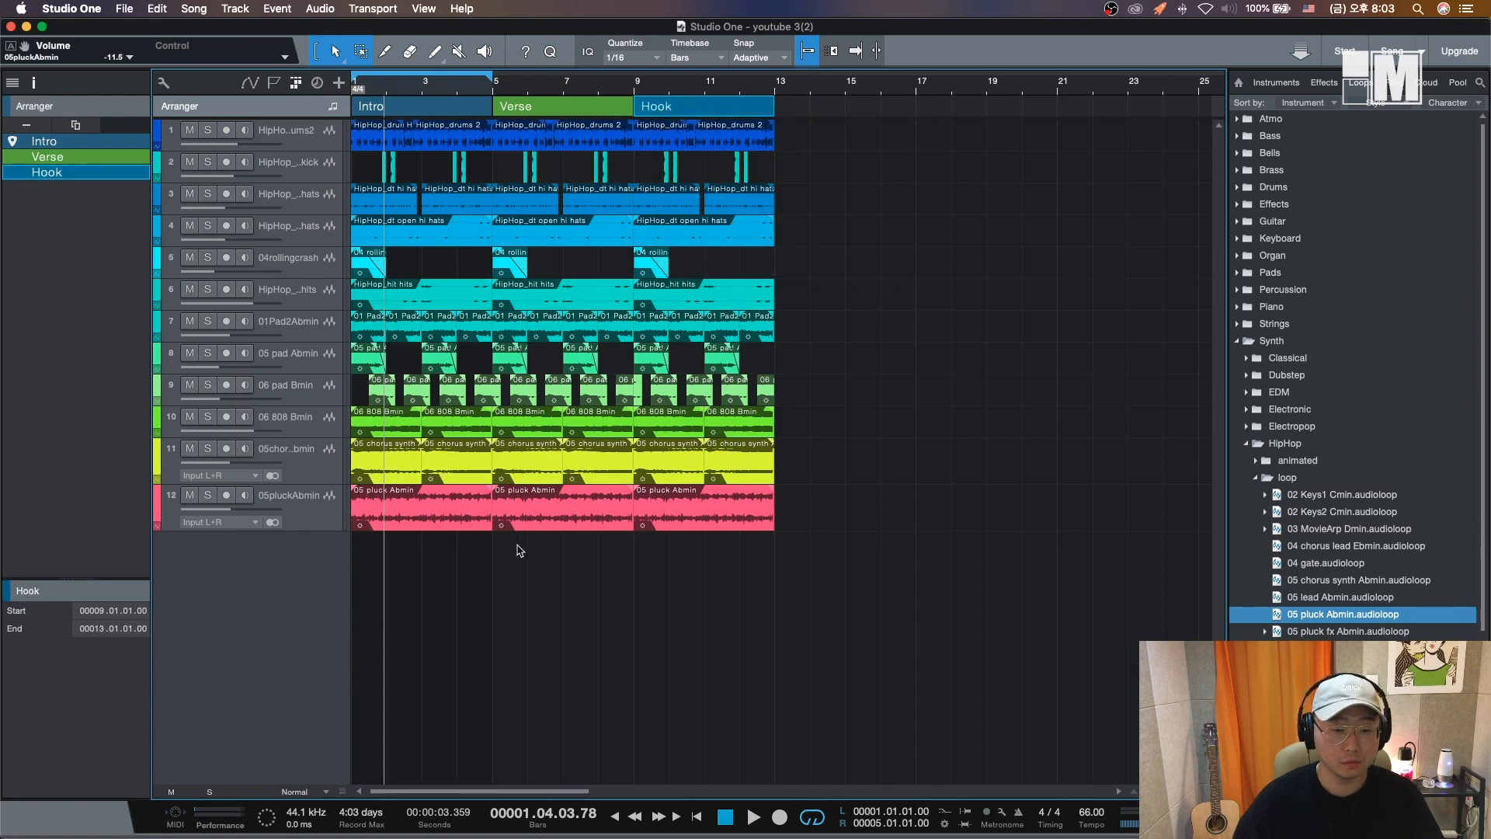
- Select and delete the 808, chorus synth and pluck events inside the Verse section
{"action": "left_click_drag", "start_coordinate": [511, 573], "coordinate": [608, 407]}
{"action": "key", "text": "Delete"}
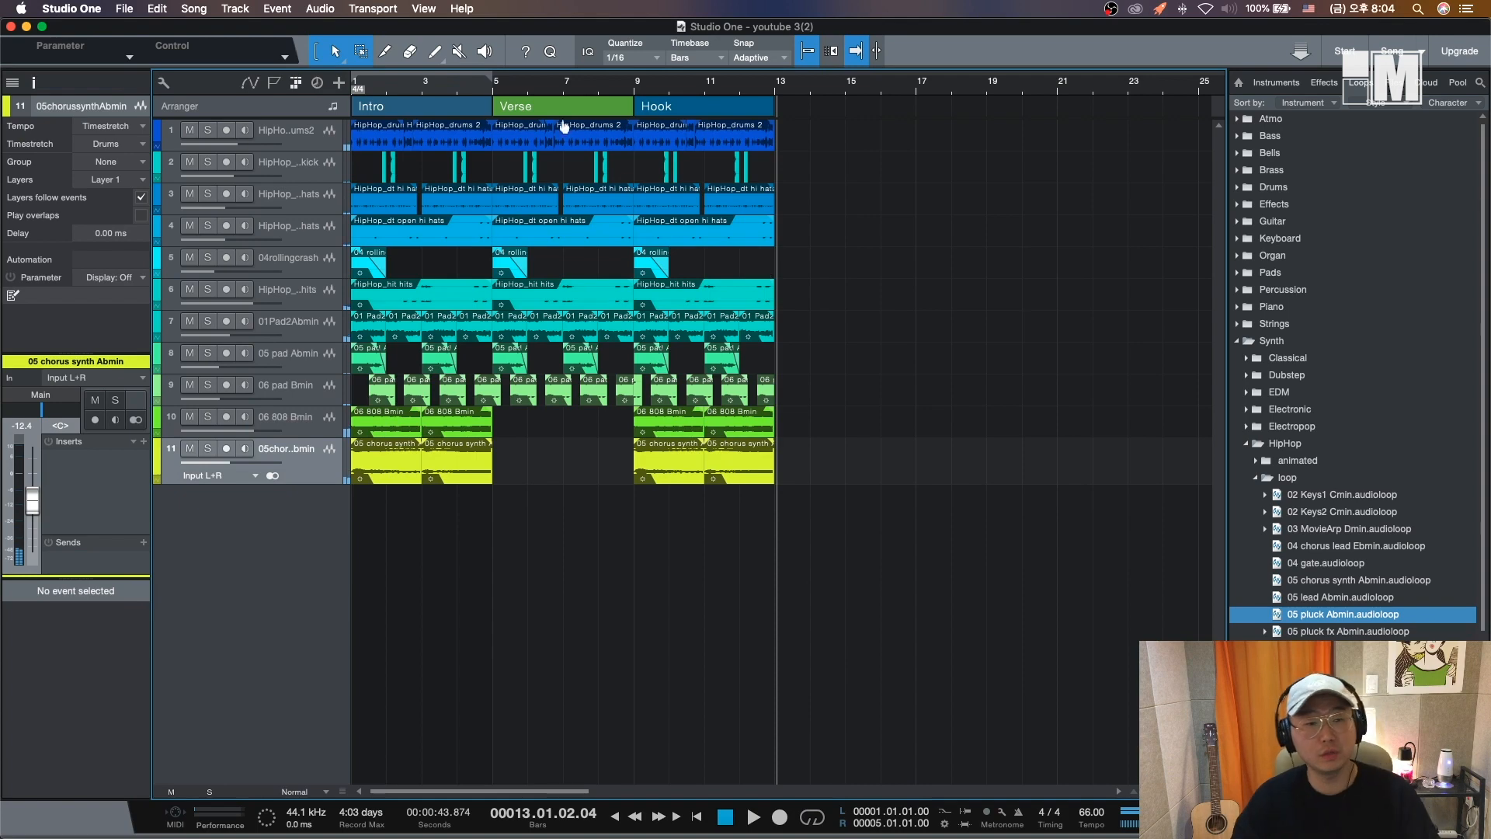
- Copy the Verse section to bars 13 to 17 and select all events in the song
{"action": "left_click", "coordinate": [533, 109]}
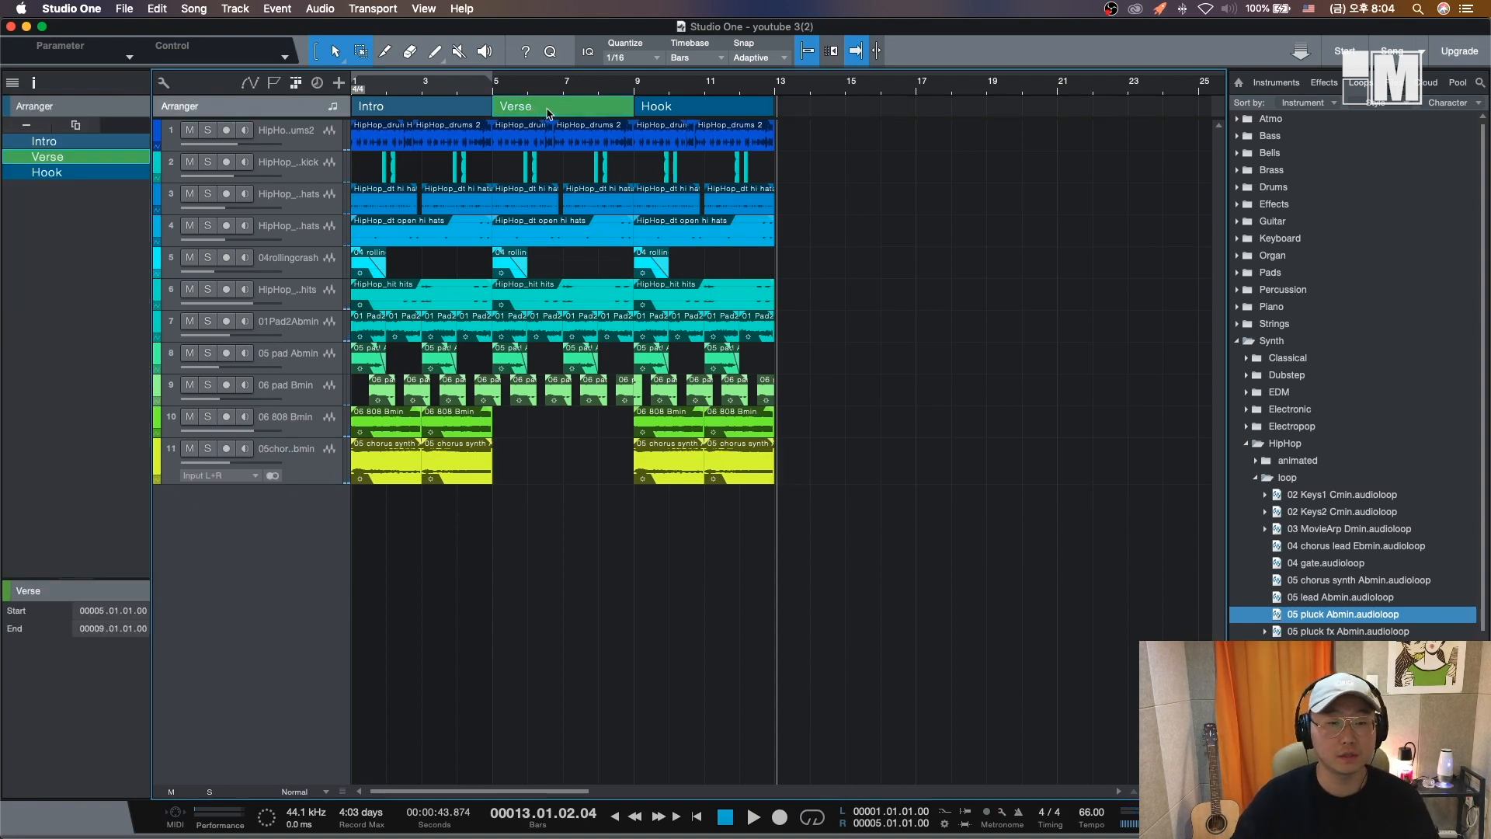
{"action": "left_click_drag", "start_coordinate": [549, 113], "coordinate": [821, 112]}
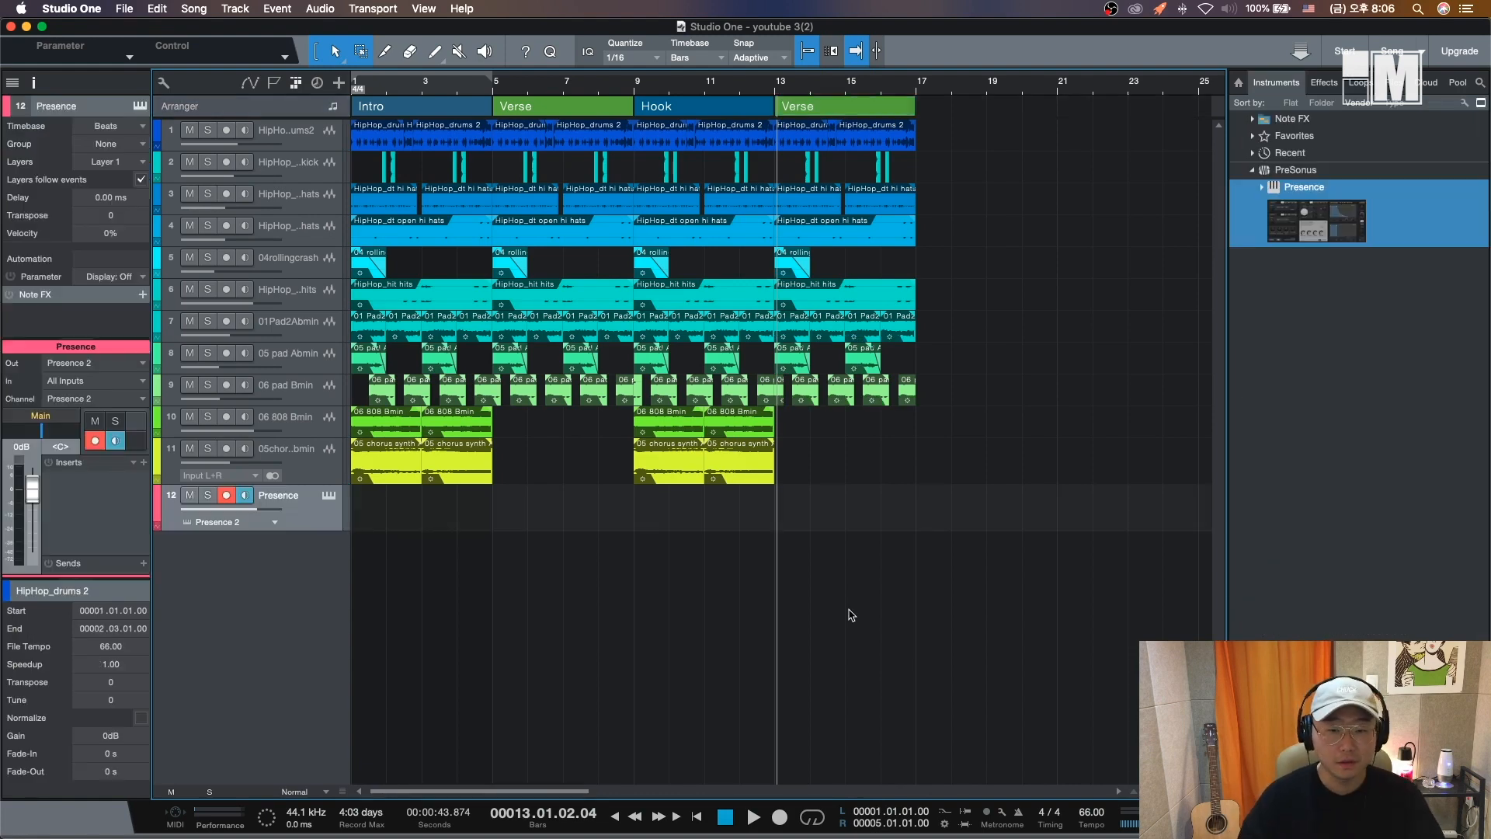
{"action": "left_click_drag", "start_coordinate": [1038, 717], "coordinate": [351, 121]}
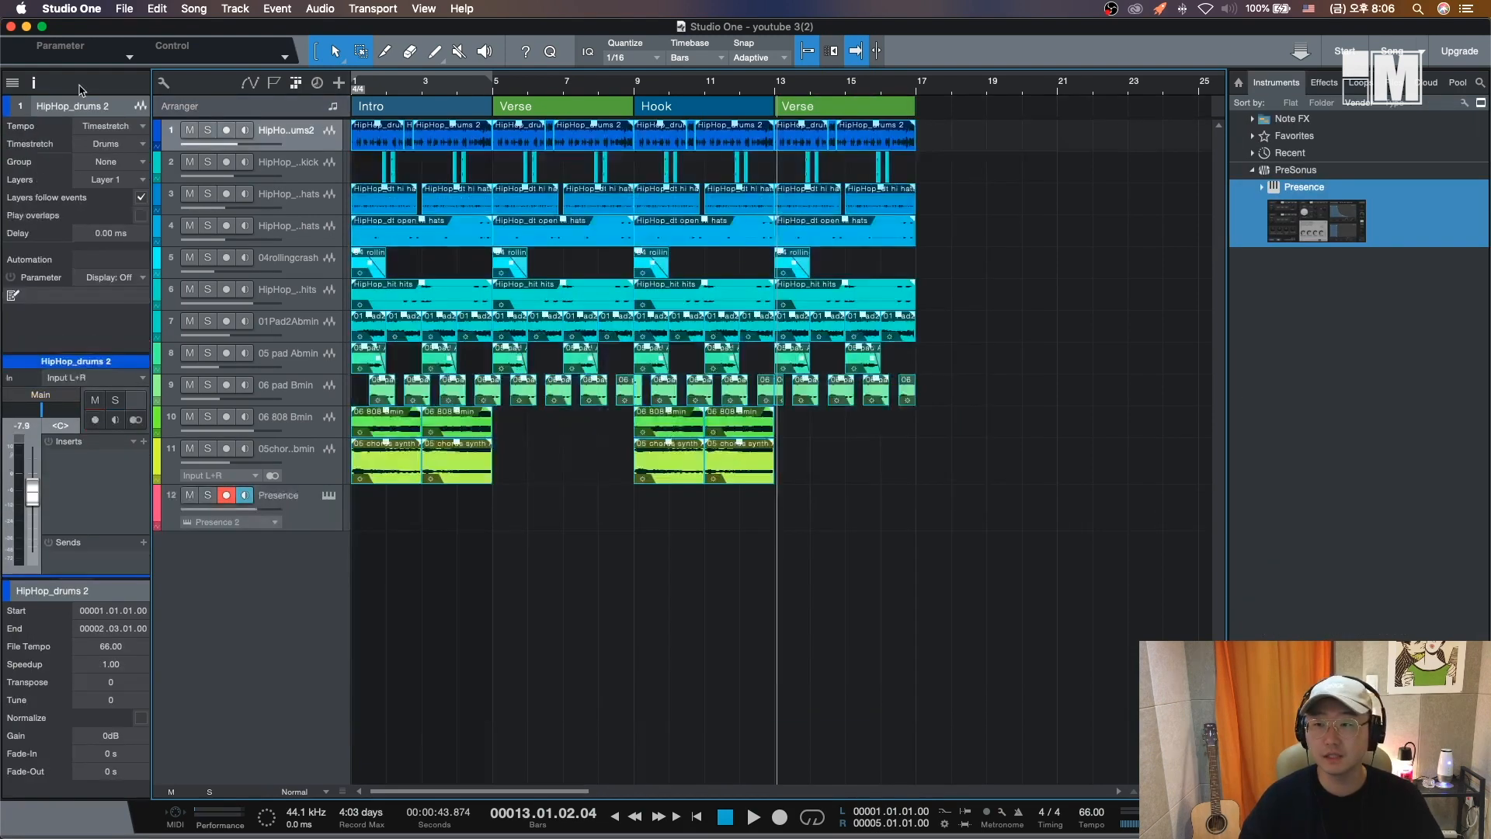